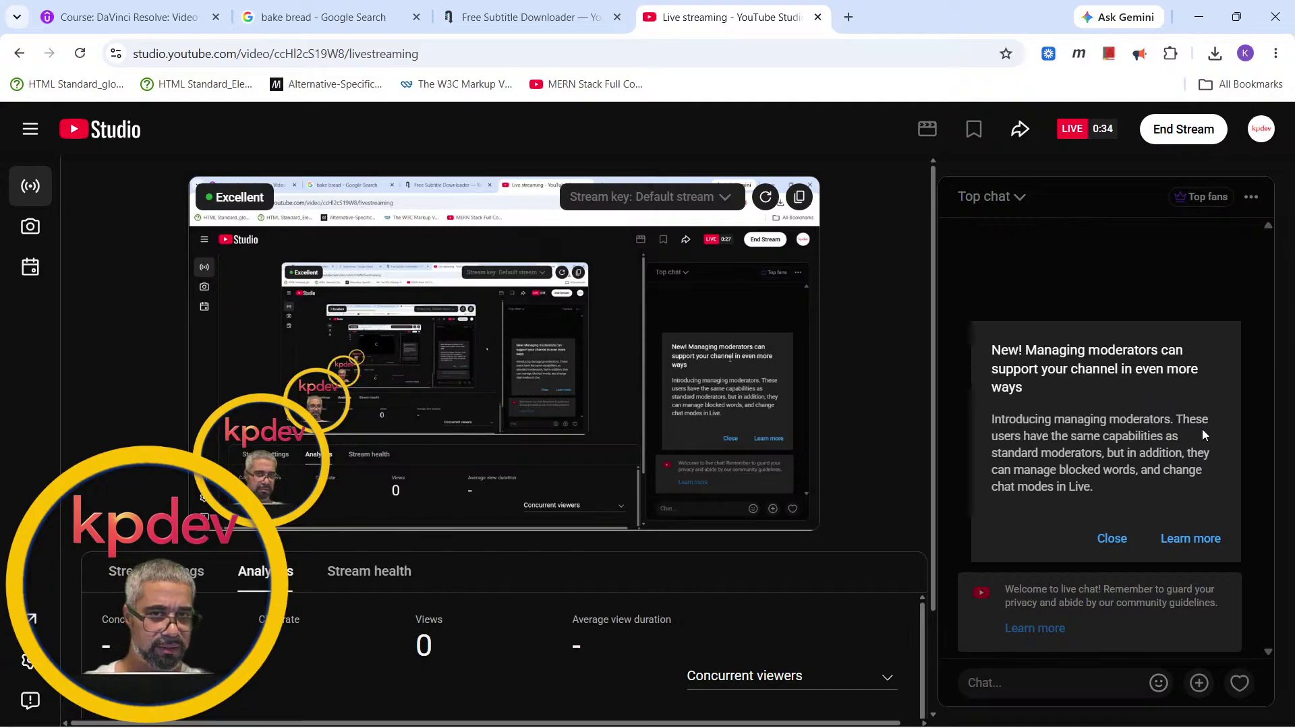
# - Dismiss the managing-moderators notice in the live chat and close the YouTube Studio, DownSub, course and Google Search tabs
pyautogui.click(1112, 540)
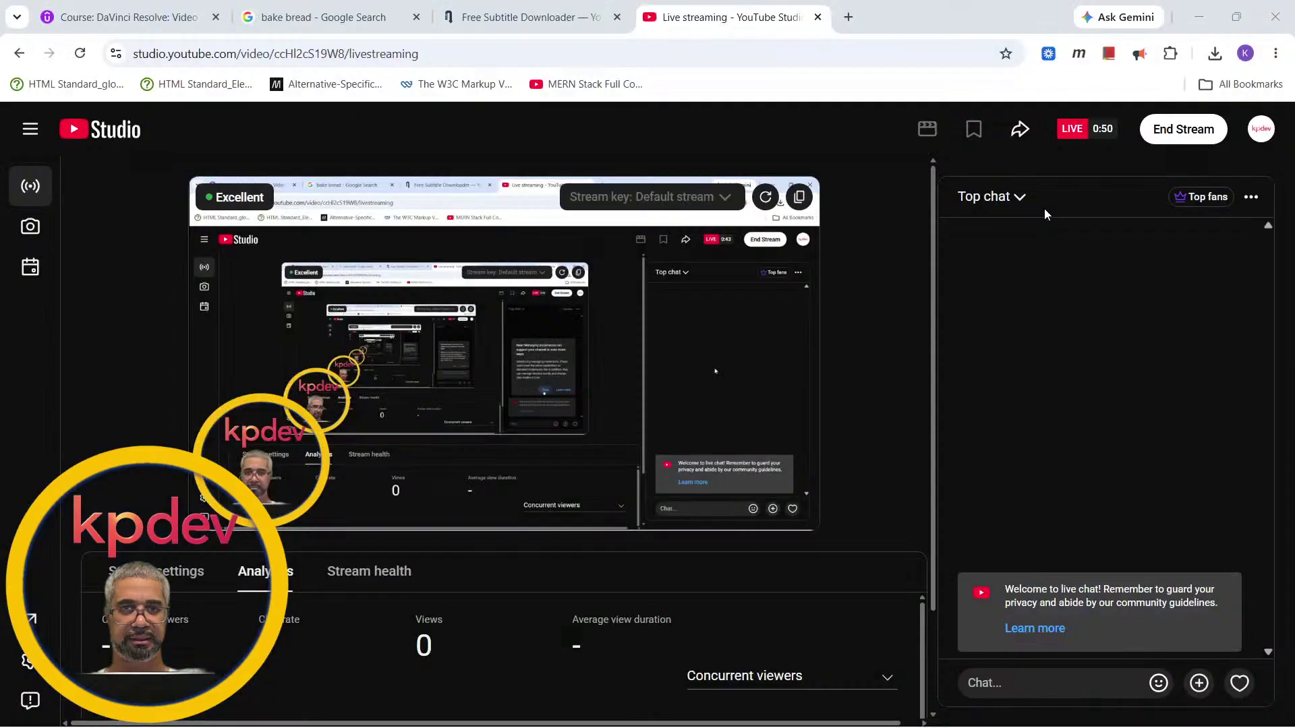
pyautogui.click(817, 17)
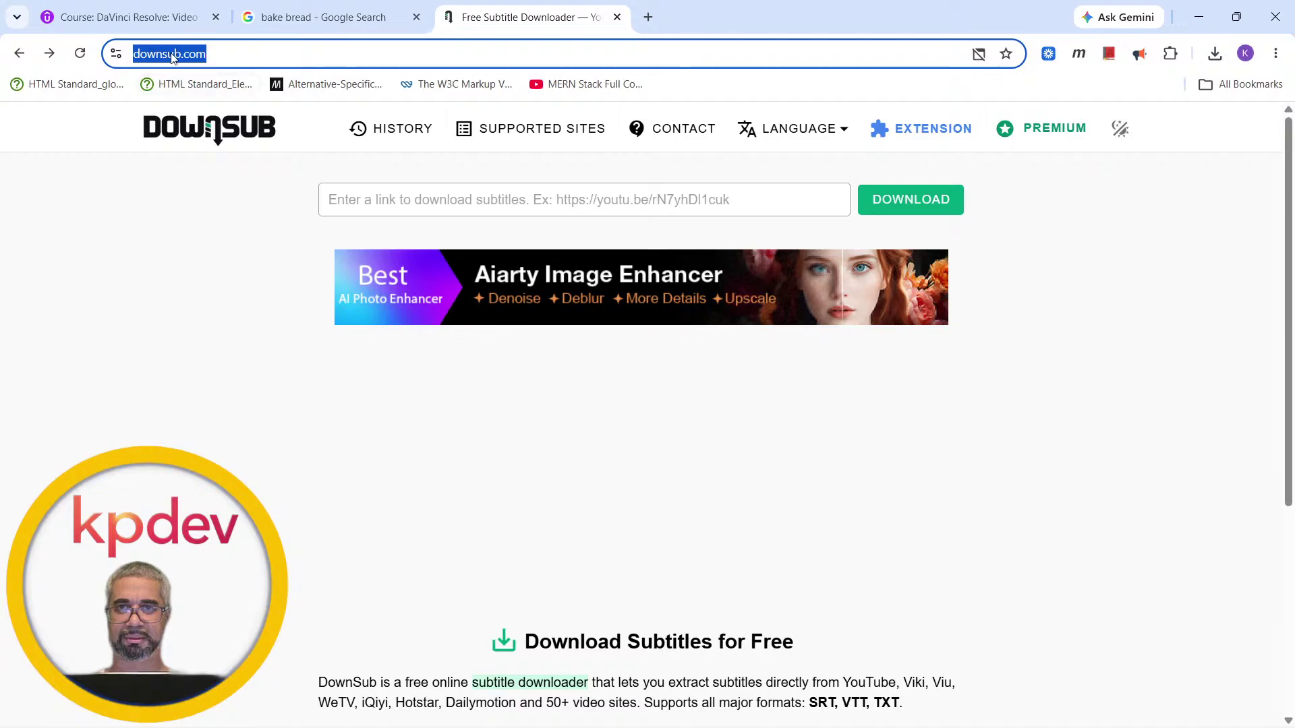
pyautogui.click(617, 17)
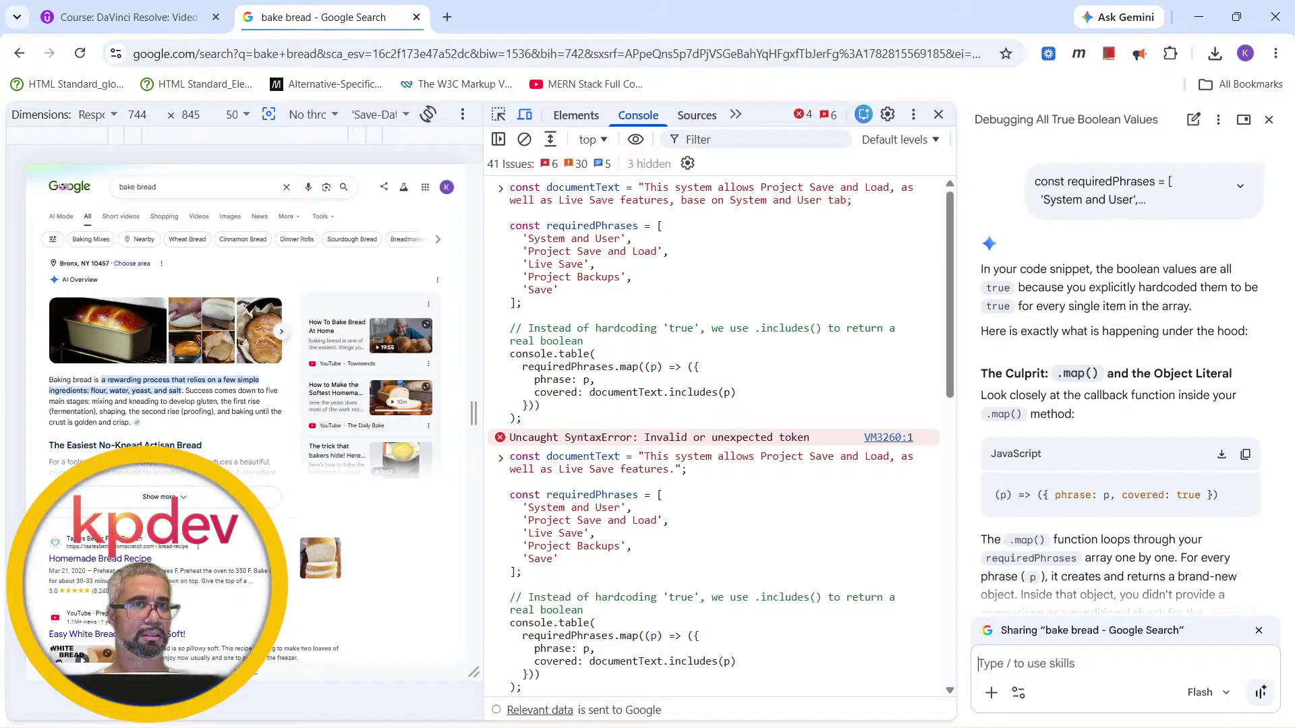
pyautogui.click(215, 17)
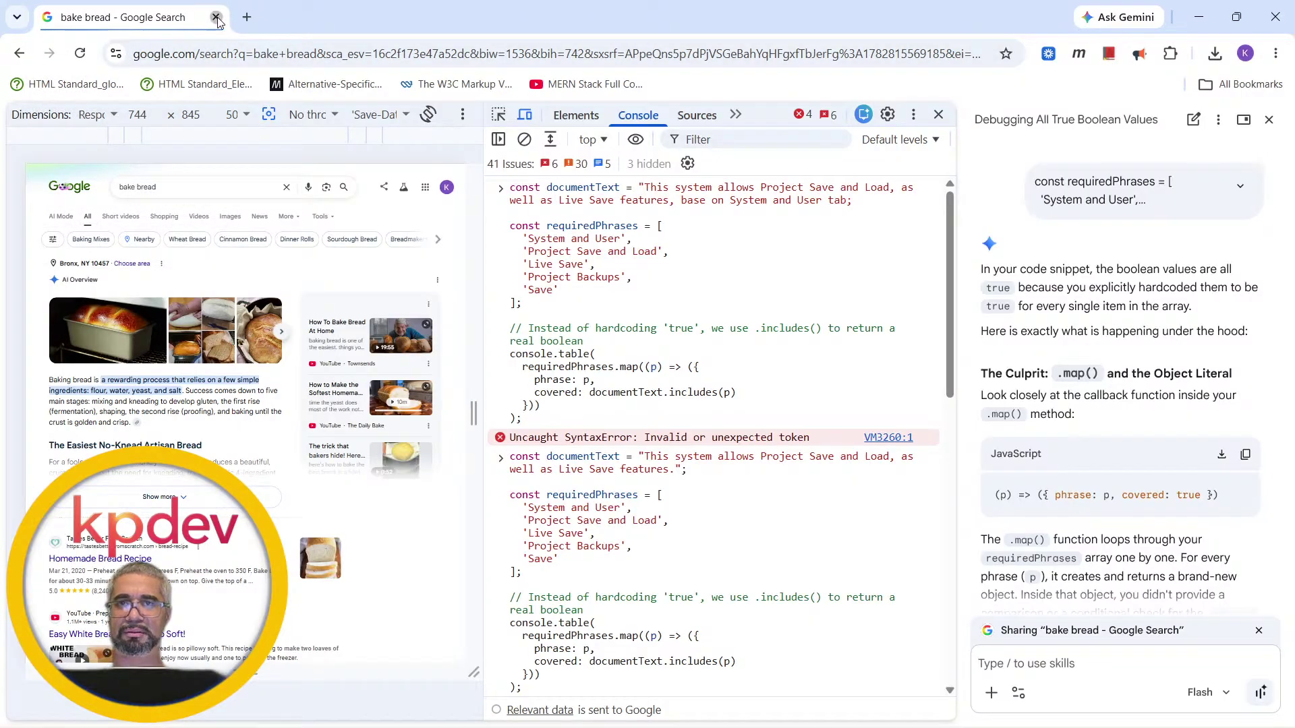
pyautogui.click(216, 17)
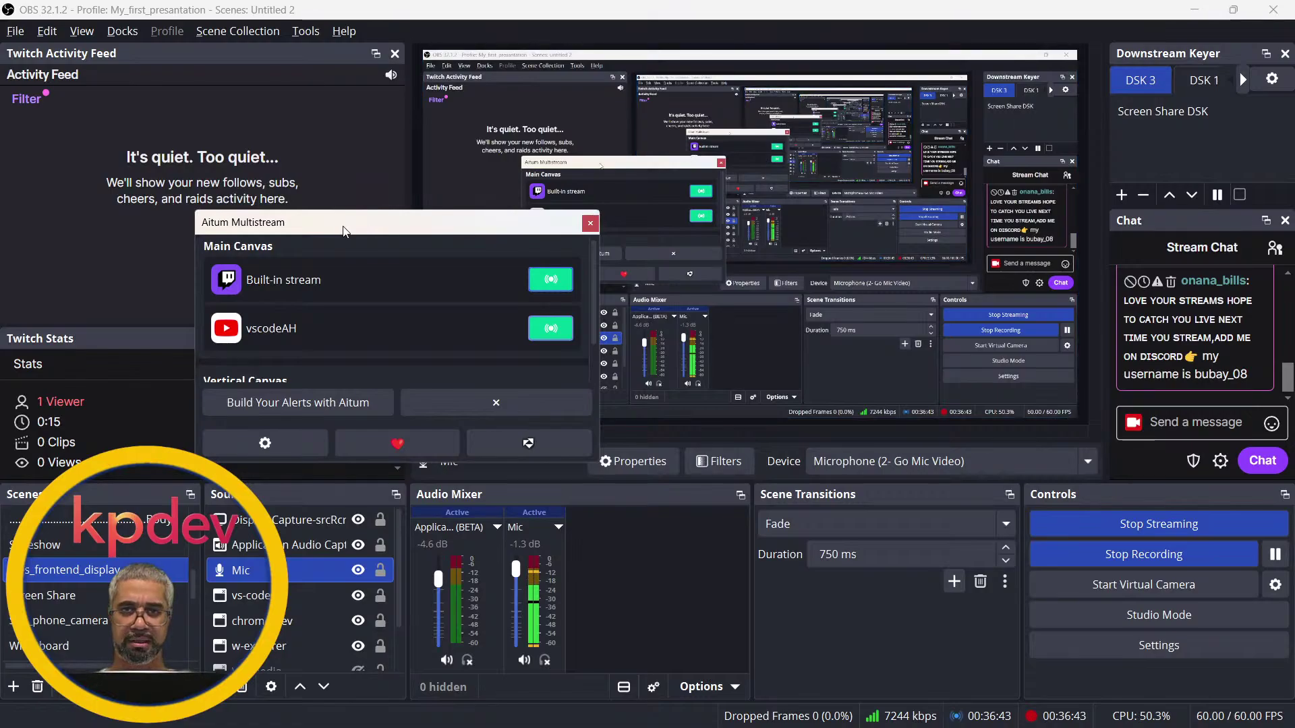
# - In OBS, dock the floating Aitum Multistream window as a tab together with the Twitch Activity Feed
pyautogui.moveTo(304, 233); pyautogui.dragTo(249, 191)
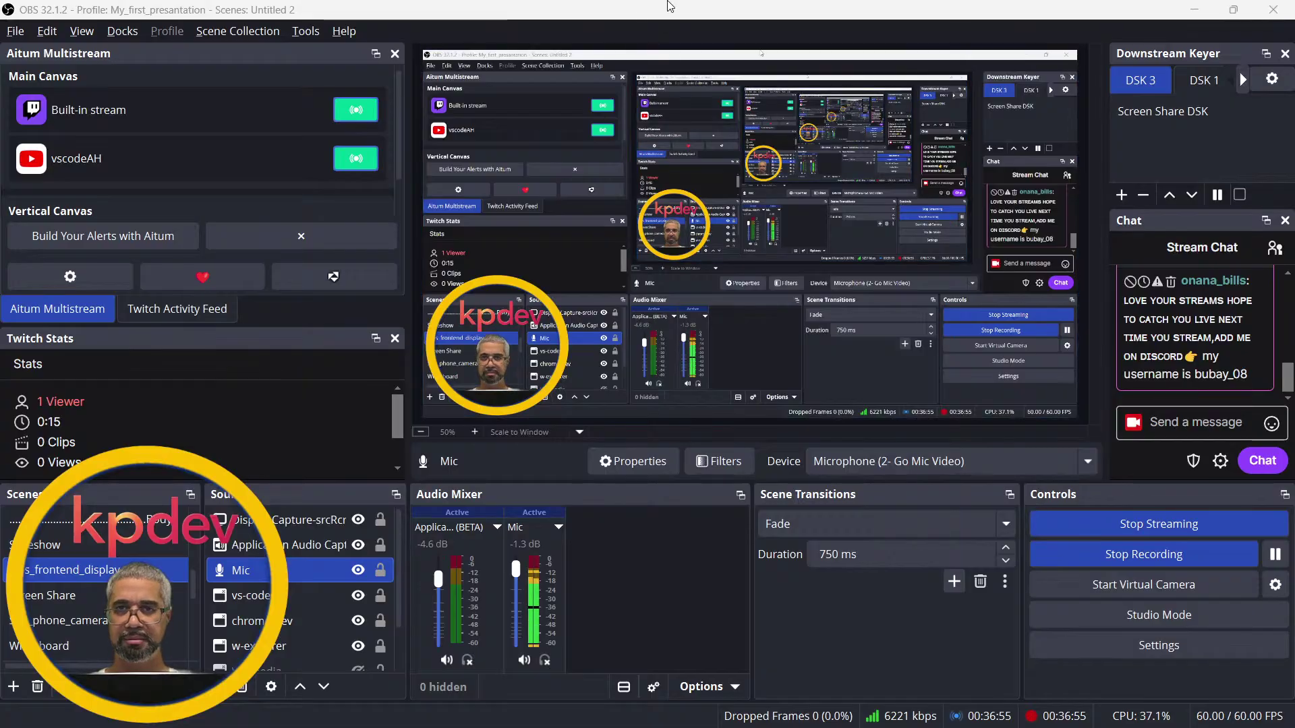
# - Enable hiding OBS windows from screen capture in the general settings and apply the change
pyautogui.click(14, 31)
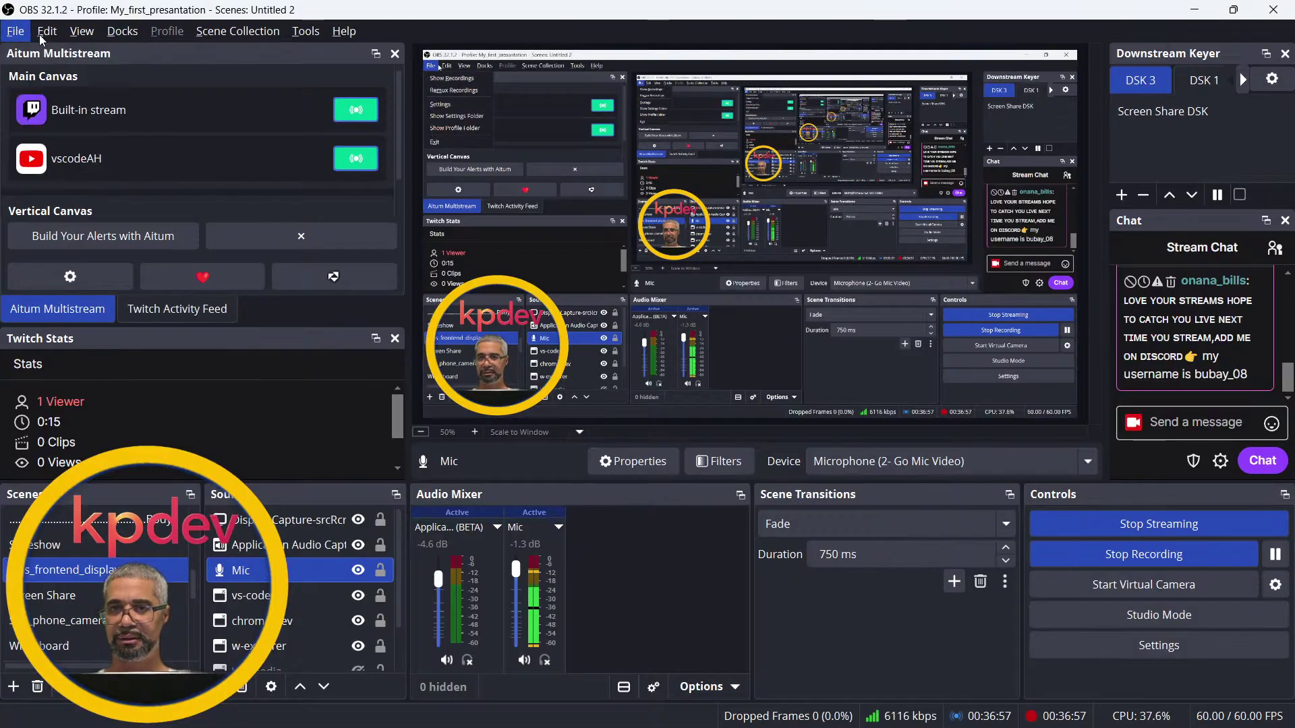
pyautogui.press('Escape')
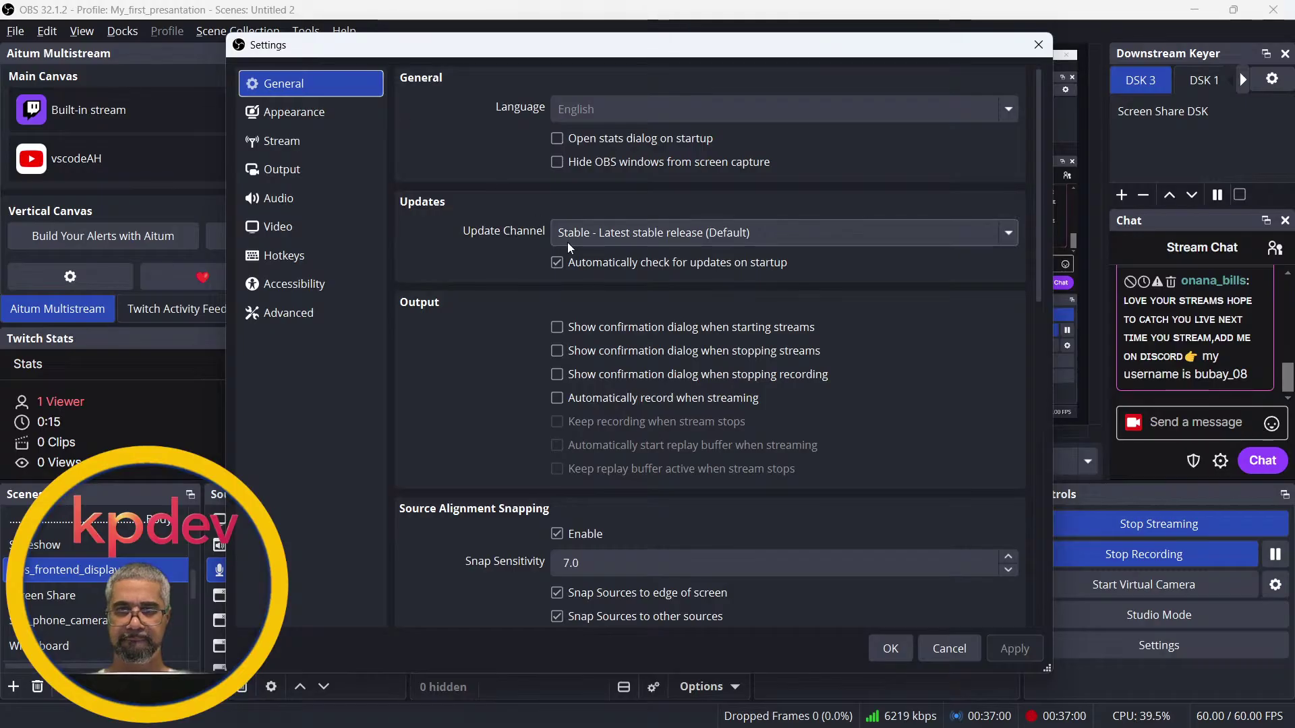
pyautogui.click(574, 159)
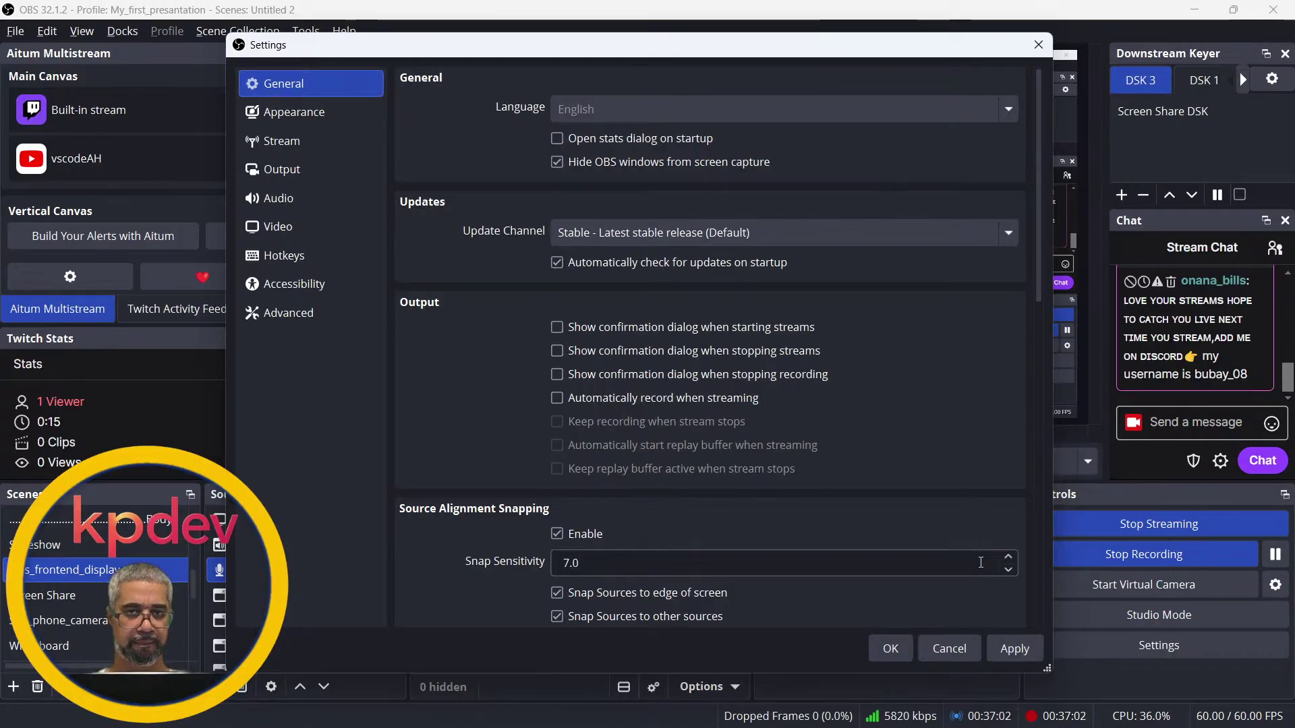
pyautogui.click(1011, 649)
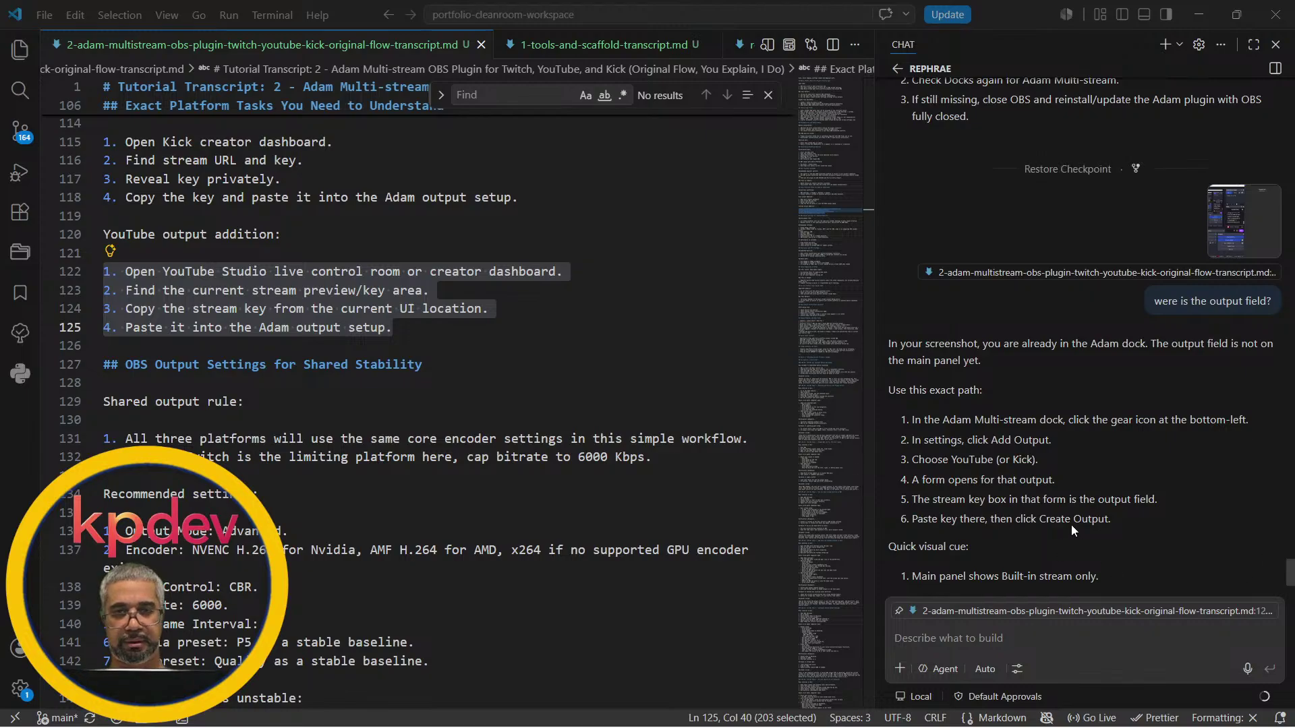
# - In VS Code, review the opening of the Adam Multi-stream transcript, covering its introduction, production layout guide, learning goal and mental model
pyautogui.click(546, 384)
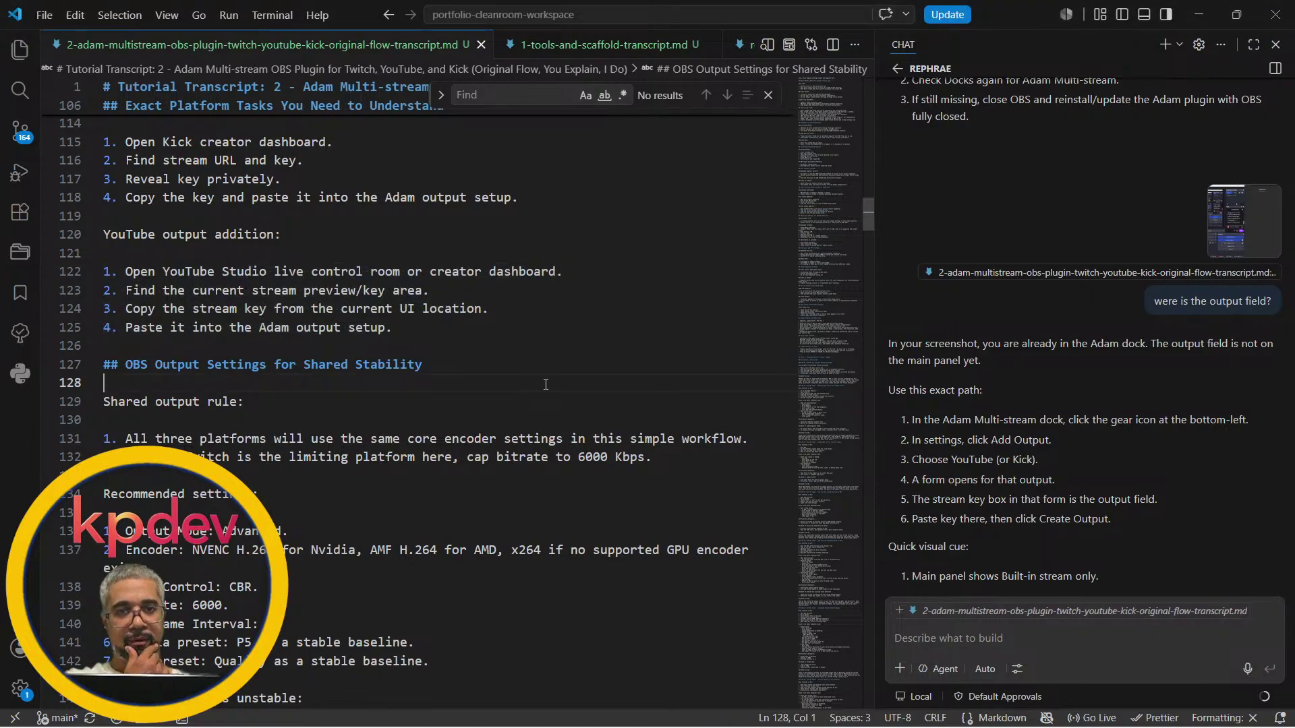
pyautogui.scroll(-1, 546, 384)
pyautogui.scroll(20, 545, 385)
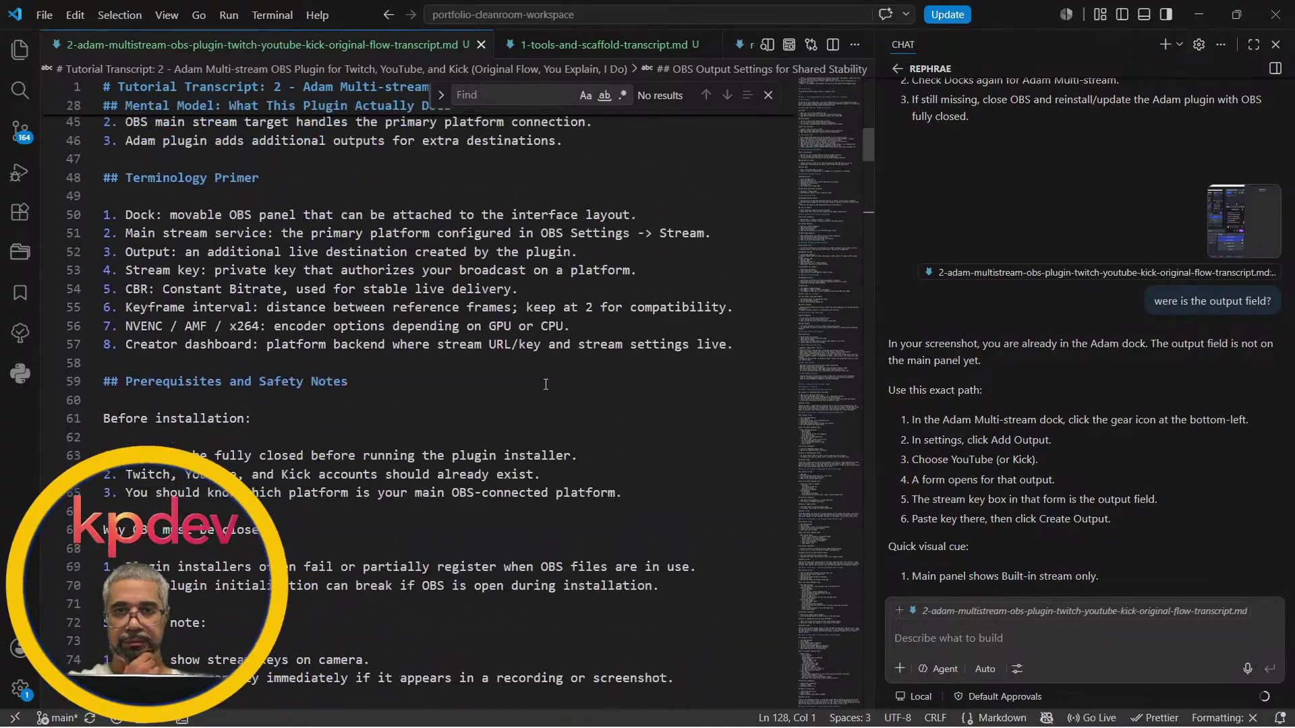
pyautogui.scroll(12, 545, 384)
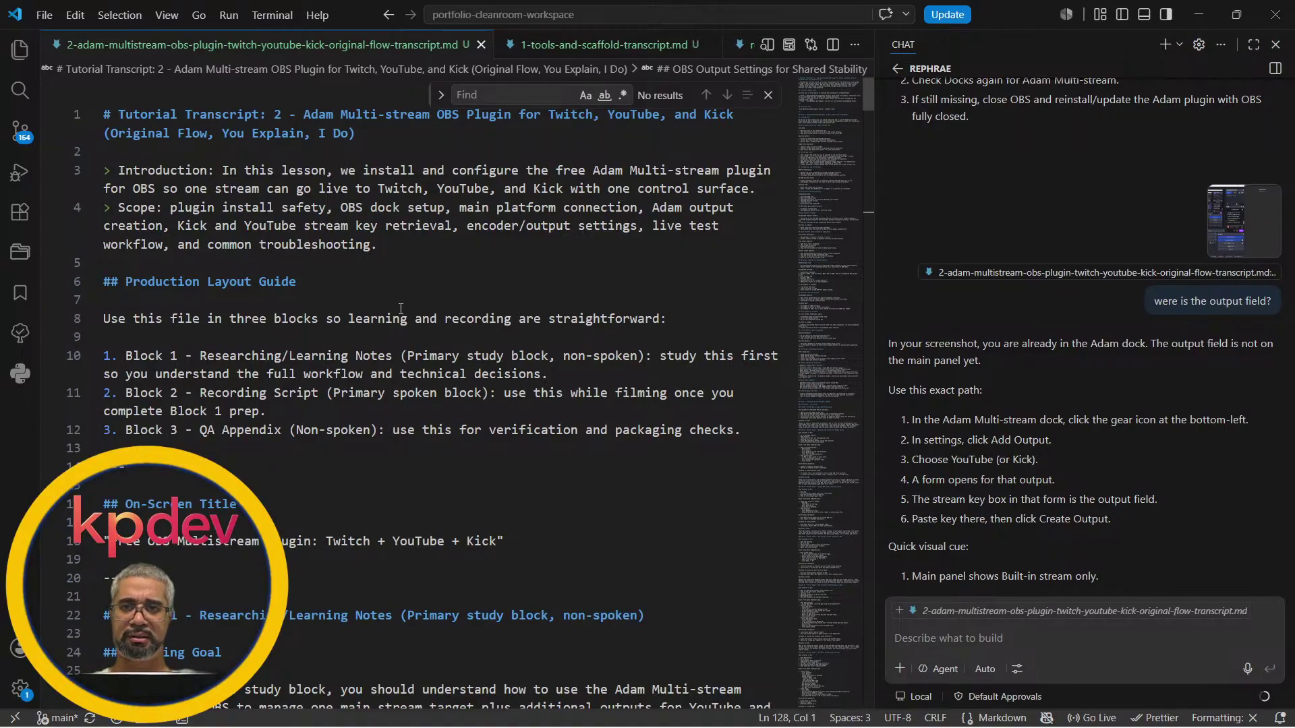
pyautogui.scroll(-9, 492, 380)
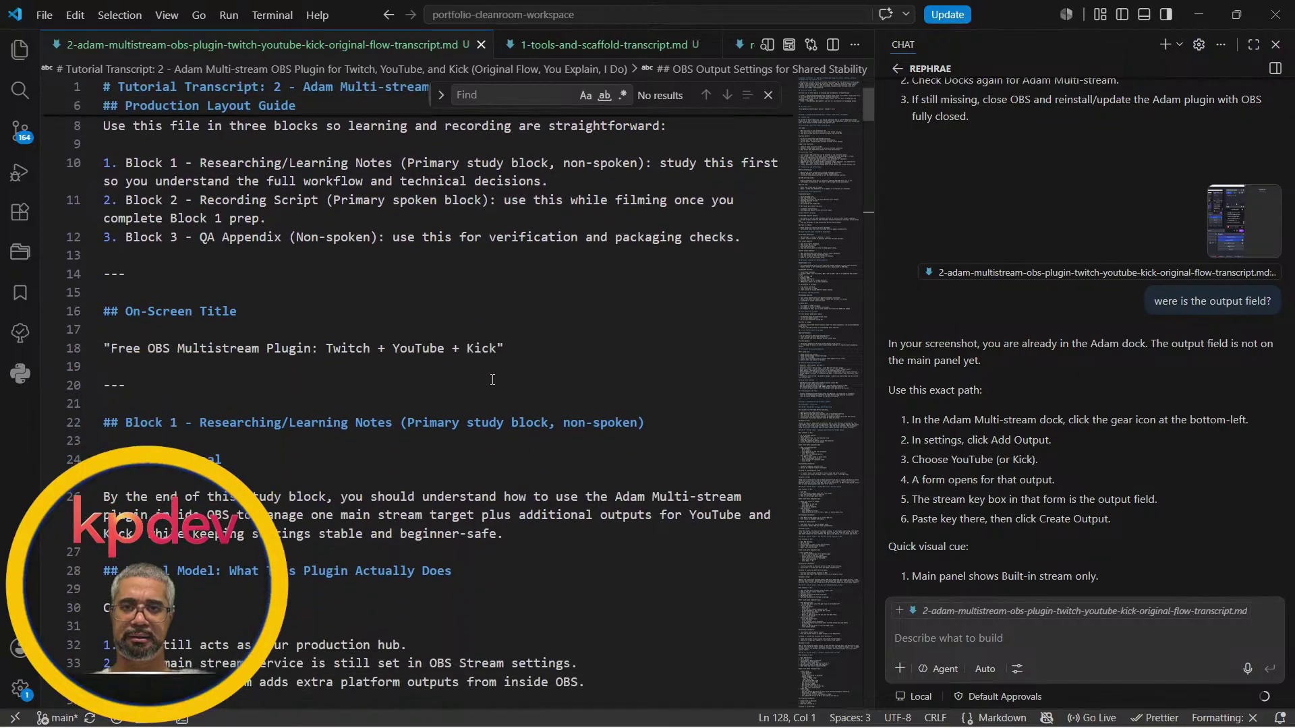
pyautogui.scroll(9, 492, 380)
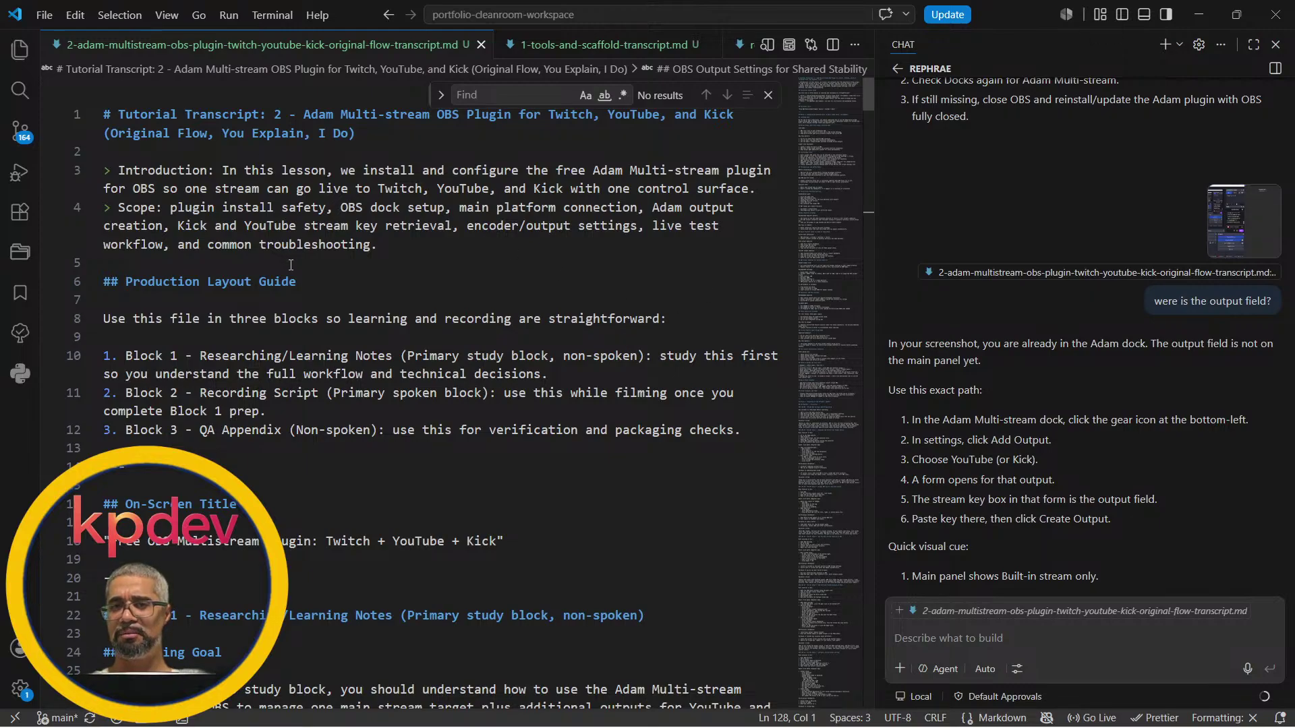
pyautogui.click(115, 165)
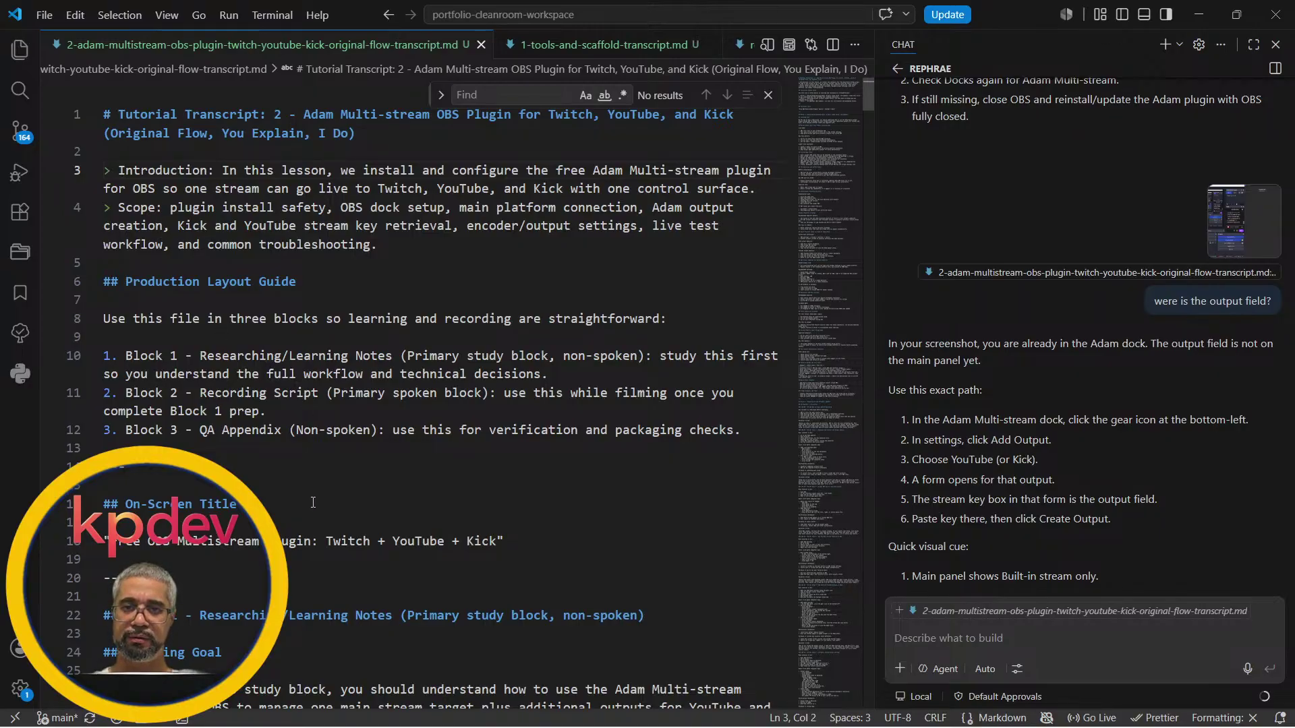
pyautogui.scroll(-4, 297, 452)
pyautogui.scroll(-4, 312, 502)
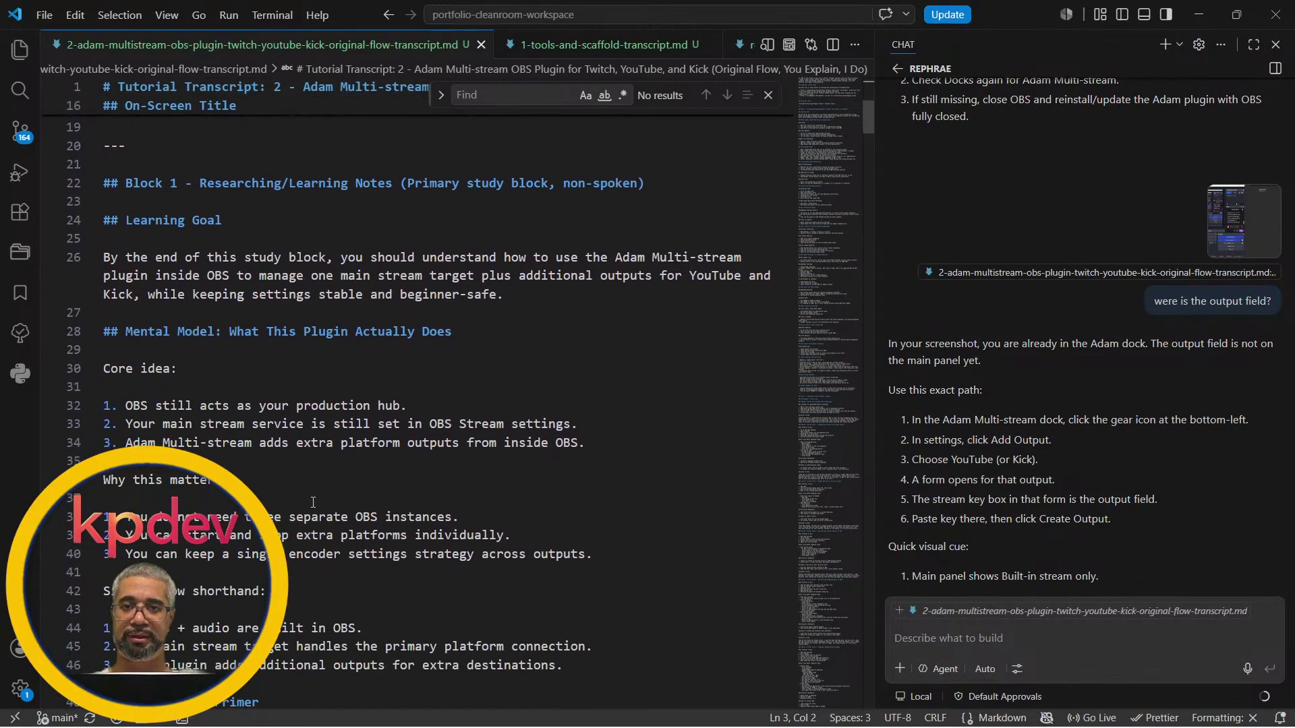
pyautogui.scroll(7, 312, 502)
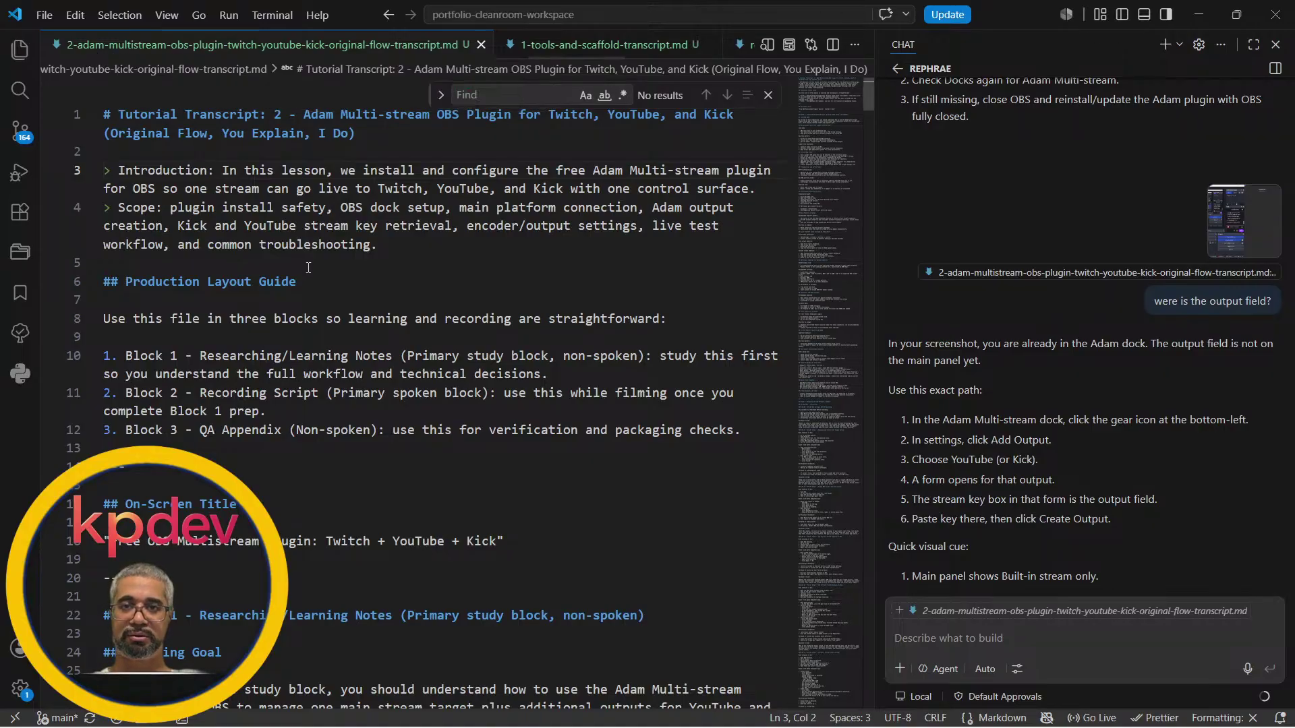
# - Skim the full Adam Multi-stream transcript from the study notes through the recording script to the QA appendix, and return to its beginning
pyautogui.scroll(-20, 308, 268)
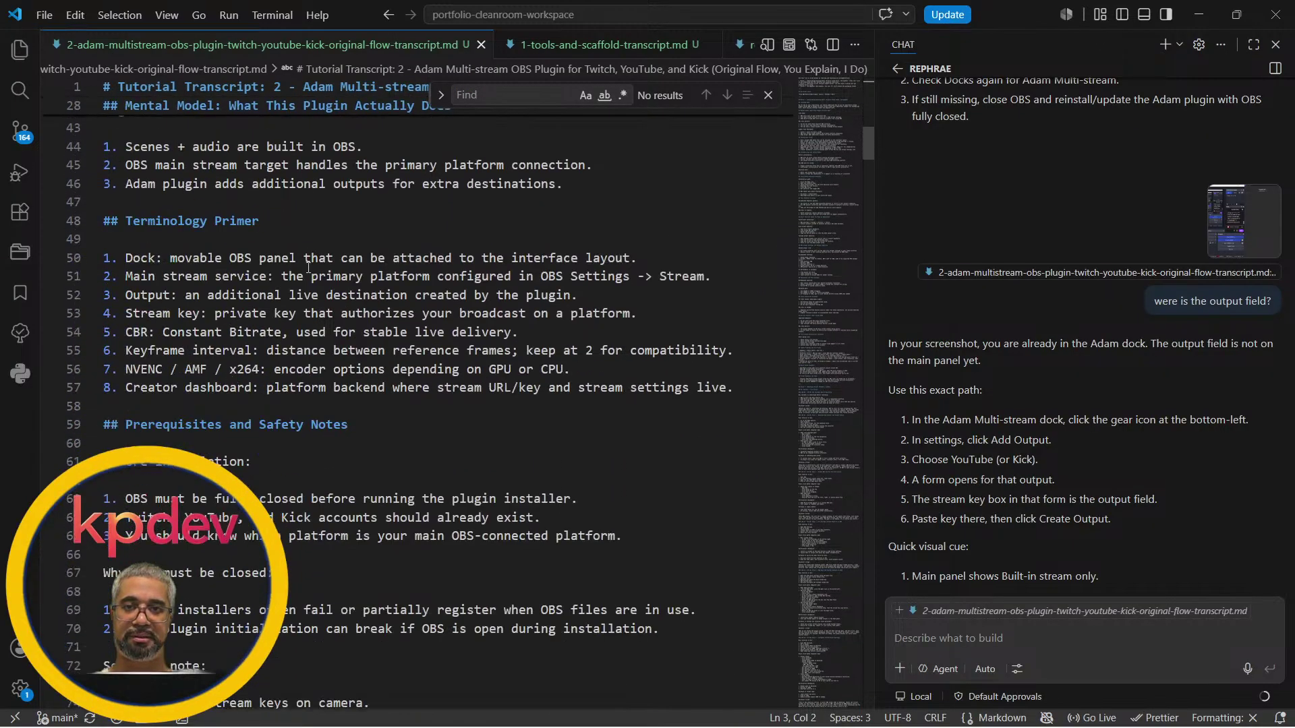
pyautogui.scroll(-11, 308, 268)
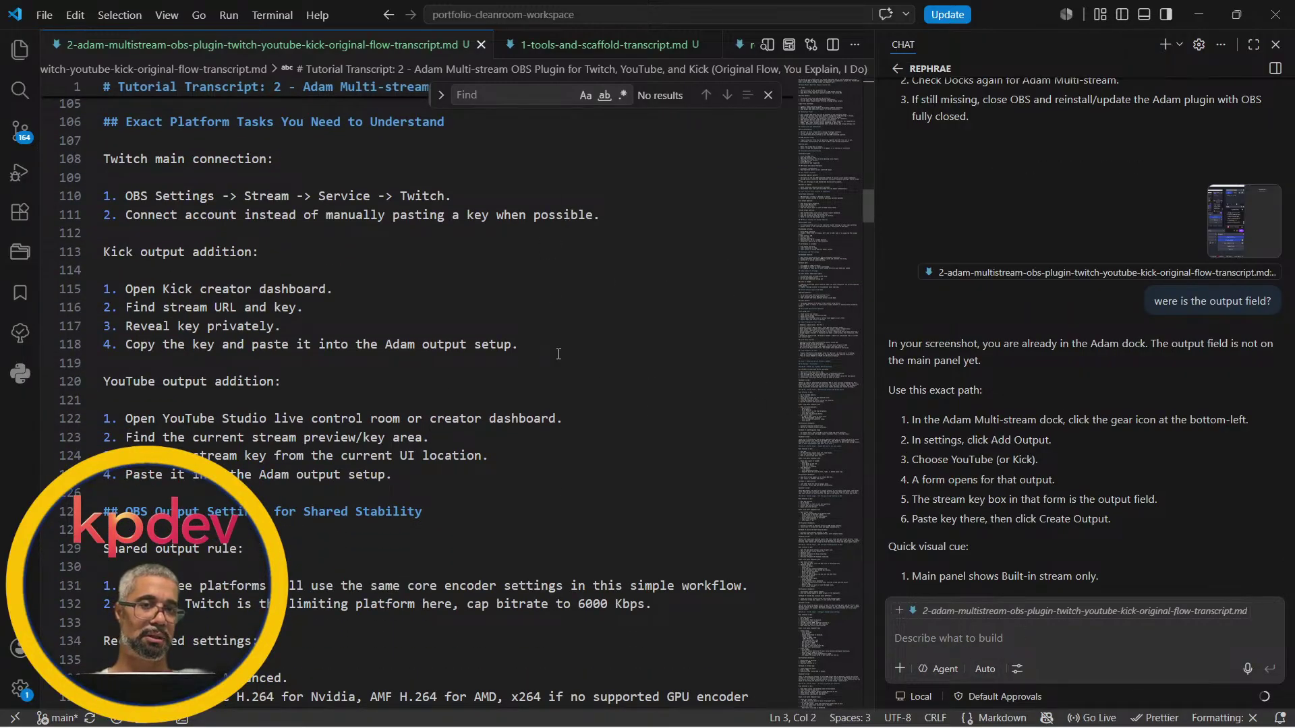
pyautogui.scroll(16, 559, 354)
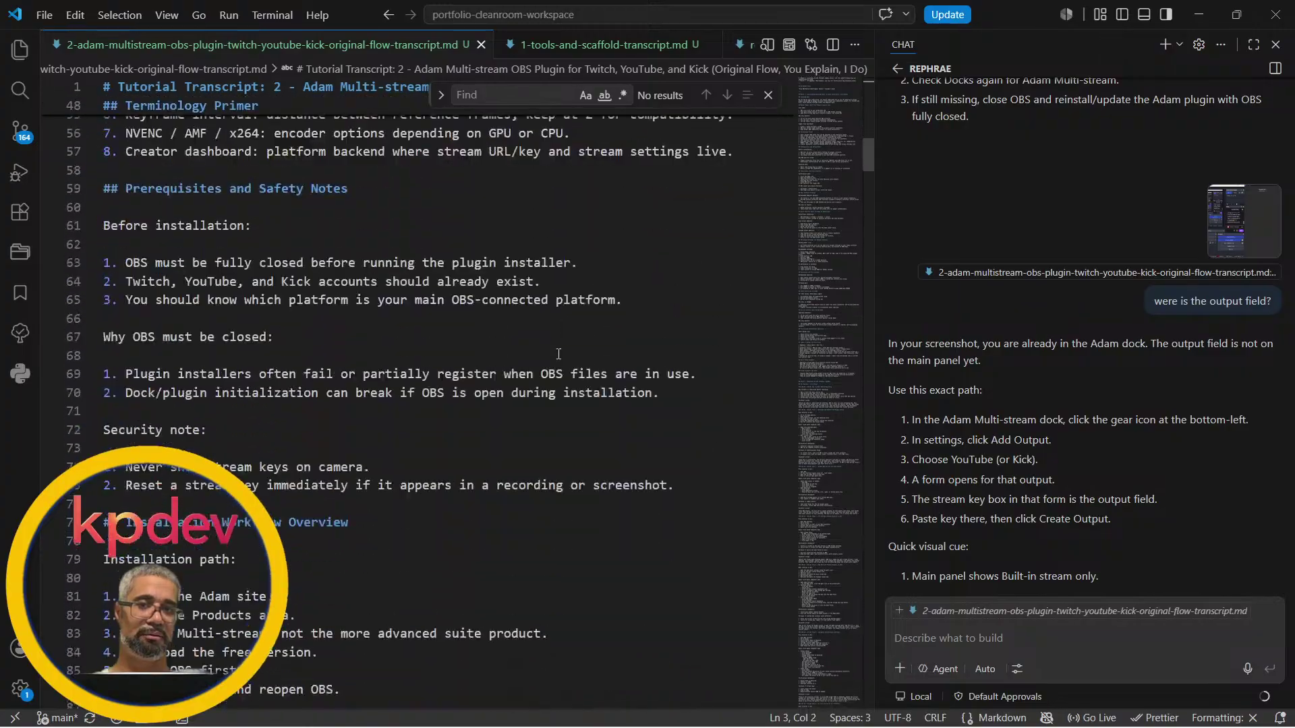
pyautogui.scroll(-20, 559, 354)
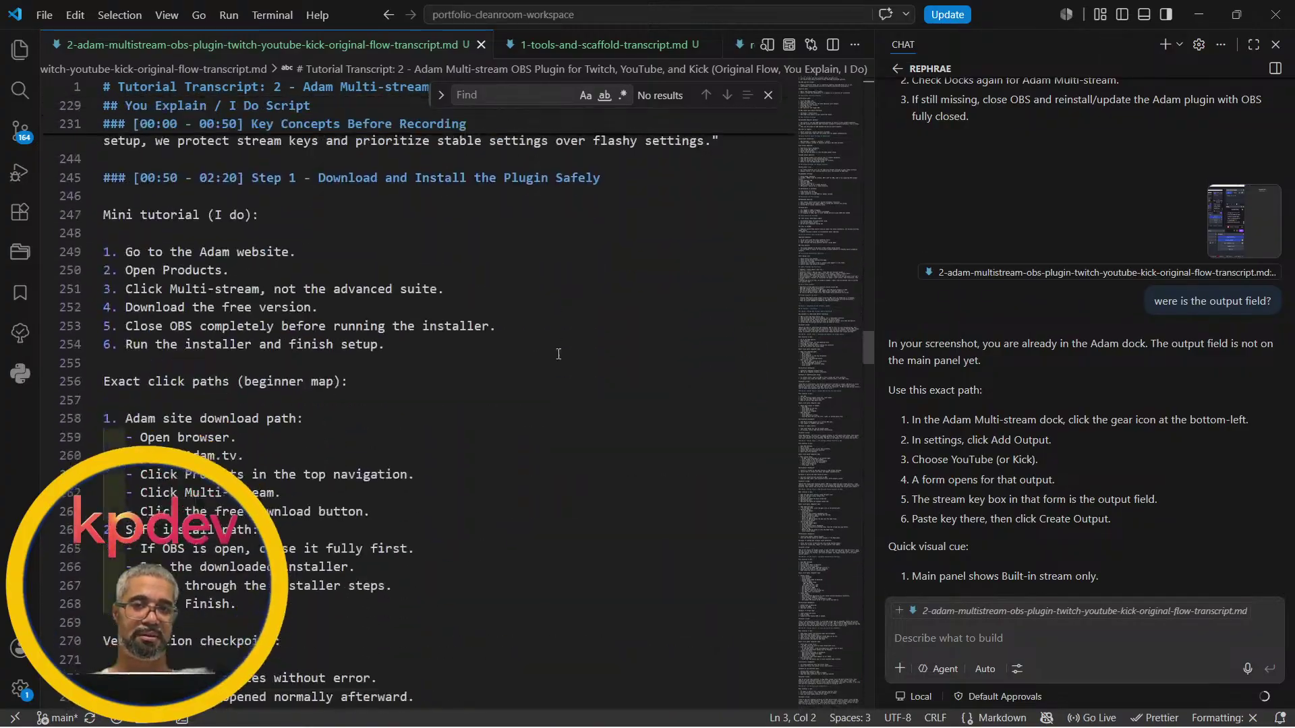
pyautogui.scroll(-20, 559, 354)
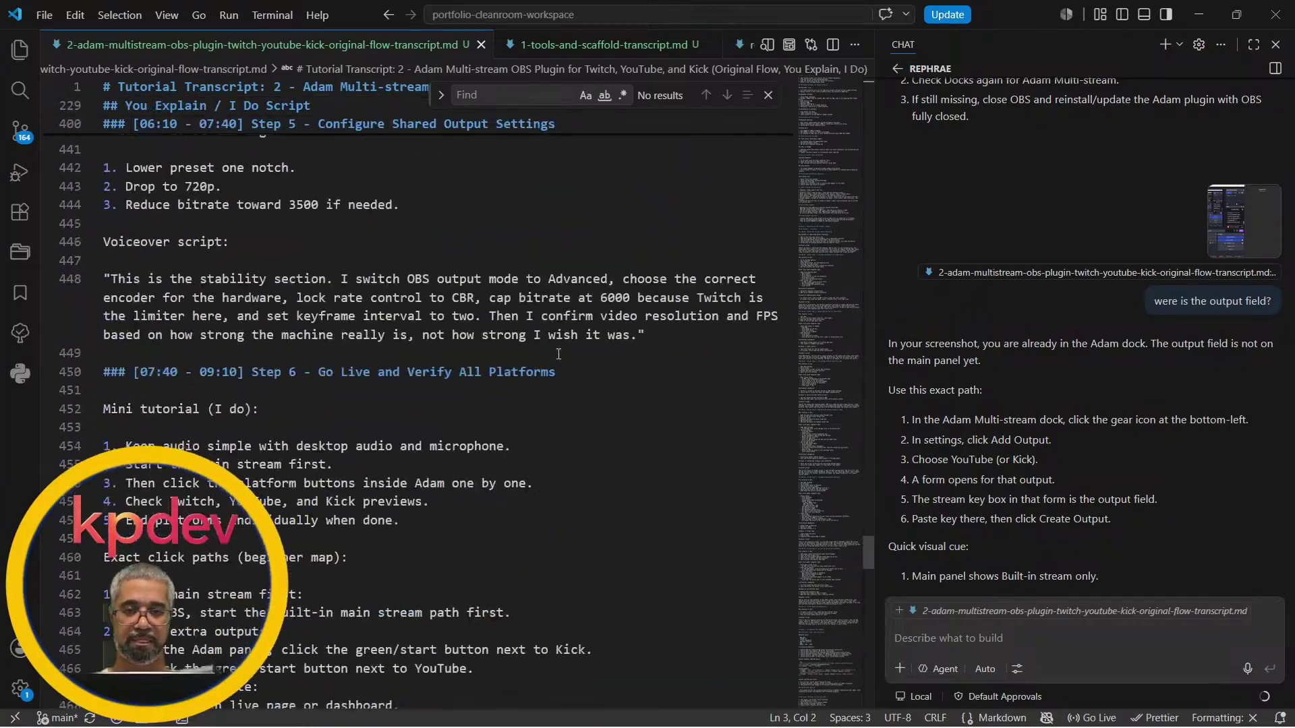
pyautogui.scroll(-20, 558, 354)
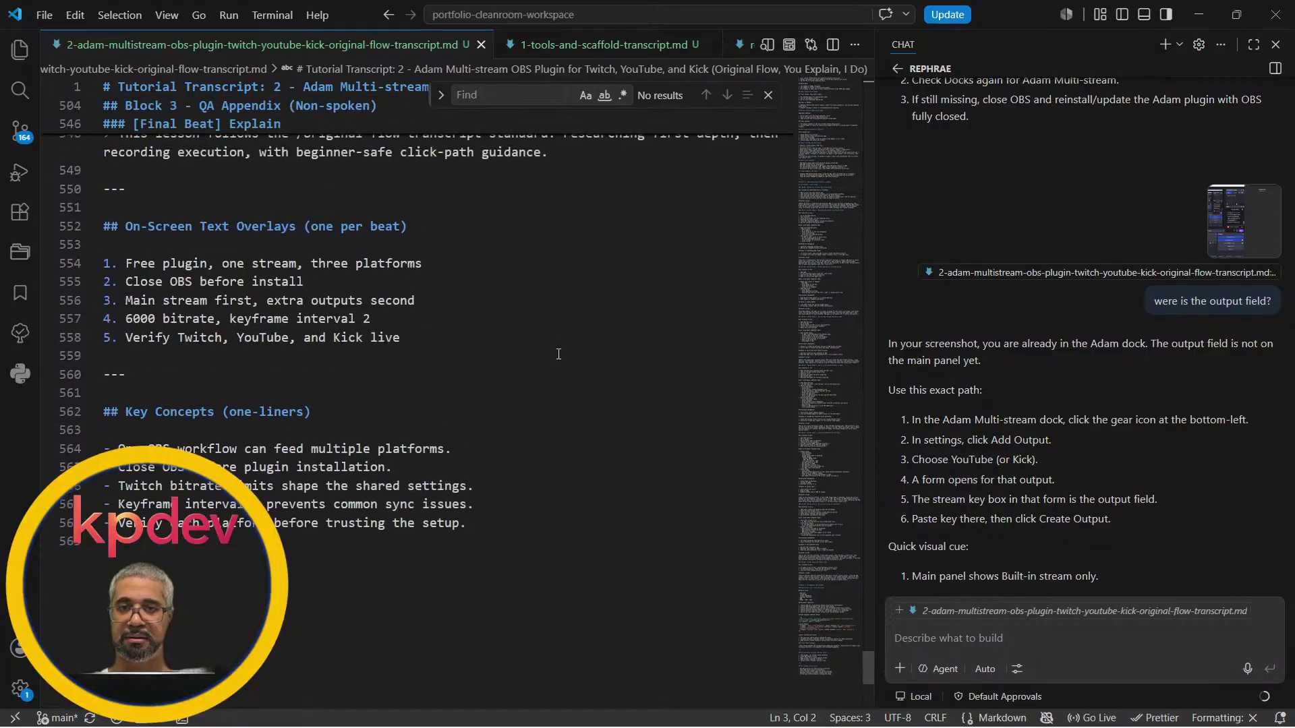
pyautogui.scroll(11, 559, 354)
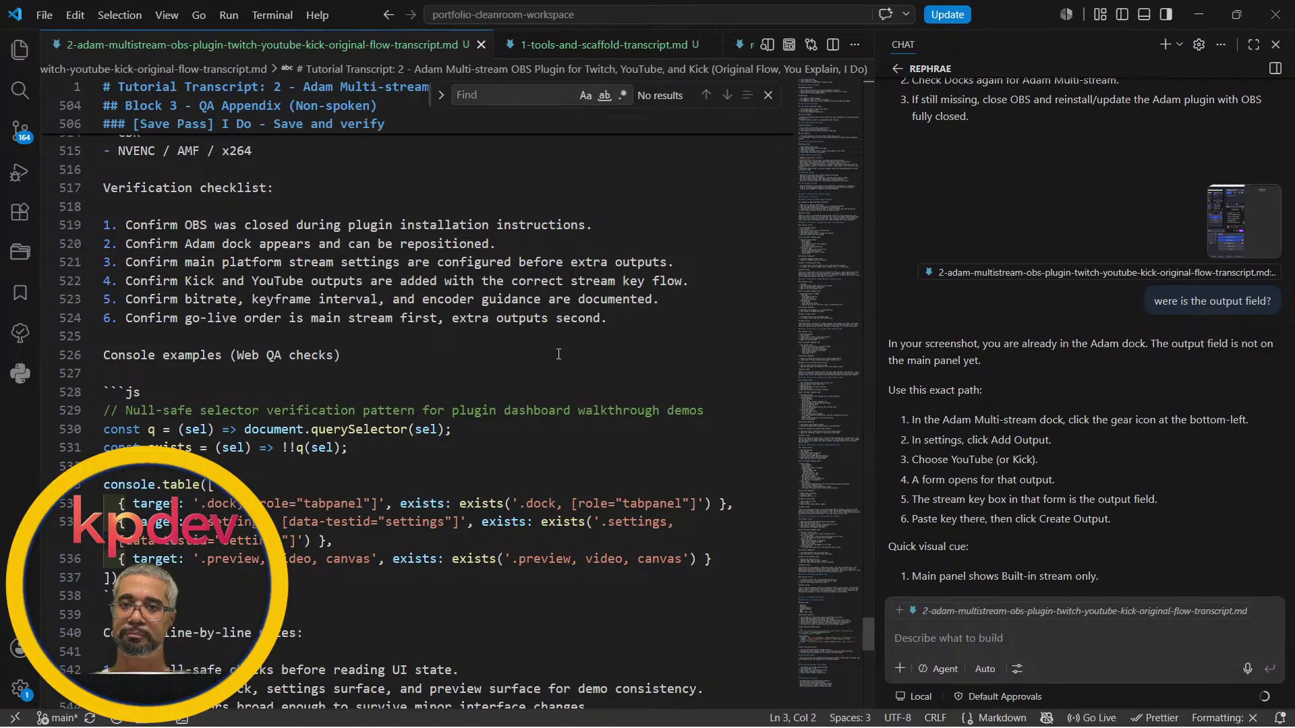
pyautogui.scroll(20, 559, 354)
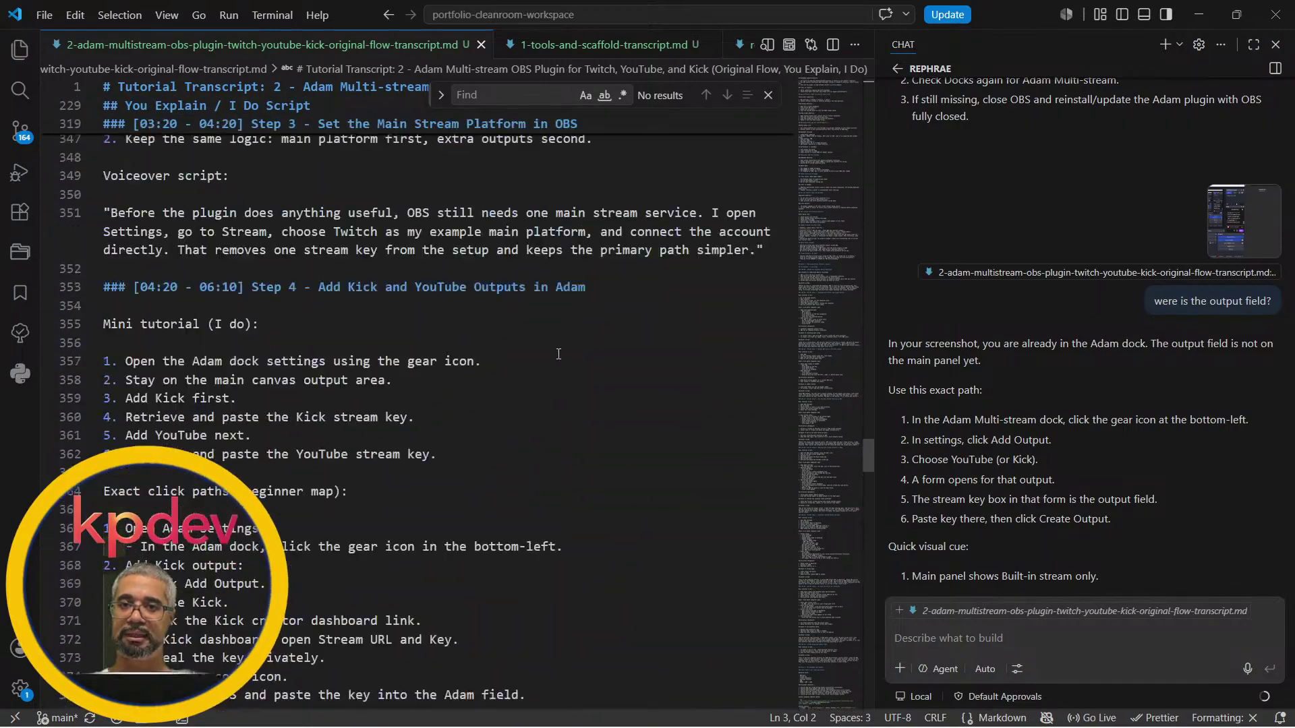
pyautogui.scroll(20, 559, 354)
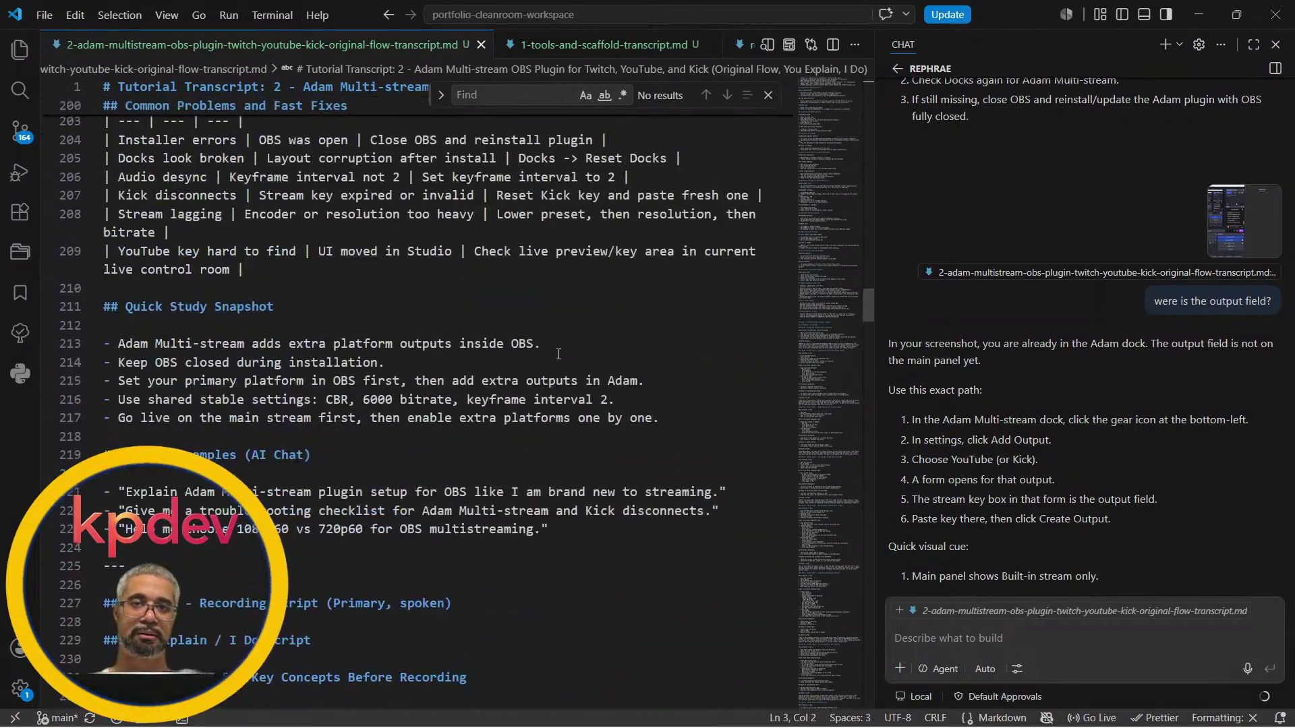
pyautogui.scroll(20, 559, 354)
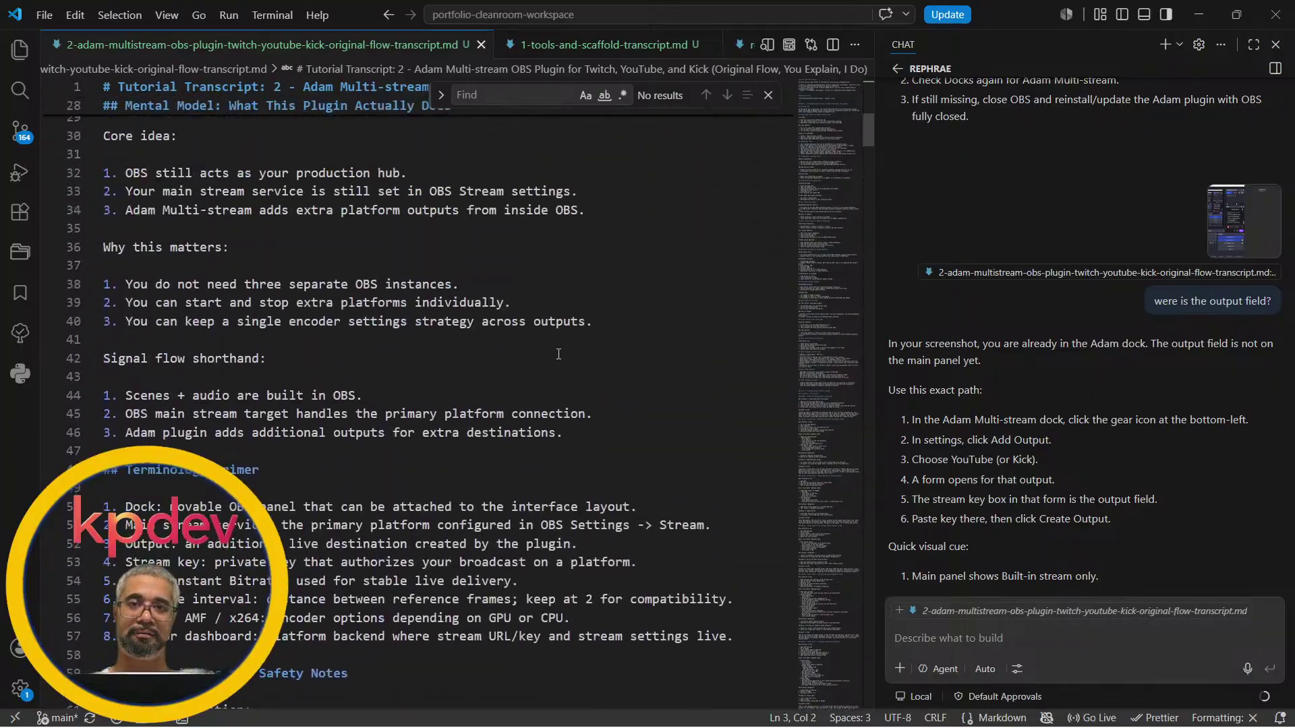
pyautogui.scroll(10, 558, 354)
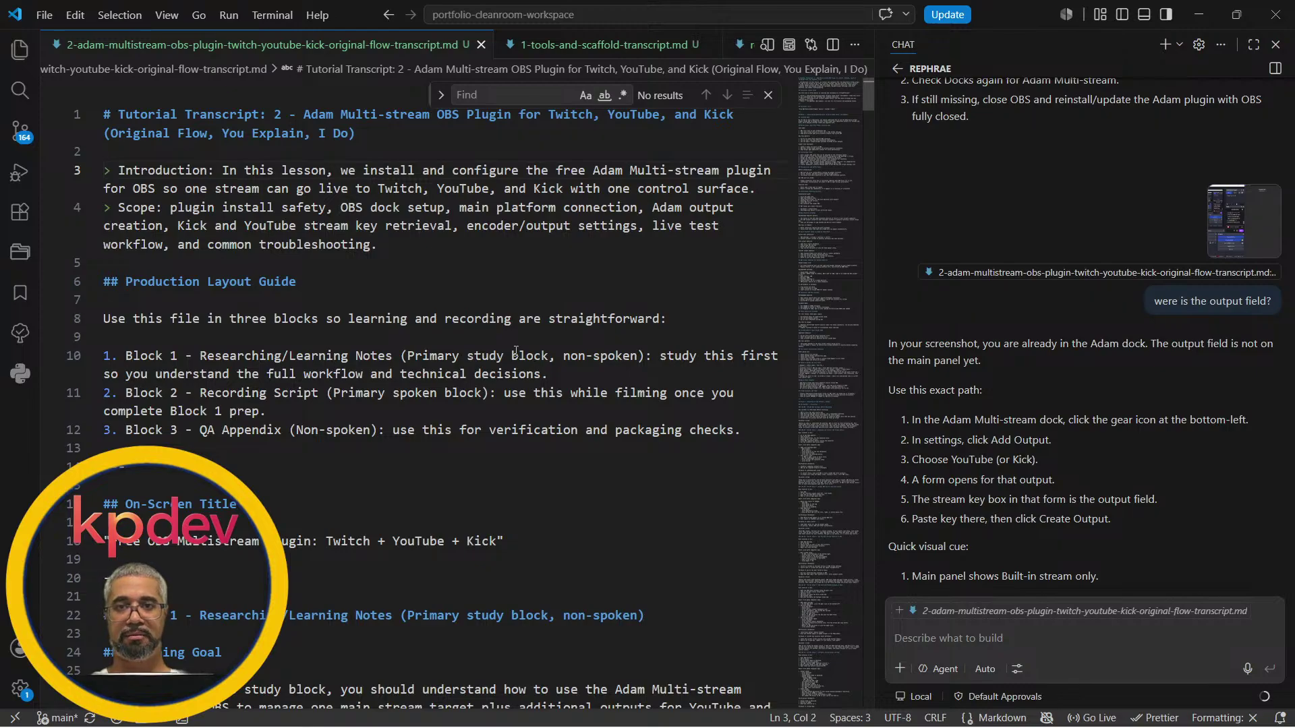
# - Show the project's file explorer and open the recent file 2-davinci-resolve-workflow-overview-original-flow-transcript.html
pyautogui.click(31, 56)
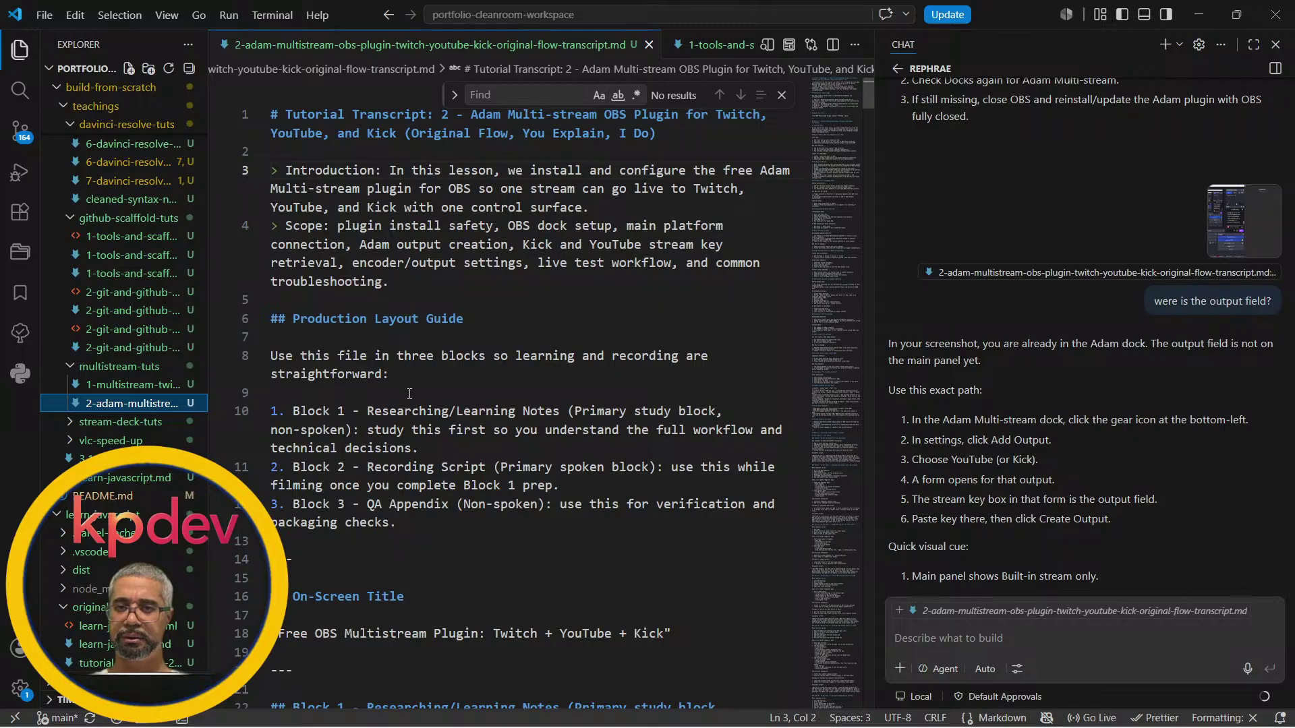
pyautogui.scroll(-1, 410, 394)
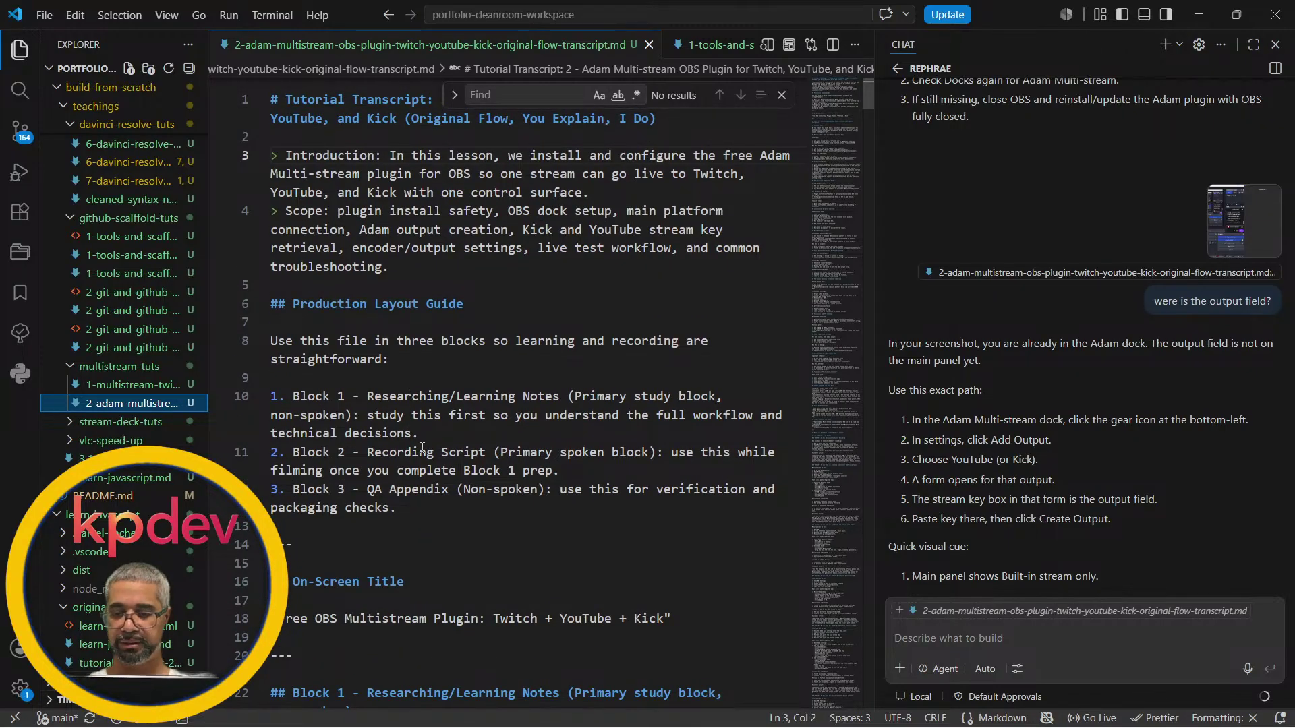
pyautogui.hotkey('ctrl', 'p')
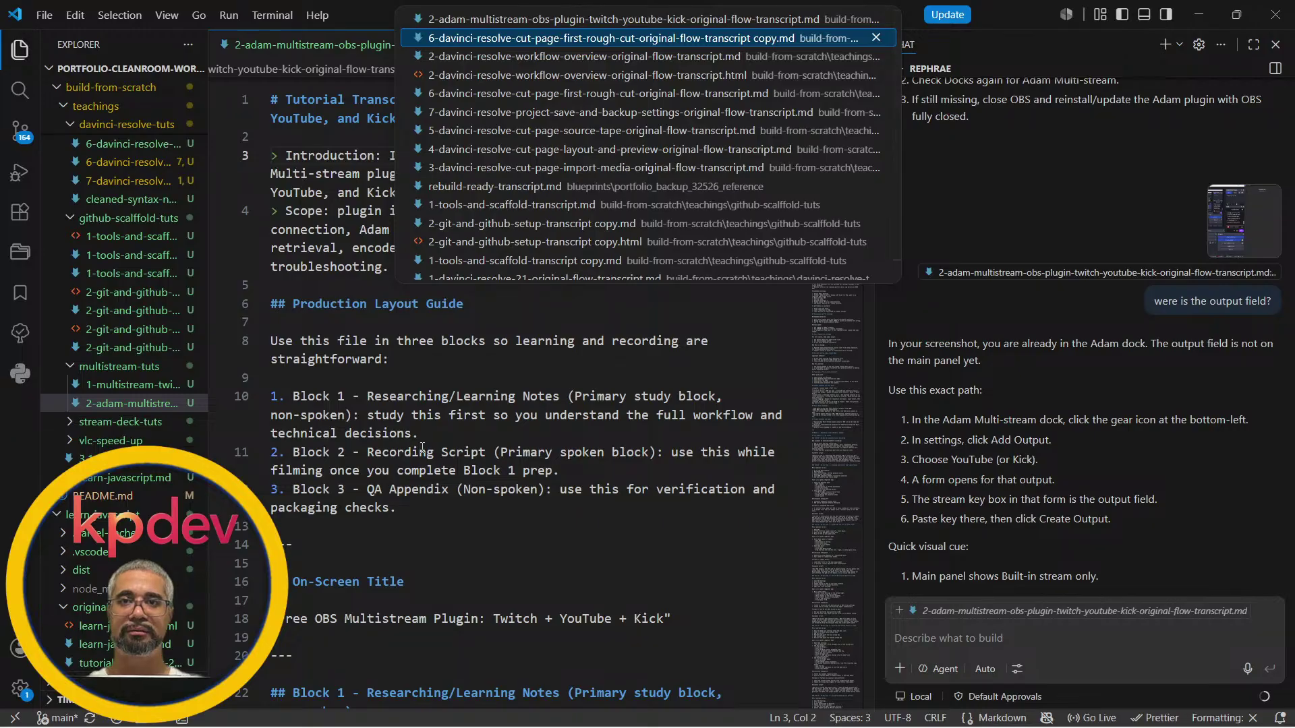
pyautogui.press('Down')
pyautogui.press('Down')
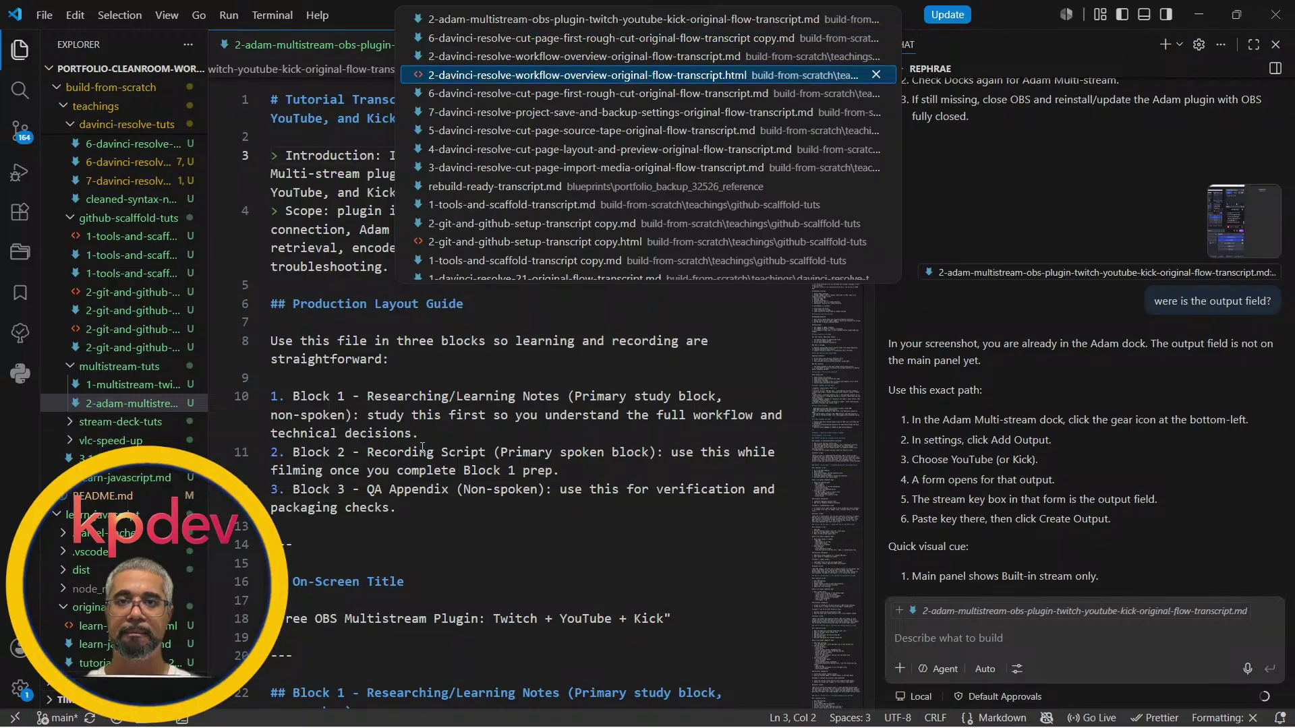
pyautogui.press('Return')
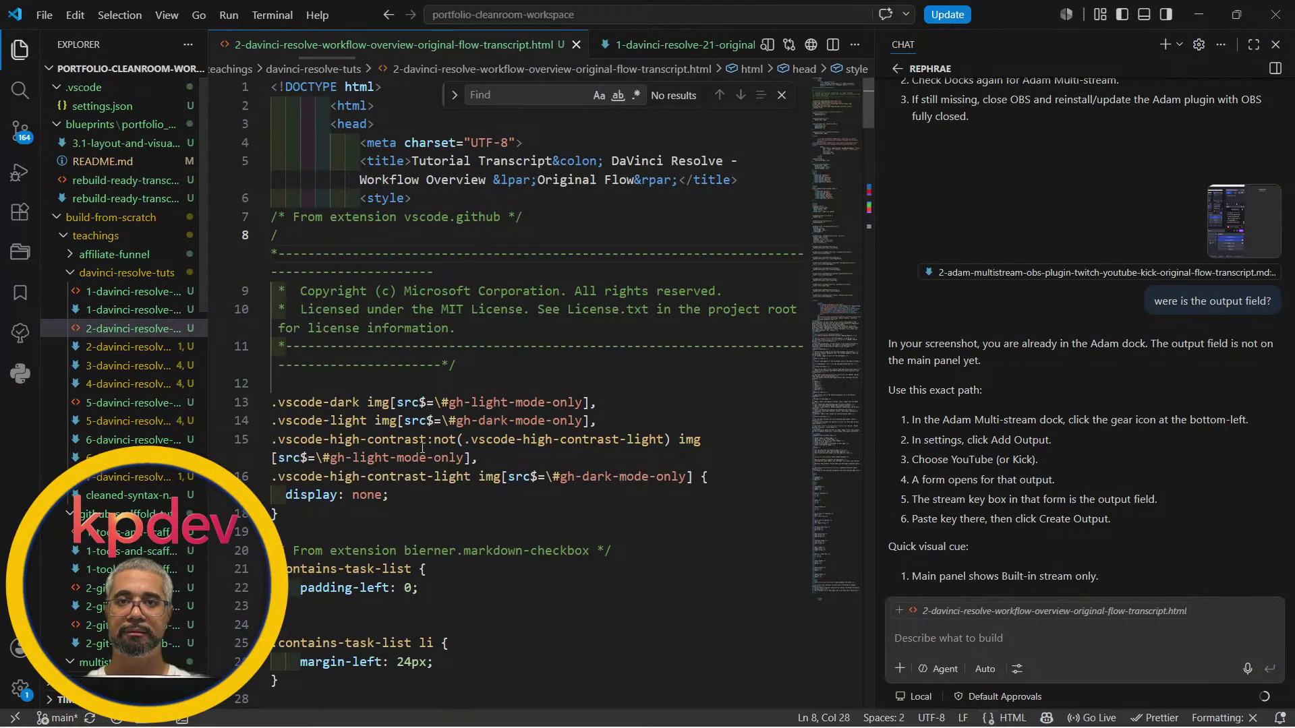
# - Open triggers-index.md and review the registered workflow triggers through to the section on adding a new trigger
pyautogui.hotkey('ctrl', 'p')
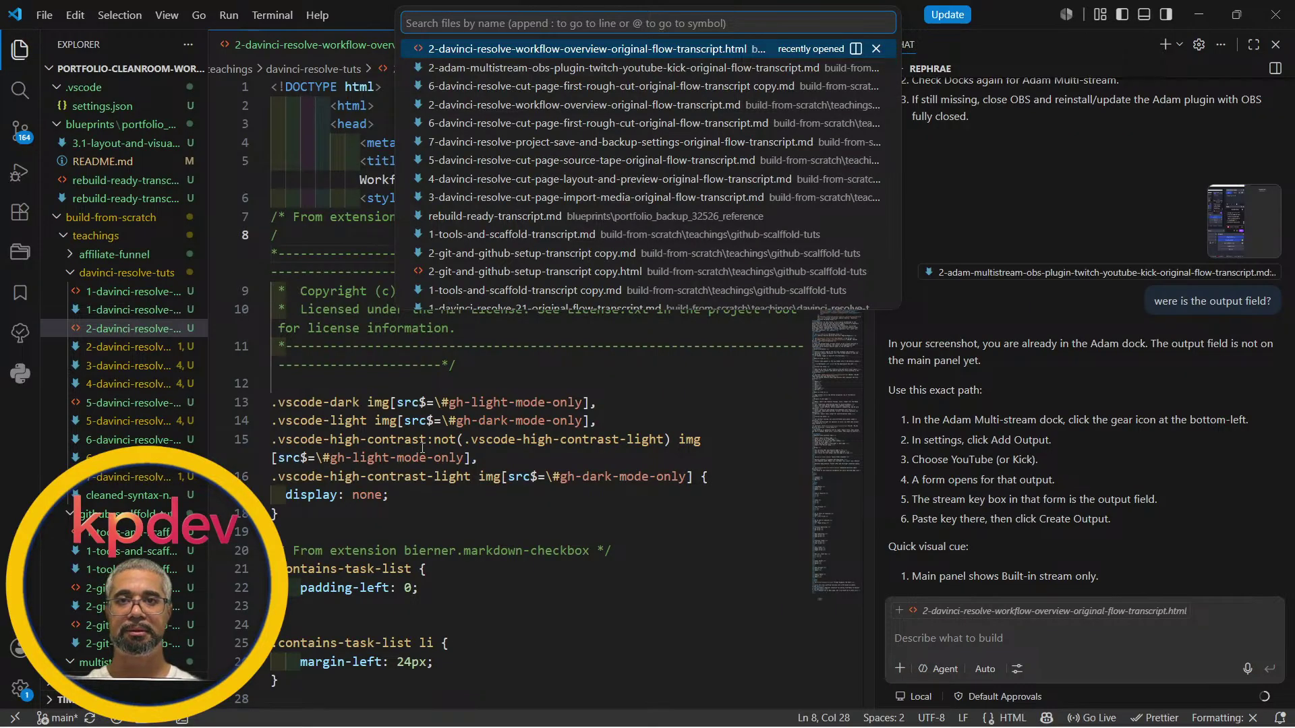
pyautogui.write('trig')
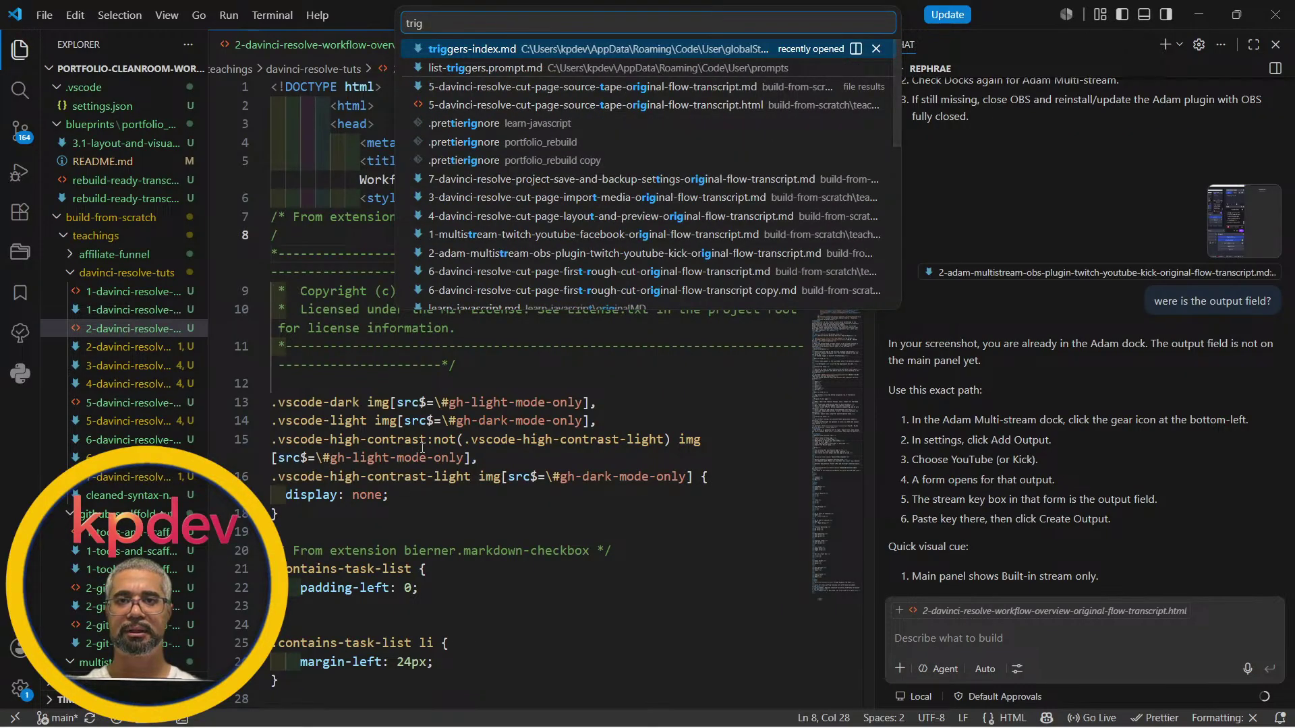
pyautogui.press('Return')
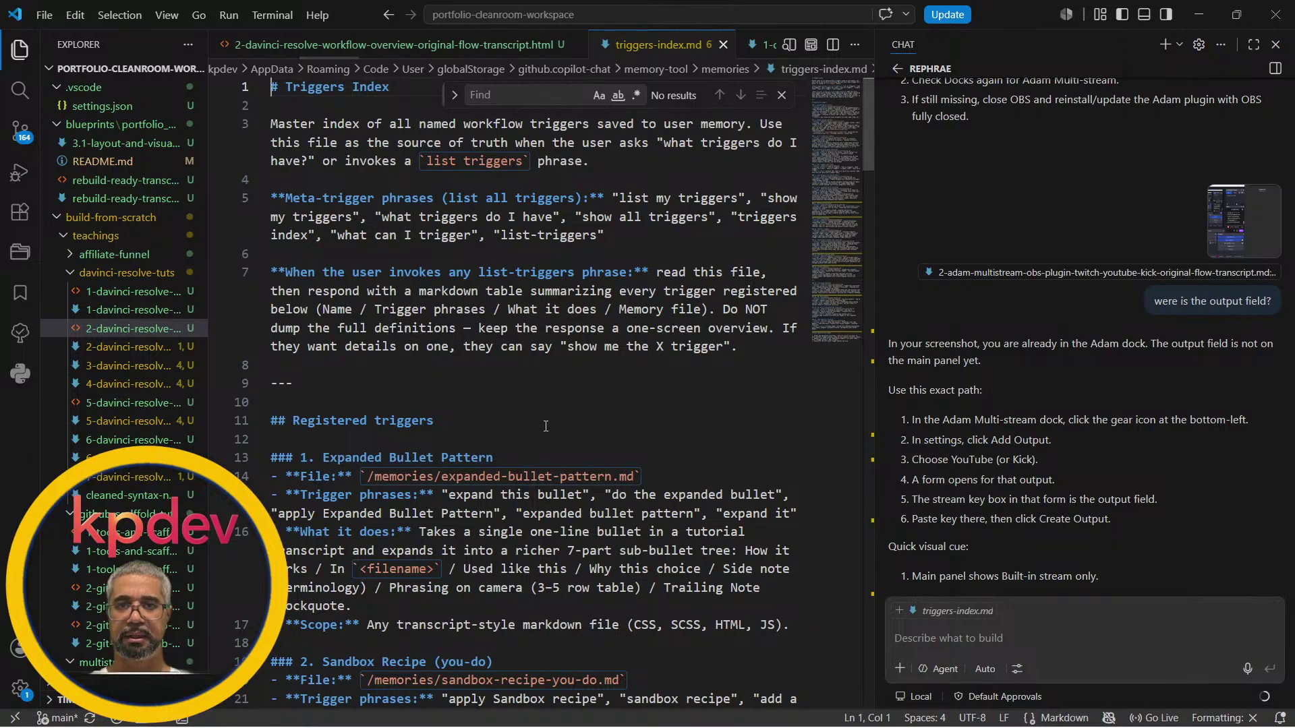
pyautogui.scroll(-5, 546, 426)
pyautogui.scroll(6, 546, 425)
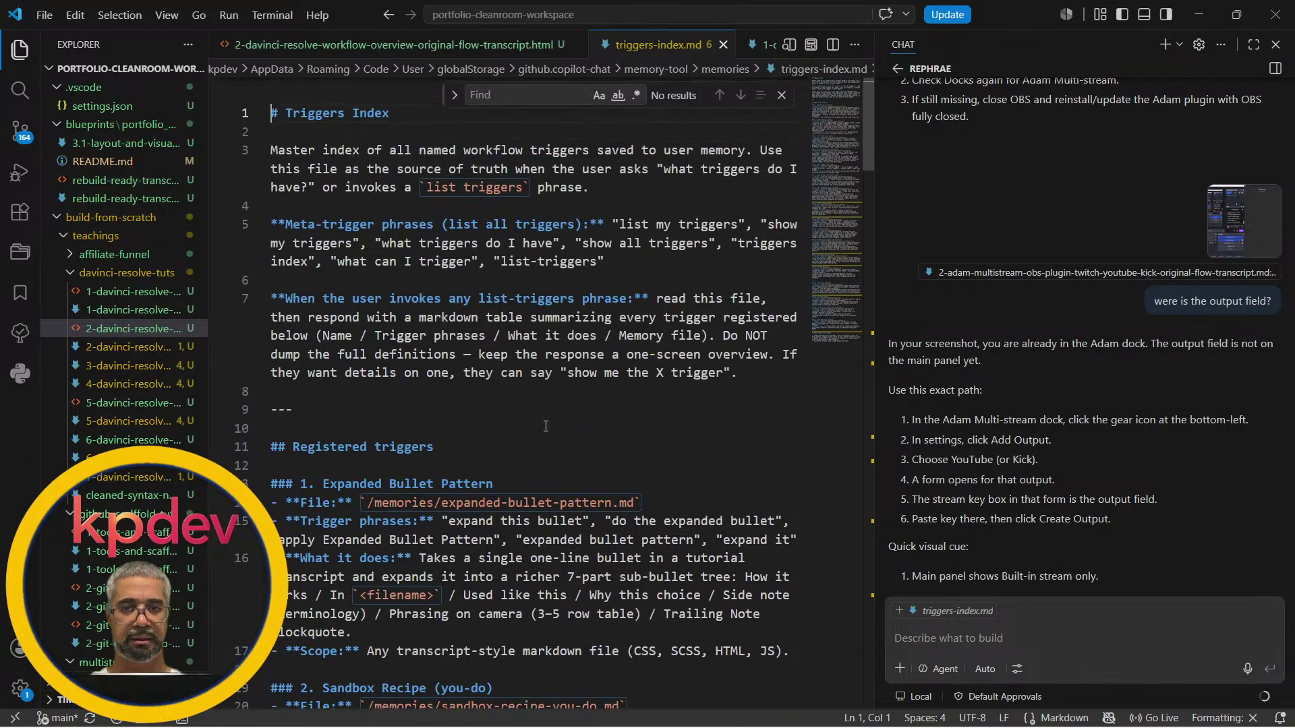
pyautogui.scroll(-20, 546, 425)
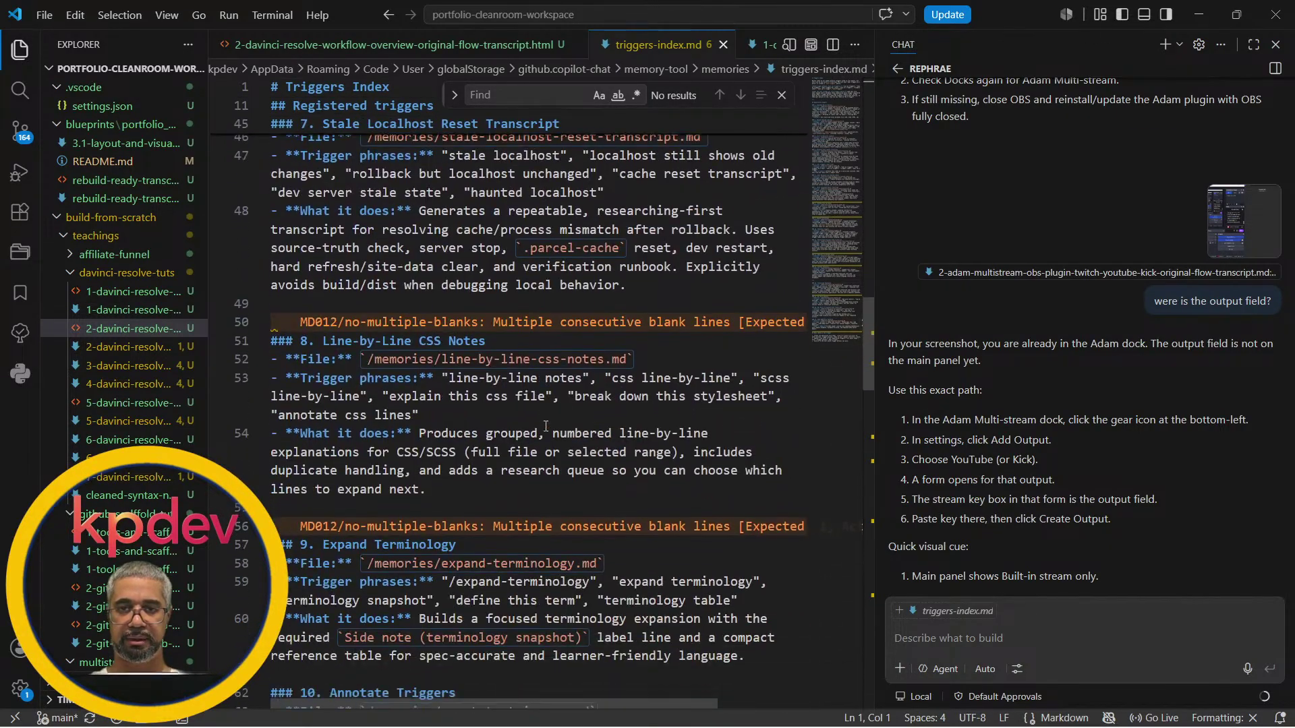
pyautogui.scroll(-20, 546, 426)
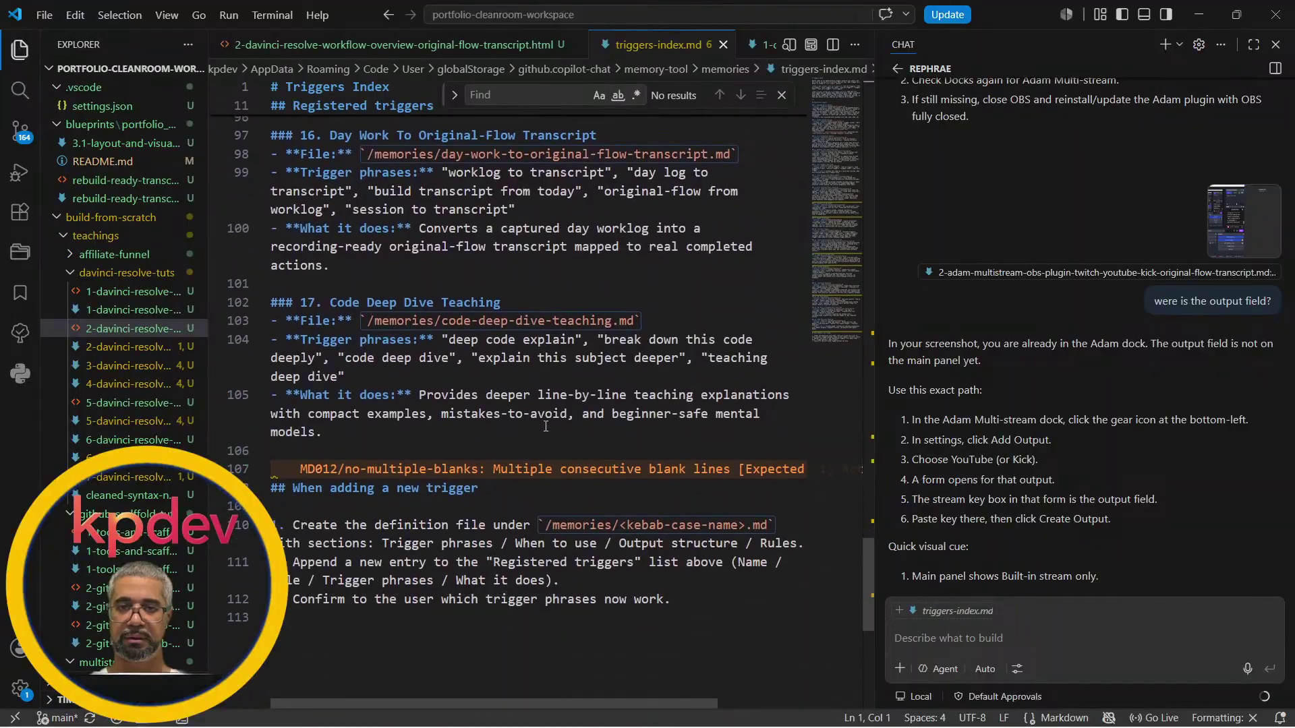
pyautogui.scroll(1, 546, 425)
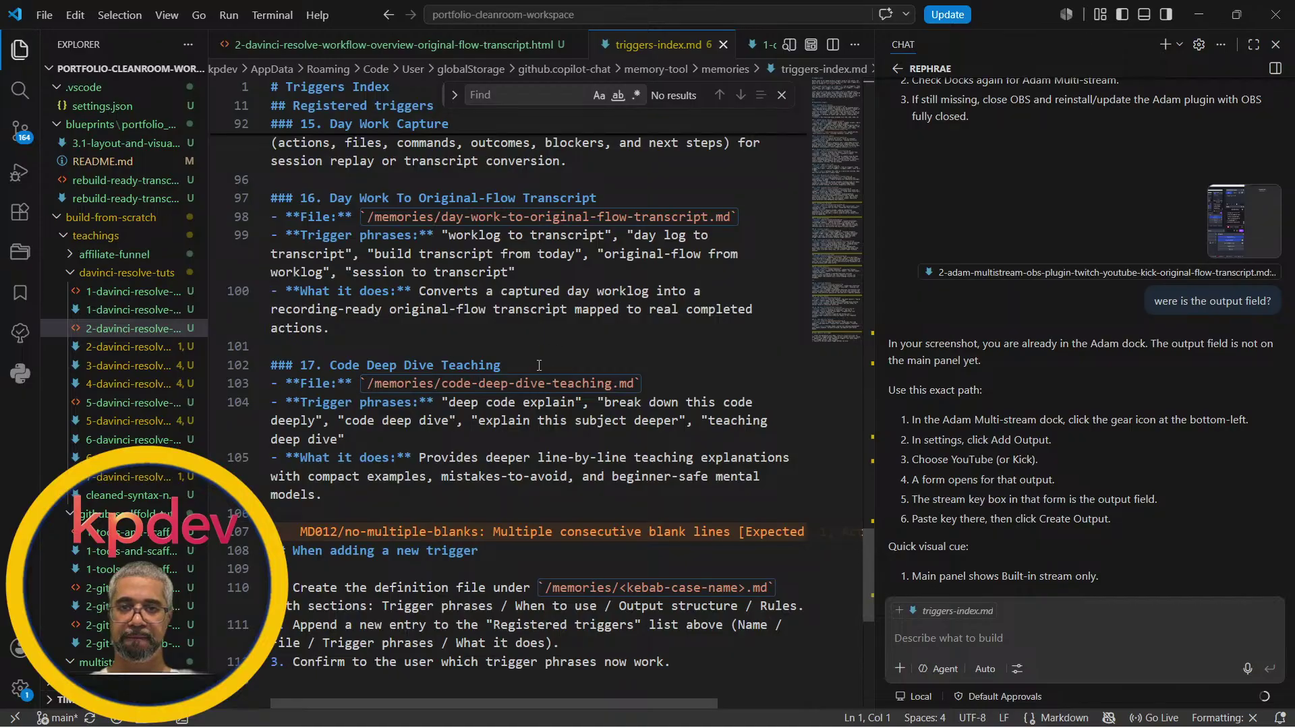
pyautogui.click(1079, 638)
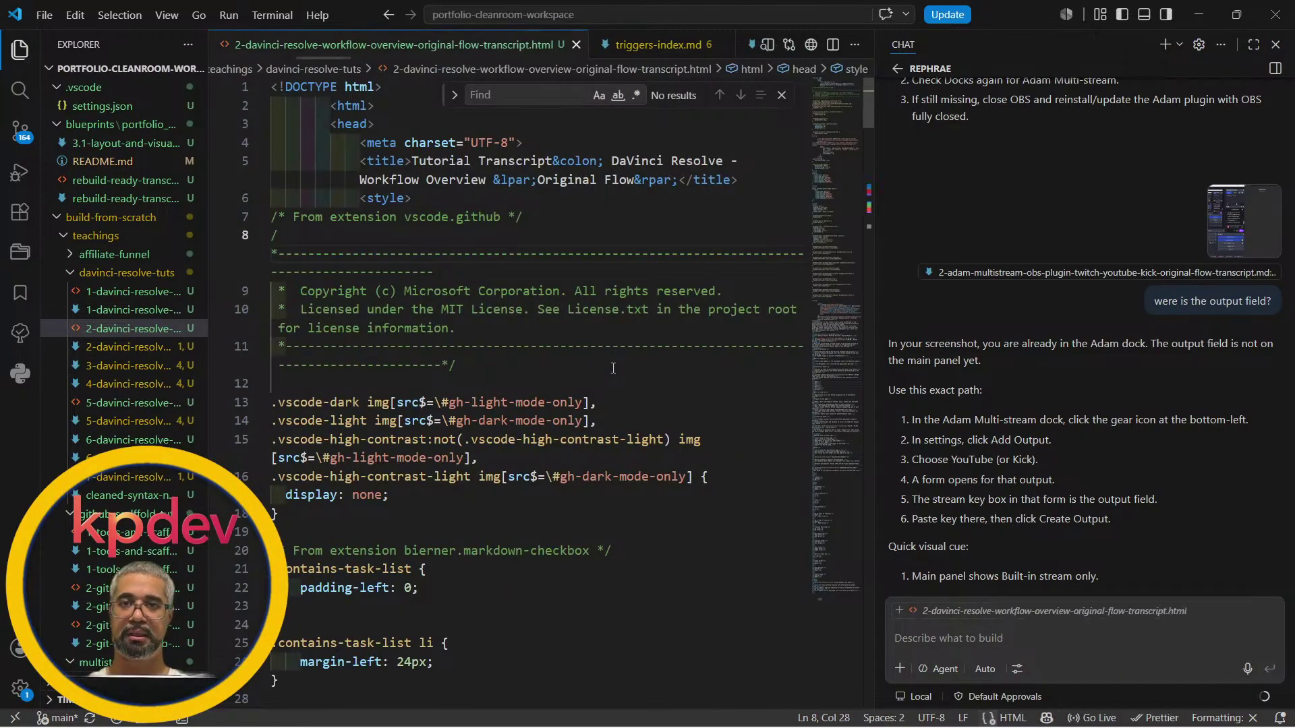
# - Switch to 6-davinci-resolve-cut-page-first-rough-cut-original-flow-transcript copy.md and review its introduction, lesson goal, proxy media steps and timeline section
pyautogui.hotkey('ctrl', 'Tab')
pyautogui.hotkey('ctrl', 'Tab')
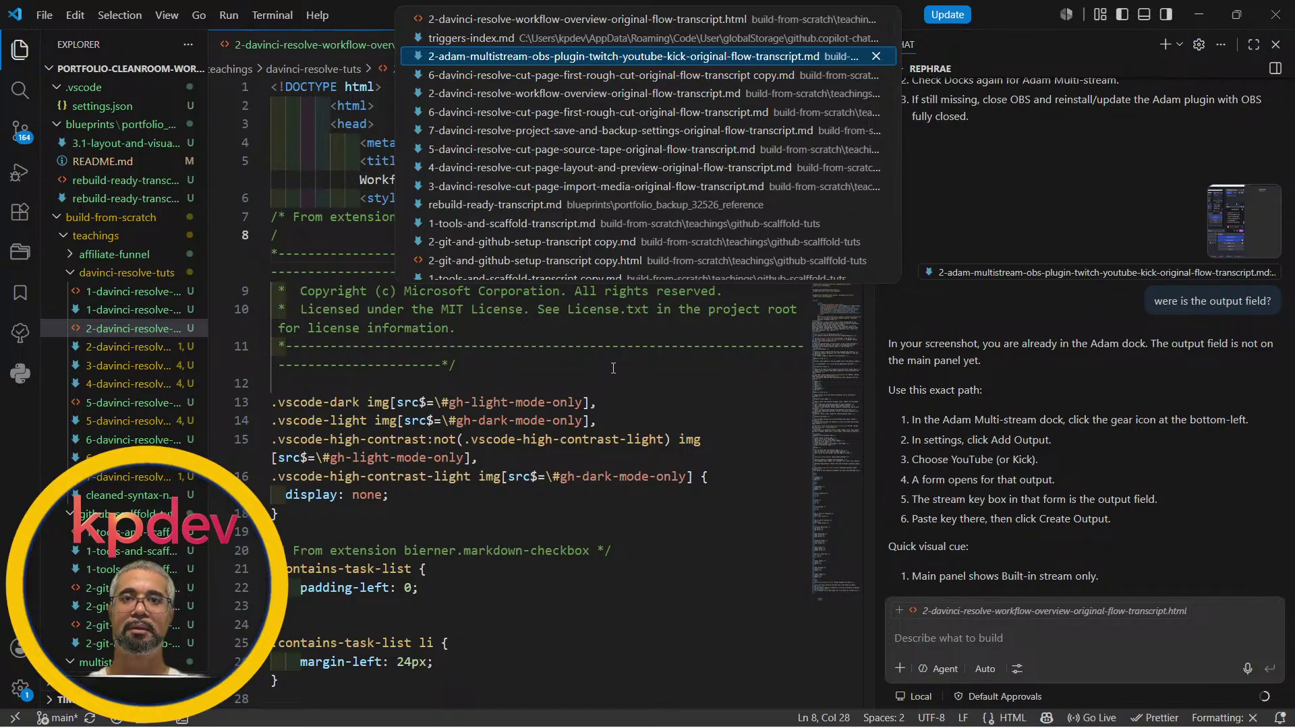
pyautogui.hotkey('ctrl', 'Tab')
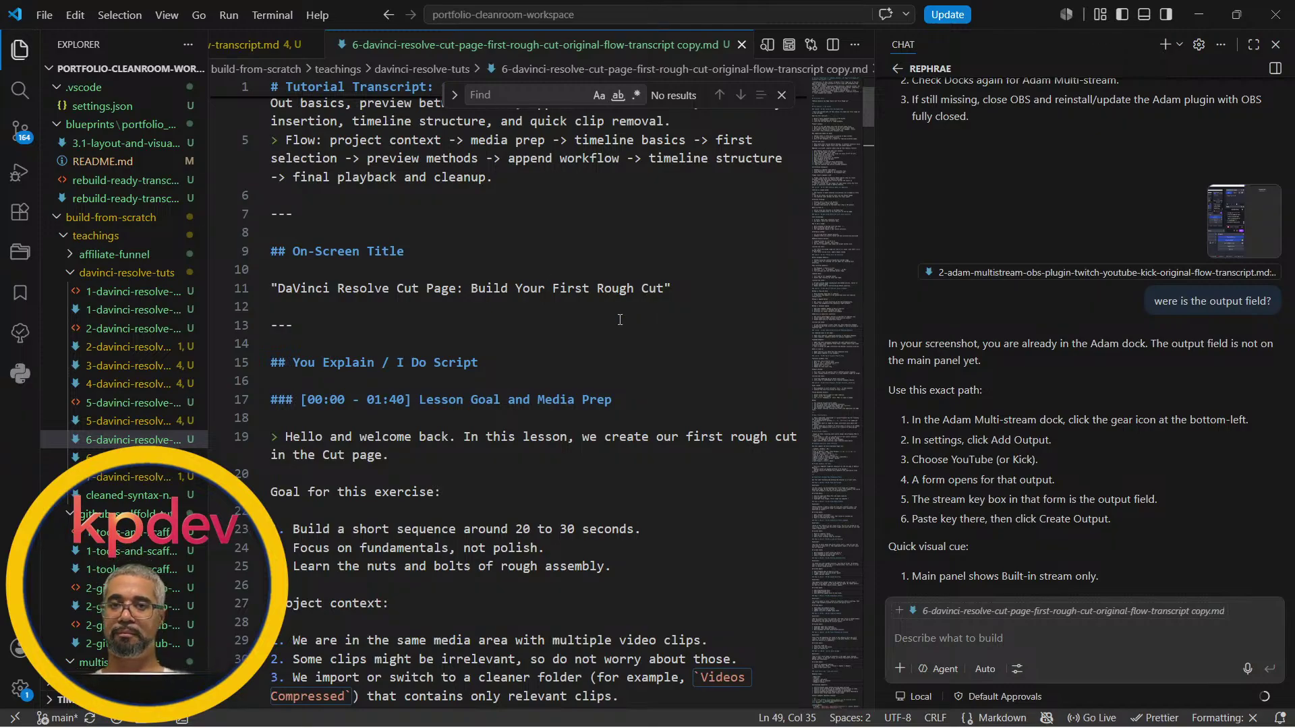
pyautogui.scroll(3, 619, 320)
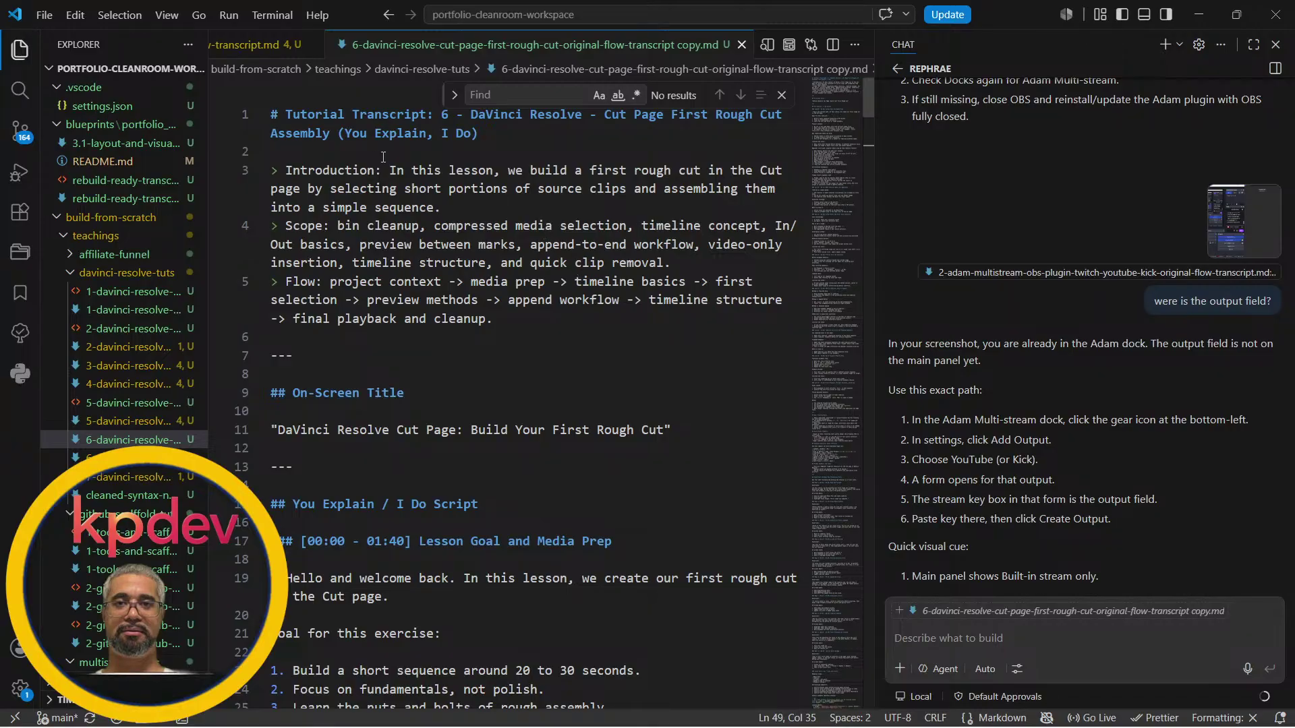
pyautogui.click(287, 112)
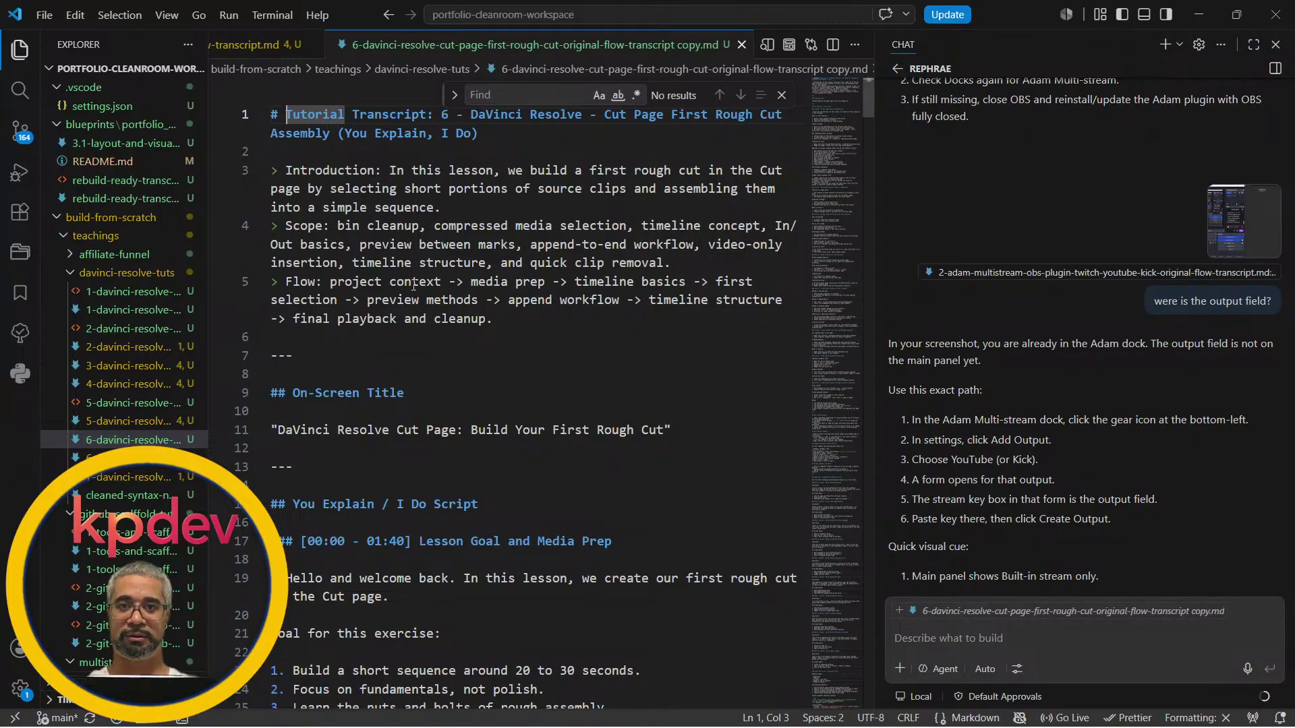
pyautogui.scroll(-3, 440, 375)
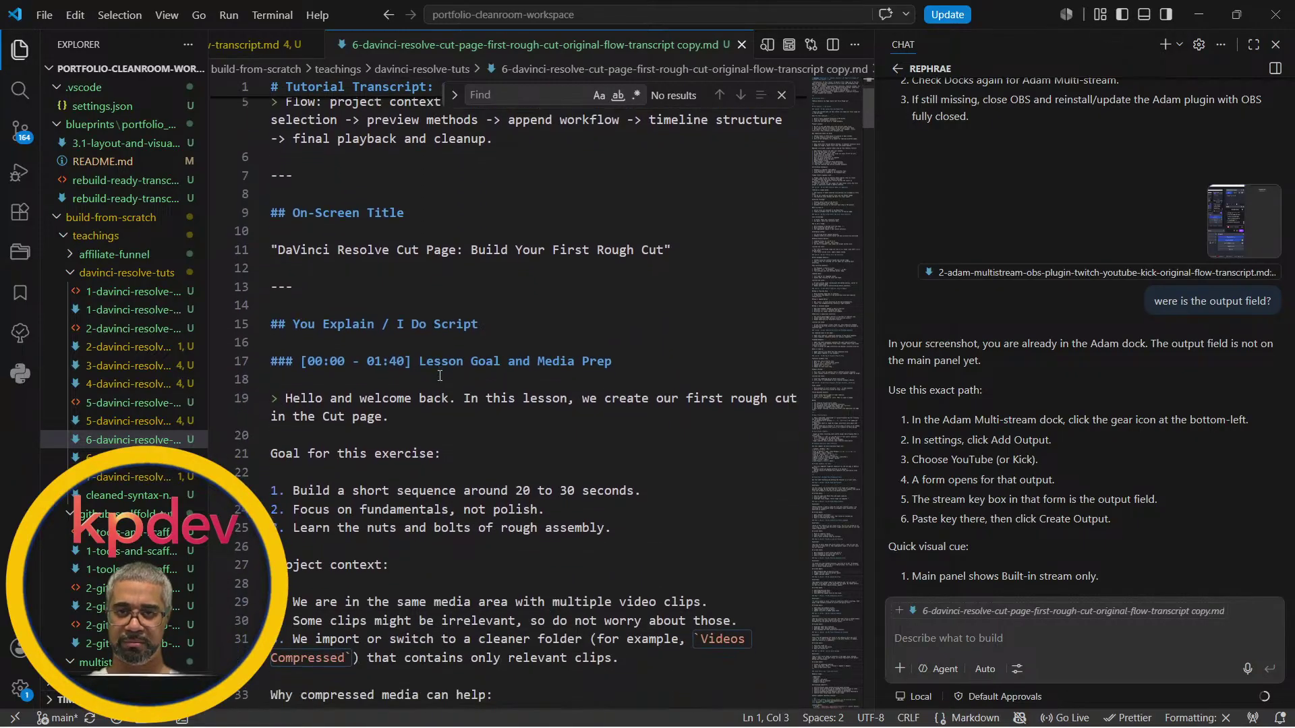
pyautogui.scroll(-7, 439, 376)
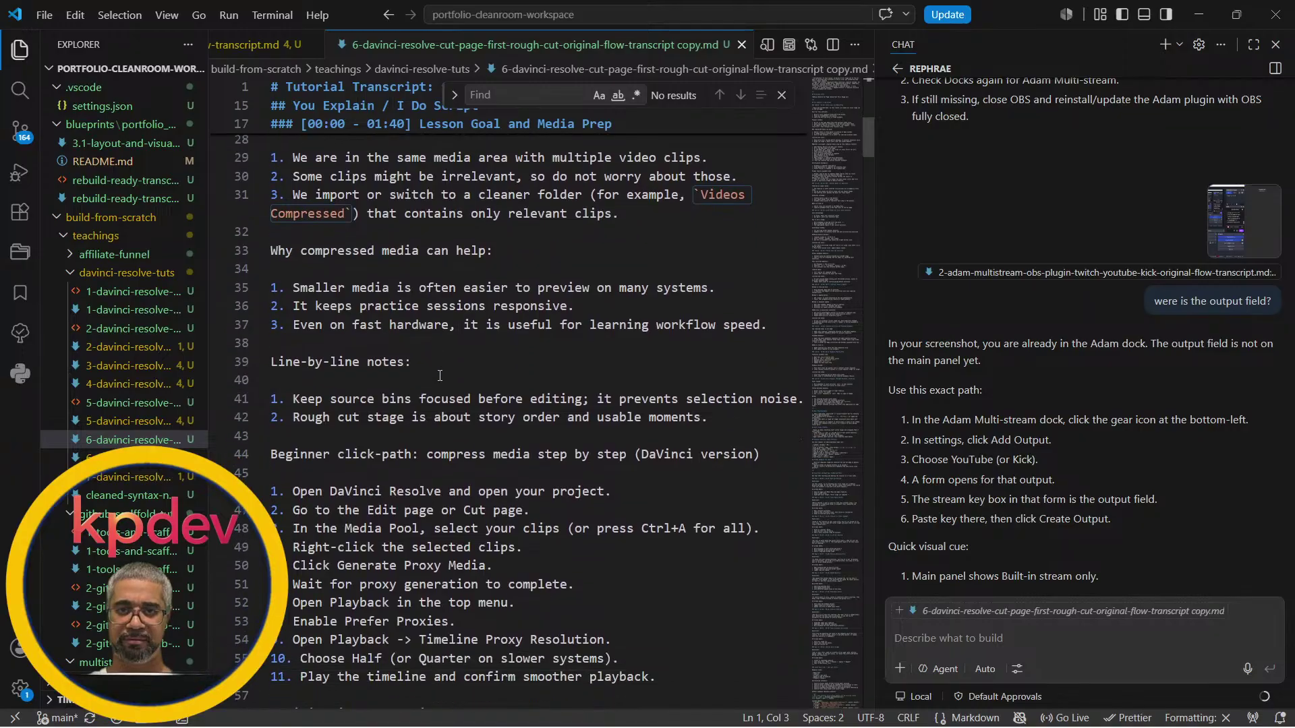
pyautogui.scroll(-6, 439, 376)
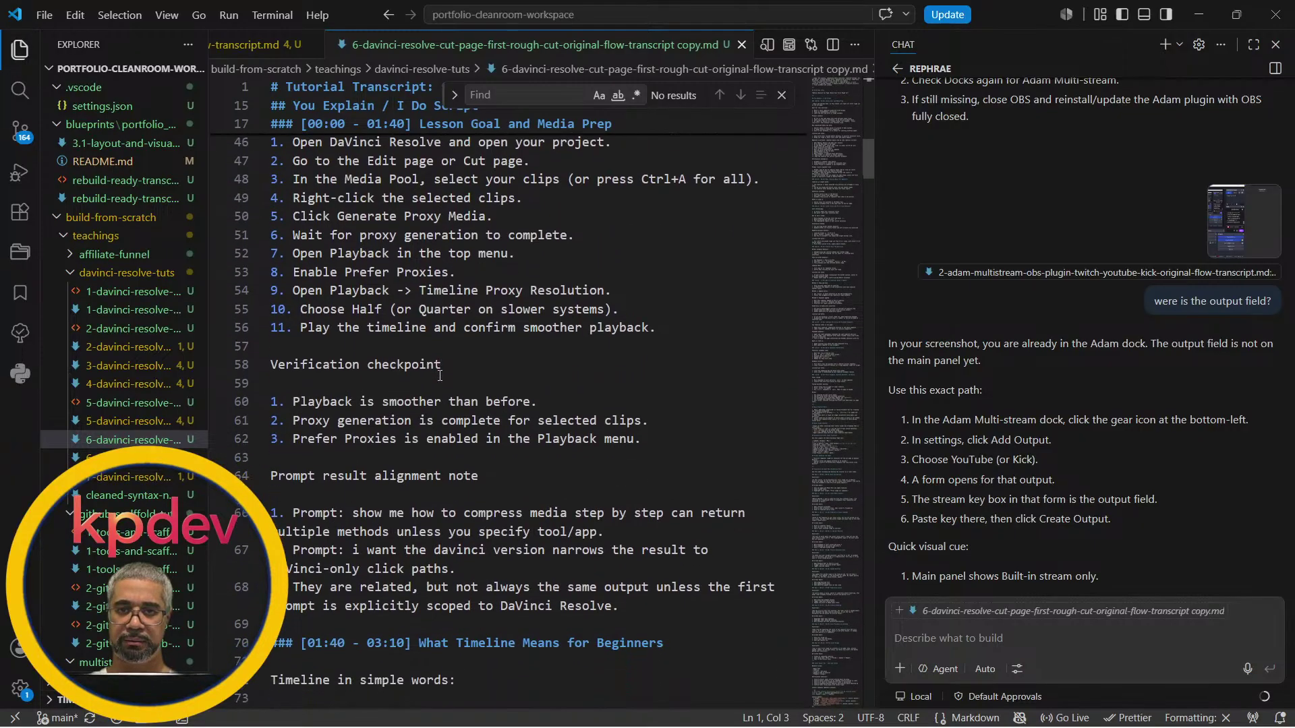
pyautogui.scroll(-5, 440, 375)
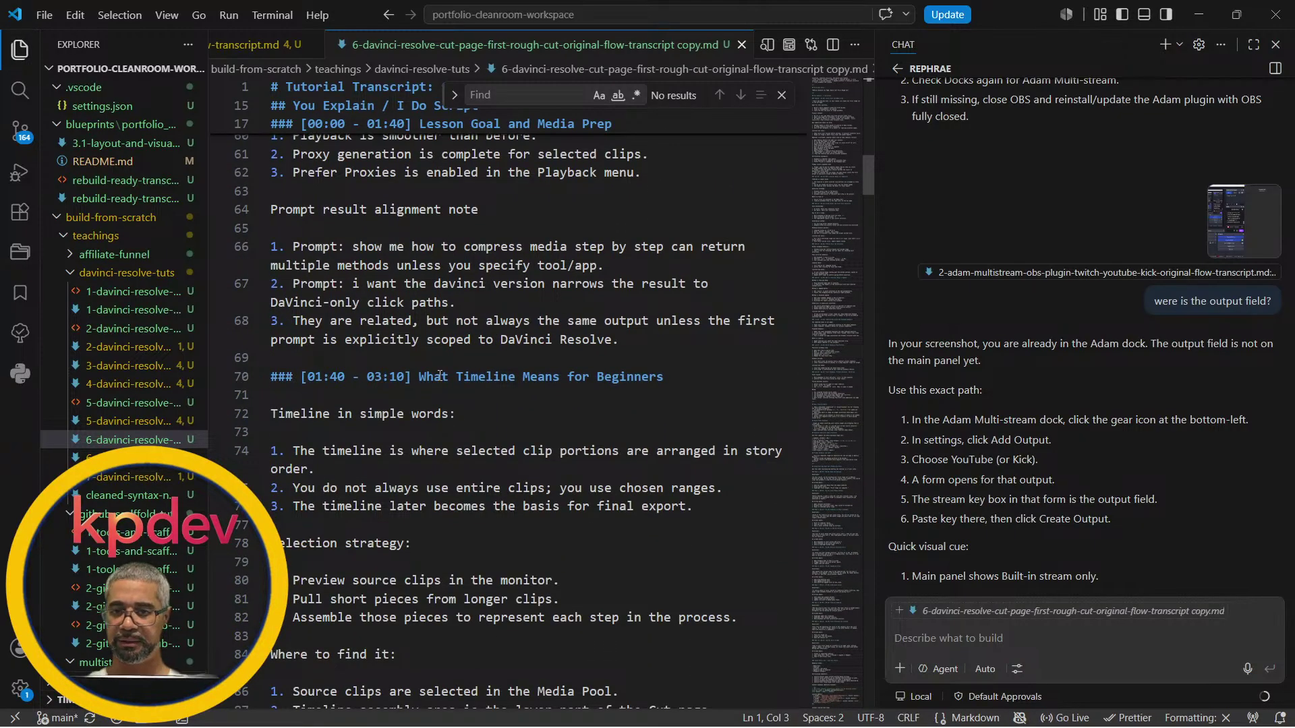
# - Switch to the Adam Multi-stream OBS plugin transcript and close the terminal panel
pyautogui.hotkey('ctrl', 'Tab')
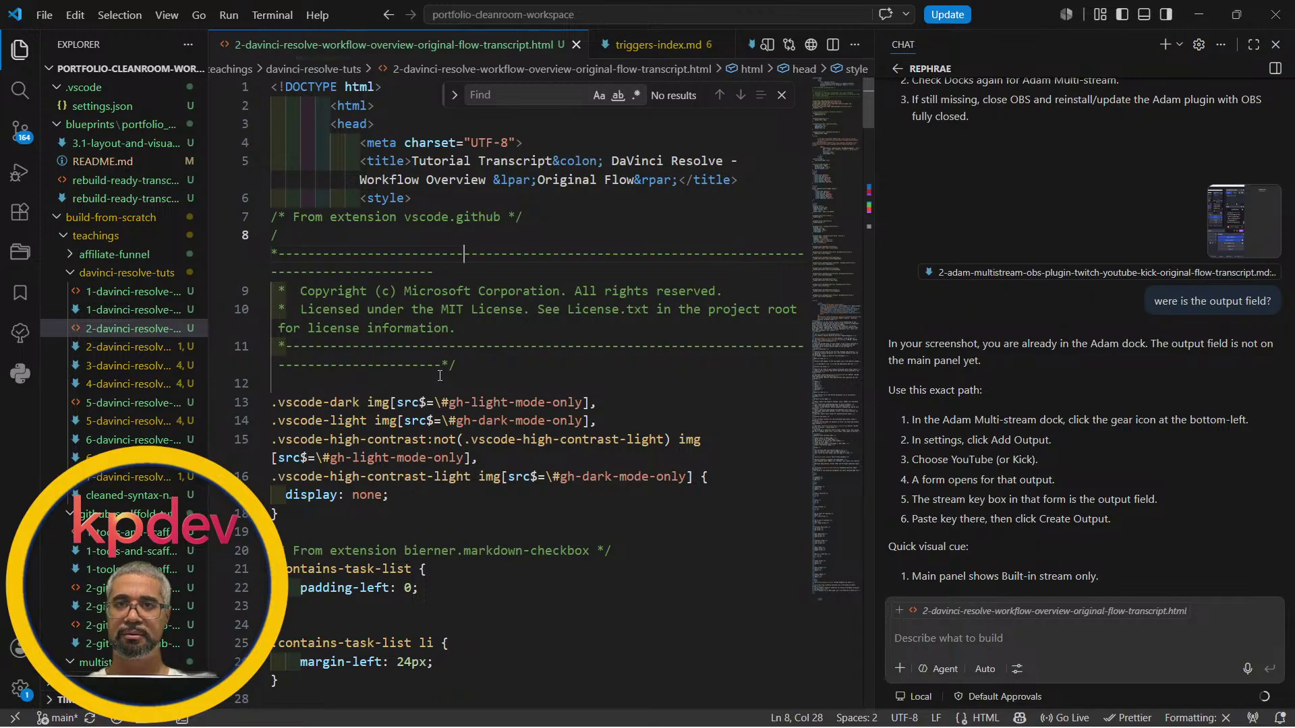
pyautogui.hotkey('ctrl', 'Tab')
pyautogui.hotkey('ctrl', 'Tab')
pyautogui.hotkey('ctrl', 'Tab')
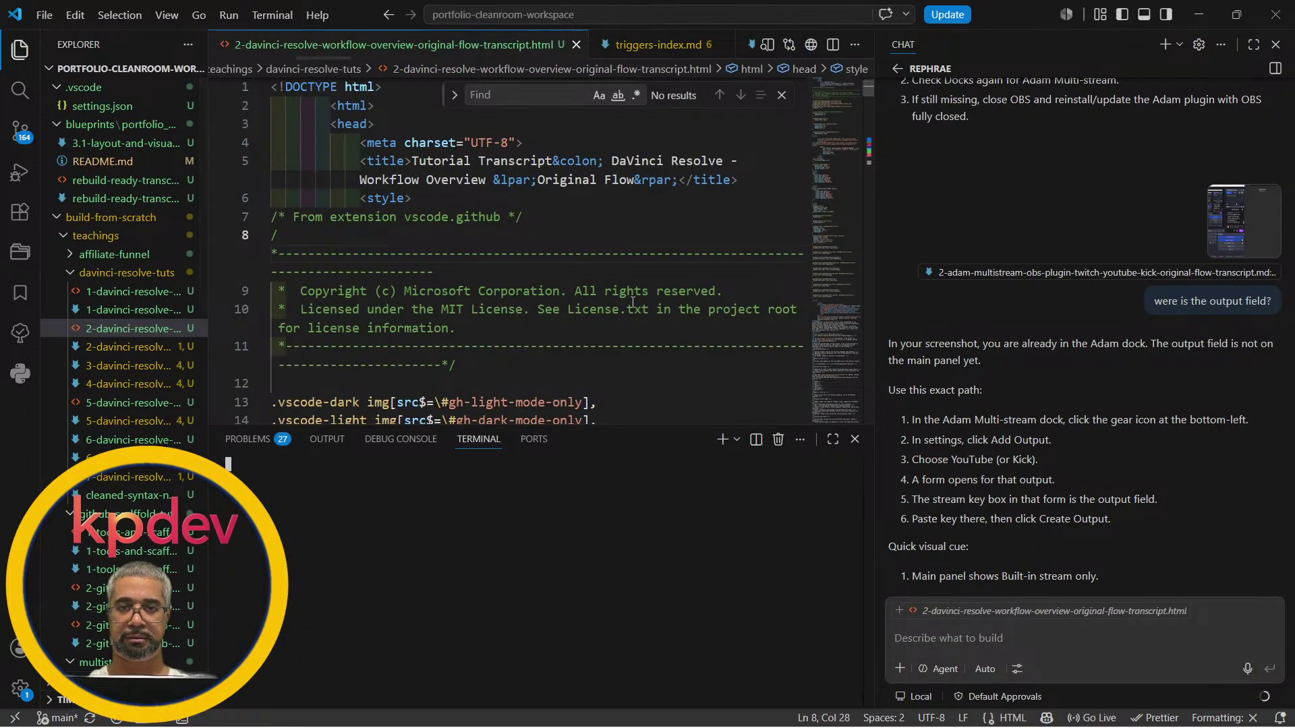
pyautogui.click(854, 439)
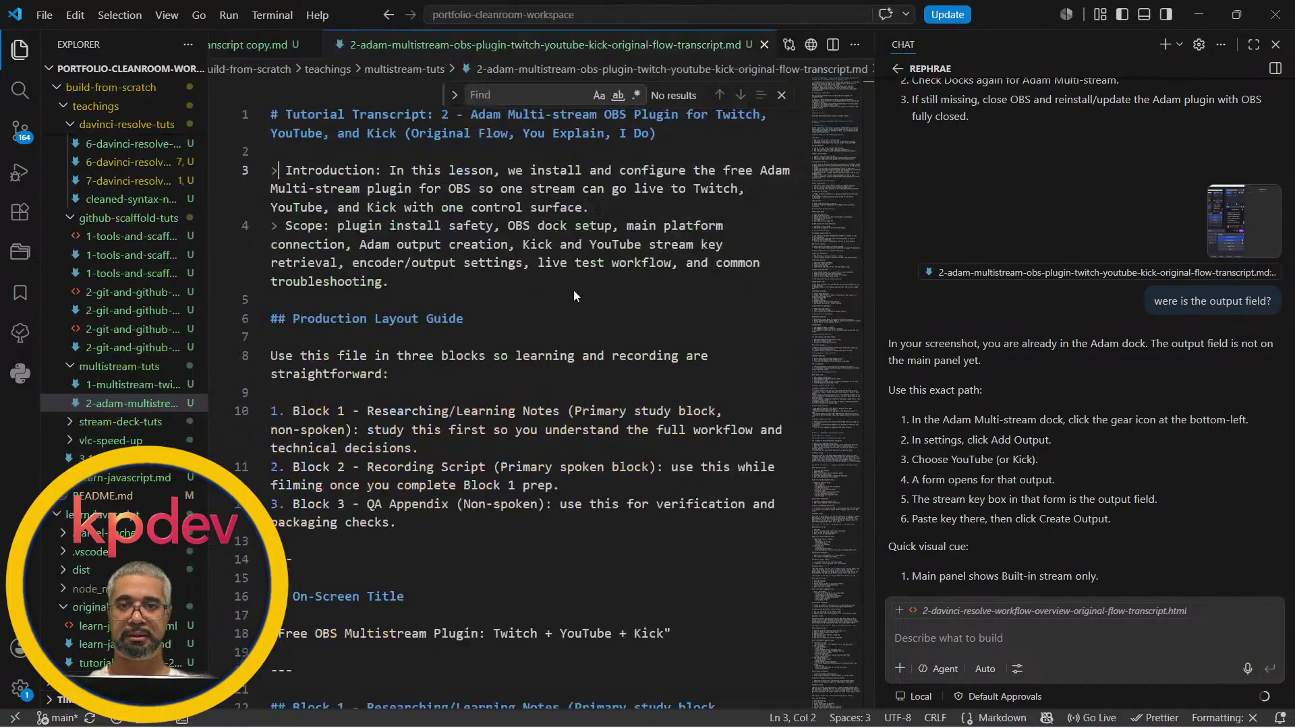
# - Return to the DaVinci Resolve first rough cut transcript copy and skim from its title to the timeline section and back to the lesson goals
pyautogui.hotkey('ctrl', 'Tab')
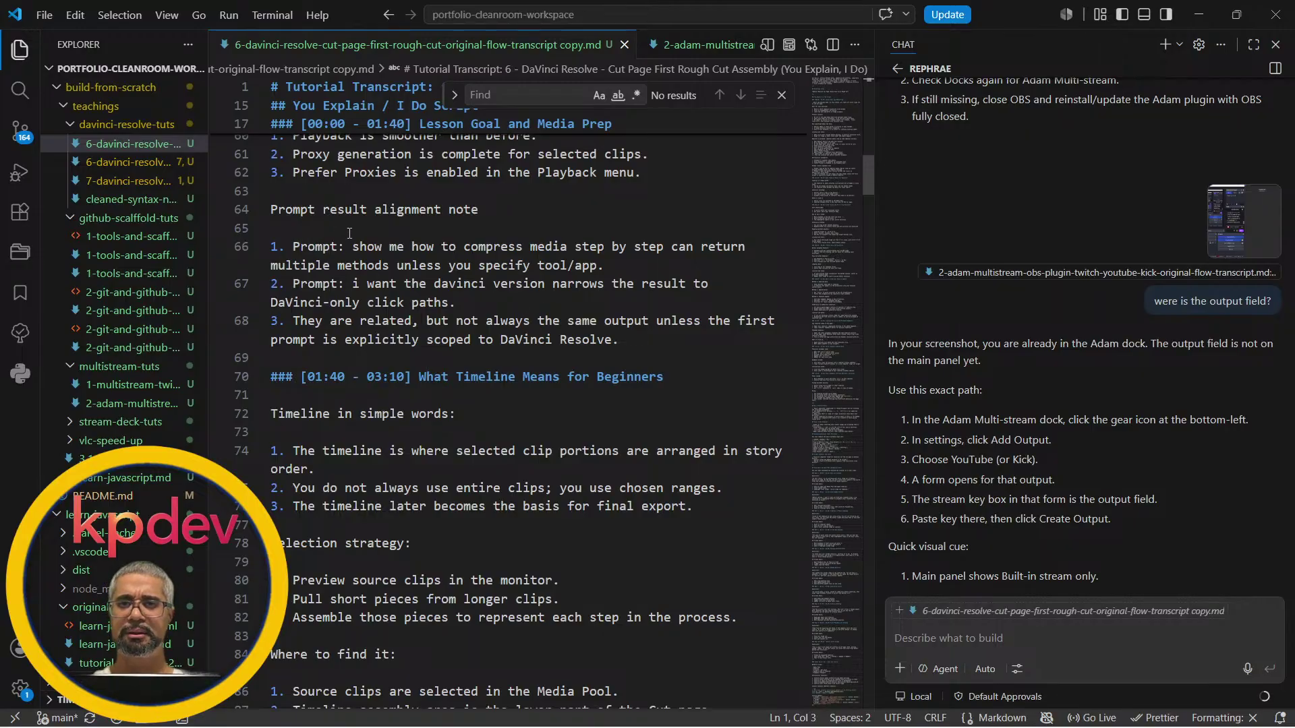
pyautogui.scroll(15, 330, 217)
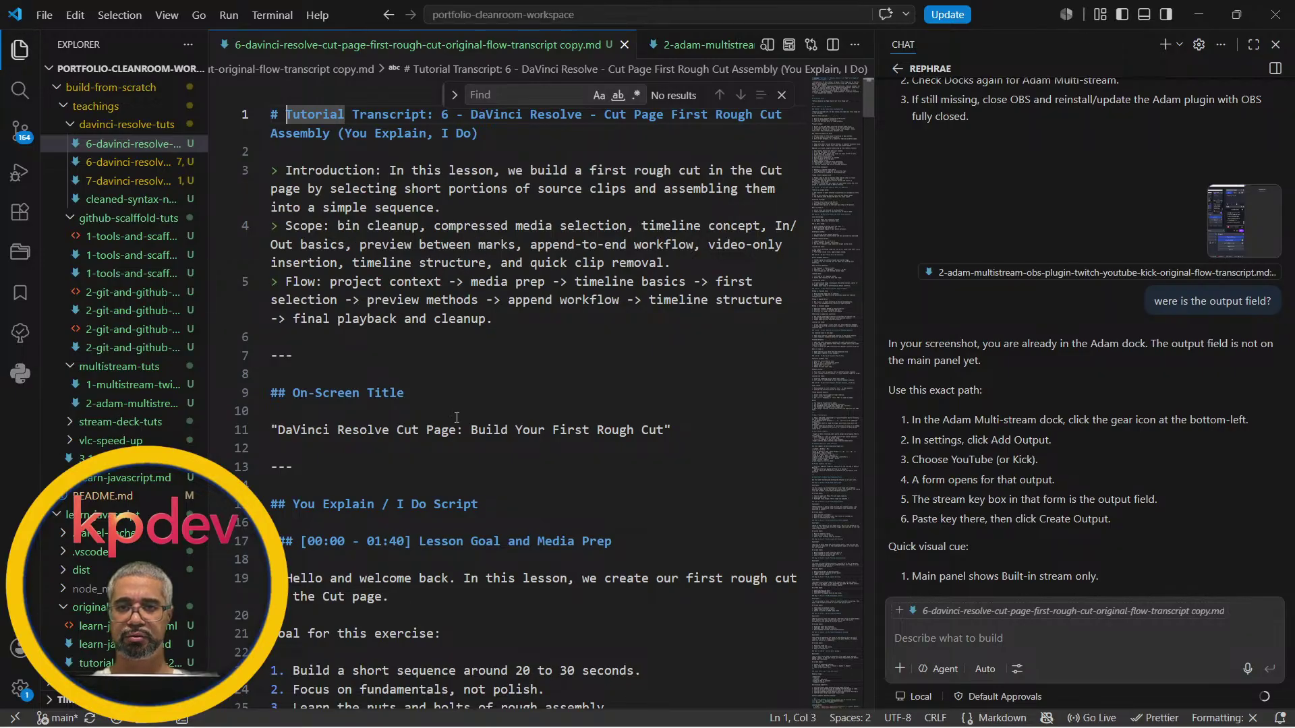
pyautogui.scroll(-20, 456, 418)
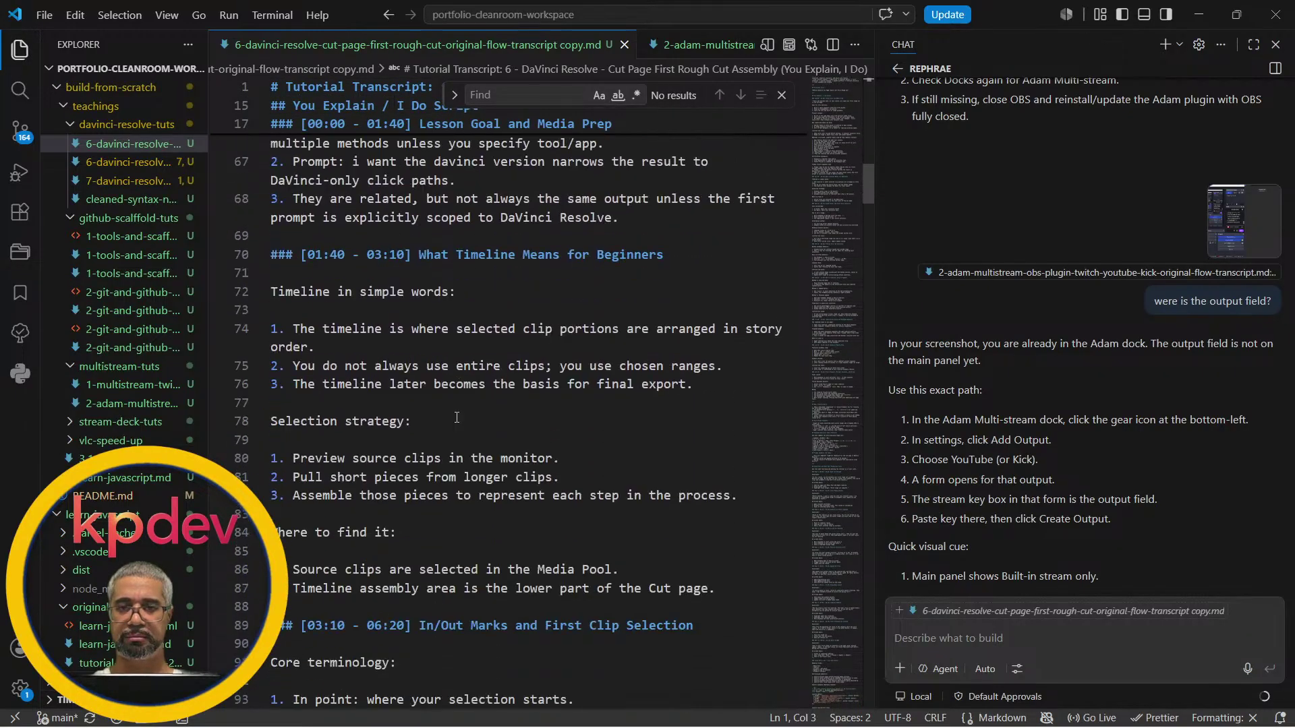
pyautogui.scroll(20, 456, 418)
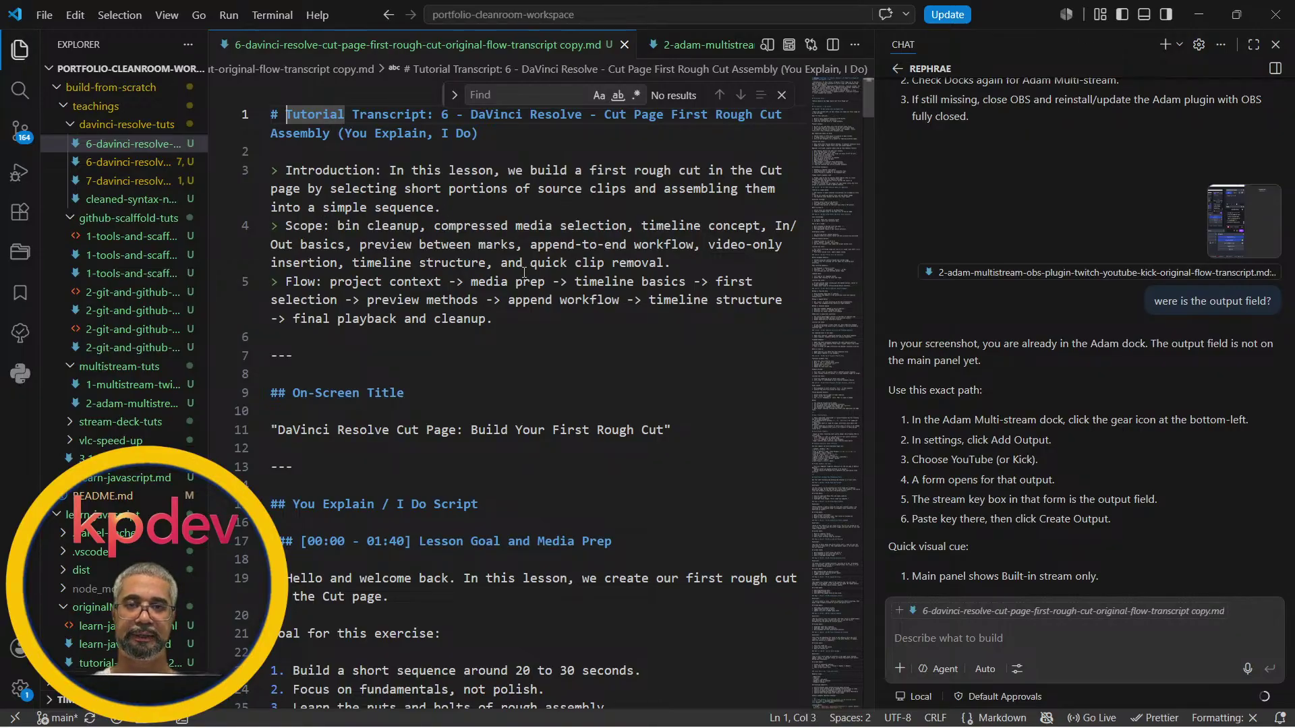
pyautogui.scroll(-5, 564, 351)
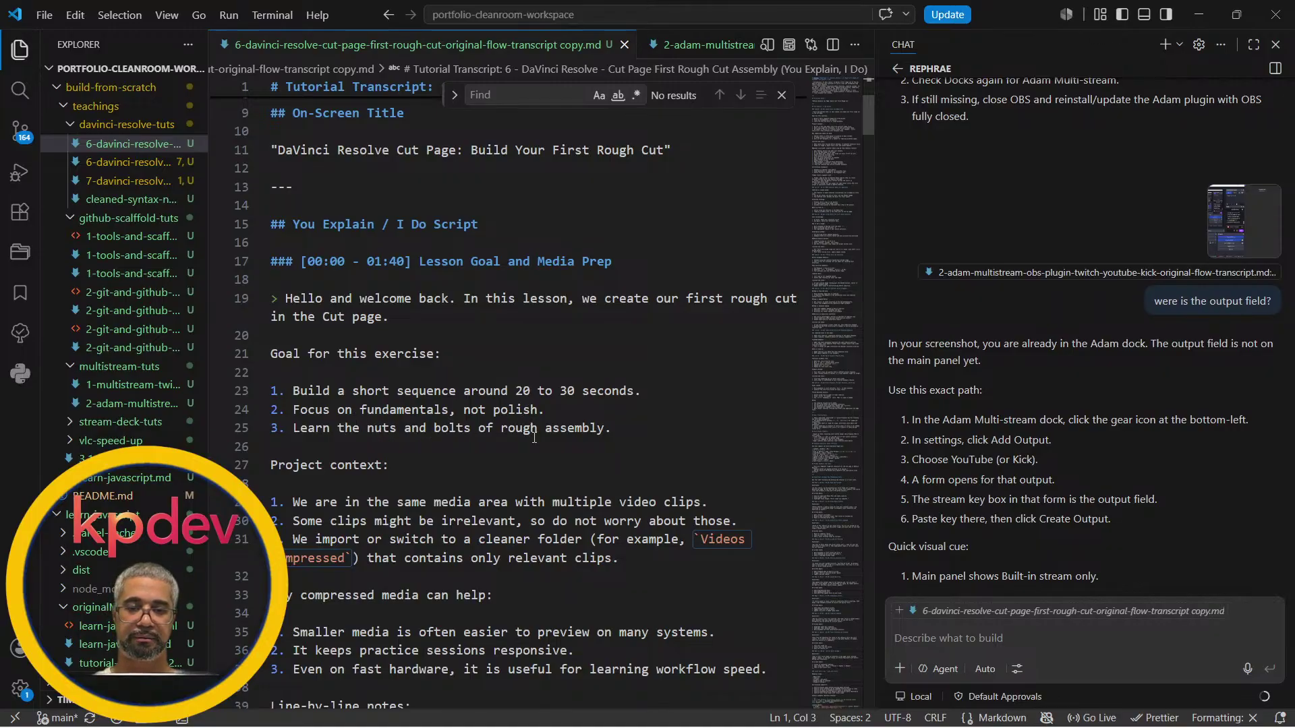
pyautogui.click(918, 641)
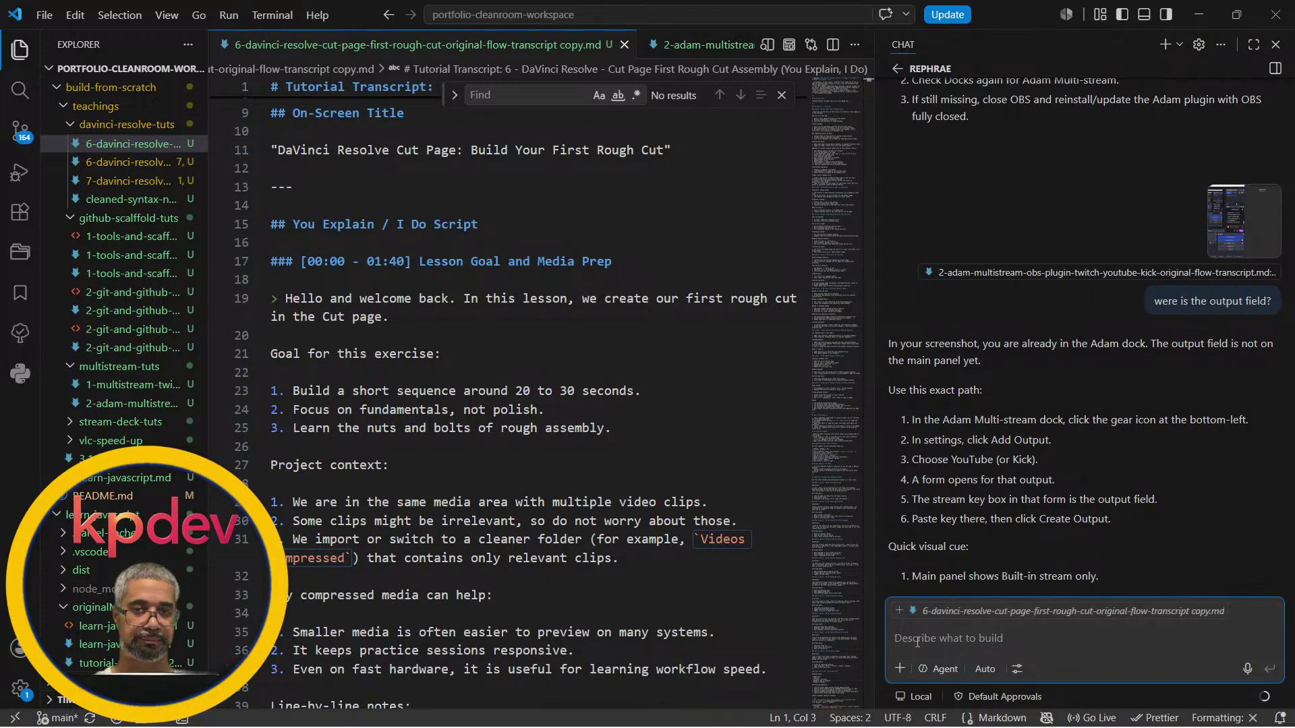
pyautogui.write('show')
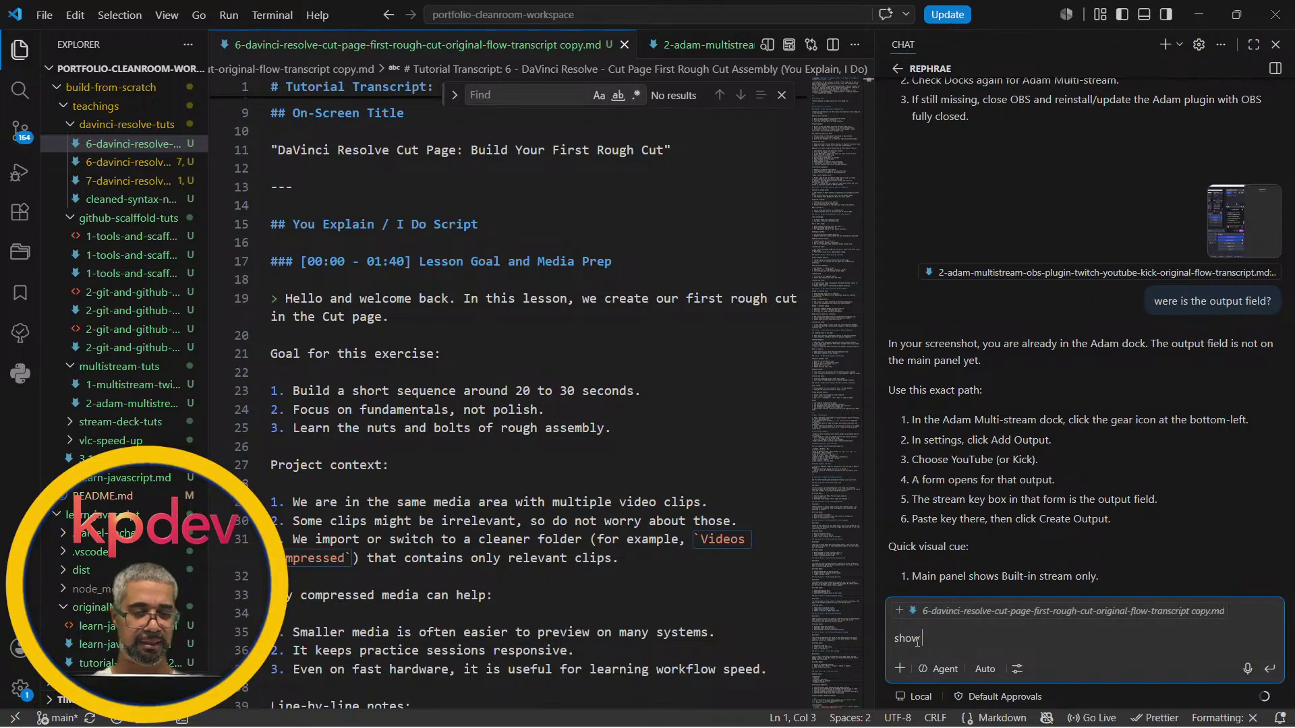
pyautogui.write(' trigger')
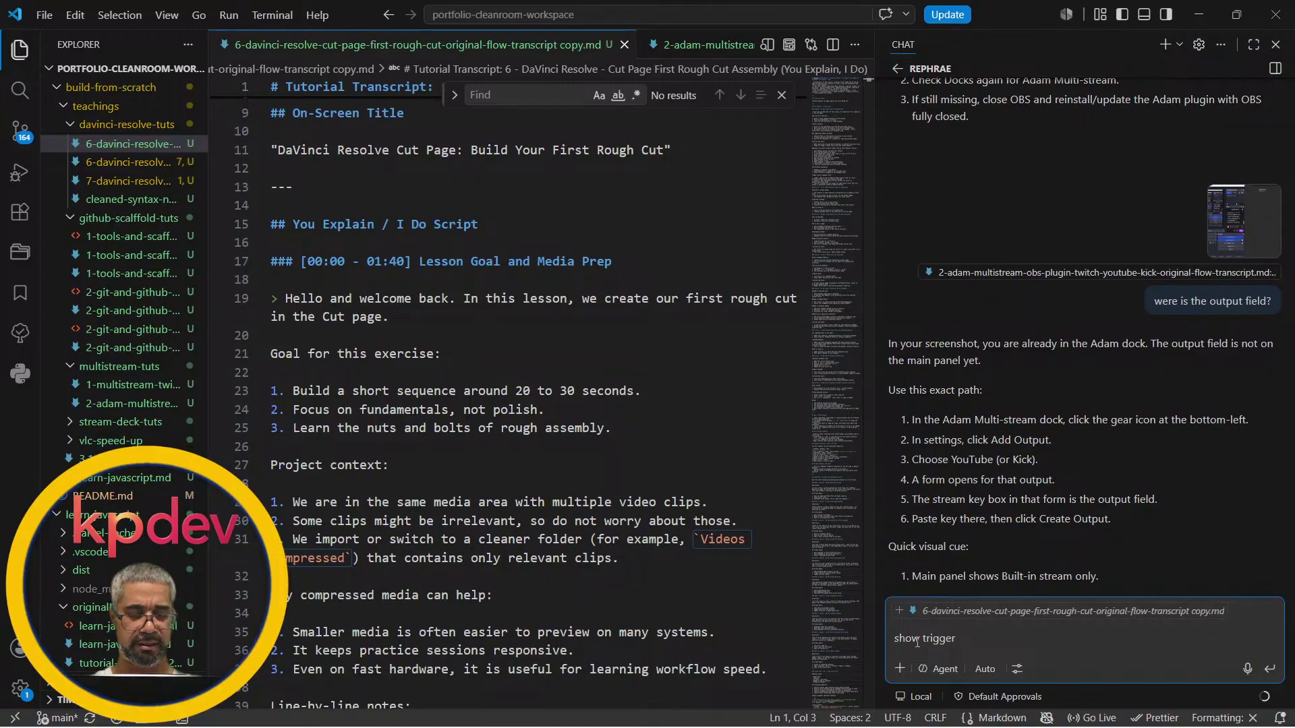
pyautogui.press('Return')
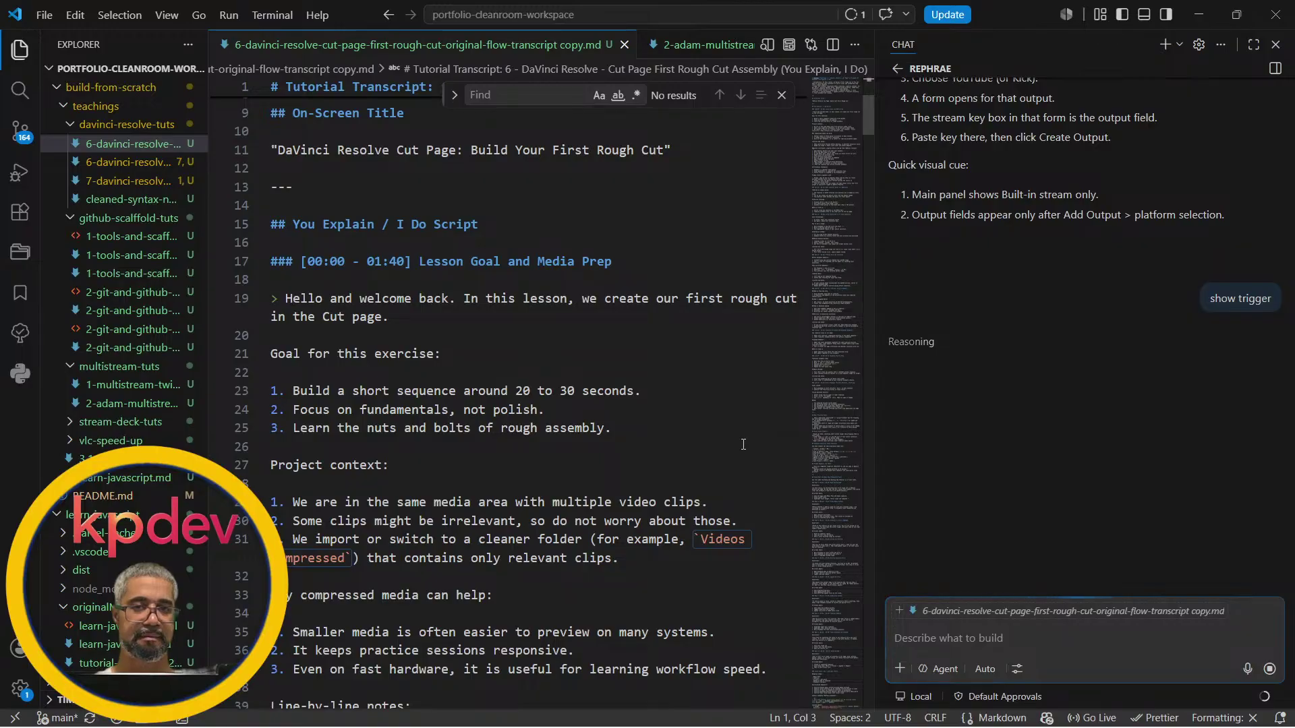
pyautogui.click(1271, 670)
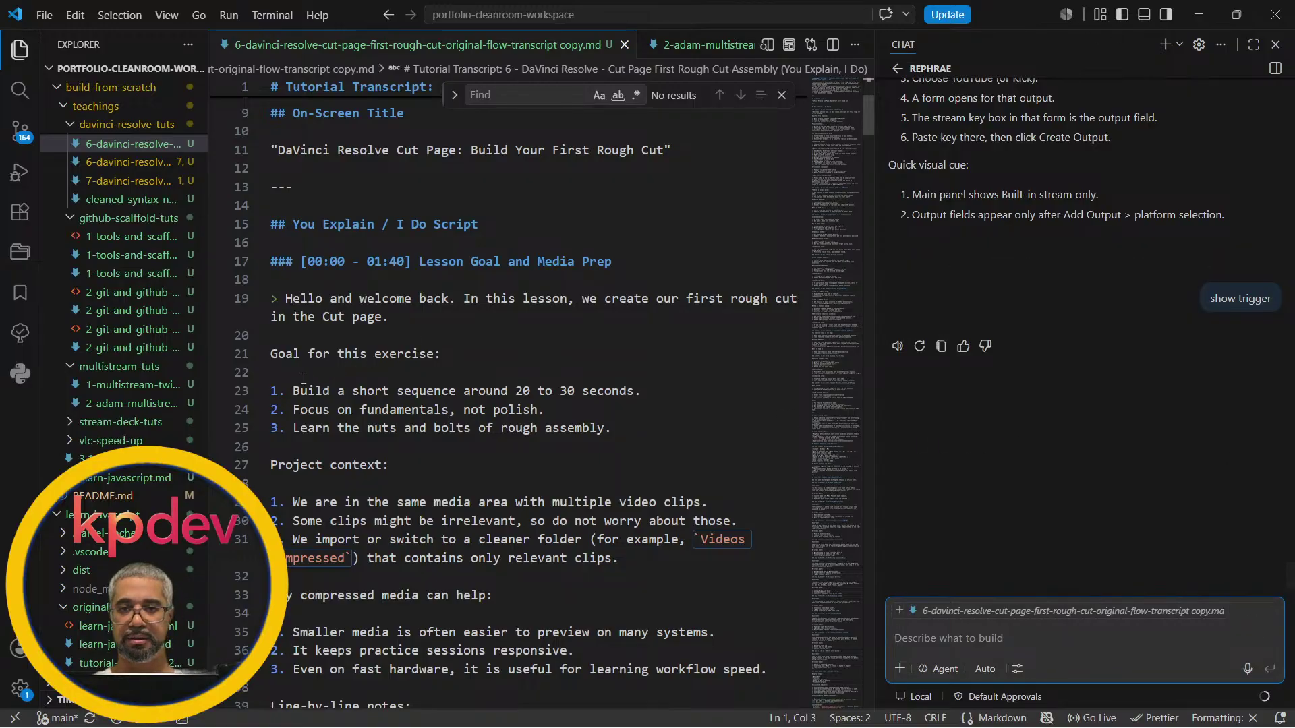
# - Select the three numbered exercise goals on lines 23 to 25, send "show trigger" in the chat with that context, and review the conversation
pyautogui.moveTo(288, 391); pyautogui.dragTo(659, 416)
pyautogui.click(659, 416)
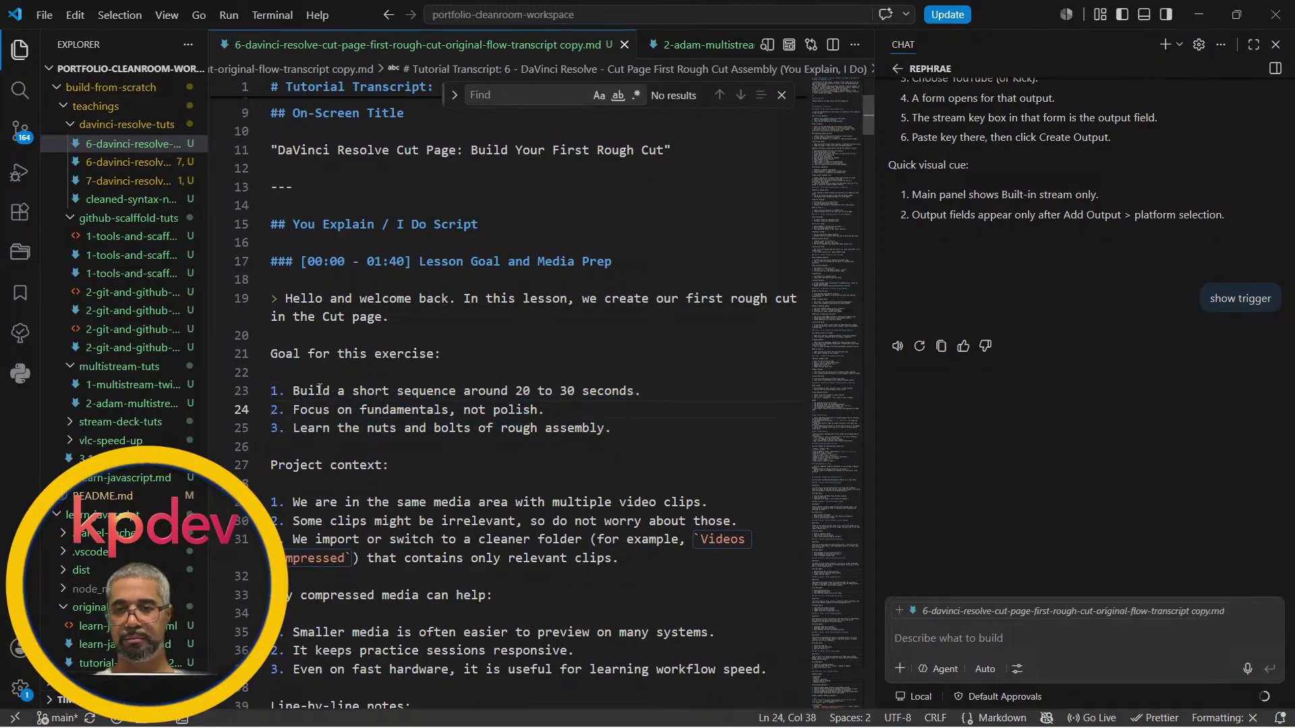
pyautogui.moveTo(273, 390); pyautogui.dragTo(615, 429)
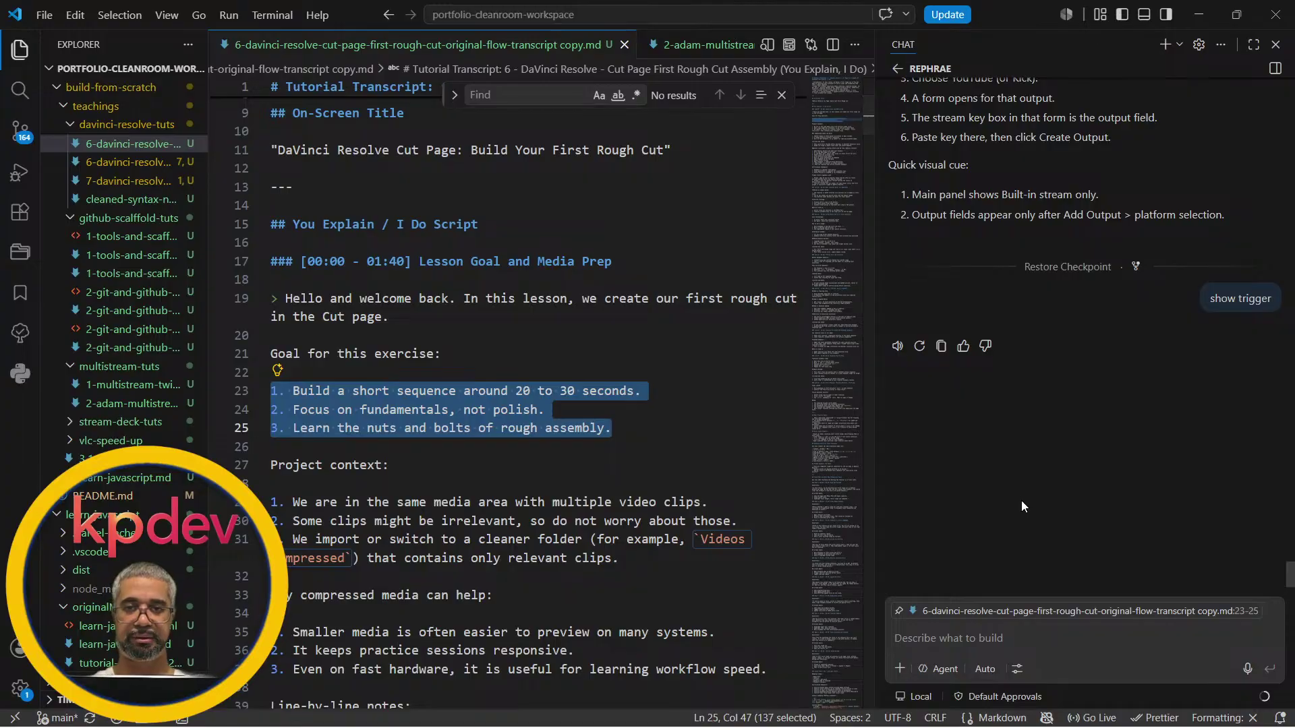
pyautogui.click(1022, 633)
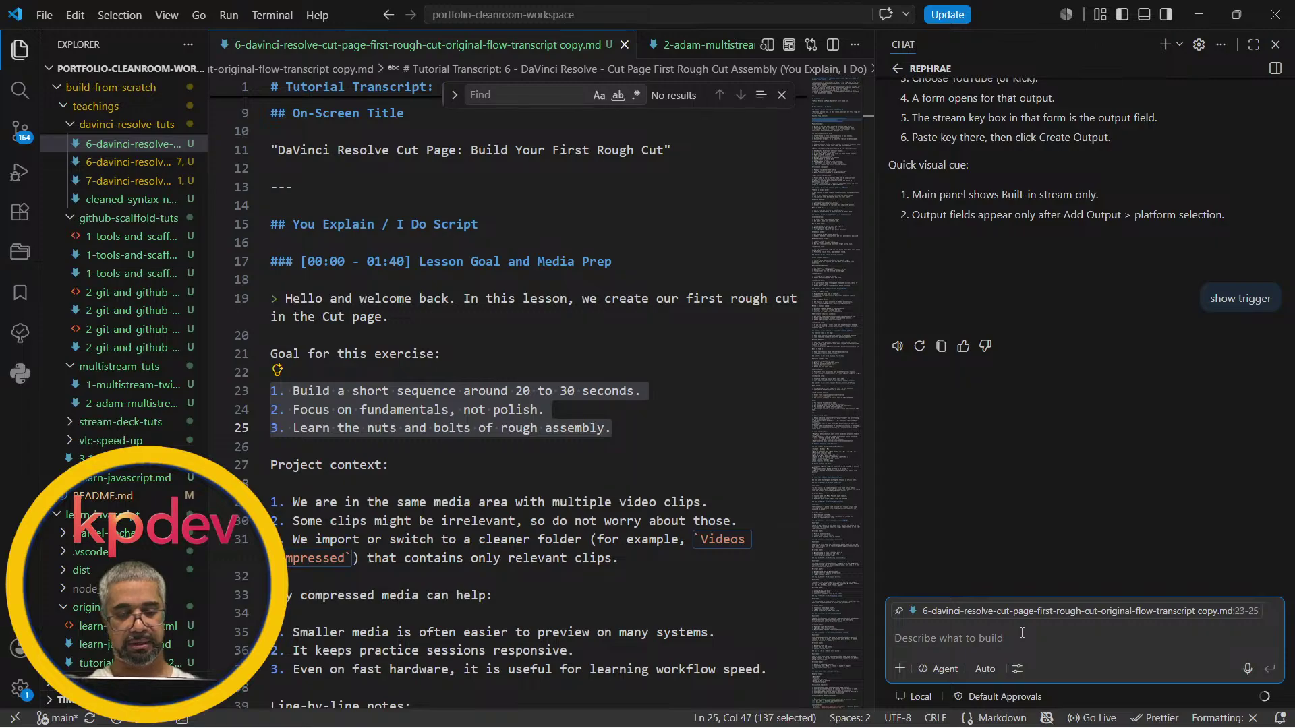
pyautogui.press('Up')
pyautogui.press('Return')
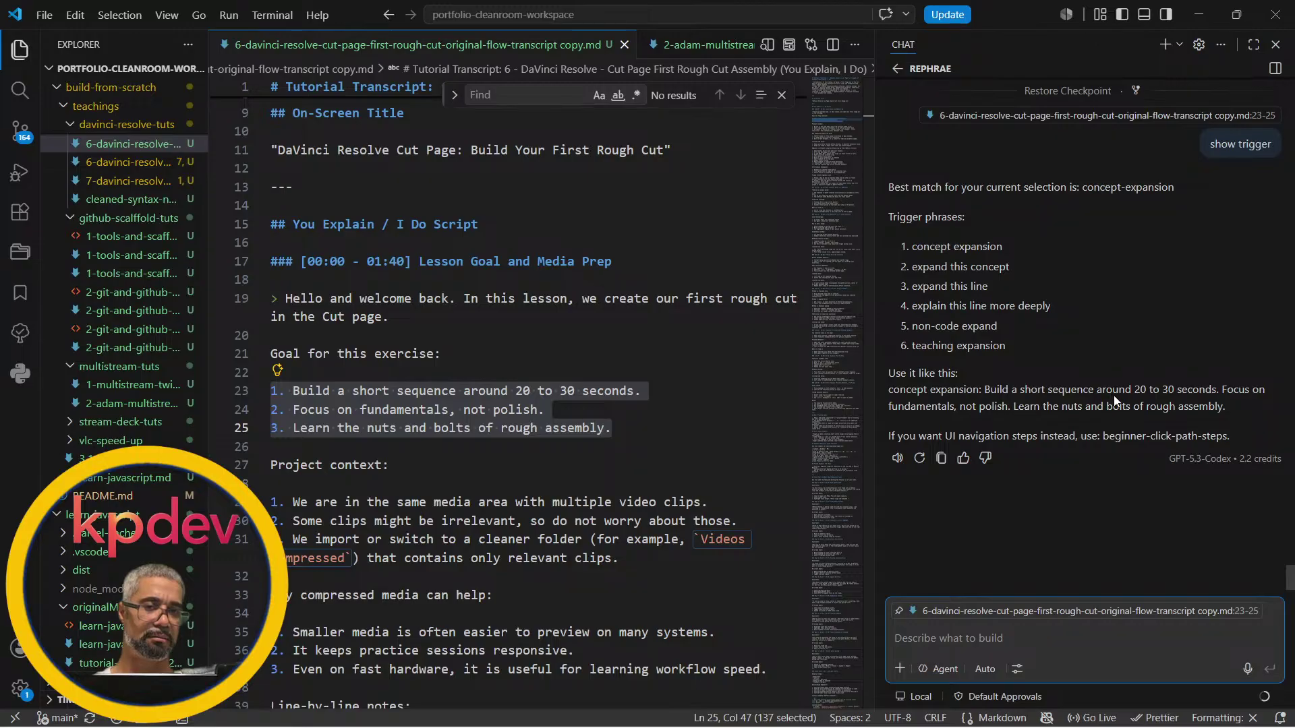
pyautogui.scroll(6, 1083, 321)
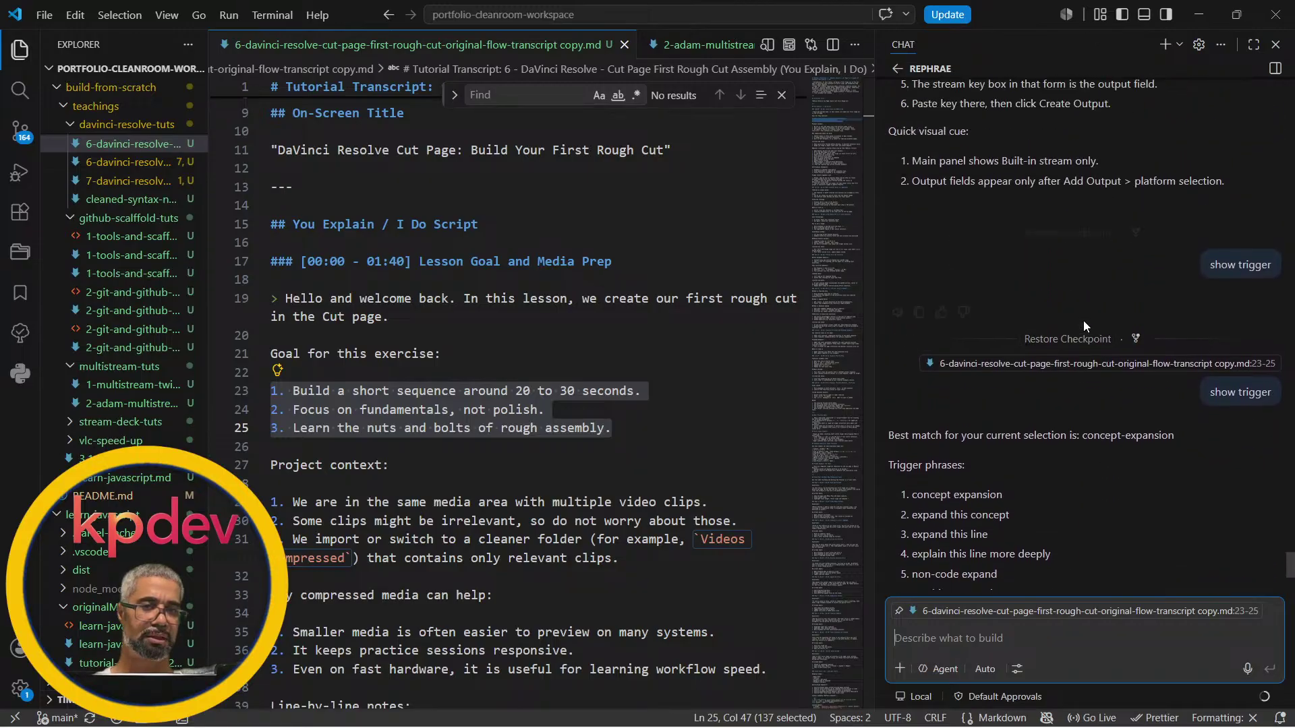
pyautogui.scroll(2, 1084, 321)
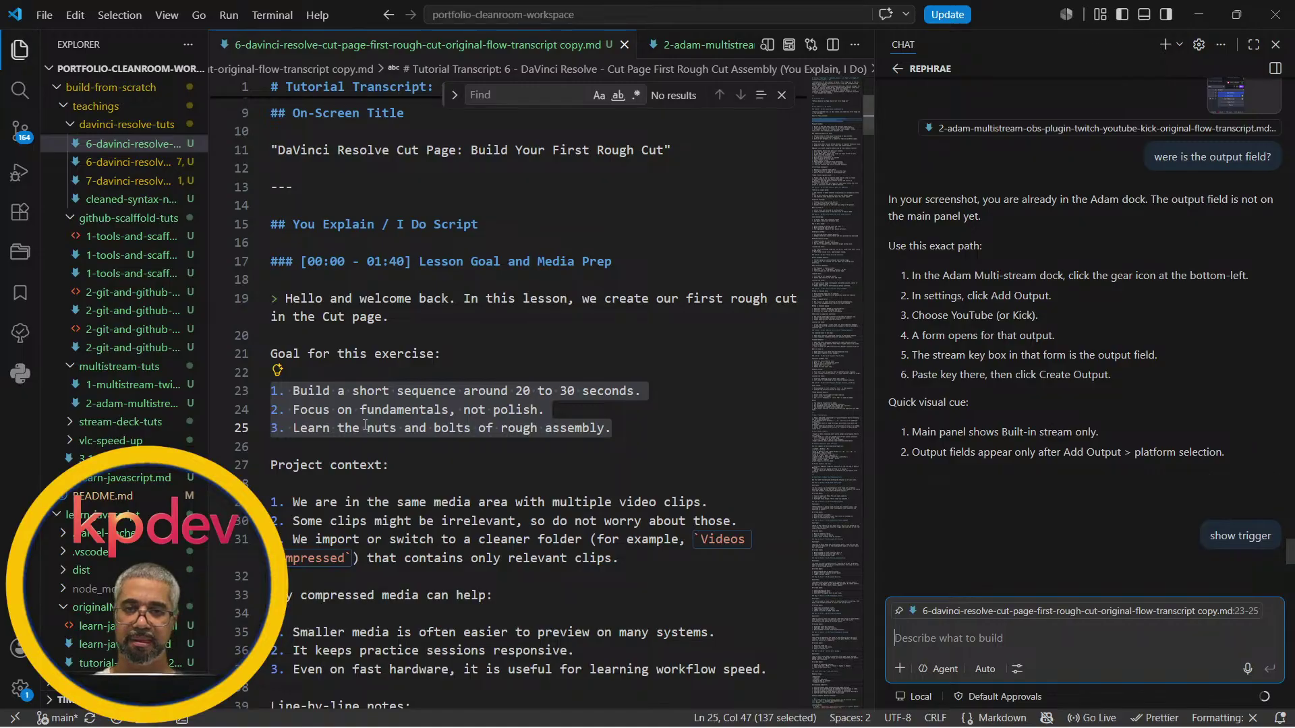
# - Review the reply to "show trigger" and highlight the sample goal text after "concept expansion:" in its usage example
pyautogui.scroll(-5, 1126, 517)
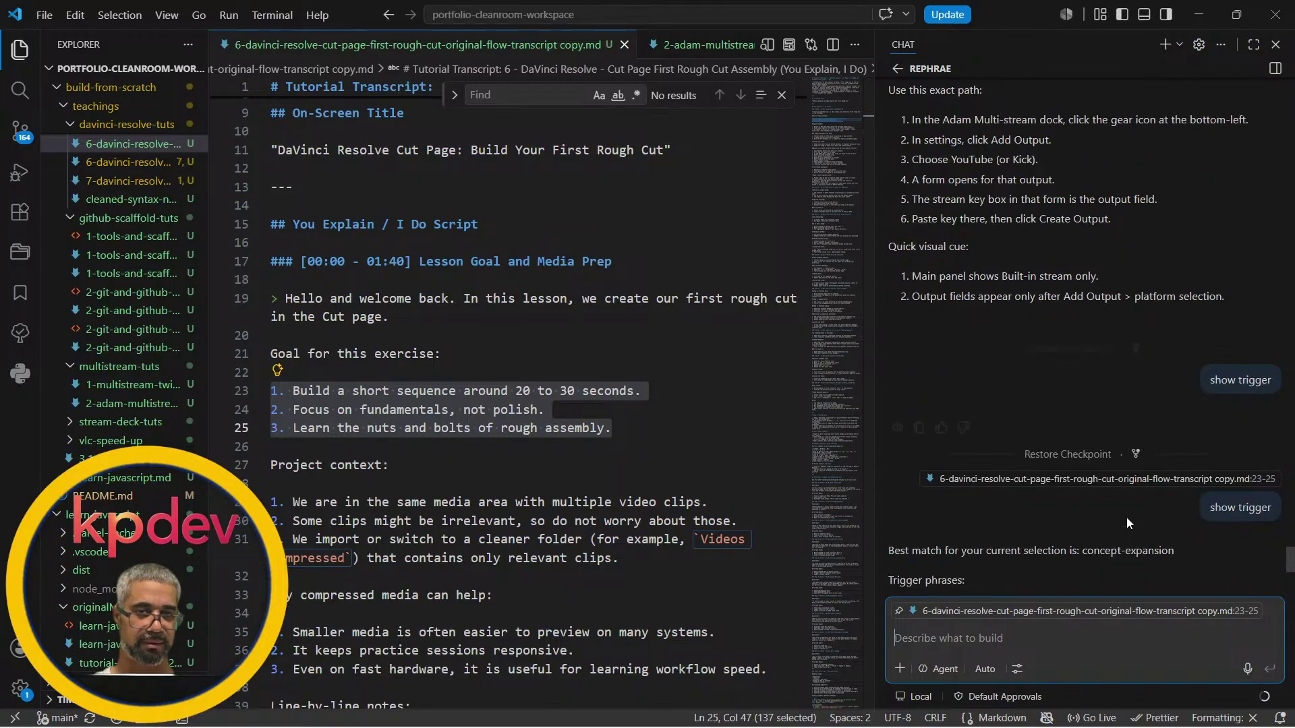
pyautogui.scroll(-1, 1127, 517)
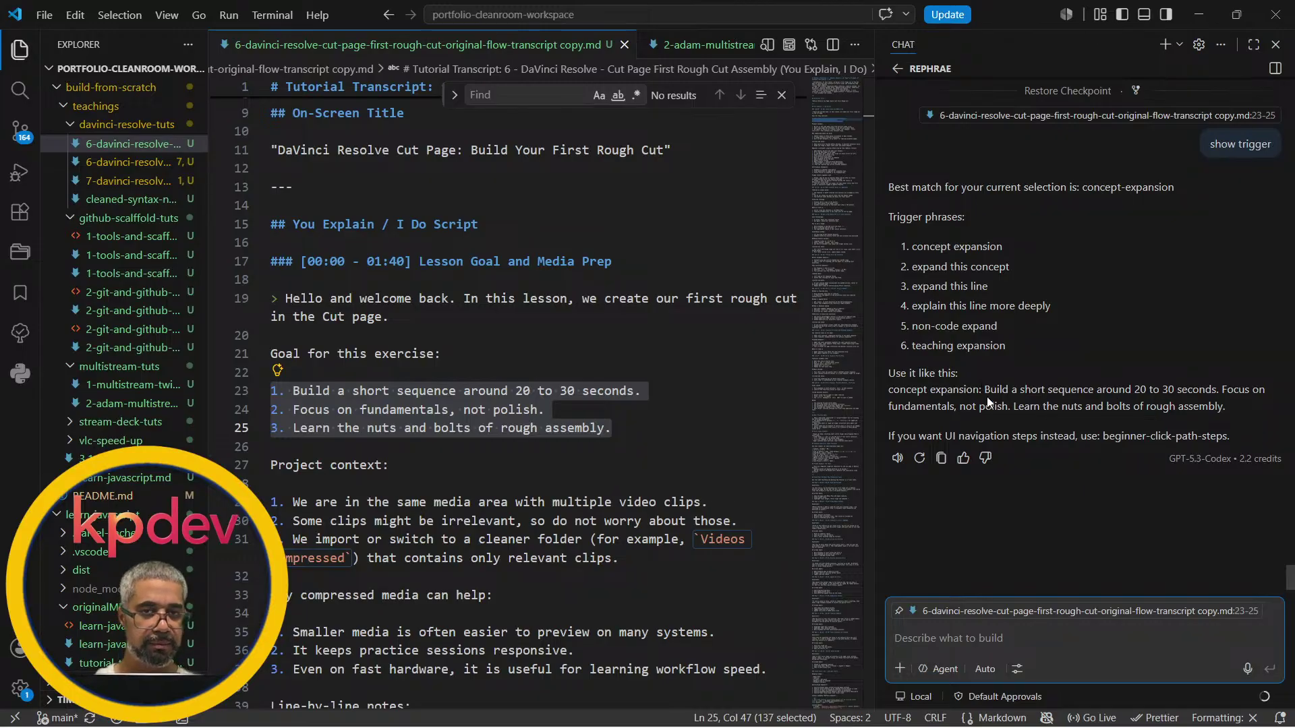
pyautogui.moveTo(986, 389); pyautogui.dragTo(1232, 408)
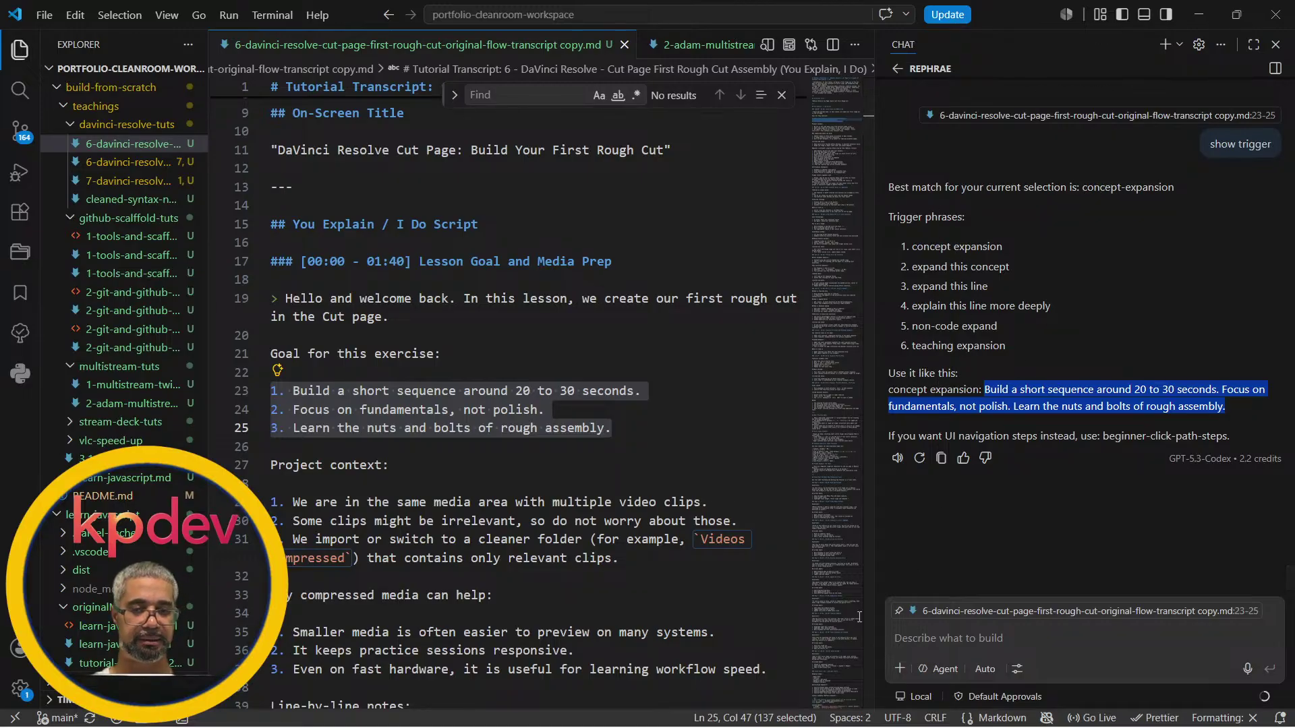
# - Reselect the three exercise goals on lines 23 to 25, run /concept-expansion on them in the chat and review the reply
pyautogui.click(413, 404)
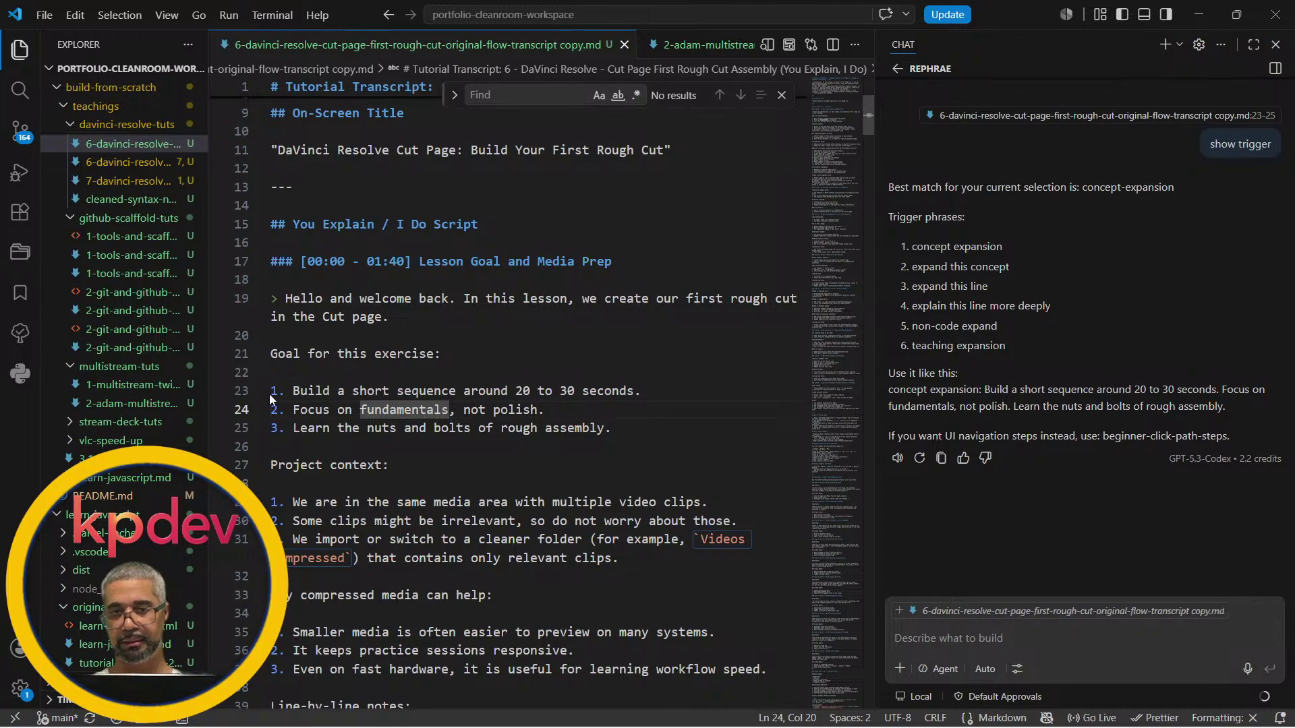
pyautogui.moveTo(271, 391); pyautogui.dragTo(620, 429)
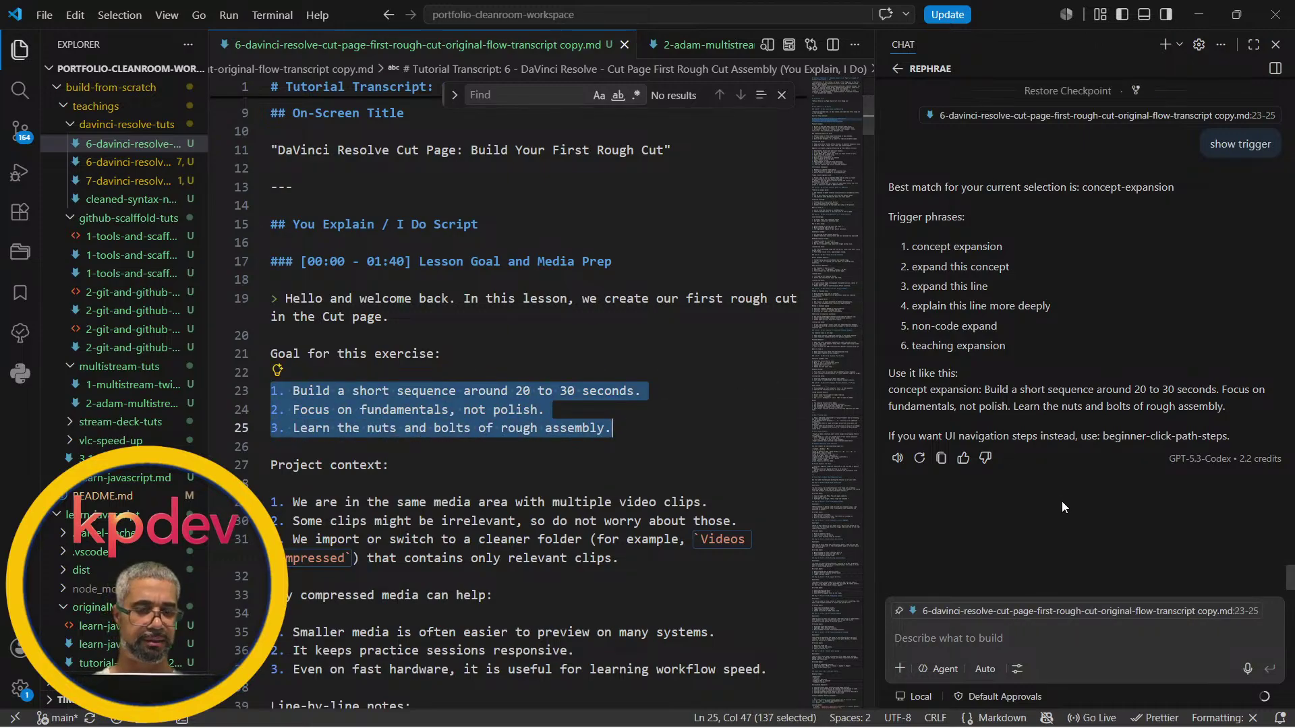
pyautogui.click(1027, 640)
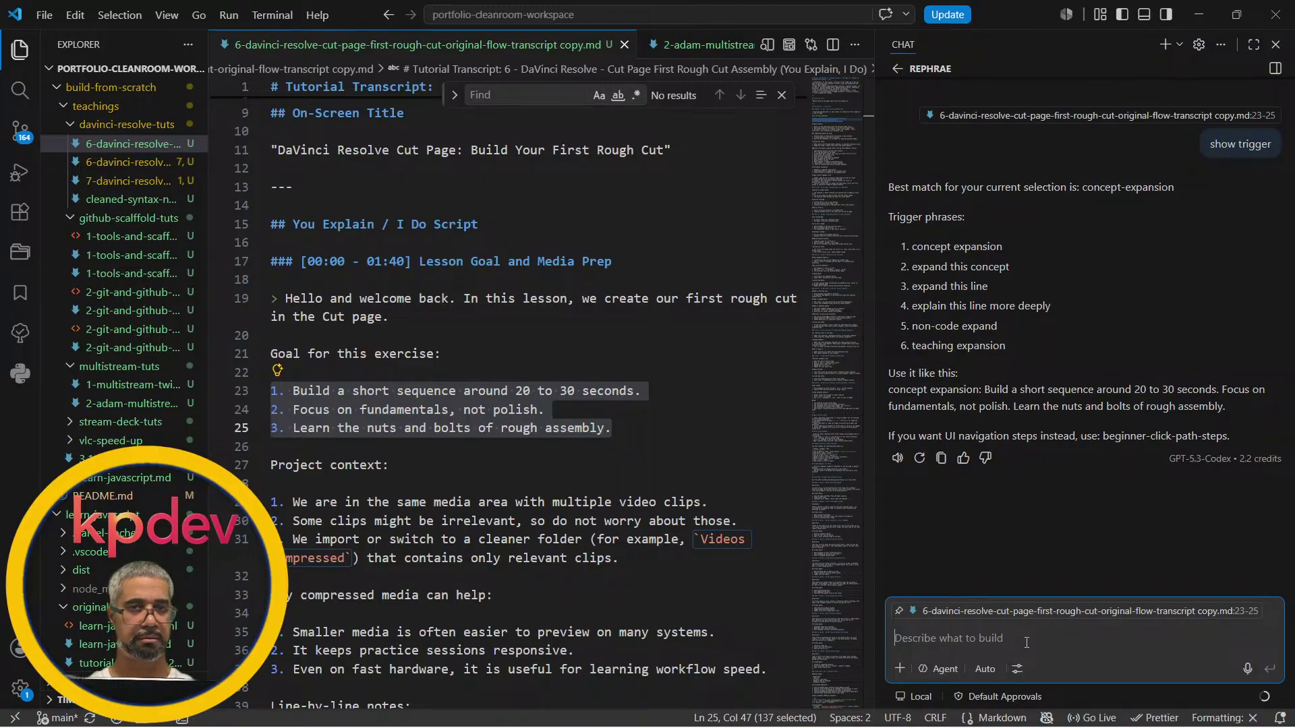
pyautogui.write('/co')
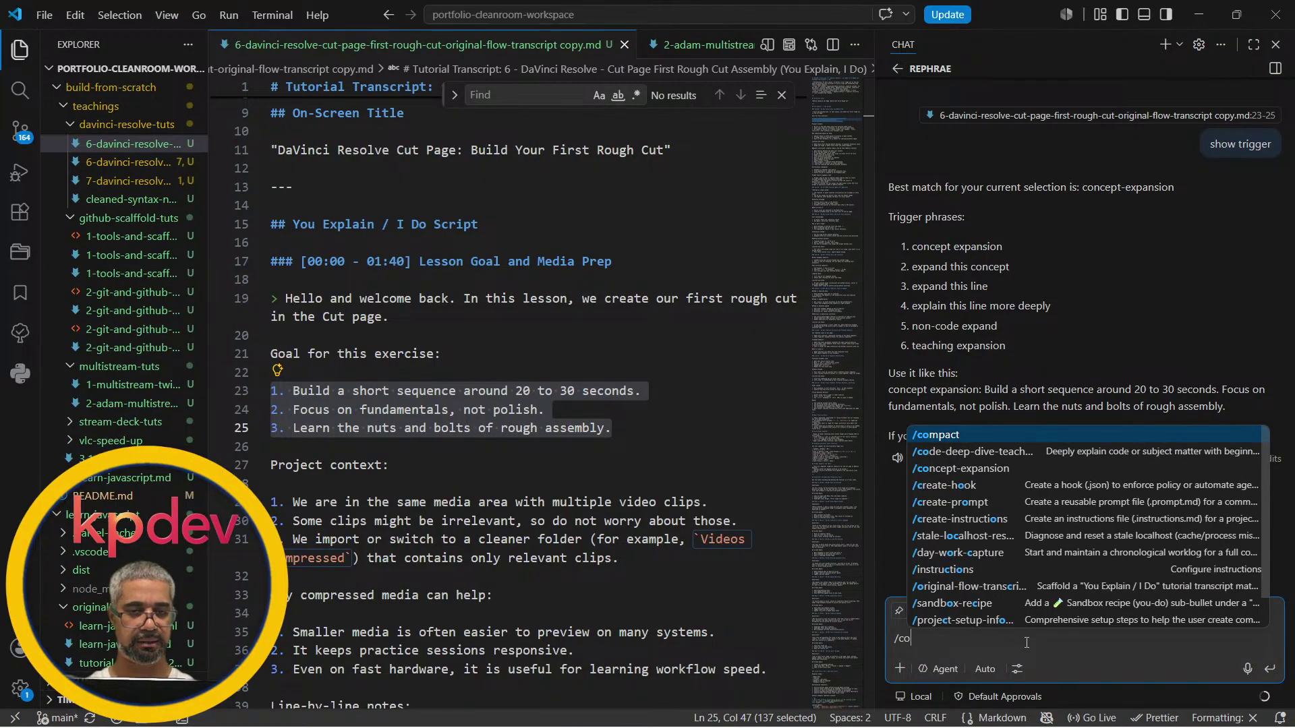
pyautogui.write('n')
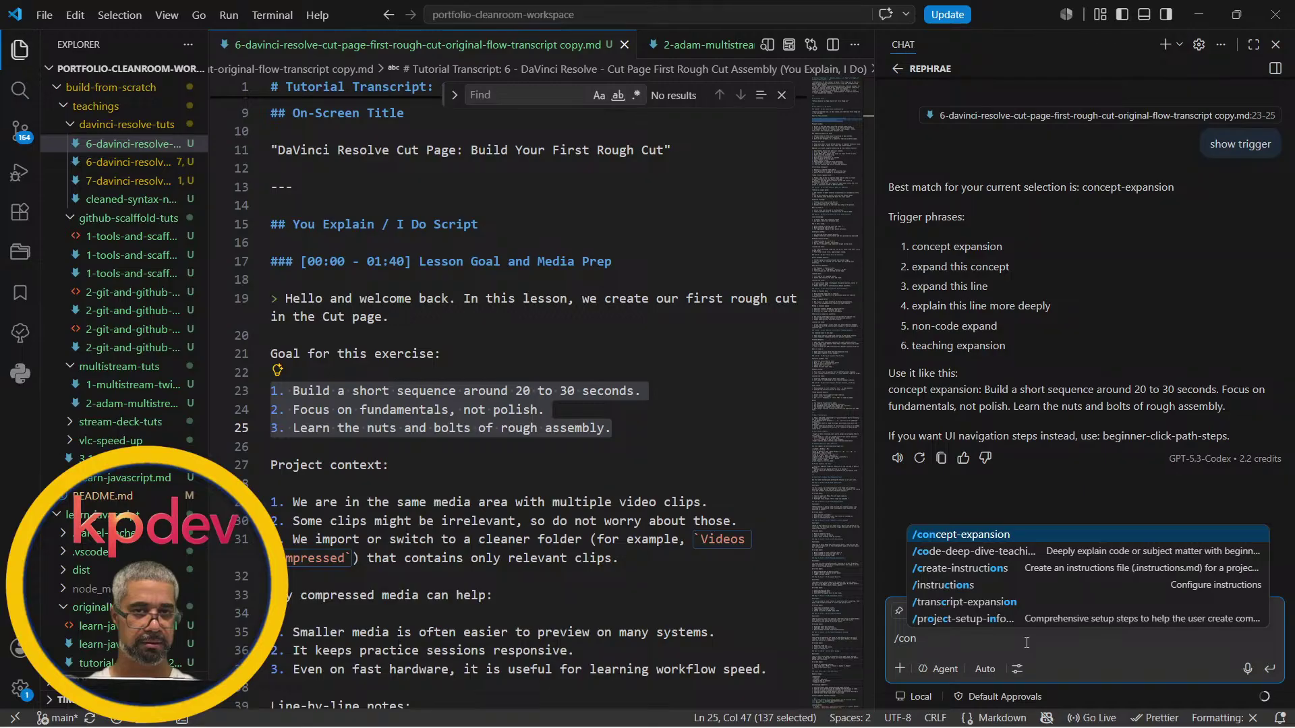
pyautogui.press('Tab')
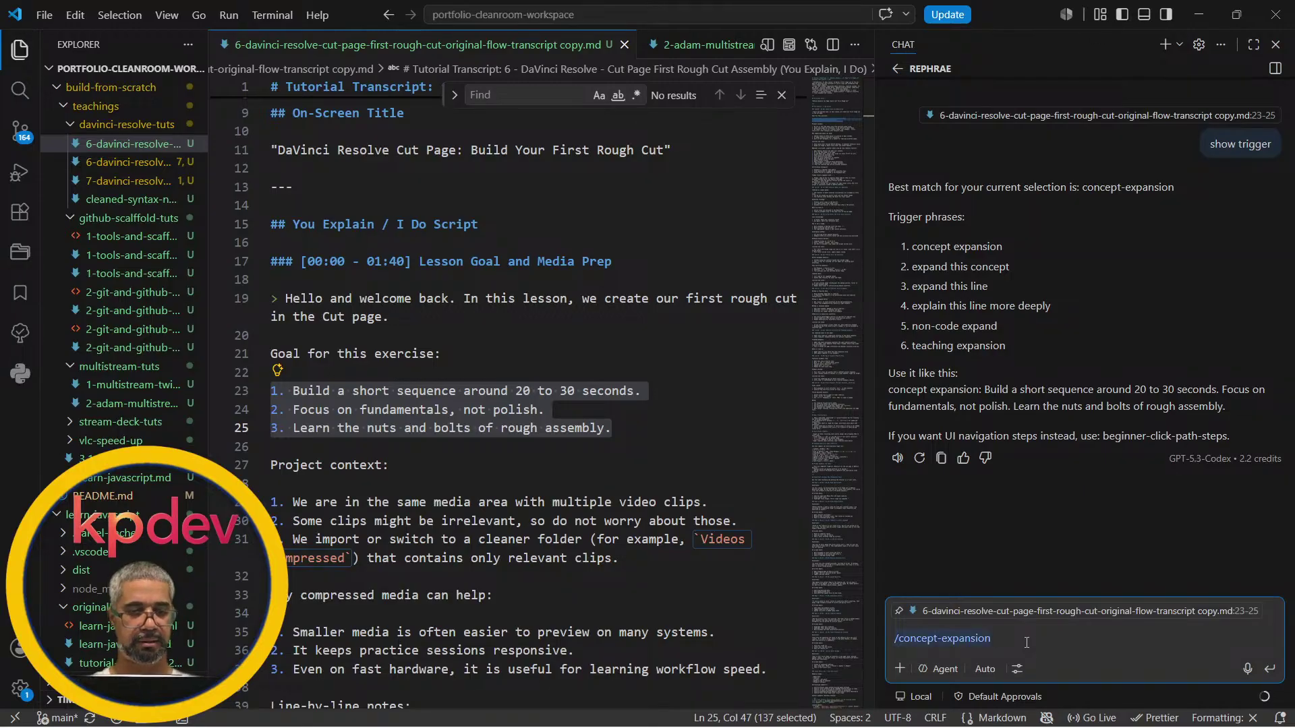
pyautogui.press('Return')
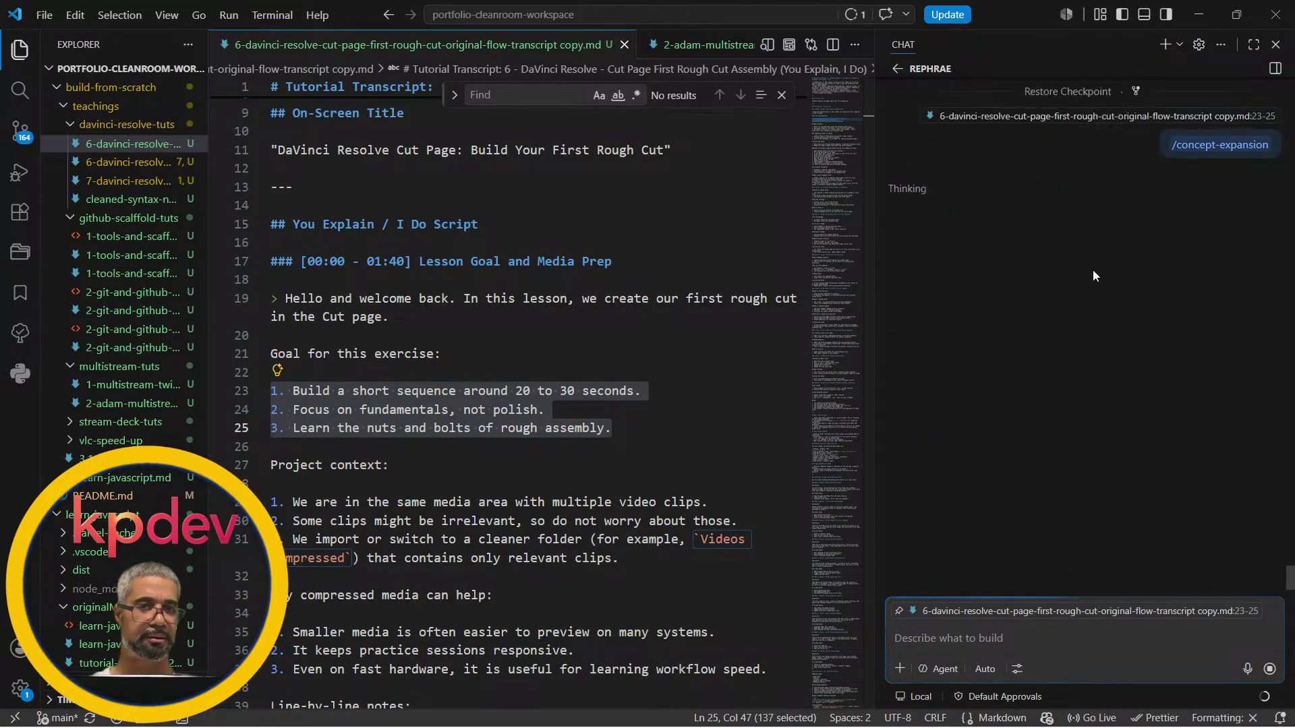
pyautogui.scroll(3, 1093, 270)
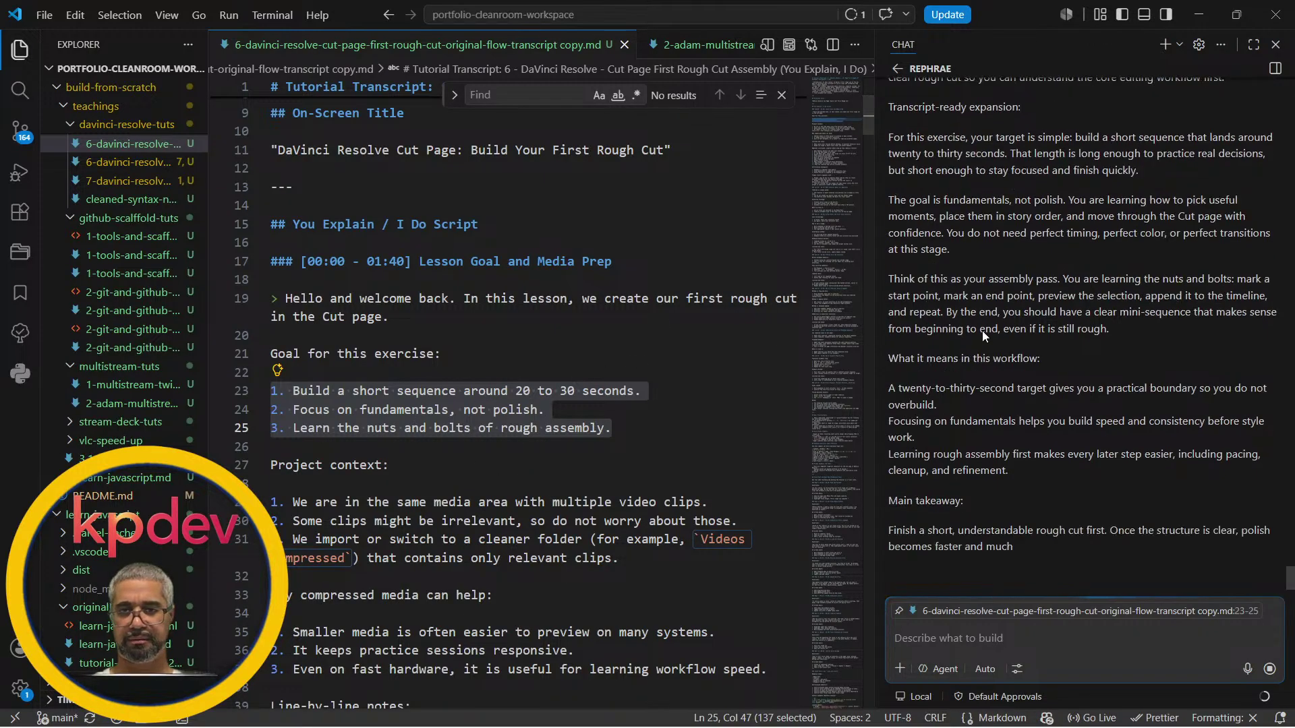
pyautogui.scroll(3, 982, 331)
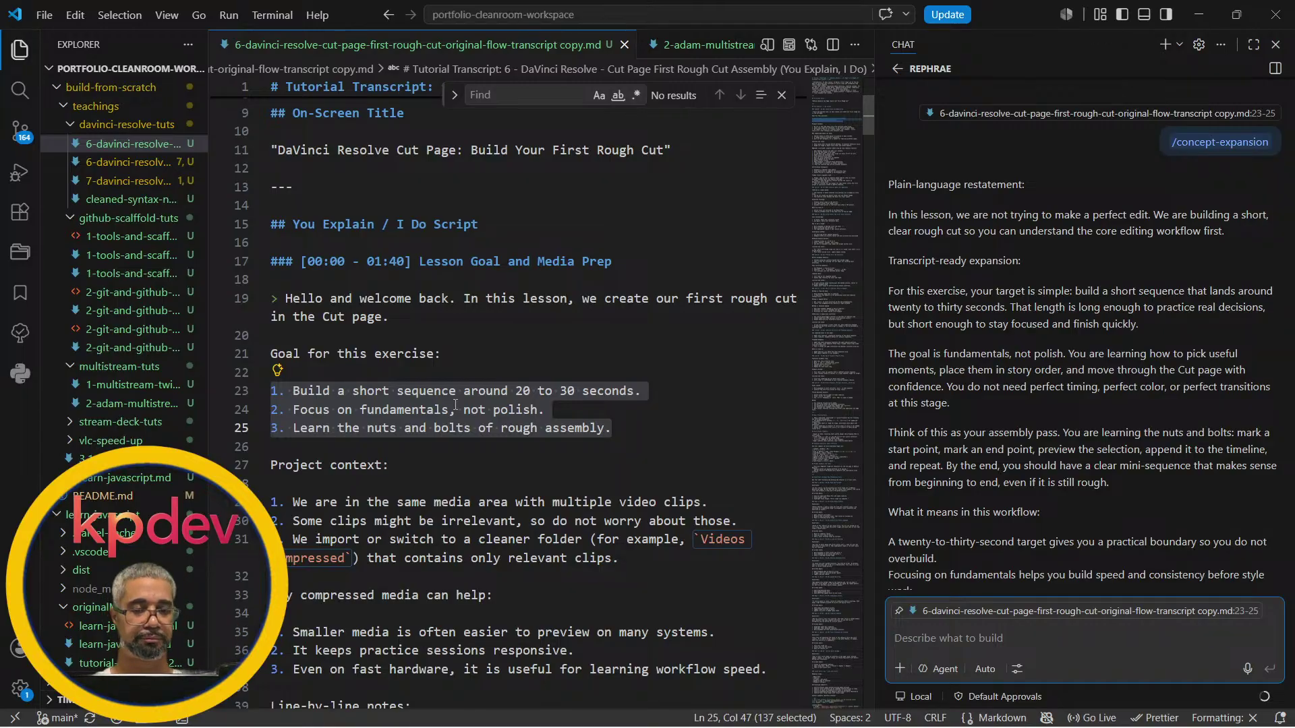
pyautogui.scroll(-3, 982, 418)
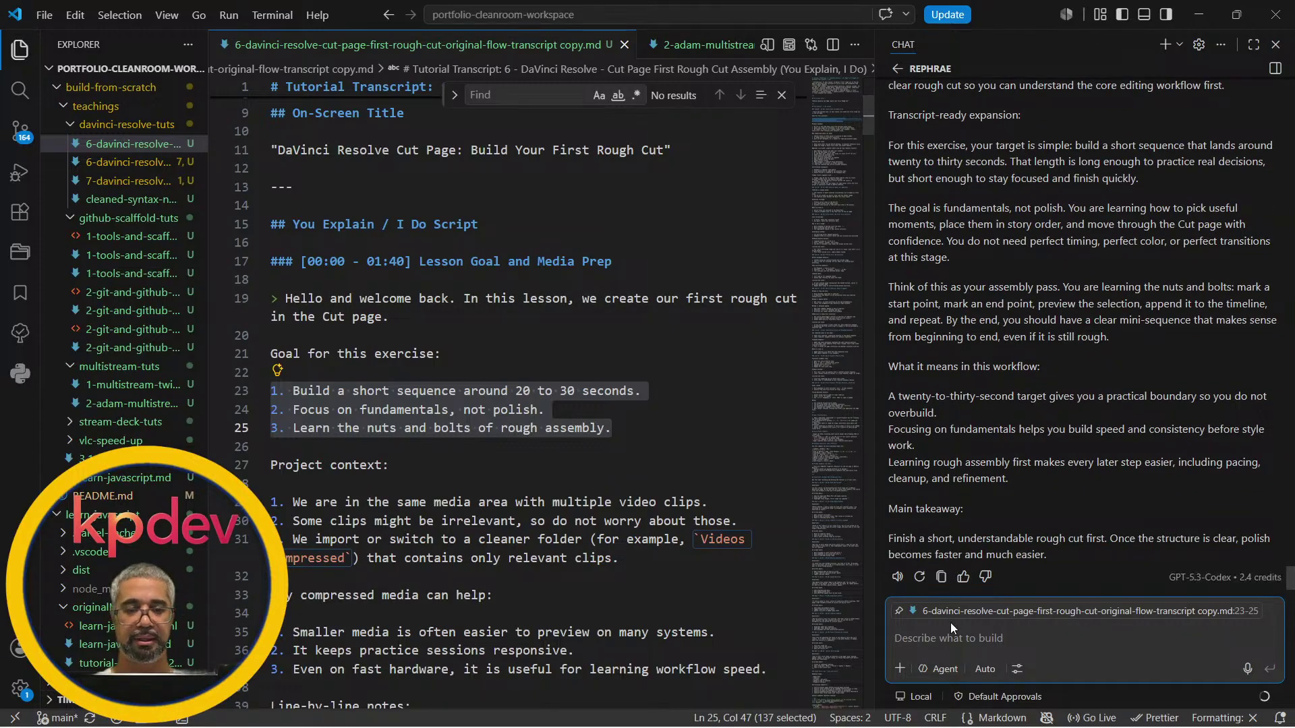
pyautogui.write('/click')
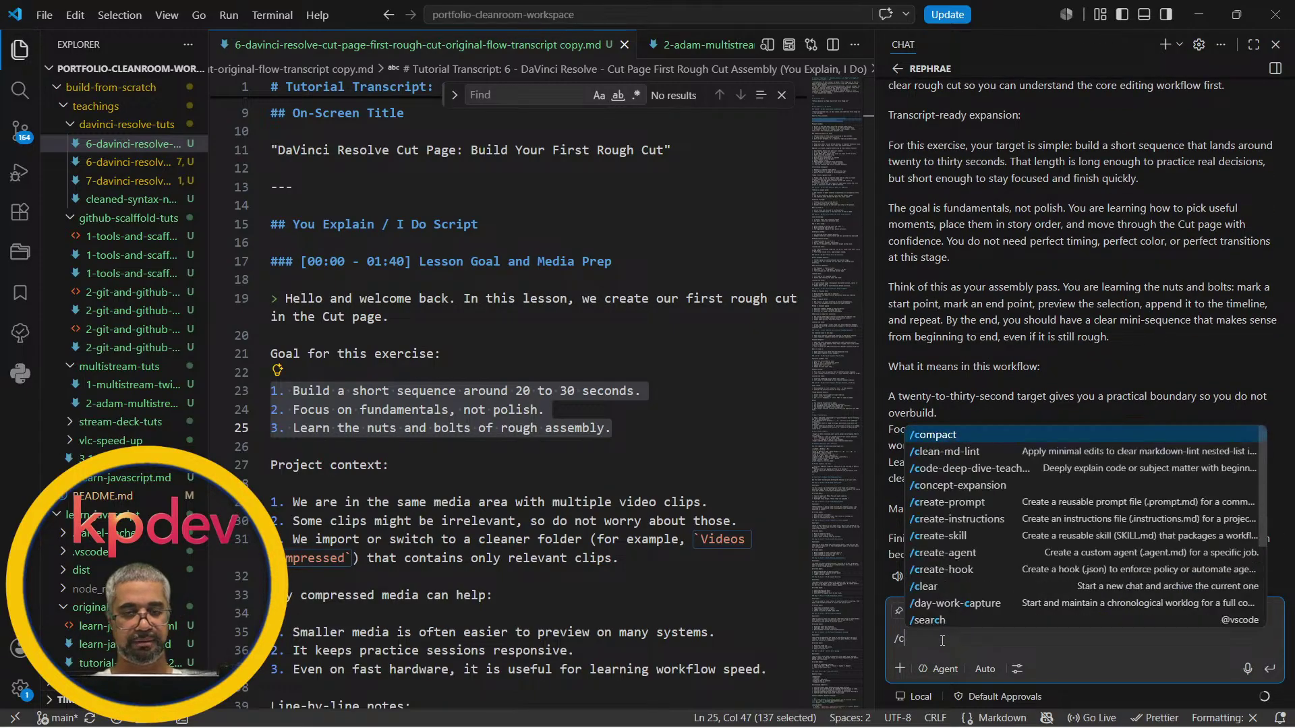
pyautogui.press('BackSpace')
pyautogui.press('BackSpace')
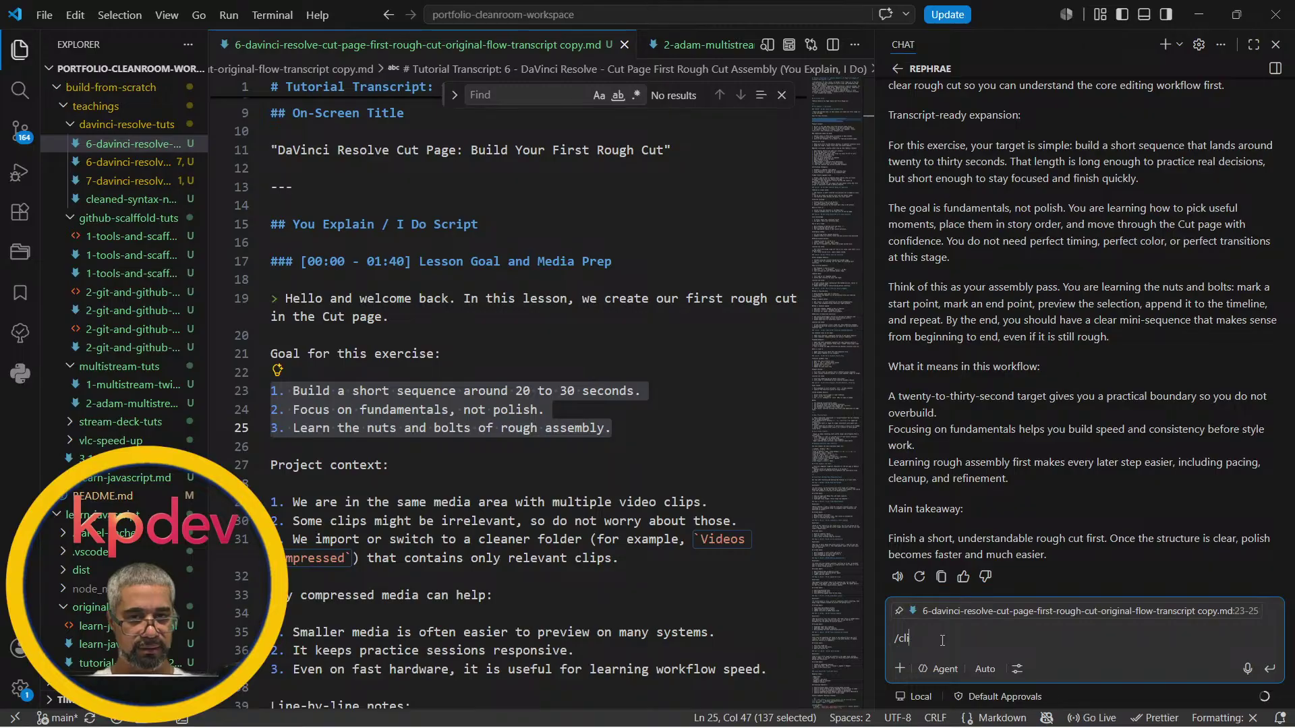
pyautogui.press('BackSpace')
pyautogui.press('BackSpace')
pyautogui.press('BackSpace')
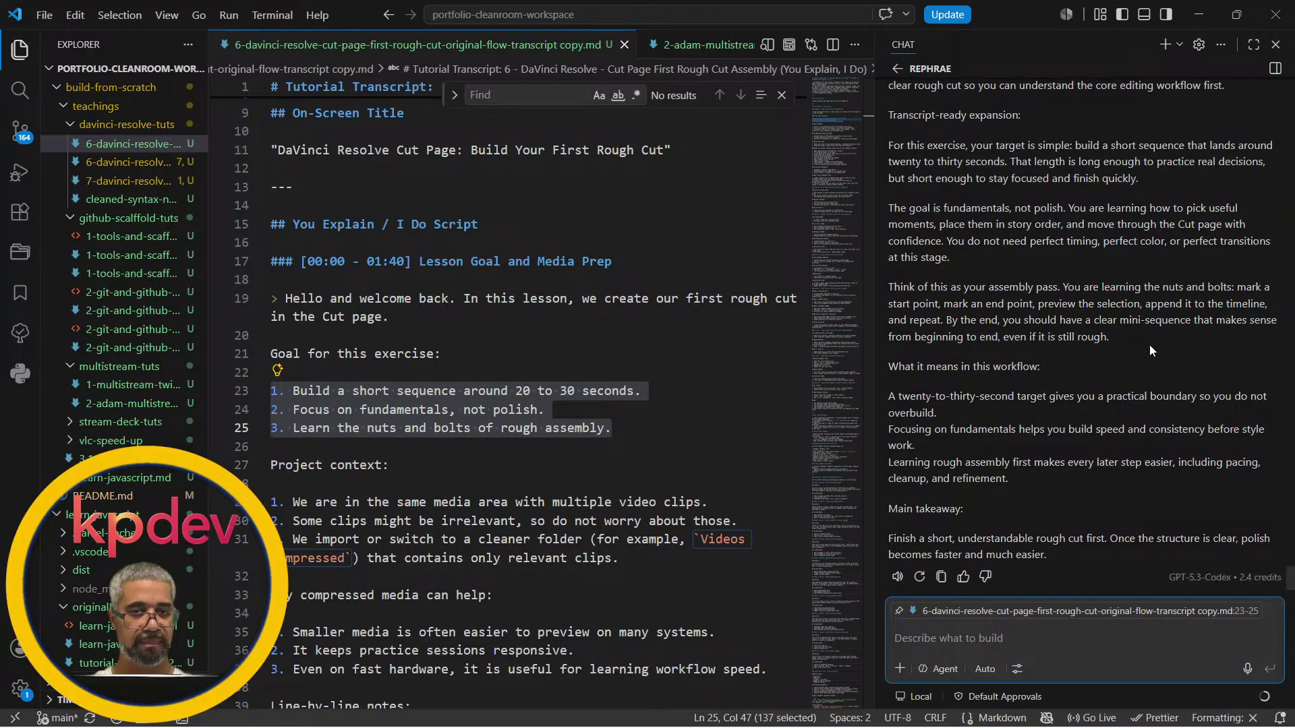
pyautogui.scroll(6, 1125, 321)
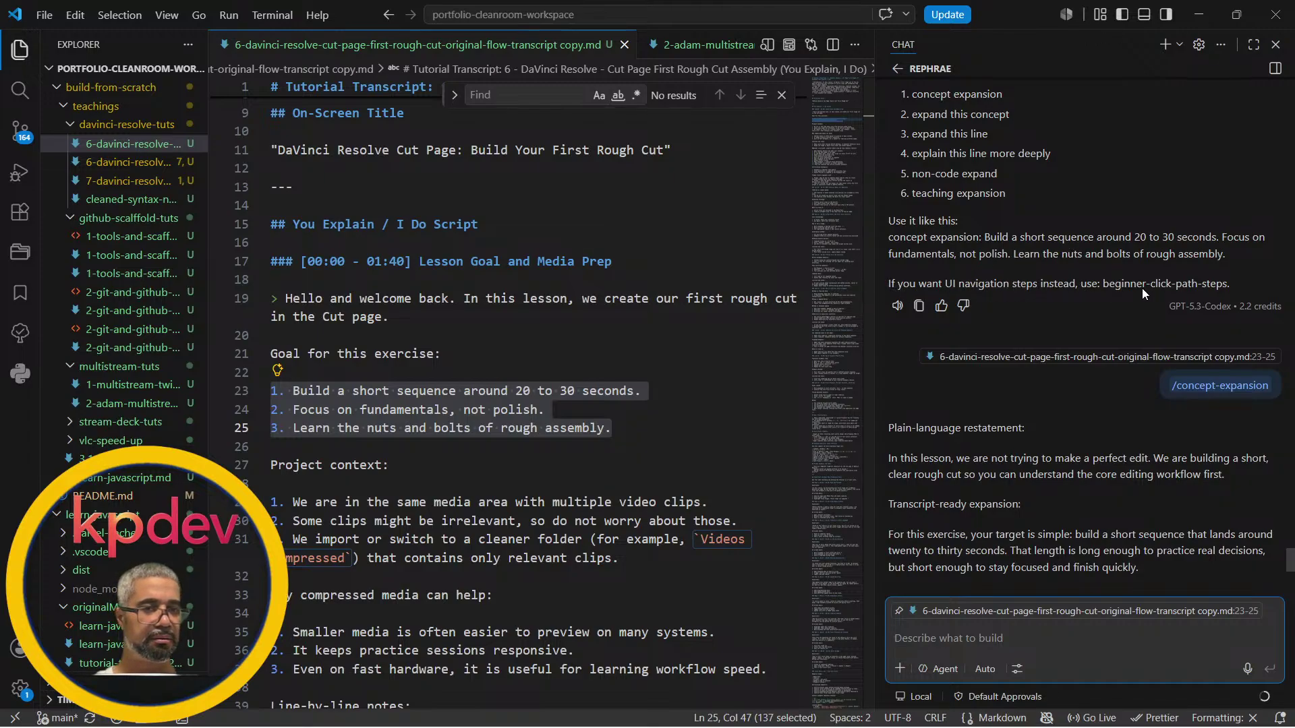
pyautogui.click(998, 637)
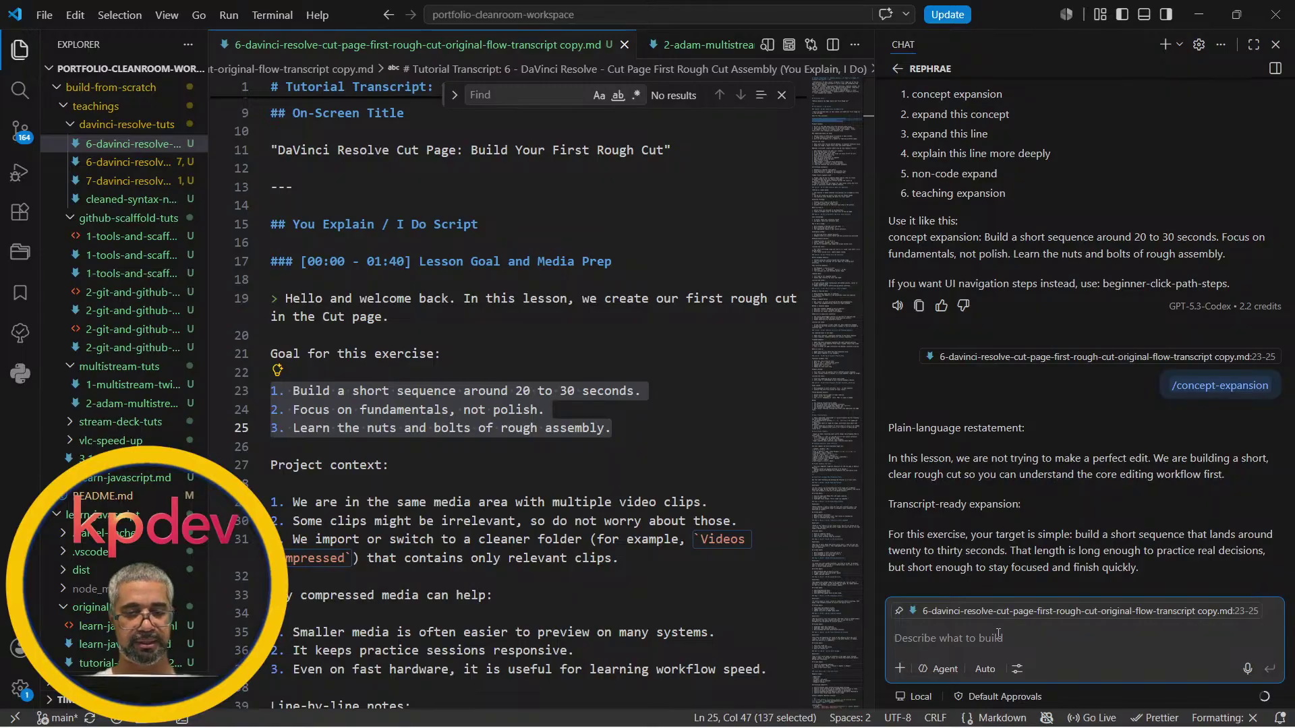
pyautogui.write('/beg')
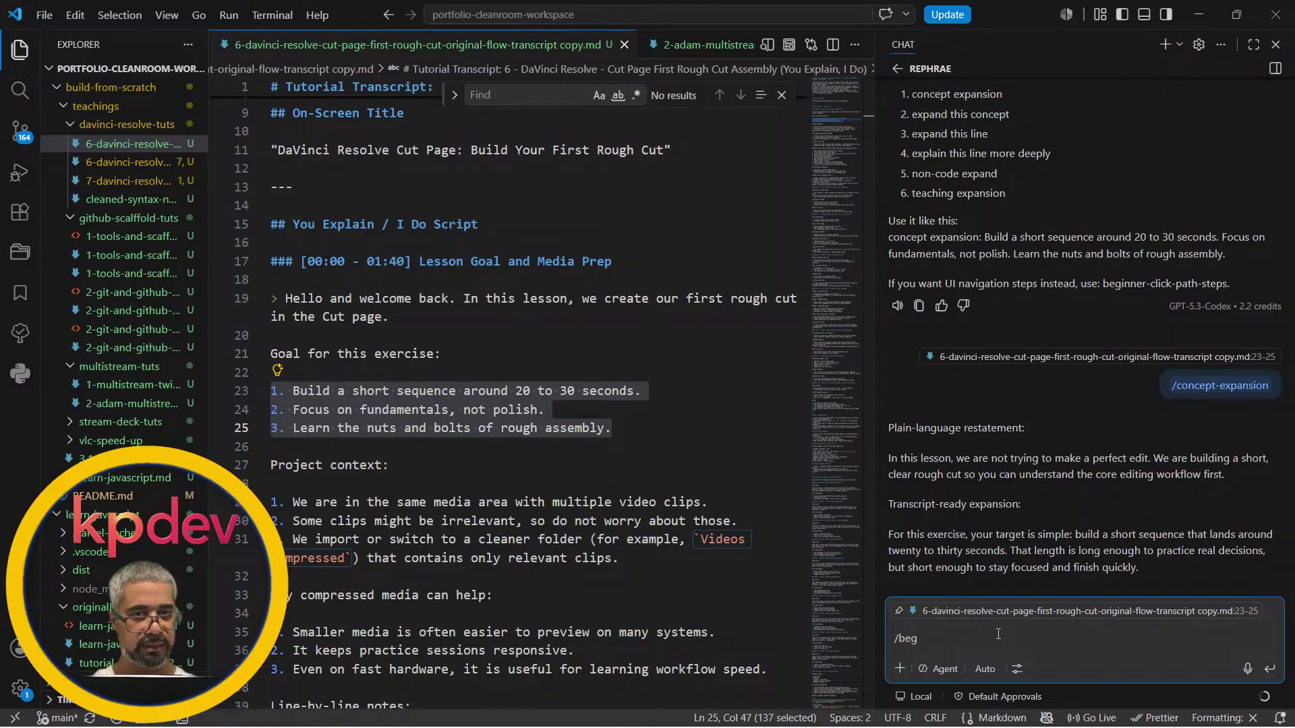
pyautogui.press('BackSpace')
pyautogui.press('BackSpace')
pyautogui.press('BackSpace')
pyautogui.press('BackSpace')
pyautogui.write('/')
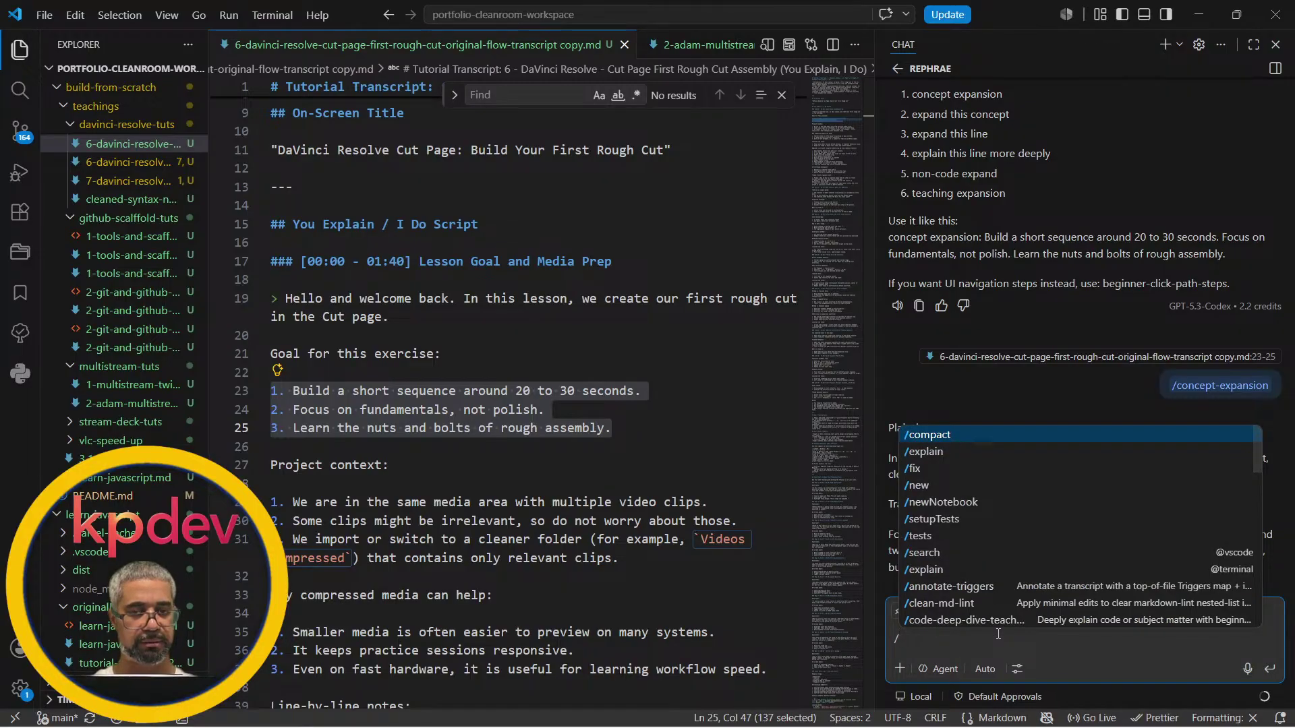
pyautogui.write('be')
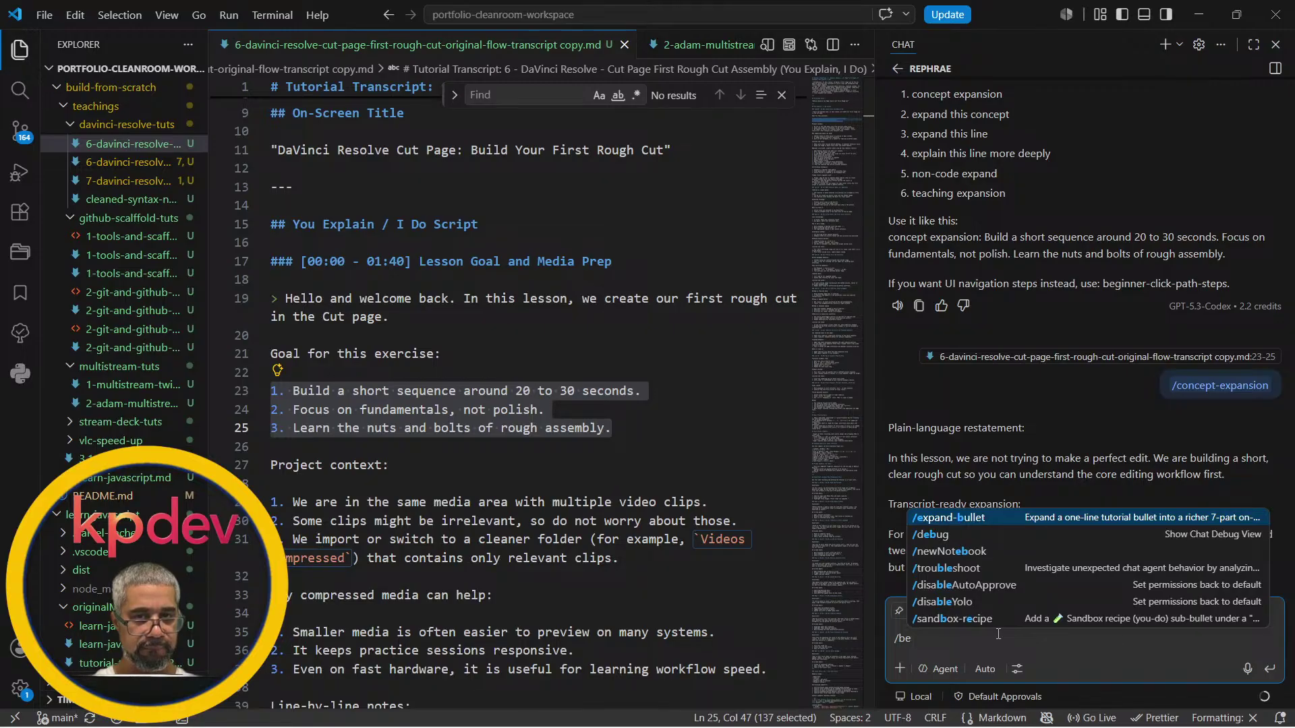
pyautogui.press('BackSpace')
pyautogui.press('BackSpace')
pyautogui.press('BackSpace')
pyautogui.write('click')
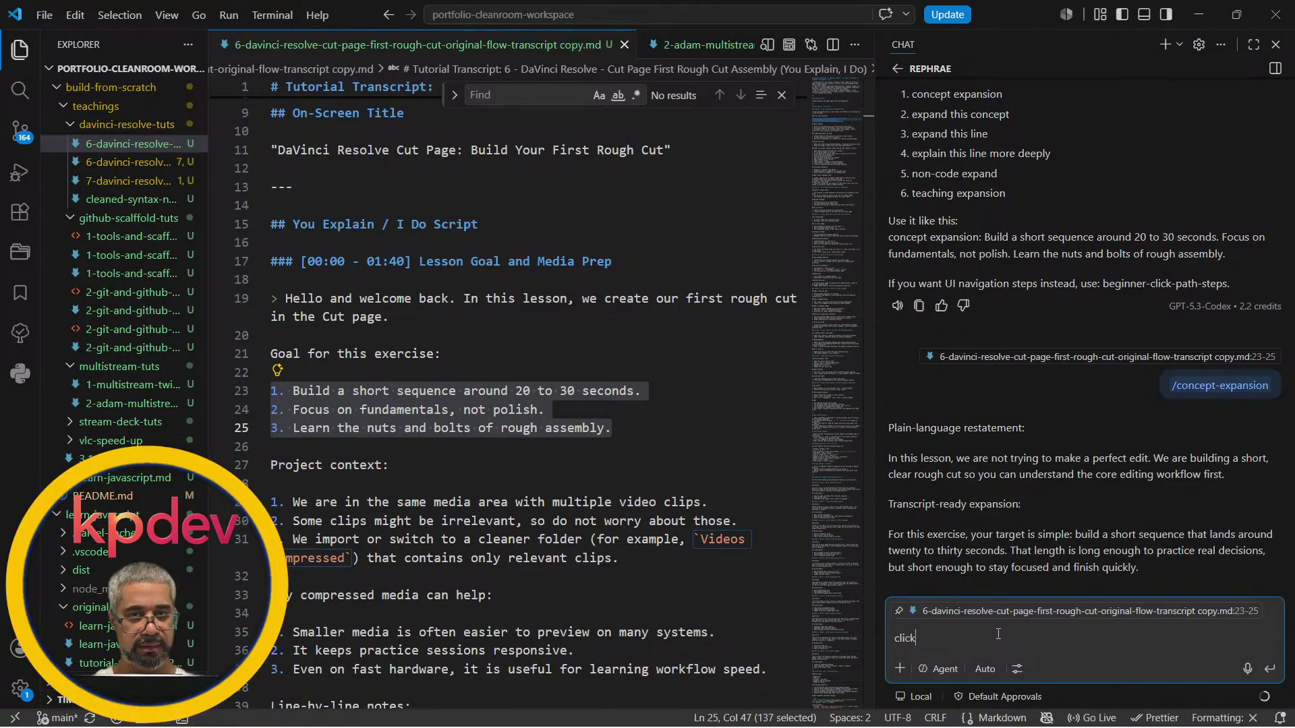
pyautogui.press('BackSpace')
pyautogui.press('BackSpace')
pyautogui.press('BackSpace')
pyautogui.press('BackSpace')
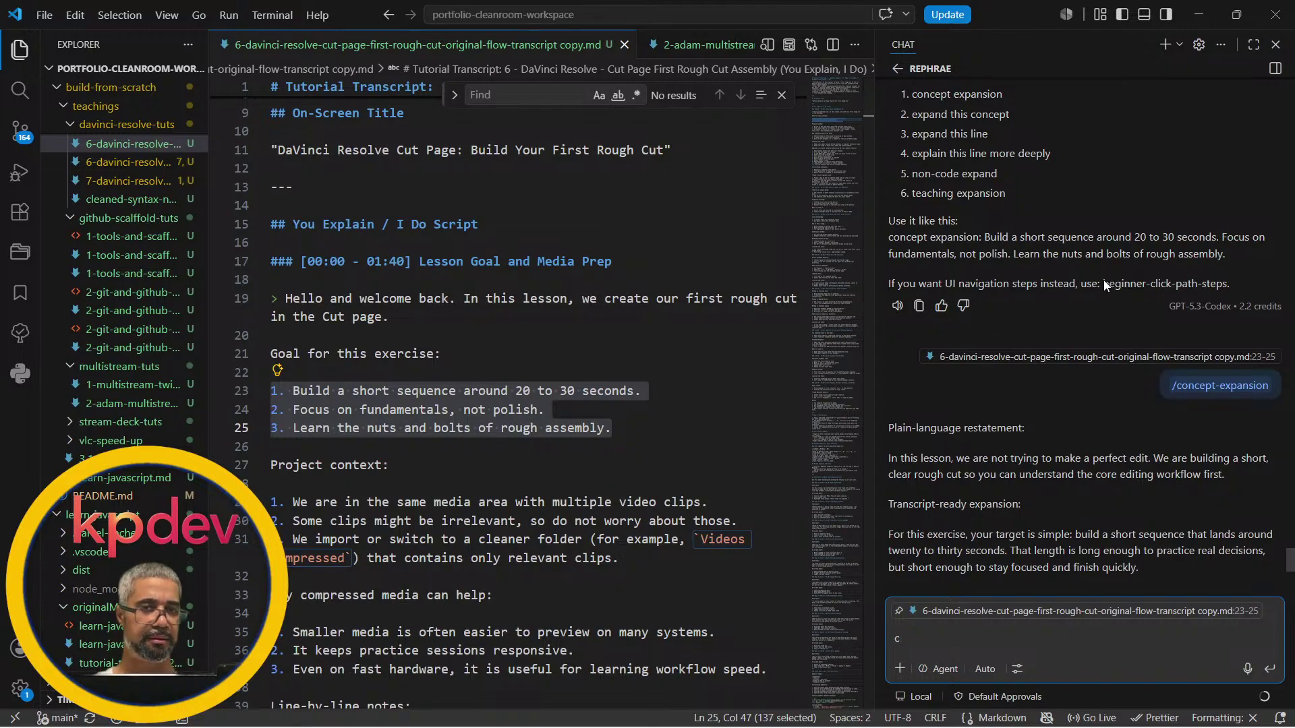
# - Copy the trigger name beginner-click-path-steps from the earlier reply, send it in the chat and review the response
pyautogui.moveTo(1102, 286); pyautogui.dragTo(1230, 285)
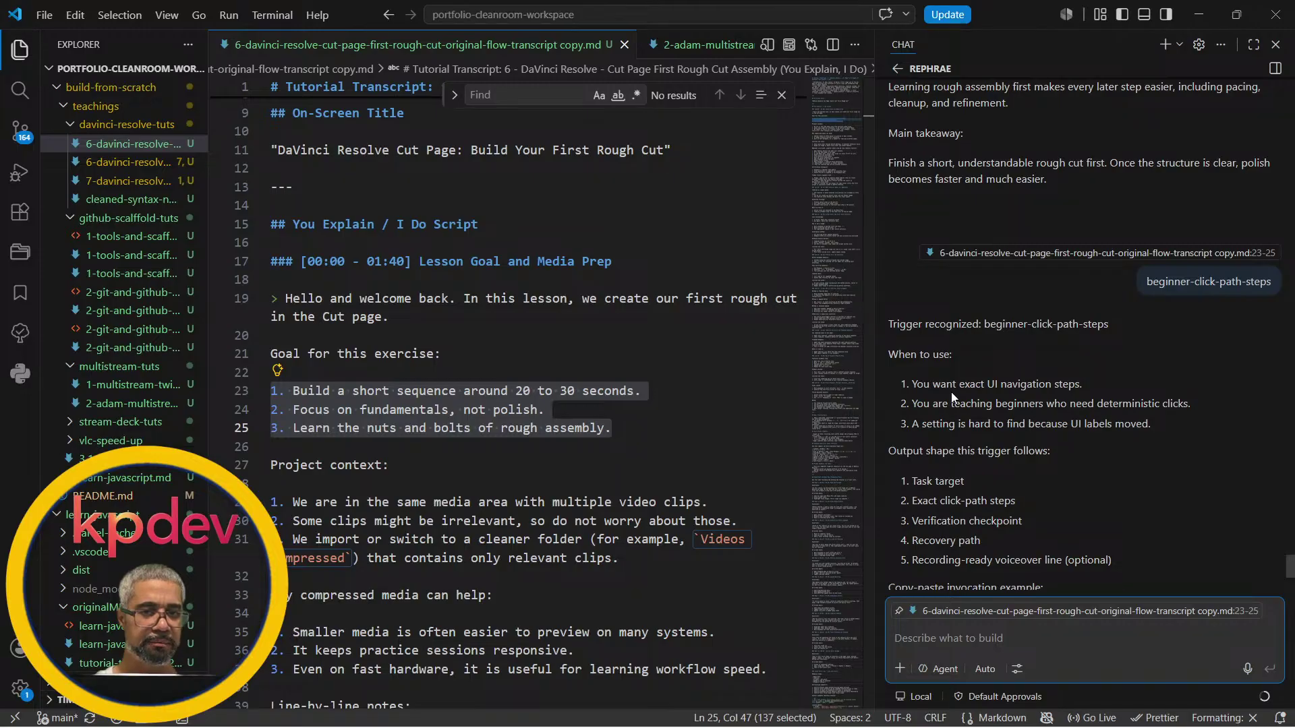
pyautogui.scroll(-1, 965, 419)
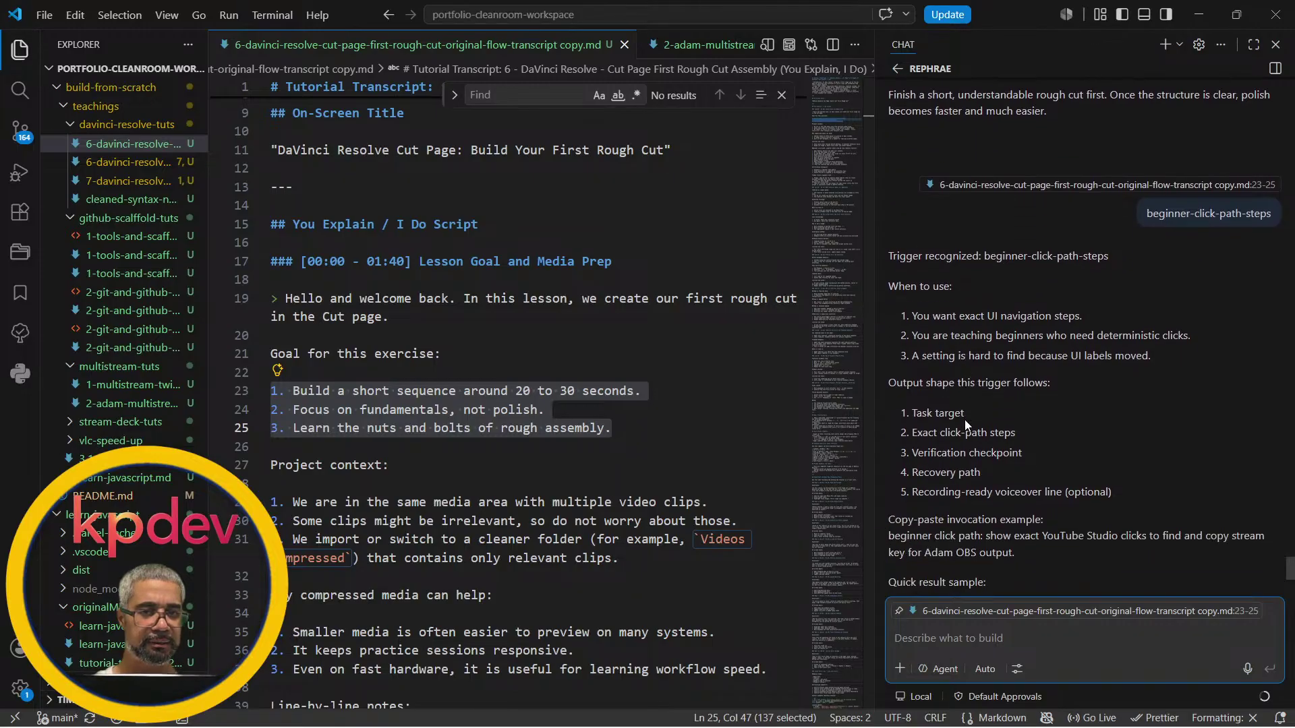
pyautogui.scroll(-2, 1042, 403)
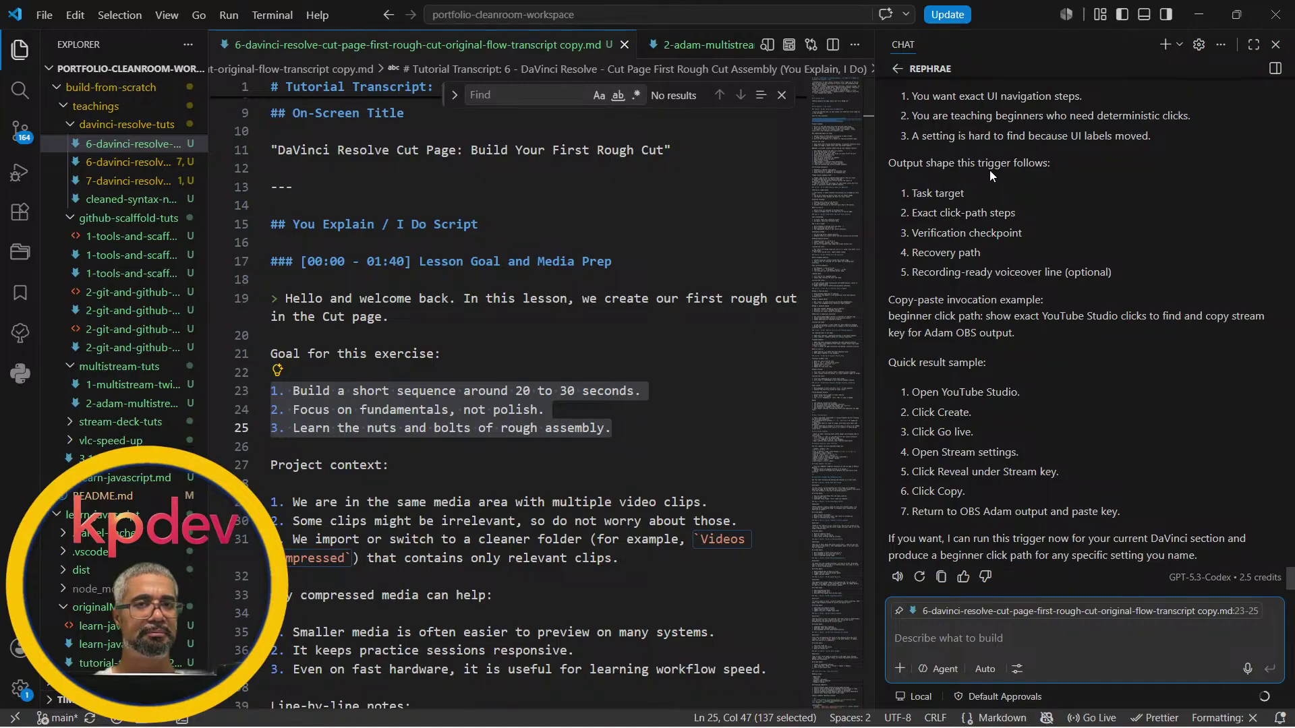
pyautogui.scroll(2, 1030, 171)
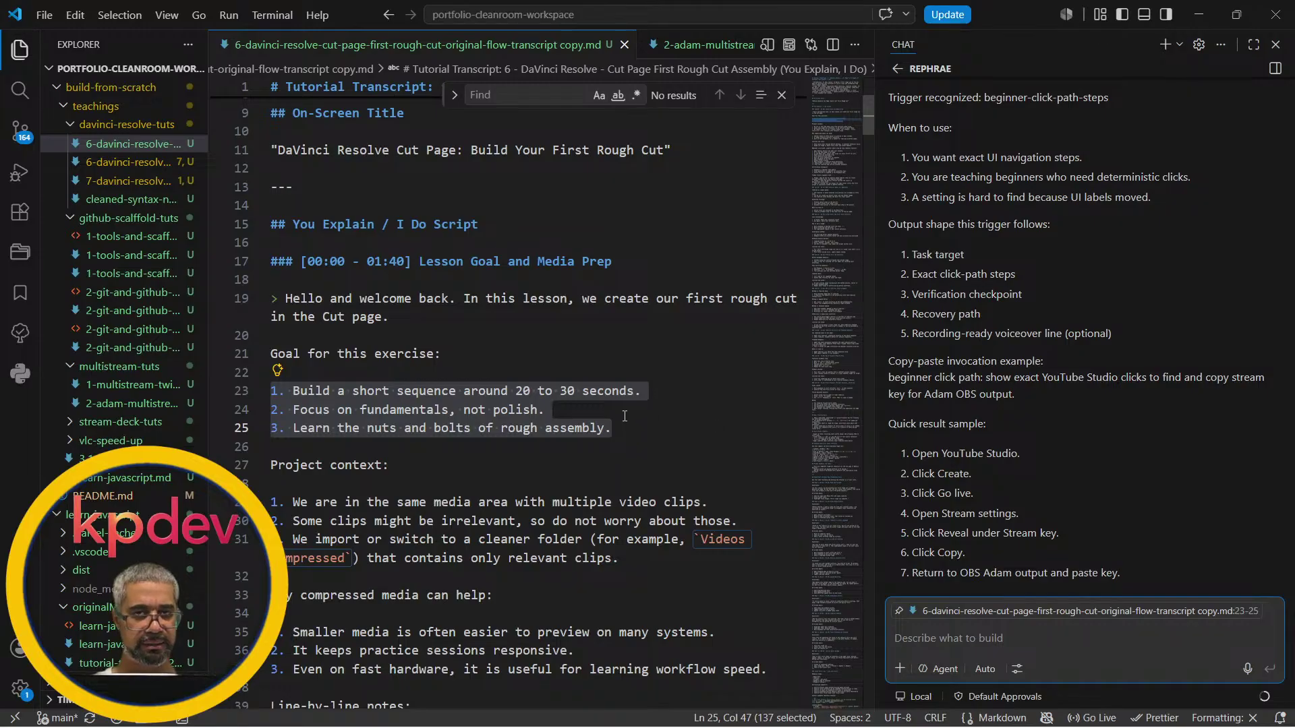
# - Reselect the exercise goals on lines 23 to 25, send "task target" in the chat with that context and review the reply
pyautogui.click(363, 407)
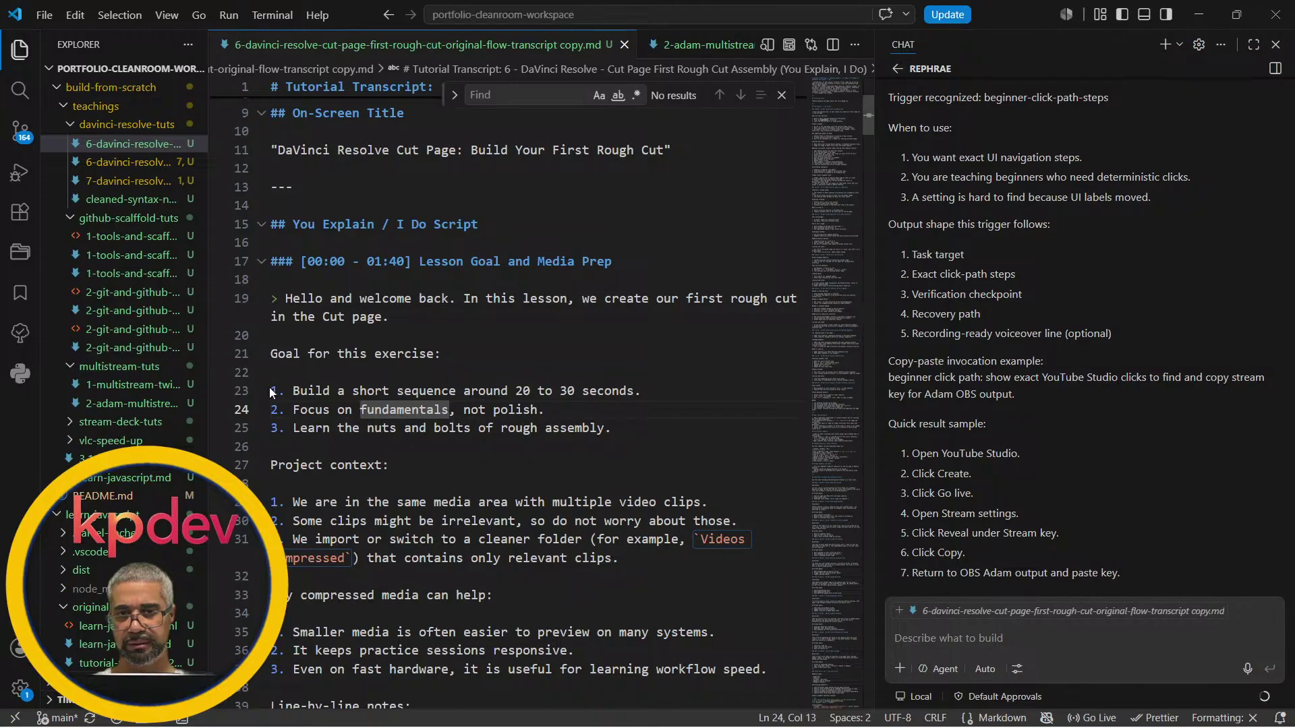
pyautogui.moveTo(270, 391); pyautogui.dragTo(619, 421)
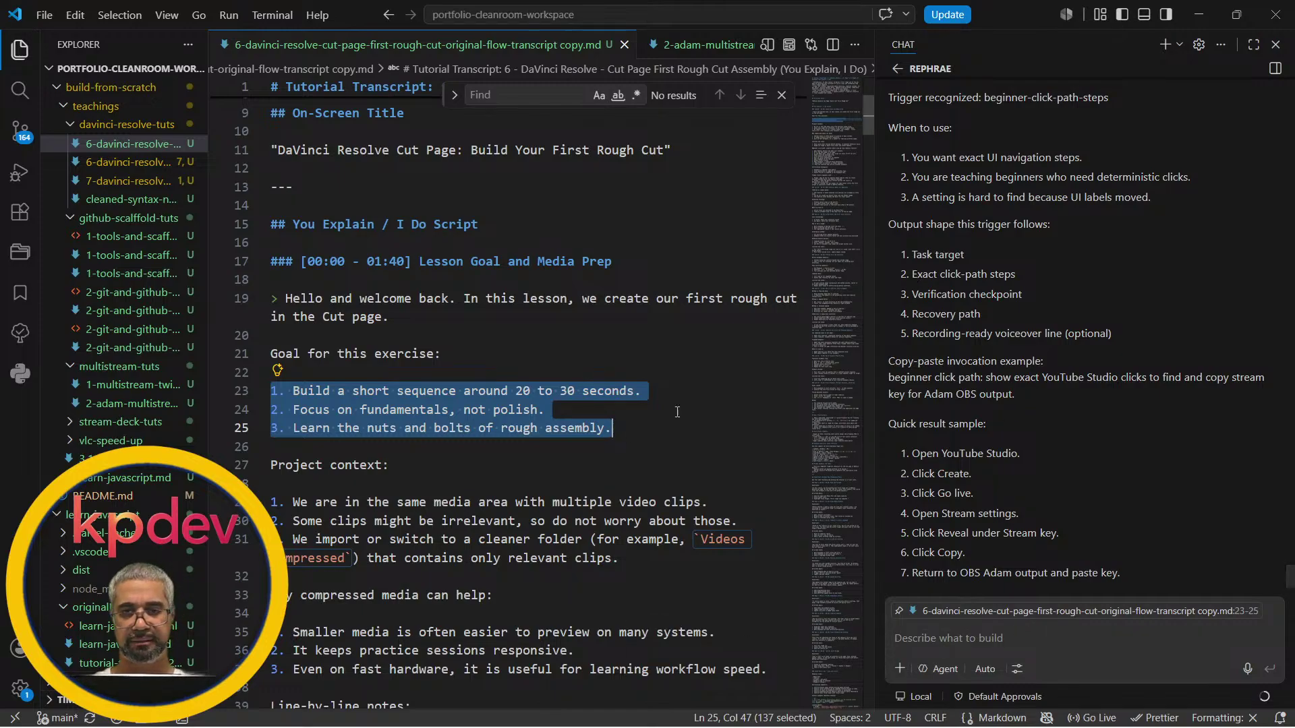
pyautogui.click(955, 641)
pyautogui.write('task ')
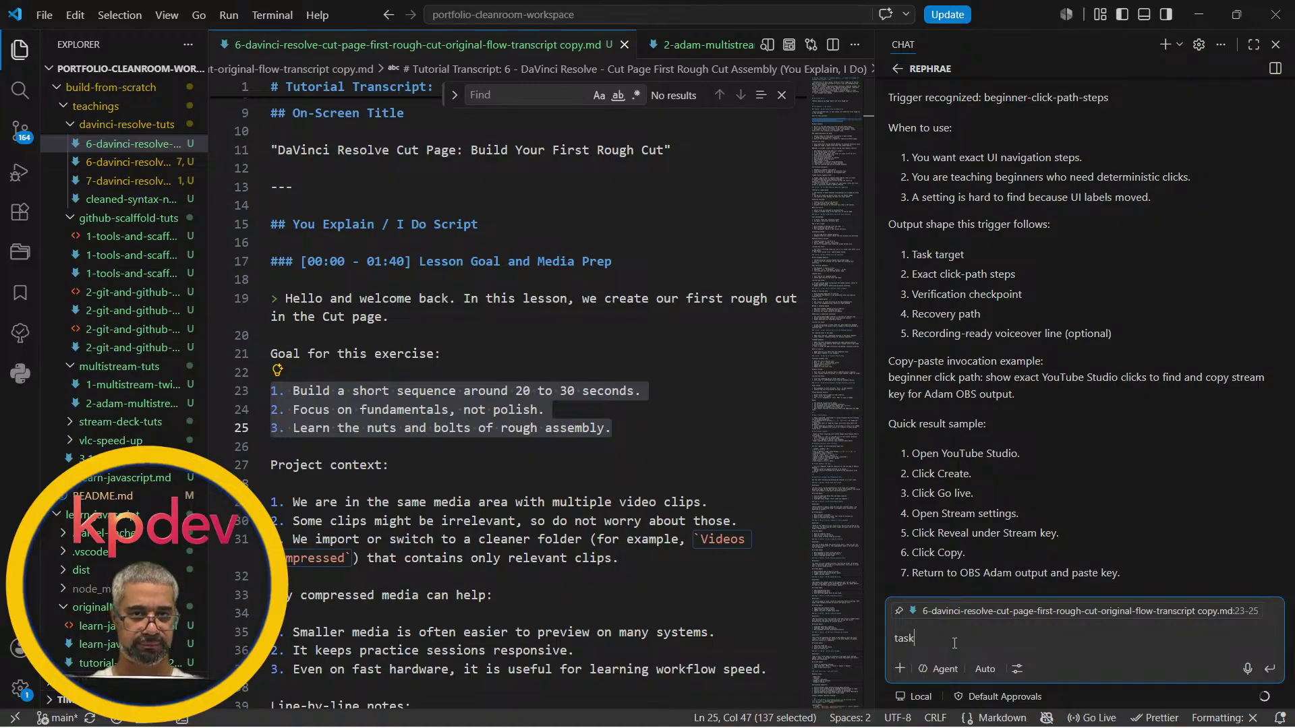
pyautogui.write('target')
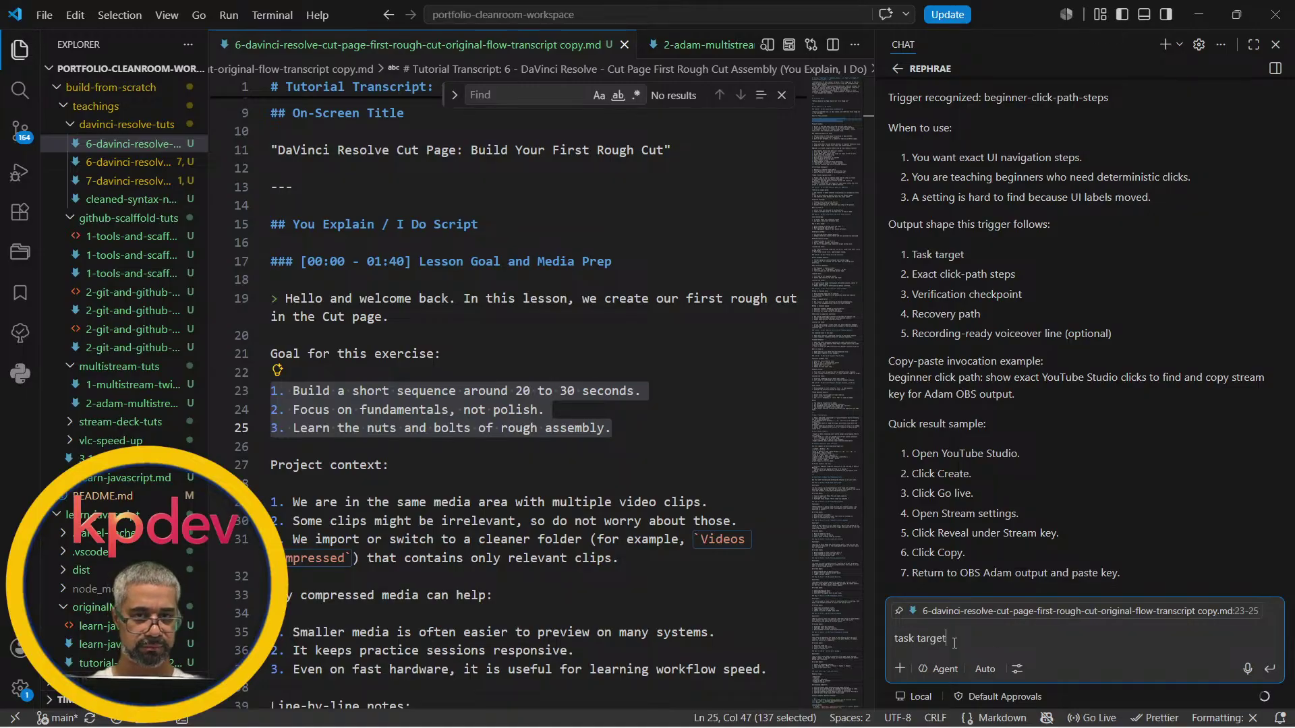
pyautogui.press('Return')
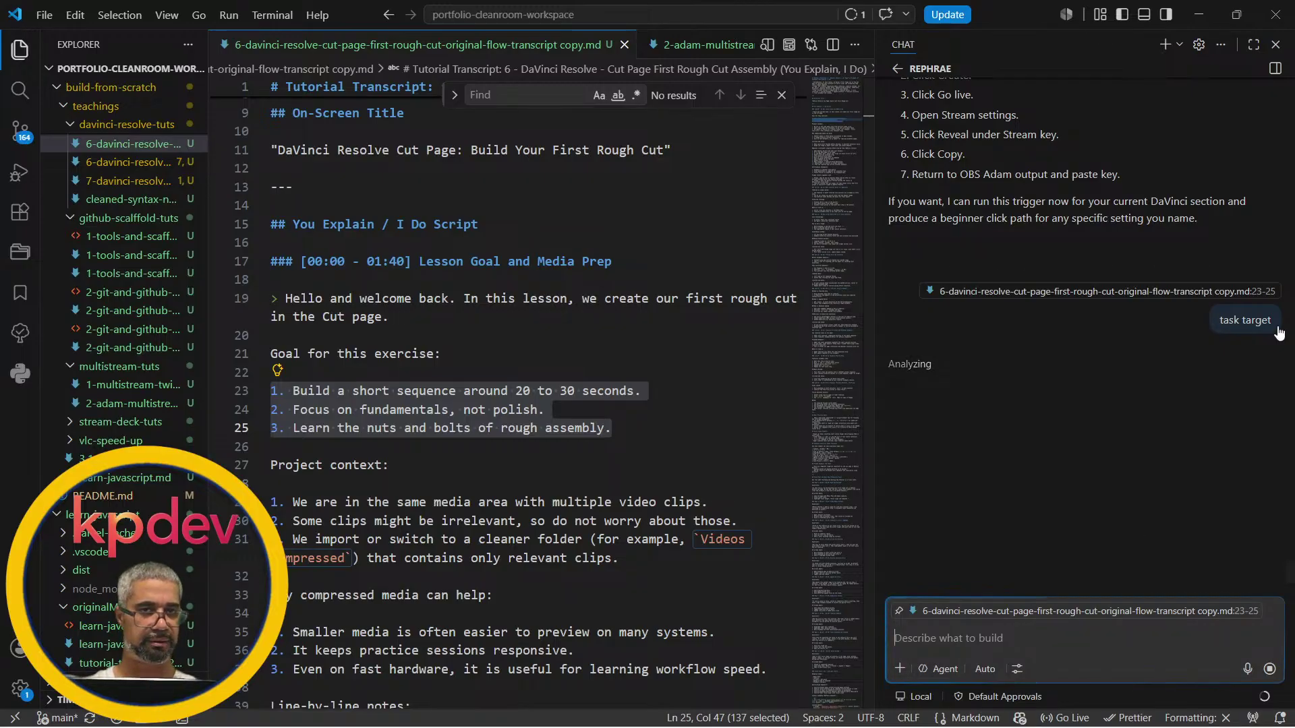
pyautogui.moveTo(1249, 328)
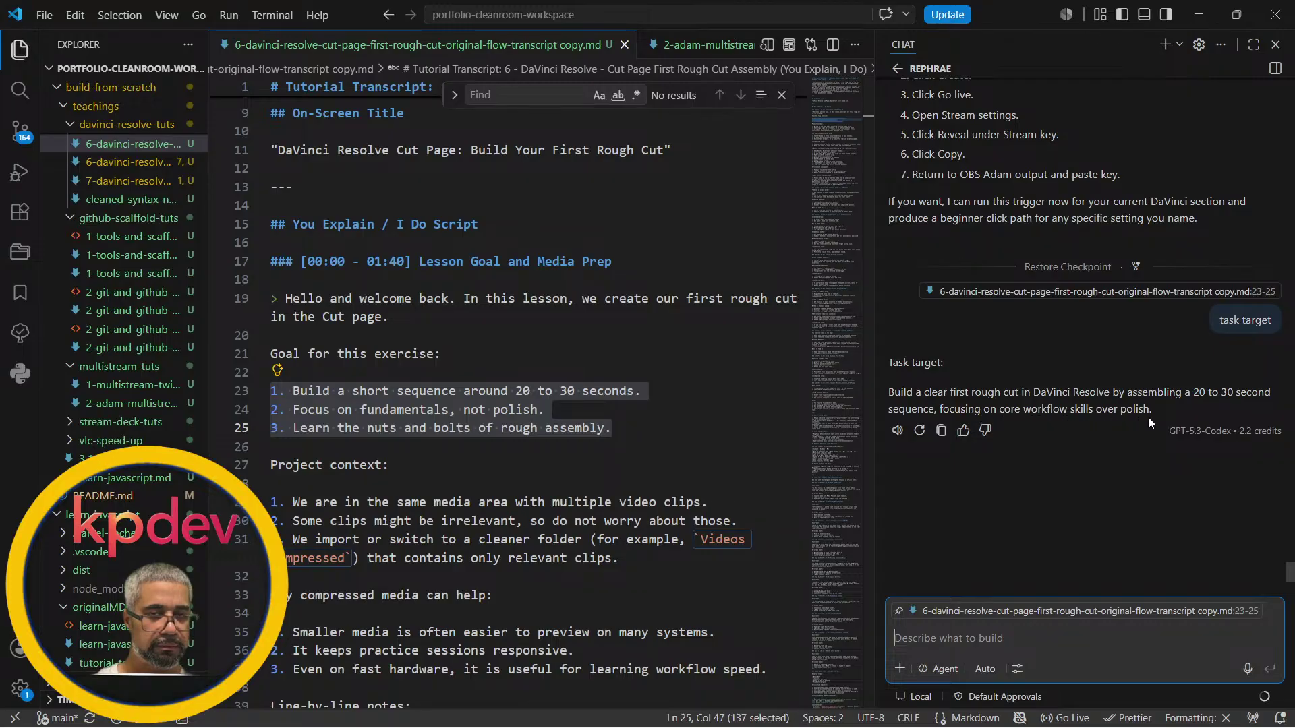
pyautogui.scroll(3, 1148, 417)
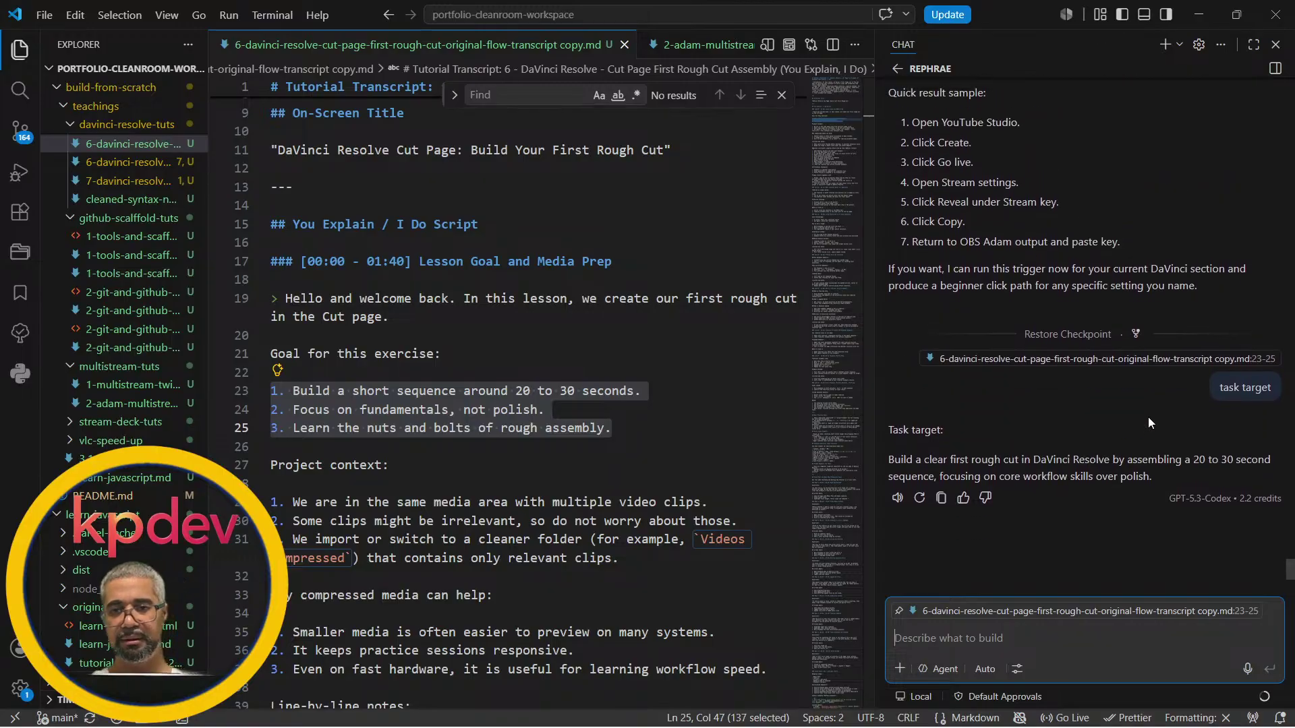
pyautogui.scroll(-5, 1150, 423)
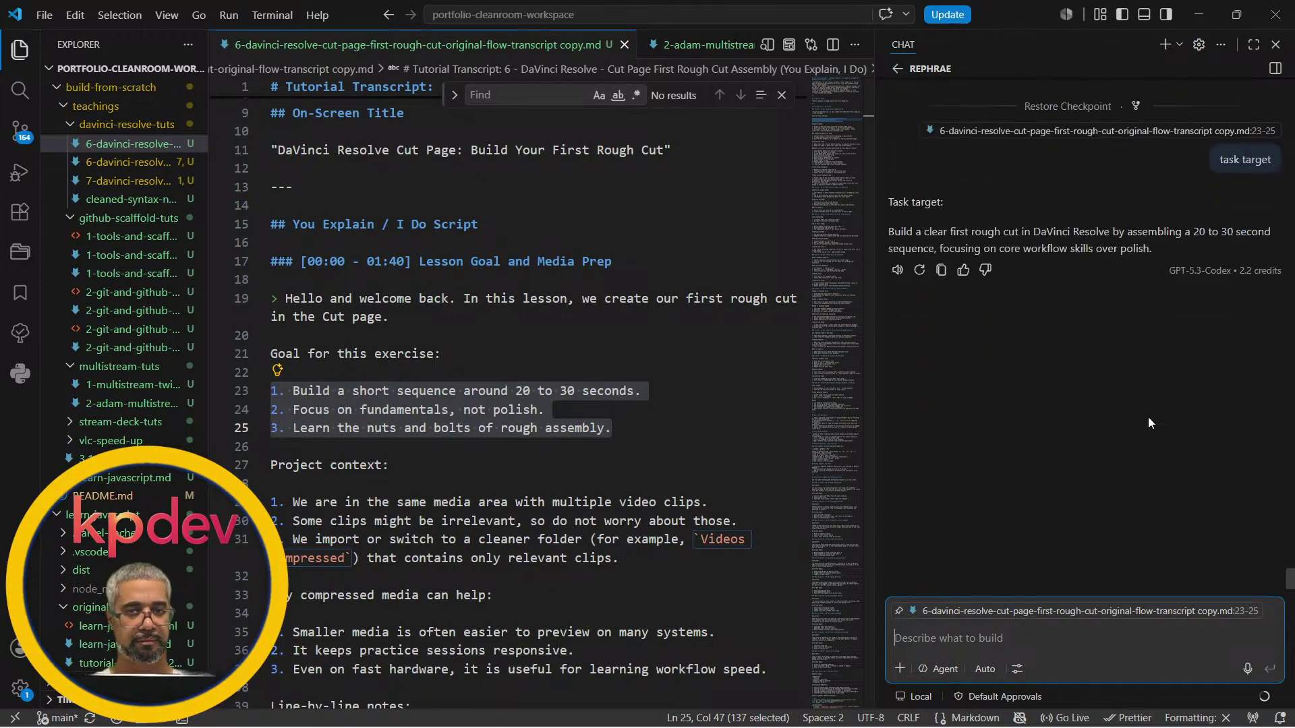
# - Review the output shape in the earlier trigger reply and copy the name beginner-click-path-steps from its "Trigger recognized" line
pyautogui.click(987, 636)
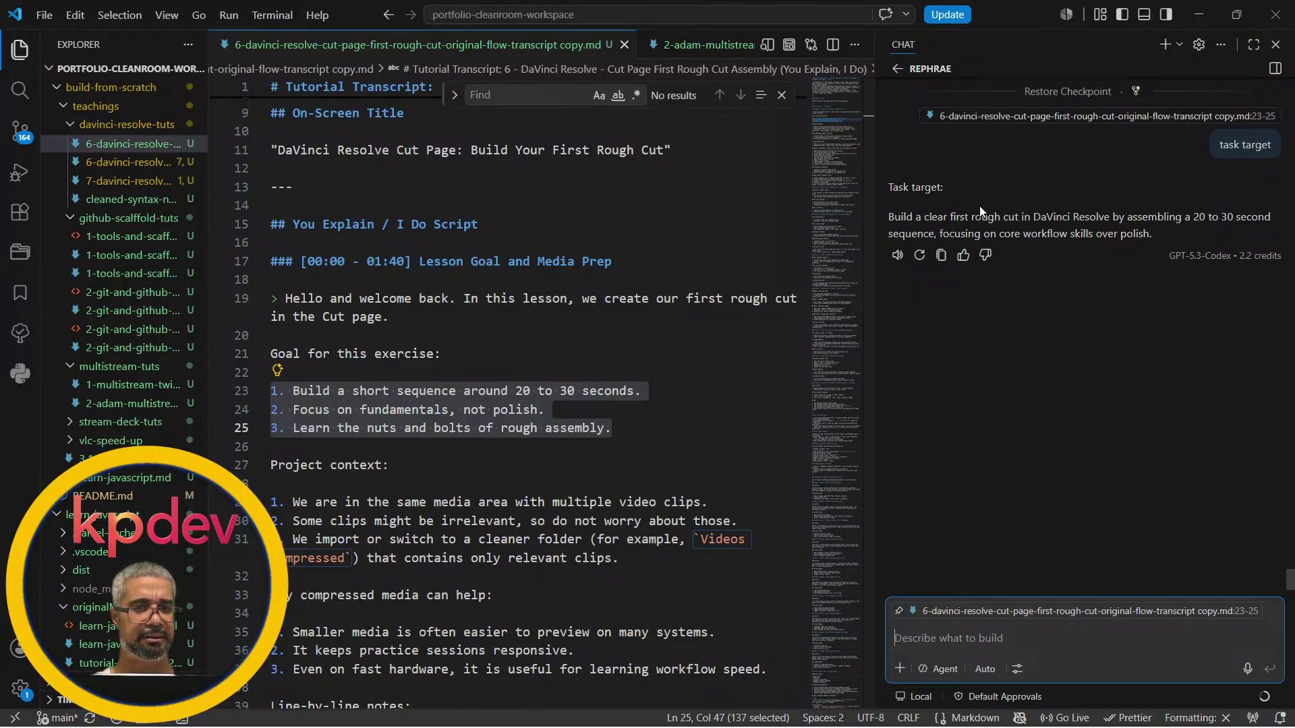
pyautogui.scroll(5, 980, 205)
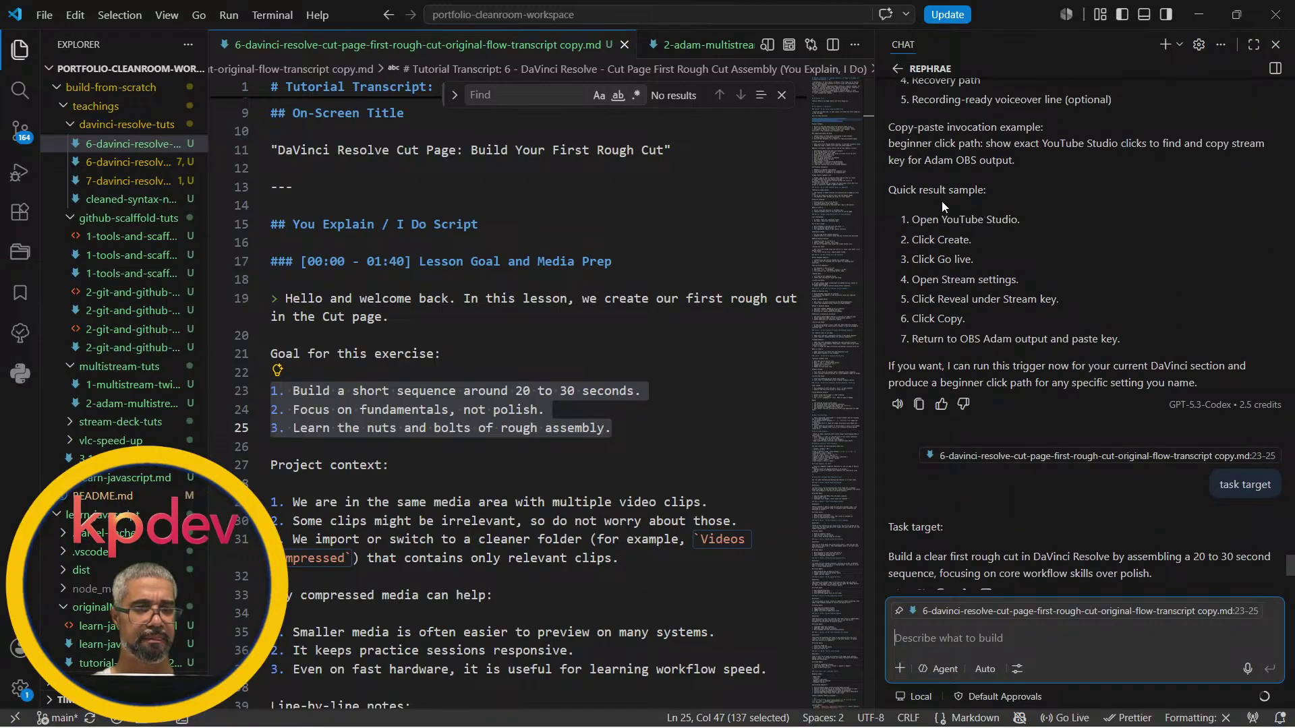
pyautogui.scroll(4, 961, 207)
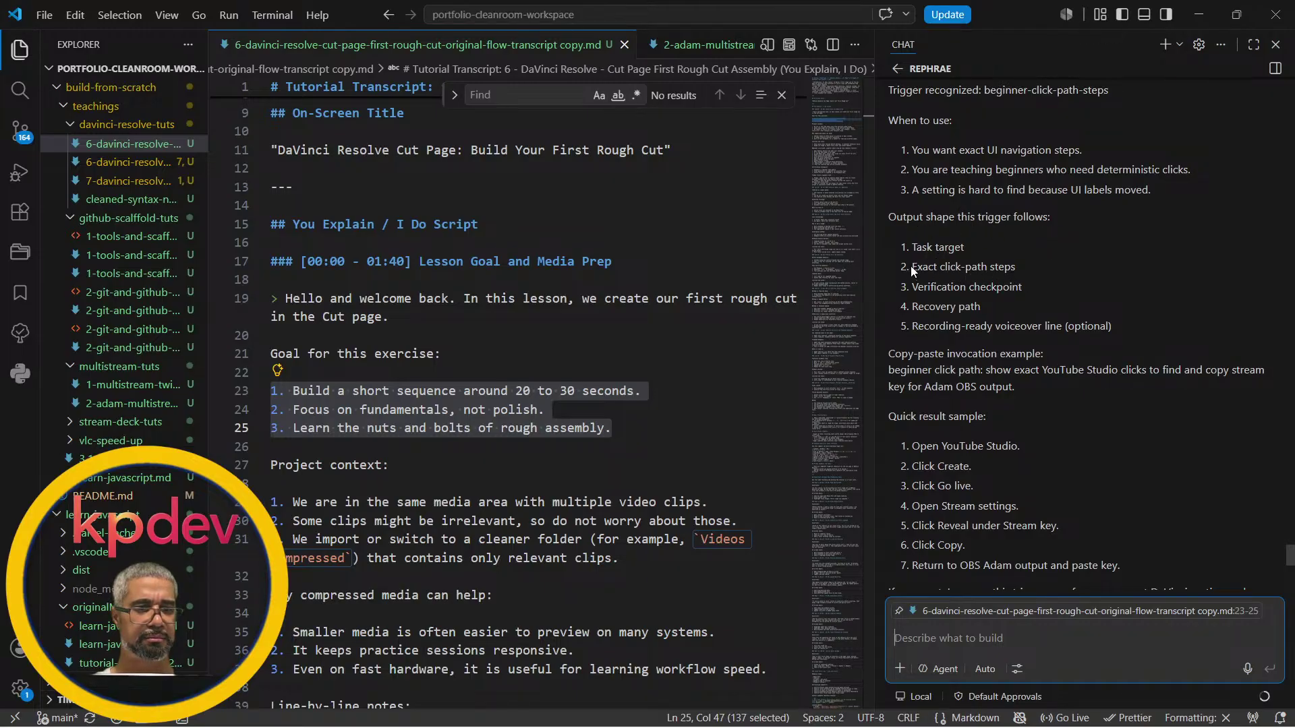
pyautogui.moveTo(910, 266); pyautogui.dragTo(997, 263)
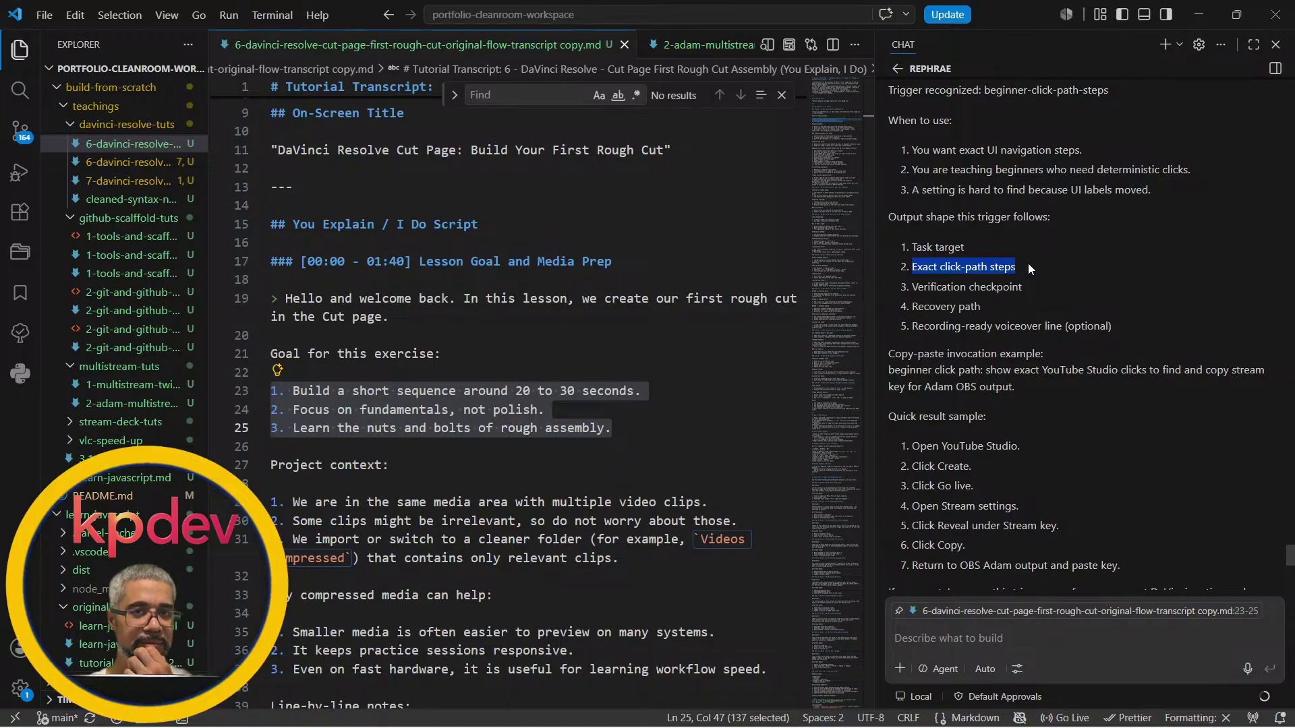
pyautogui.scroll(3, 1028, 264)
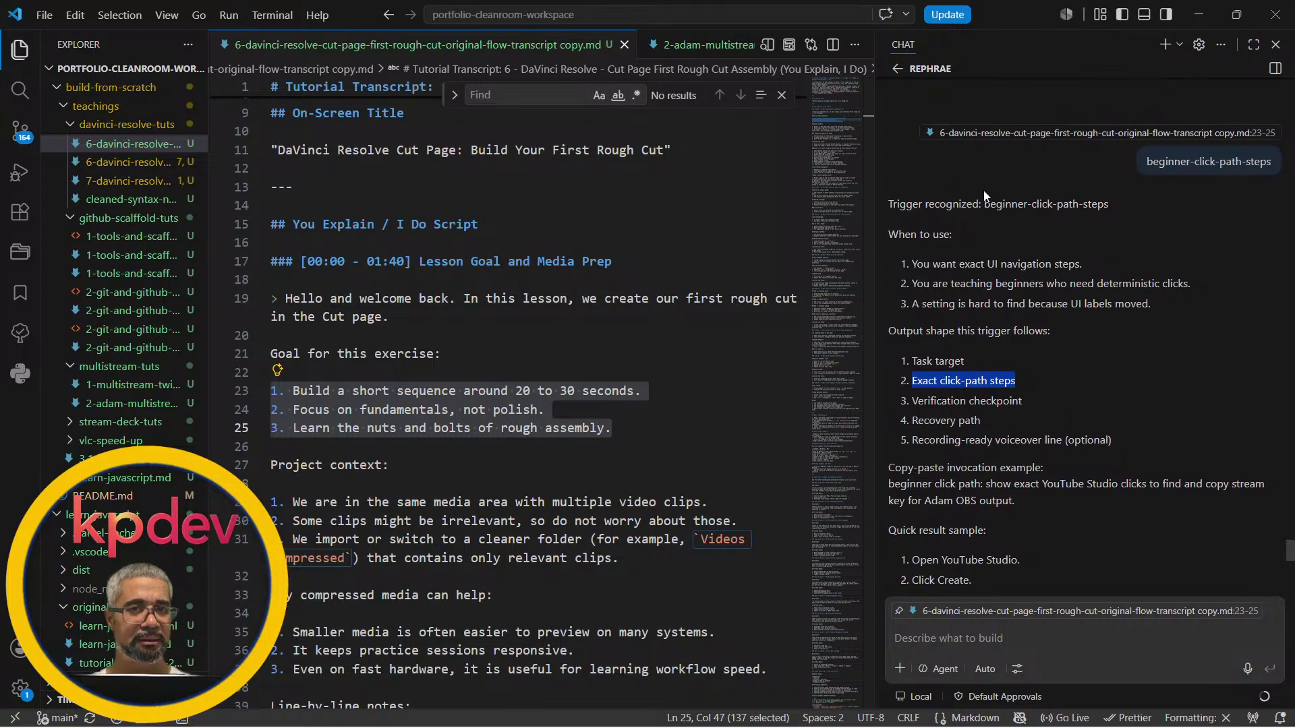
pyautogui.moveTo(985, 204); pyautogui.dragTo(1102, 211)
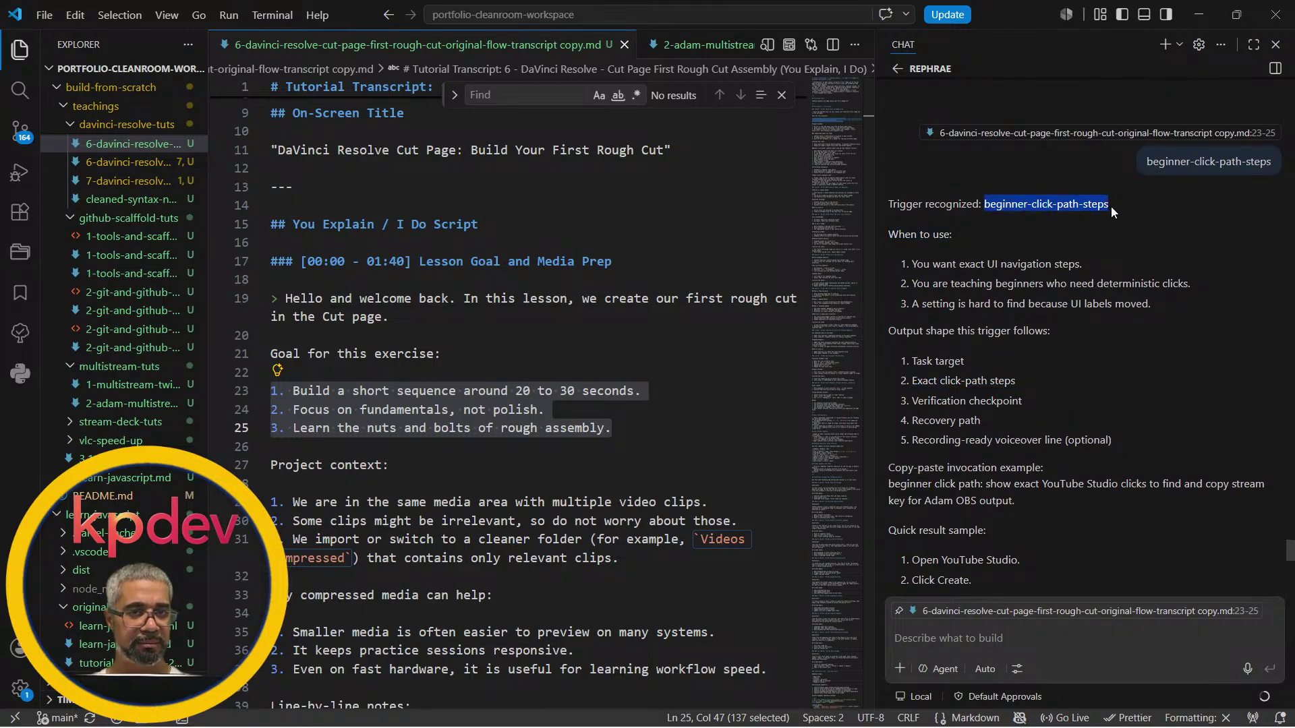
pyautogui.click(404, 428)
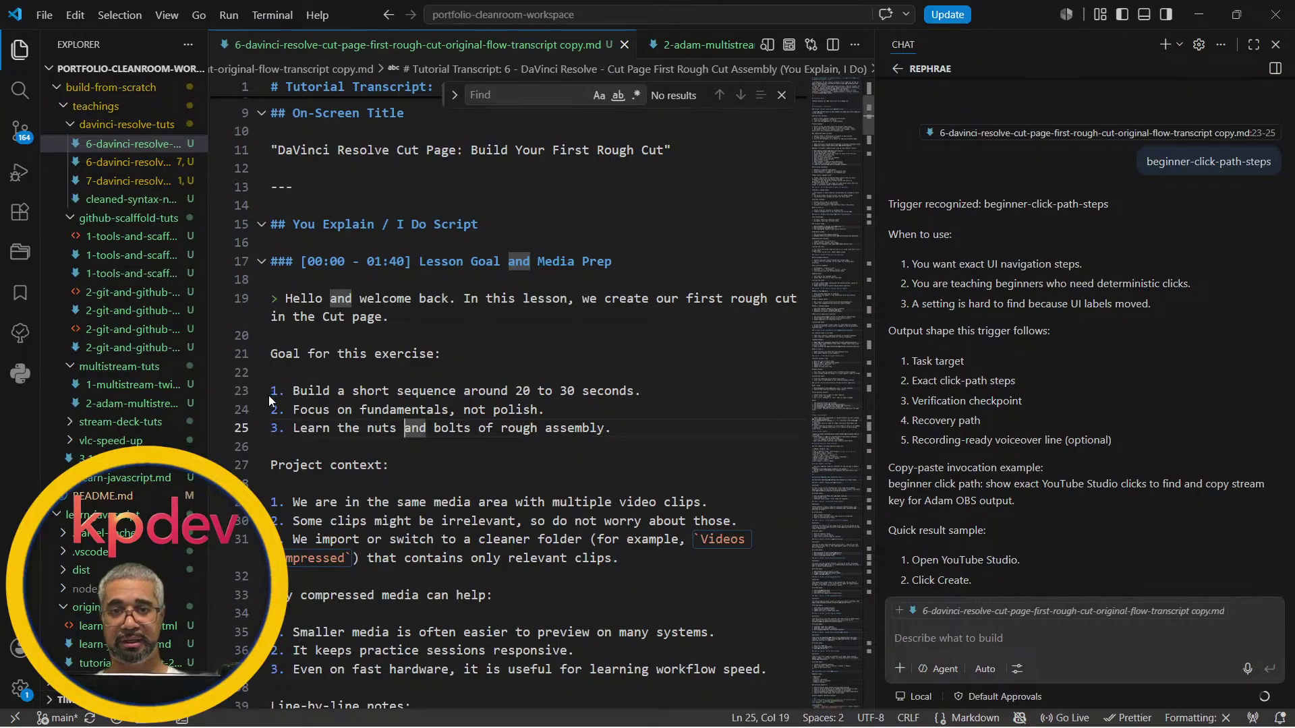
pyautogui.click(273, 374)
pyautogui.moveTo(272, 375); pyautogui.dragTo(593, 427)
pyautogui.hotkey('shift', 'Right')
pyautogui.hotkey('shift', 'Right')
pyautogui.hotkey('shift', 'Right')
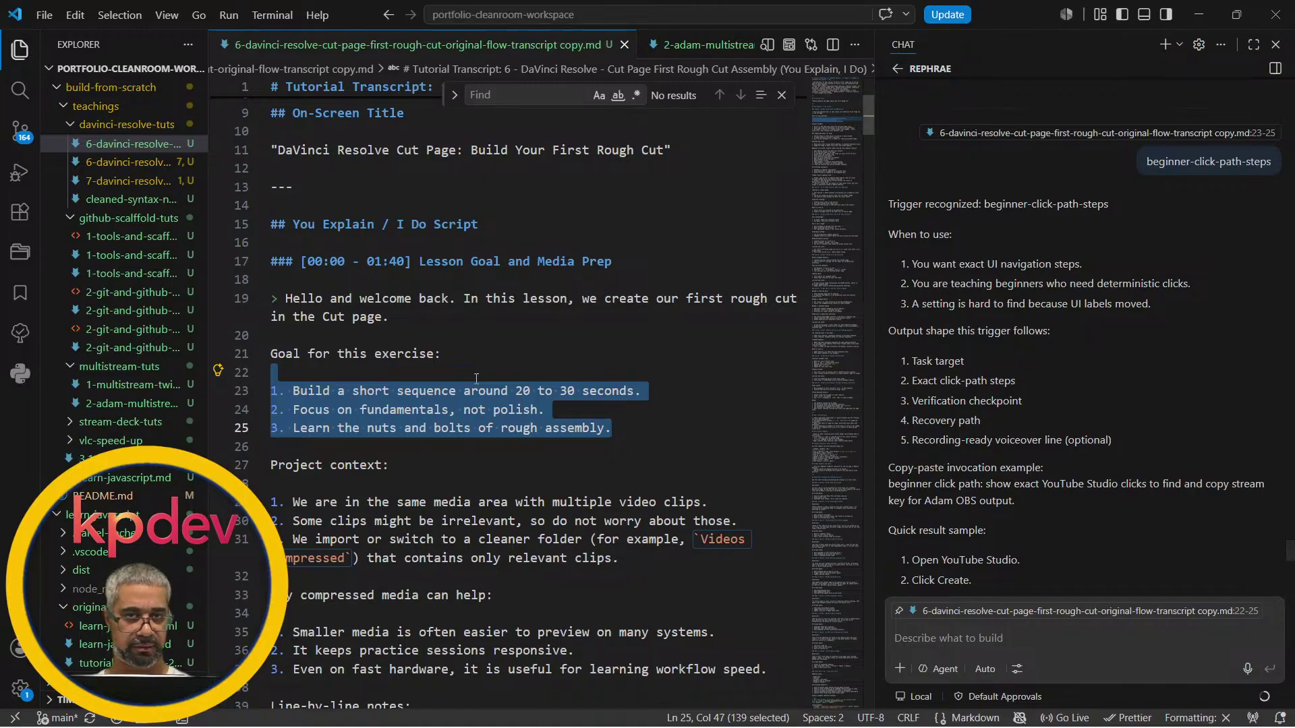
# - Select the three exercise goals on lines 23 to 25 as context and send beginner-click-path-steps in the chat
pyautogui.click(324, 376)
pyautogui.press('Down')
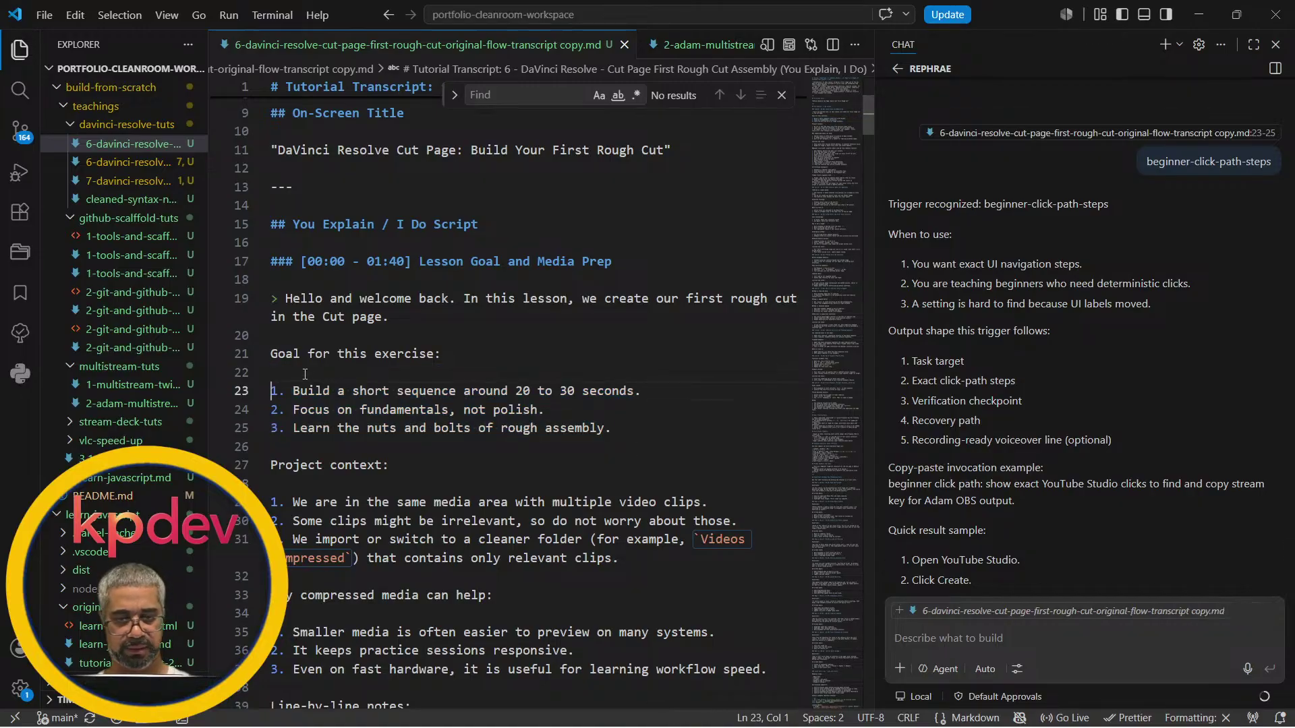
pyautogui.hotkey('shift', 'Down')
pyautogui.hotkey('shift', 'Down')
pyautogui.hotkey('shift', 'Down')
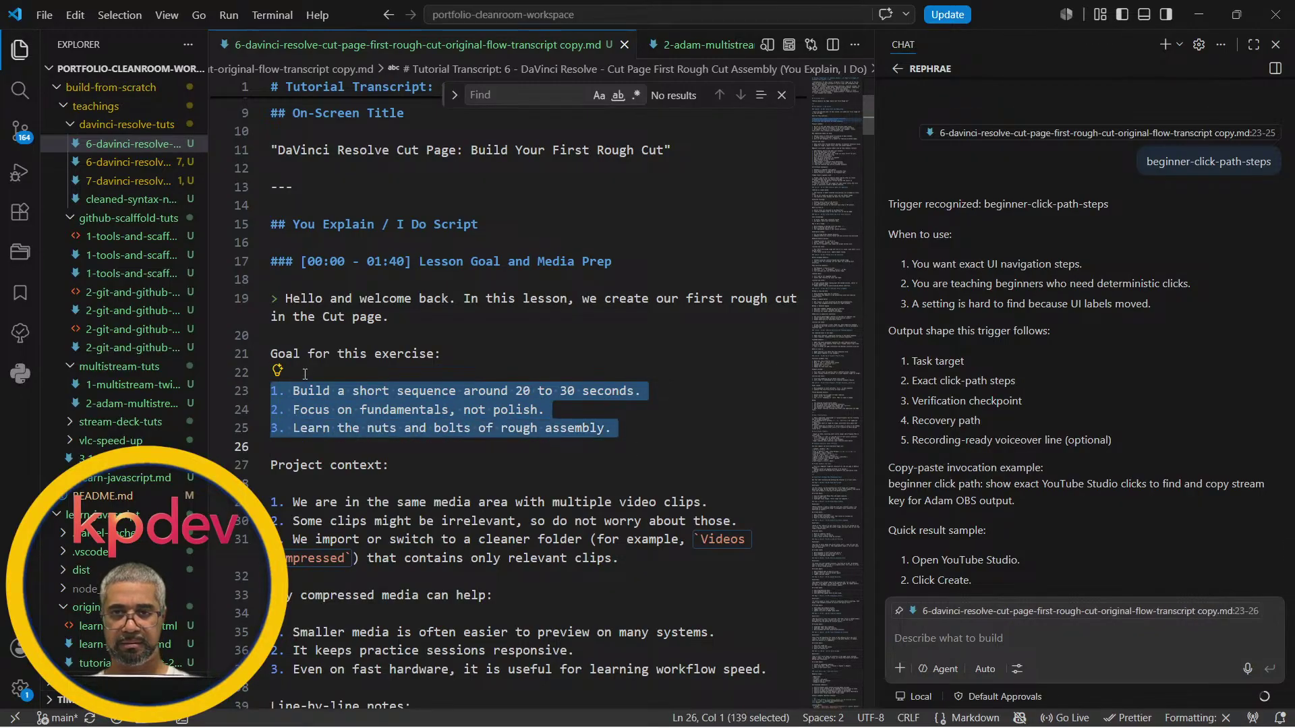
pyautogui.click(952, 638)
pyautogui.write('beginner-click-path-steps')
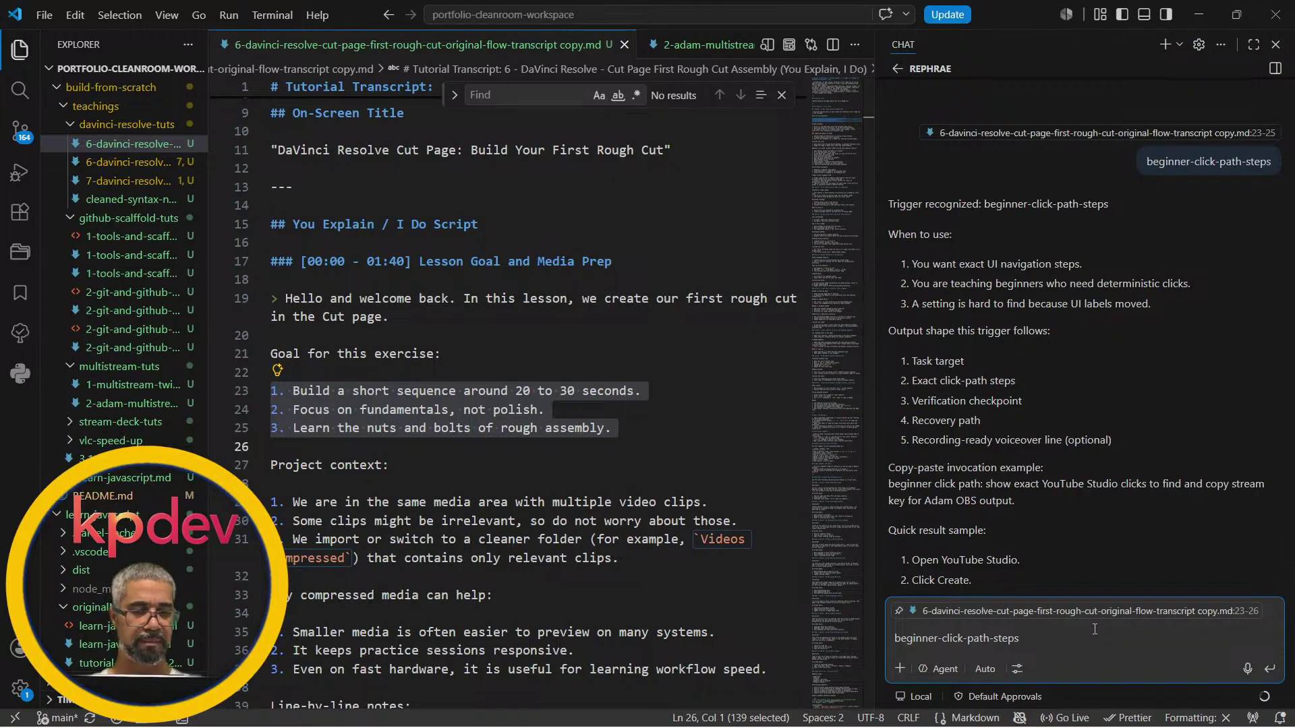
pyautogui.press('Return')
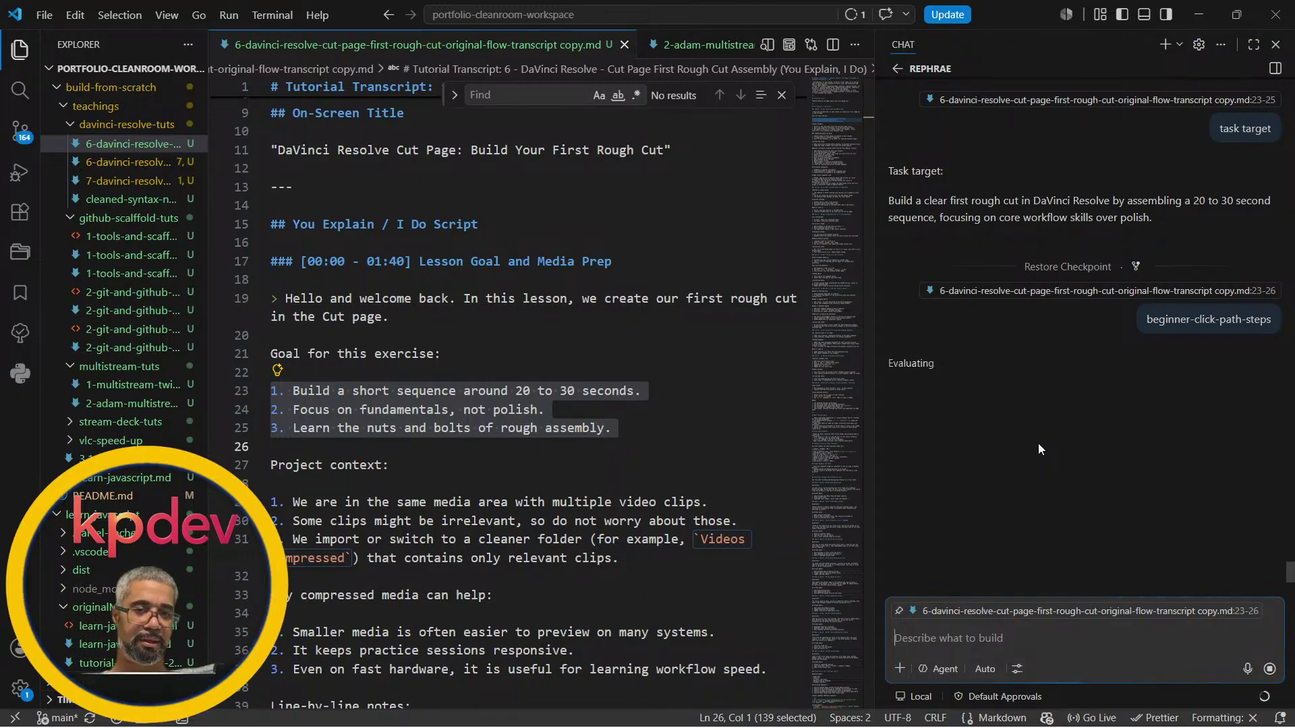
# - Launch DaVinci Resolve and open the local project resolve21-zero-to-hero
pyautogui.press('super')
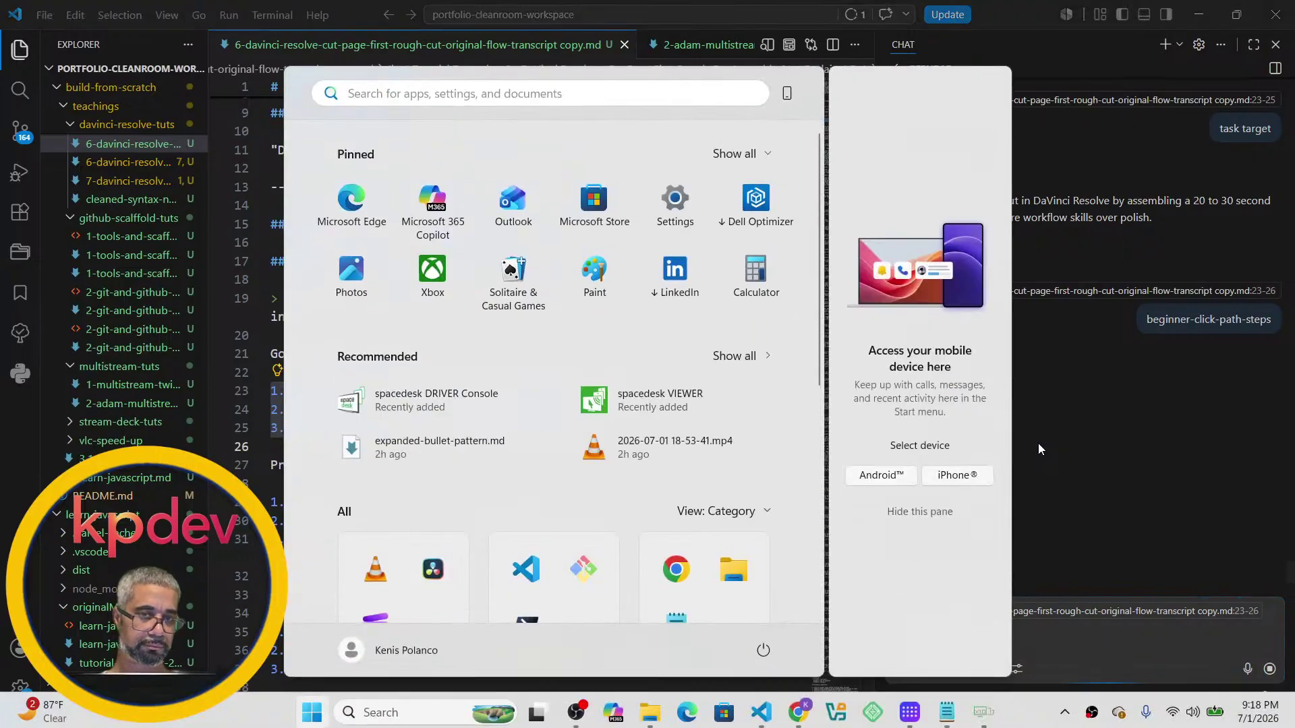
pyautogui.press('super')
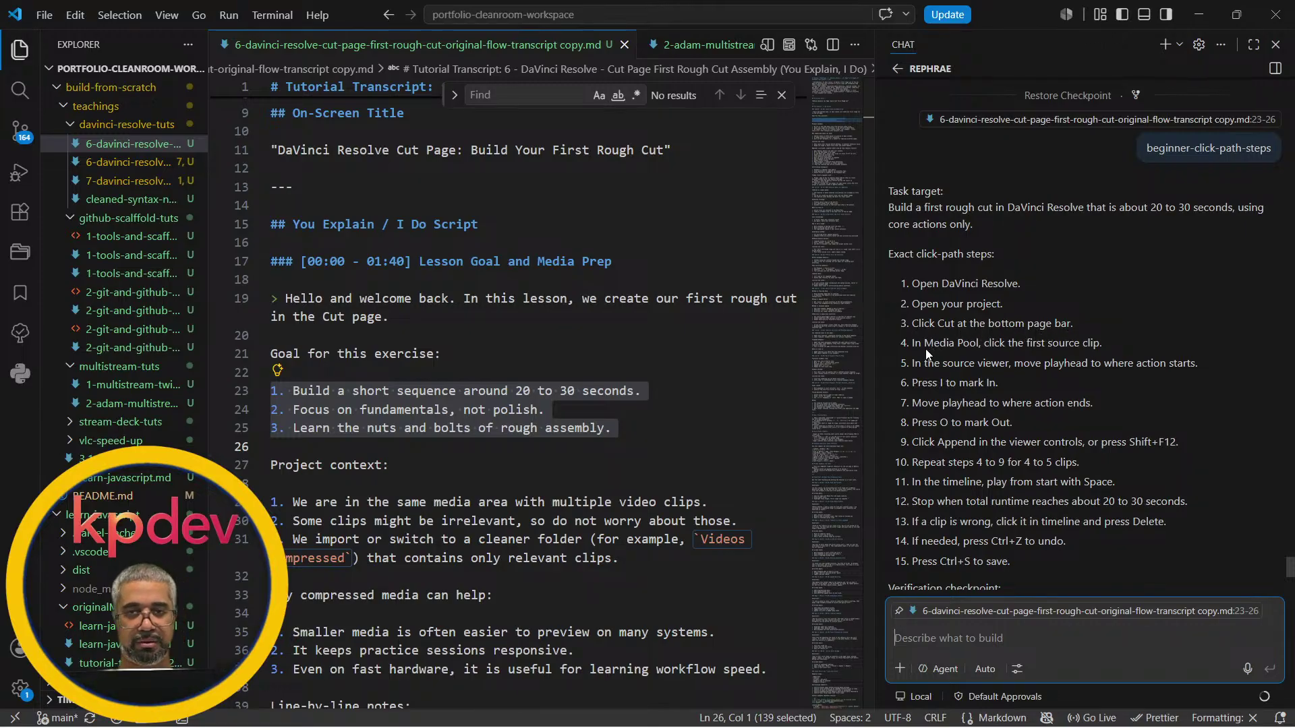
pyautogui.moveTo(742, 725)
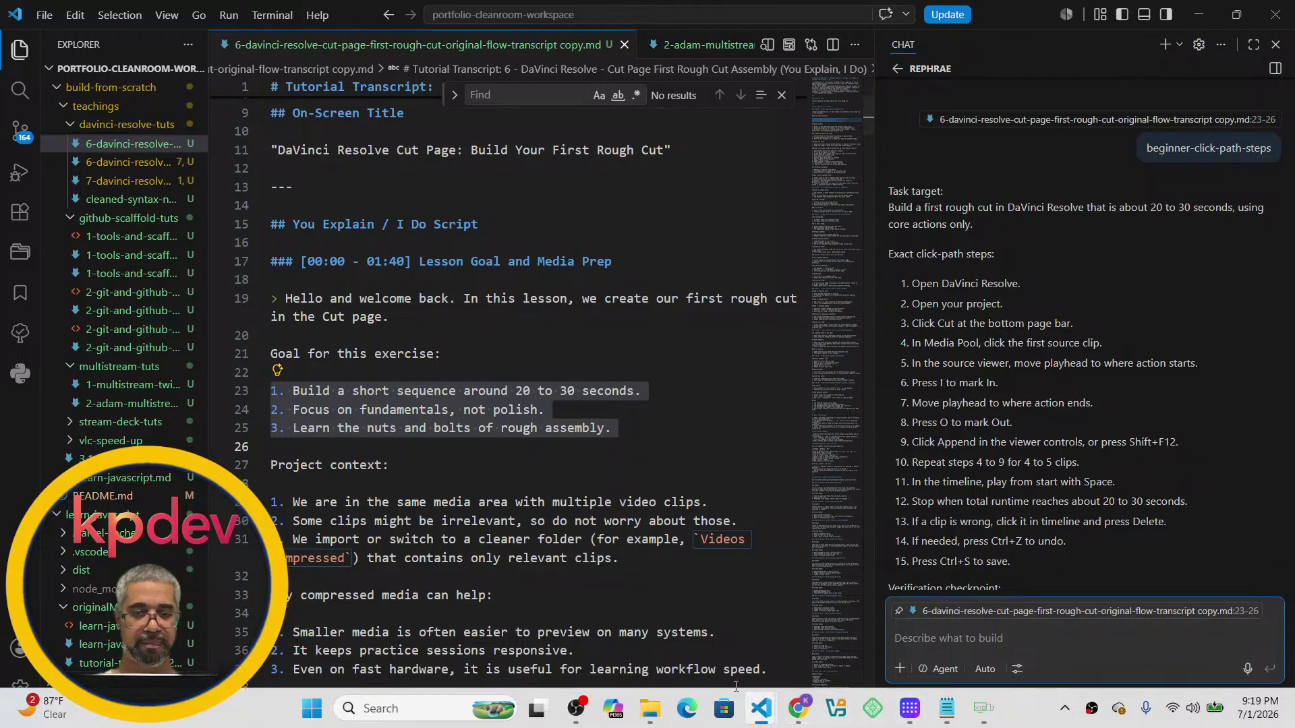
pyautogui.click(404, 706)
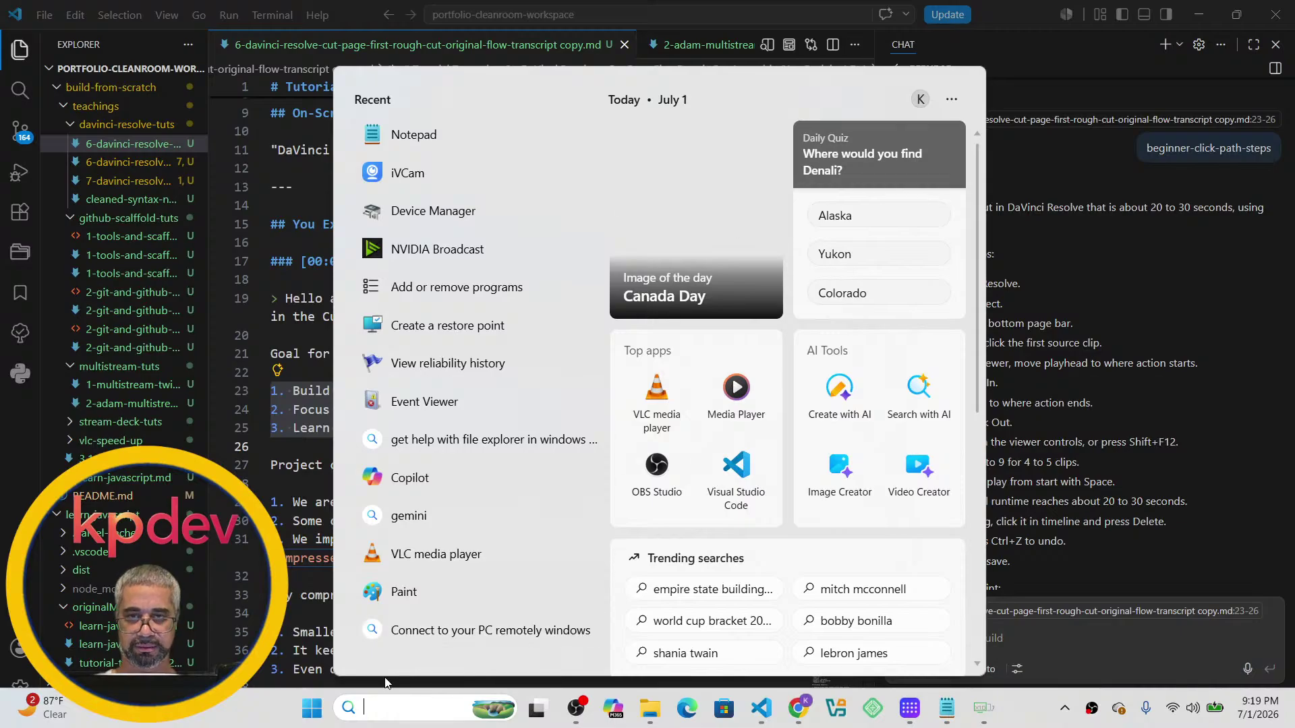
pyautogui.click(309, 712)
pyautogui.click(310, 711)
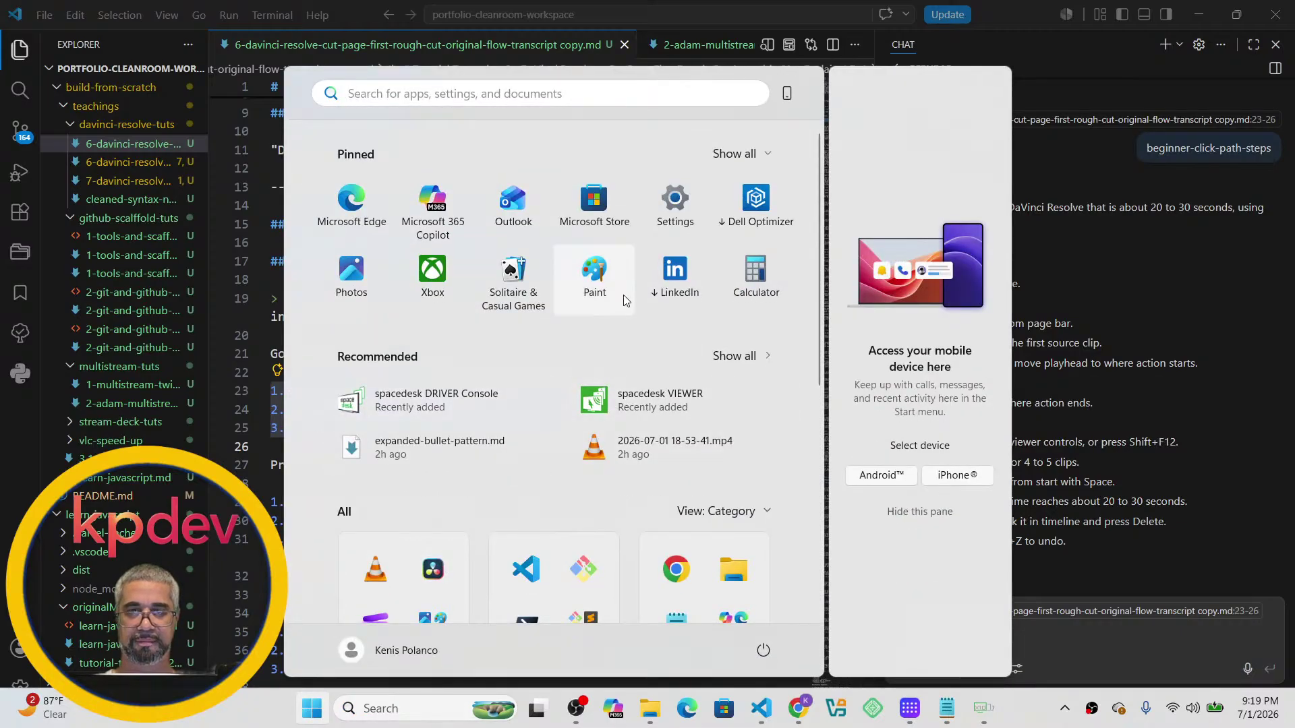
pyautogui.click(1192, 275)
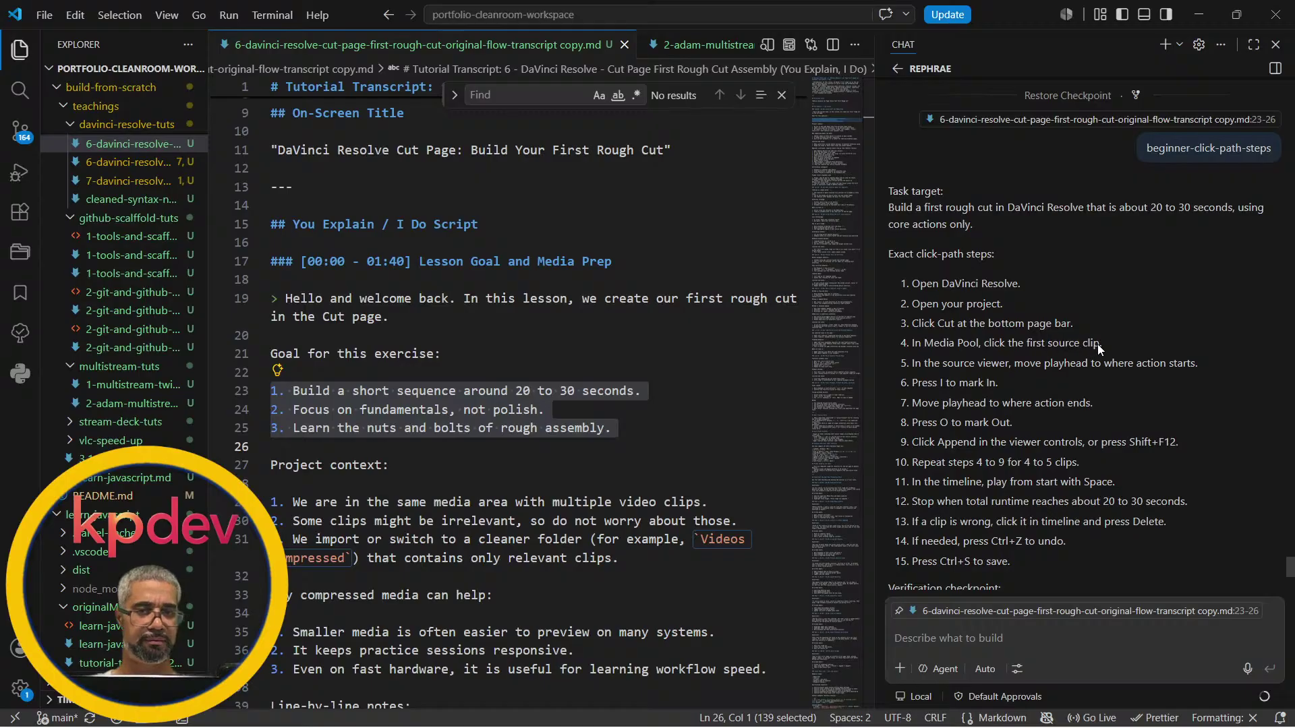
pyautogui.moveTo(992, 723)
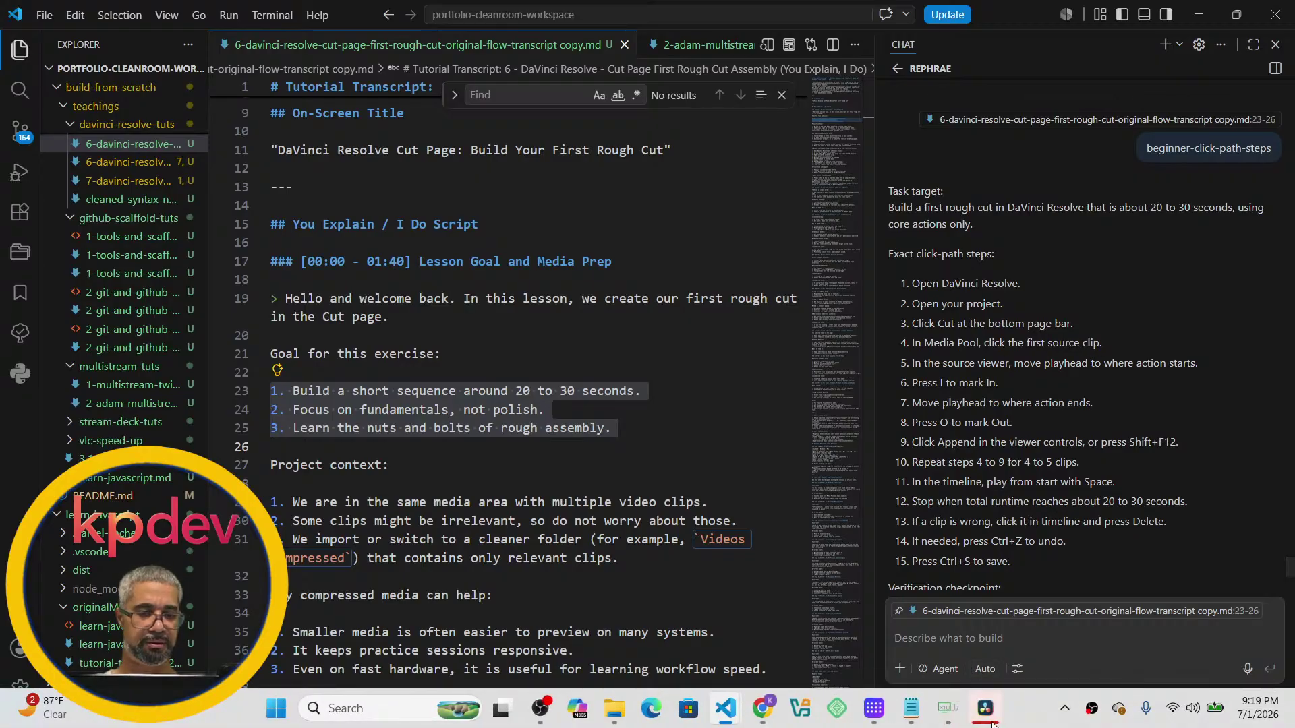
pyautogui.click(991, 724)
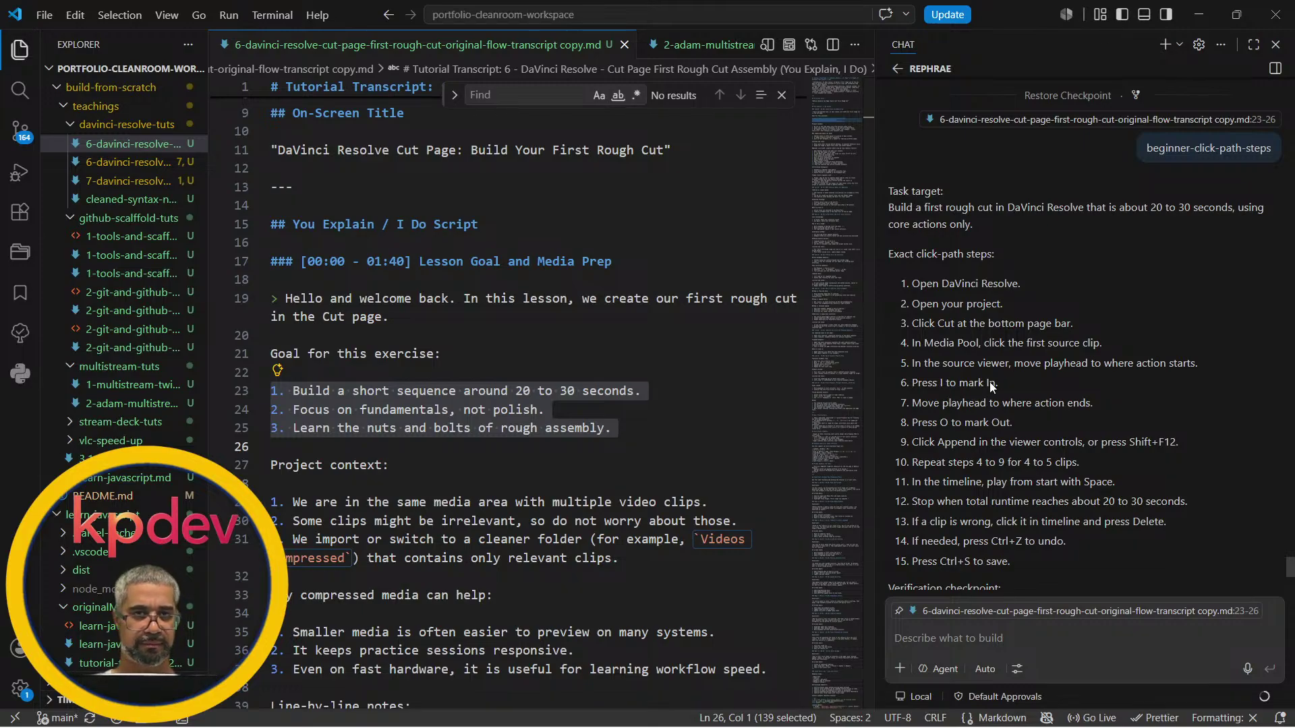
pyautogui.hotkey('alt', 'Tab')
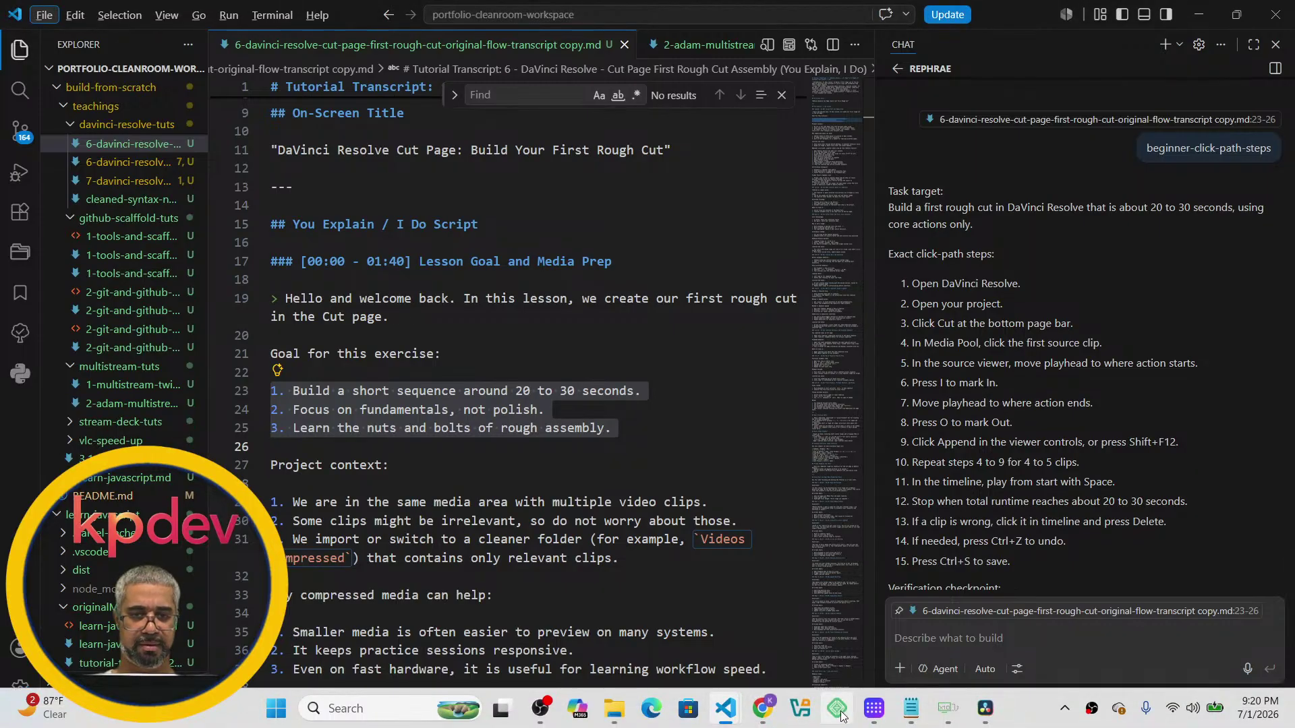
pyautogui.click(984, 707)
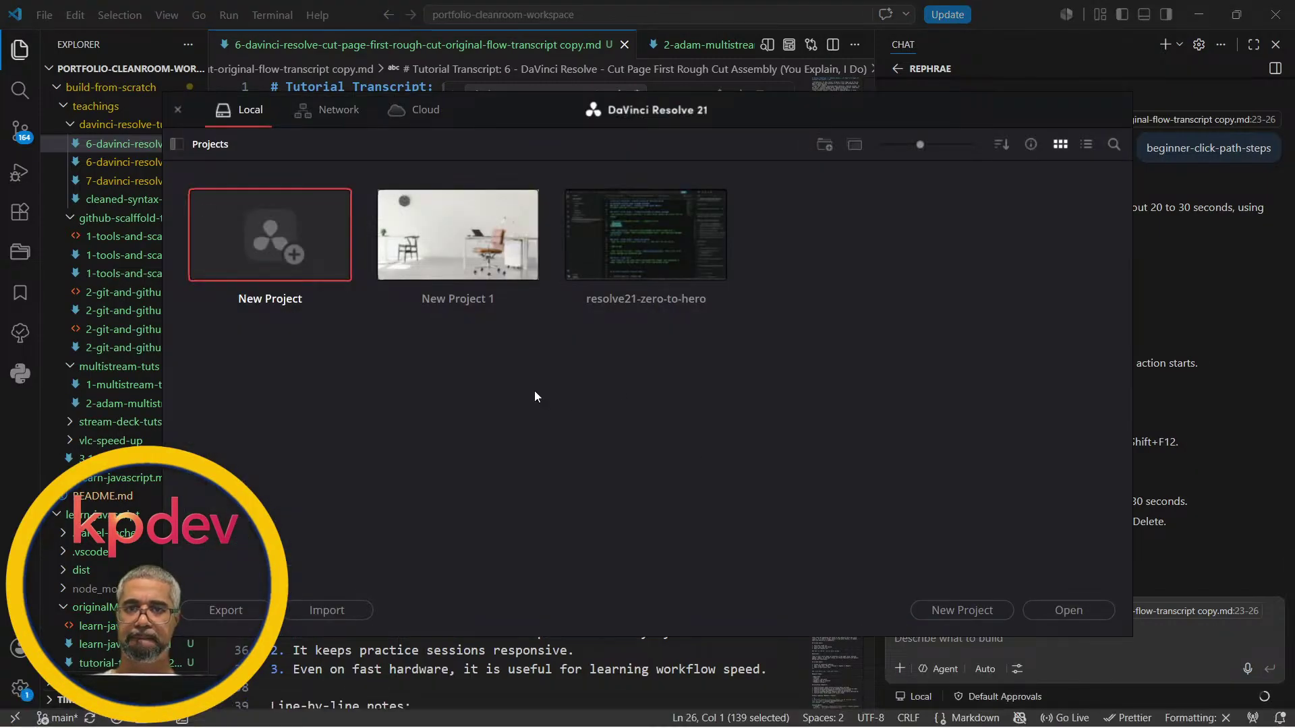
pyautogui.doubleClick(652, 257)
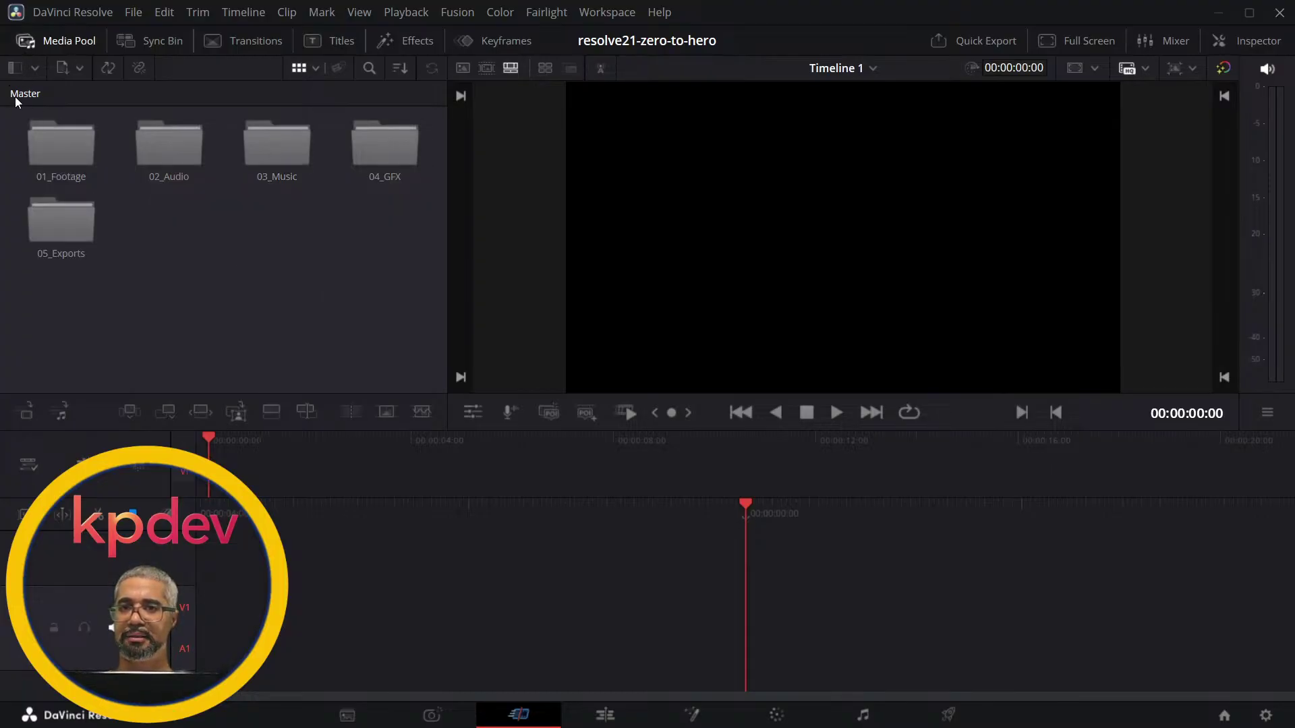
# - Browse the Master bin in the media pool, open 01_Footage and load the vcodingjs.mp4 clip in the source viewer
pyautogui.click(34, 68)
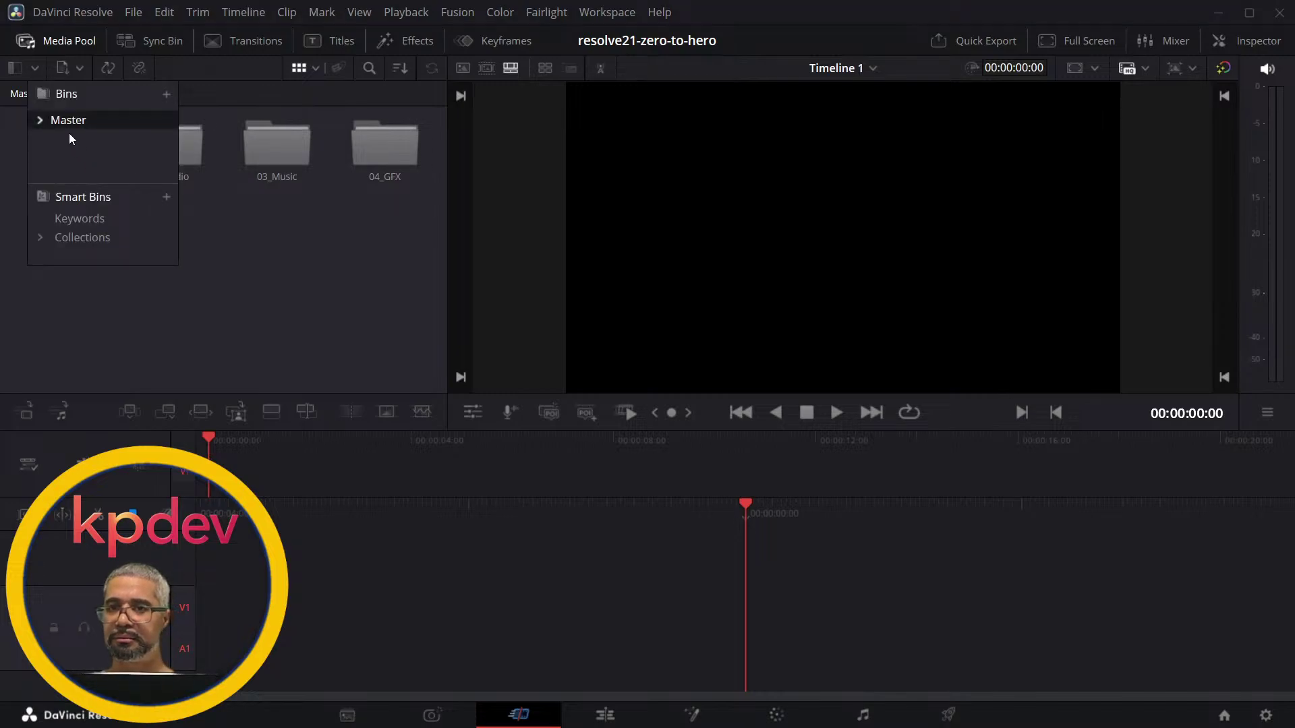
pyautogui.click(39, 120)
pyautogui.click(40, 120)
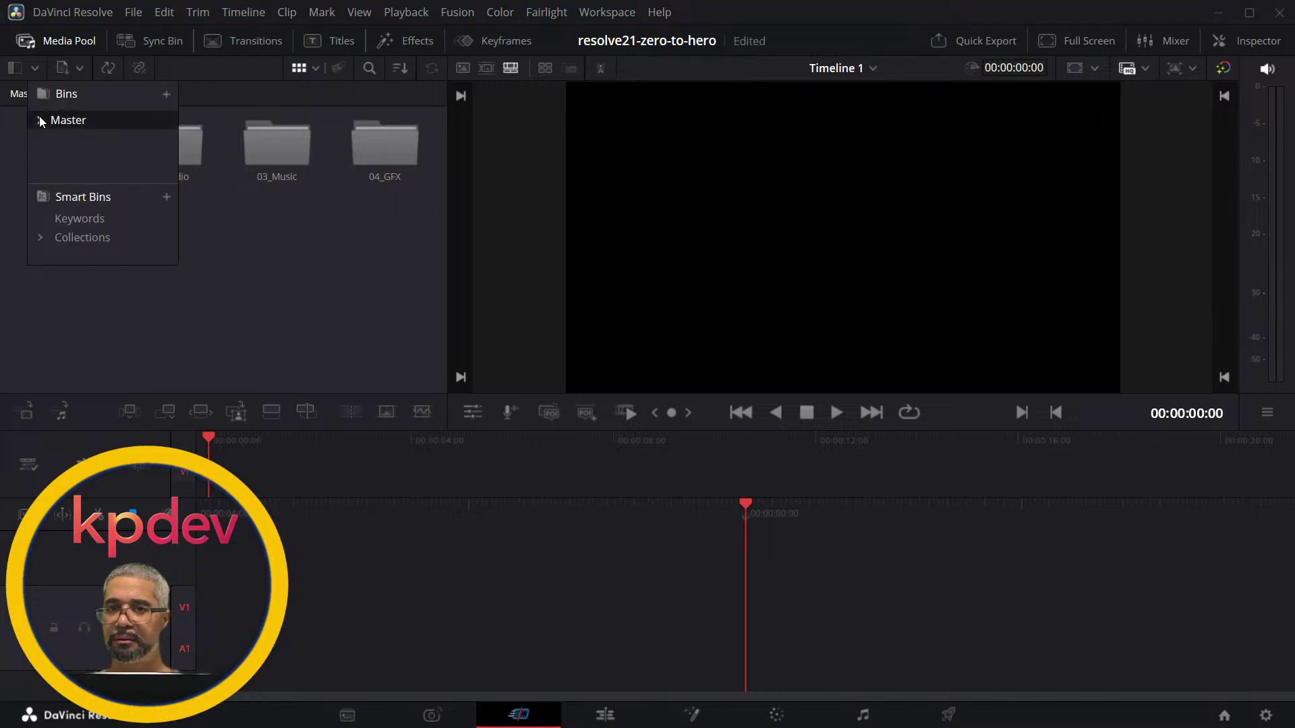
pyautogui.click(39, 120)
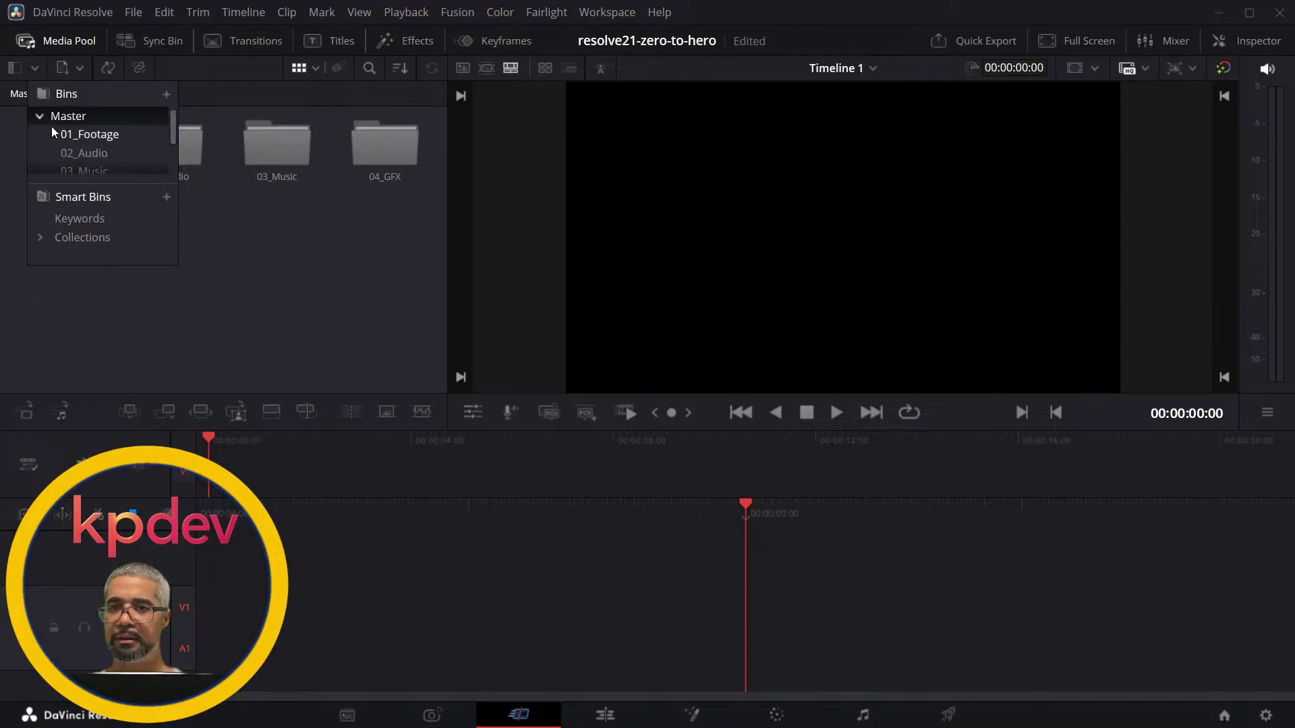
pyautogui.click(273, 299)
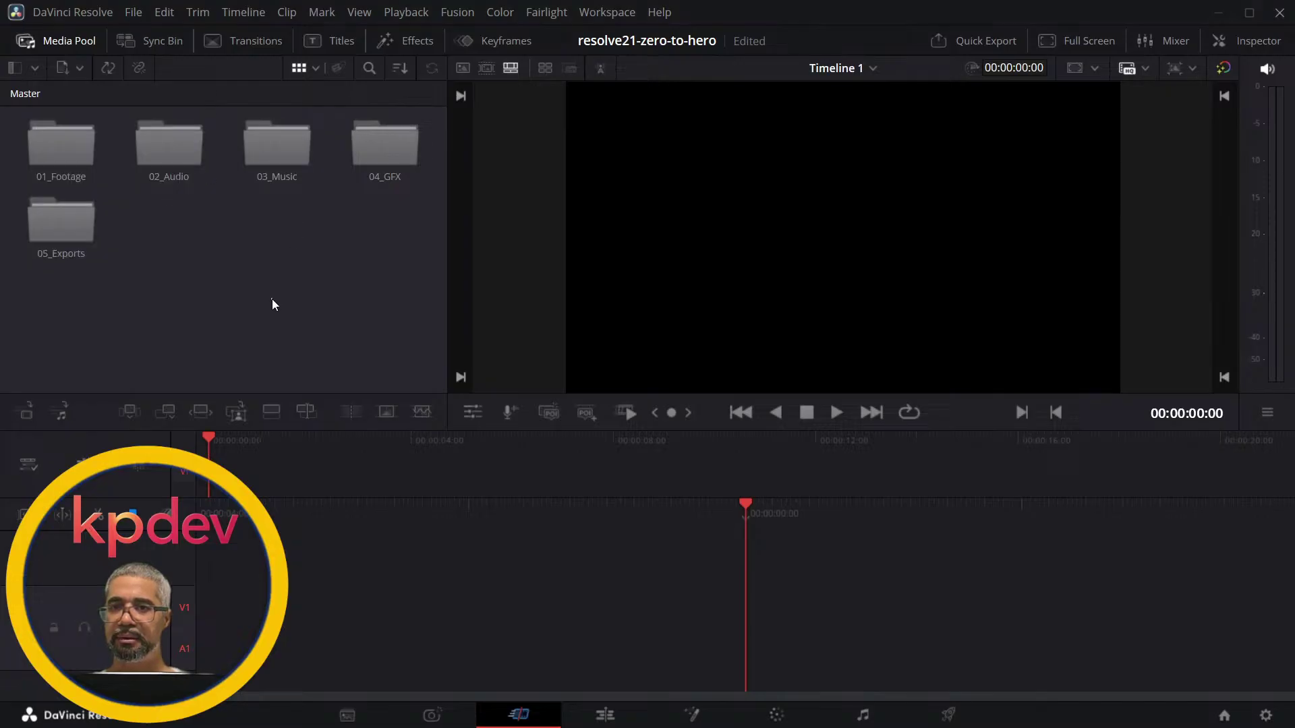
pyautogui.doubleClick(69, 158)
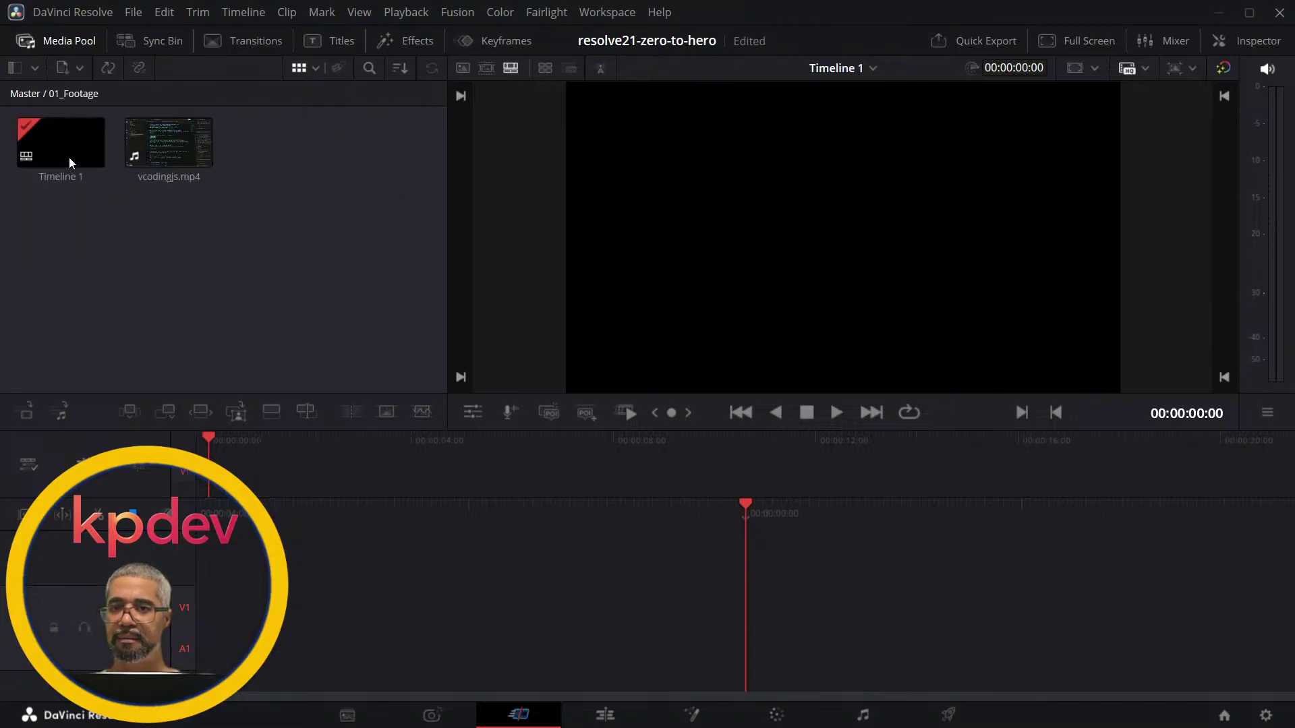
pyautogui.click(166, 147)
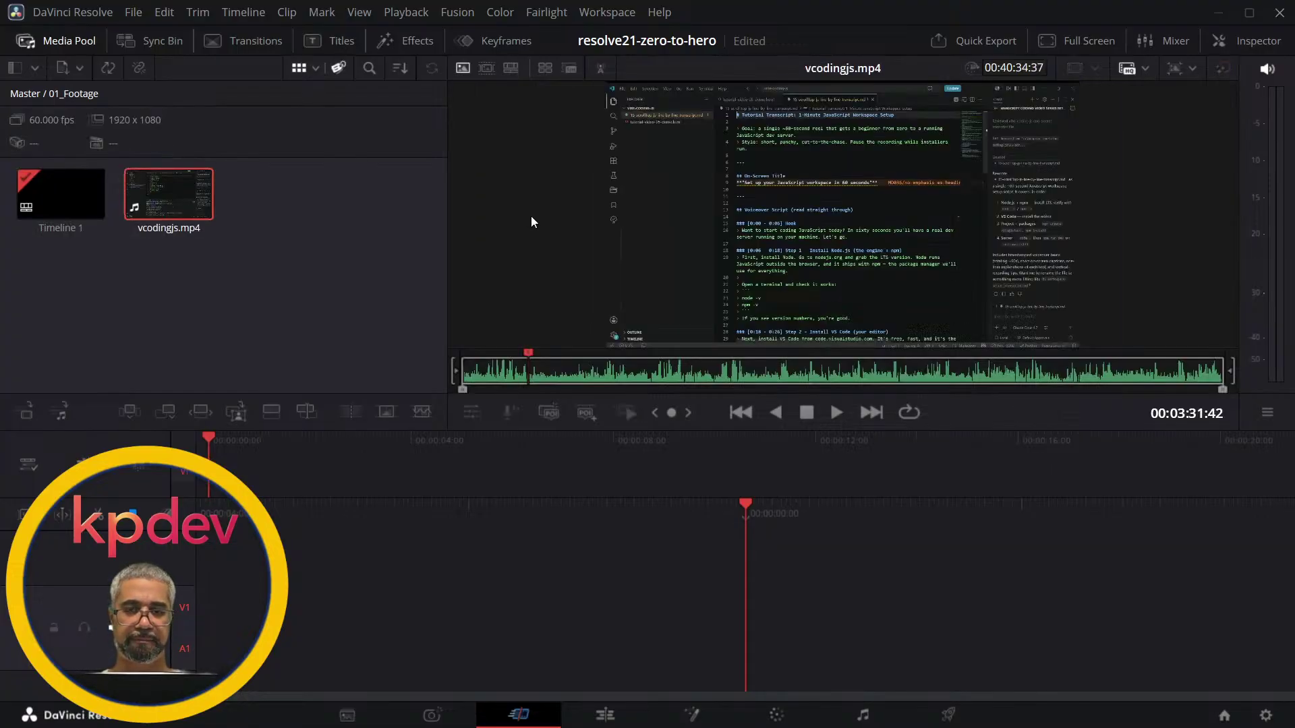
# - Compare the click-path steps in the VS Code chat reply with the Cut page and media pool in DaVinci Resolve
pyautogui.hotkey('alt', 'Tab')
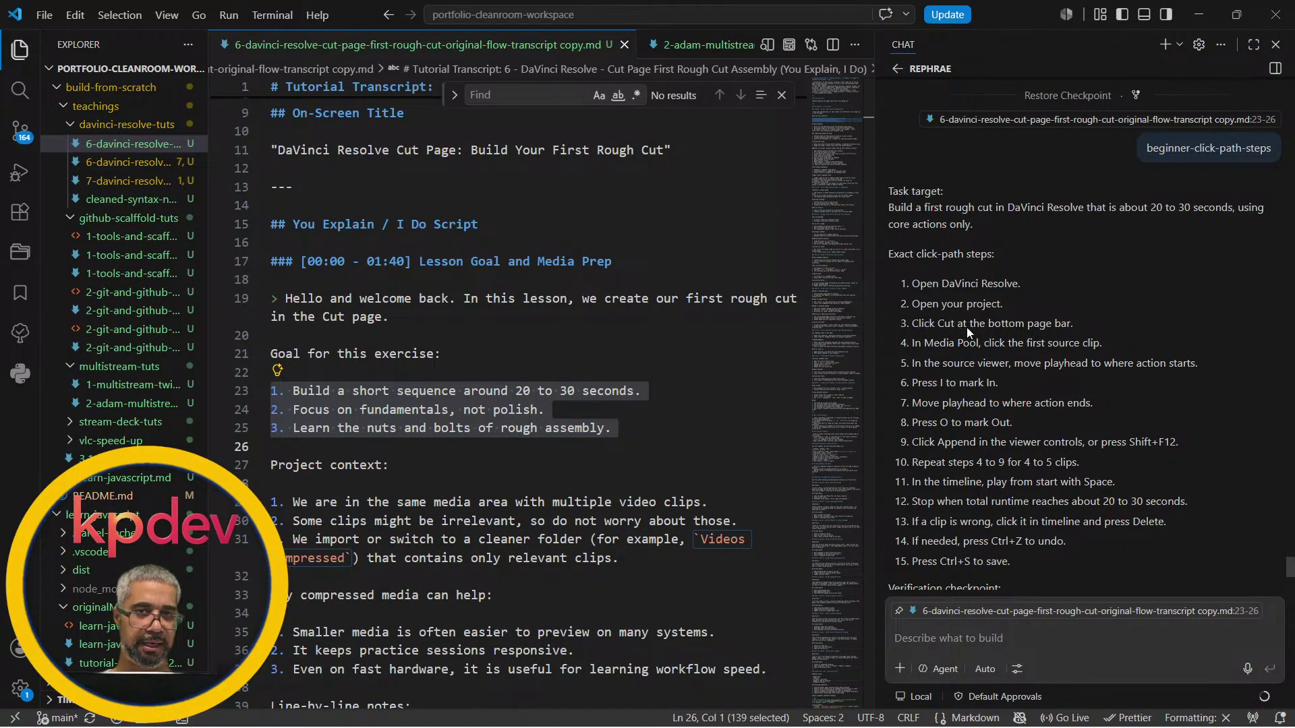
pyautogui.hotkey('alt', 'Tab')
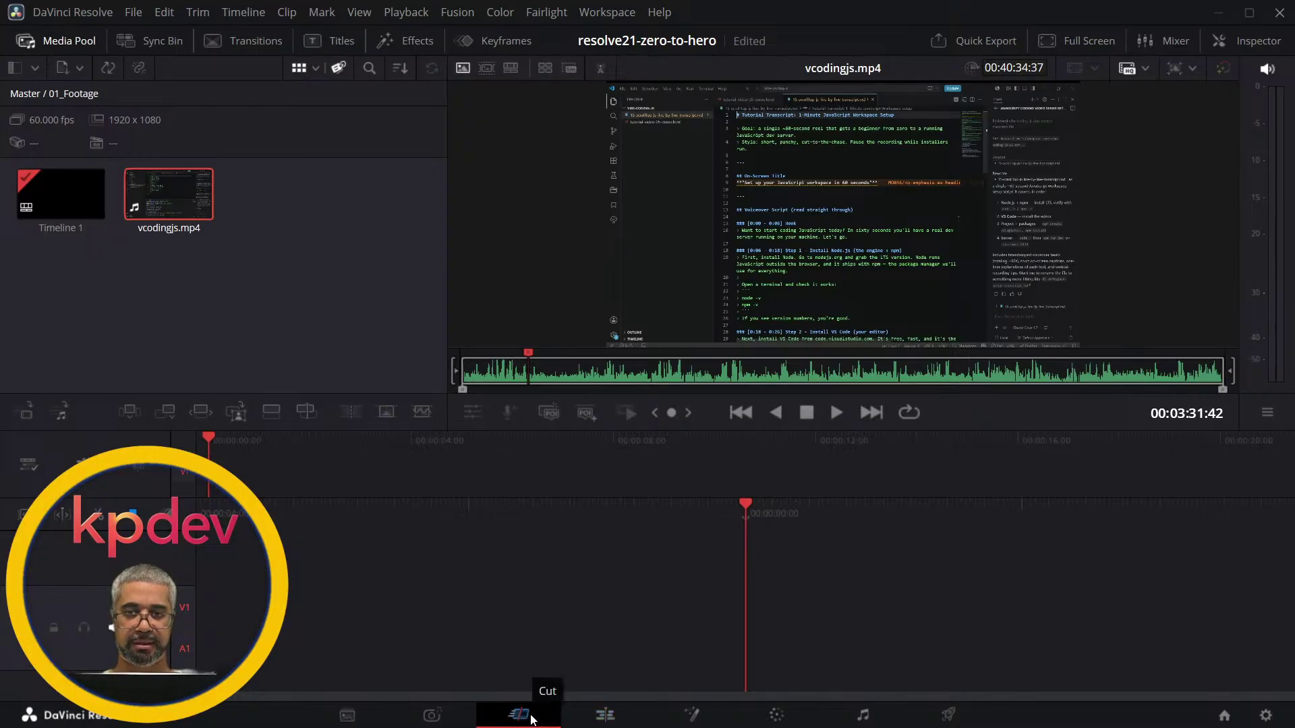
pyautogui.hotkey('alt', 'Tab')
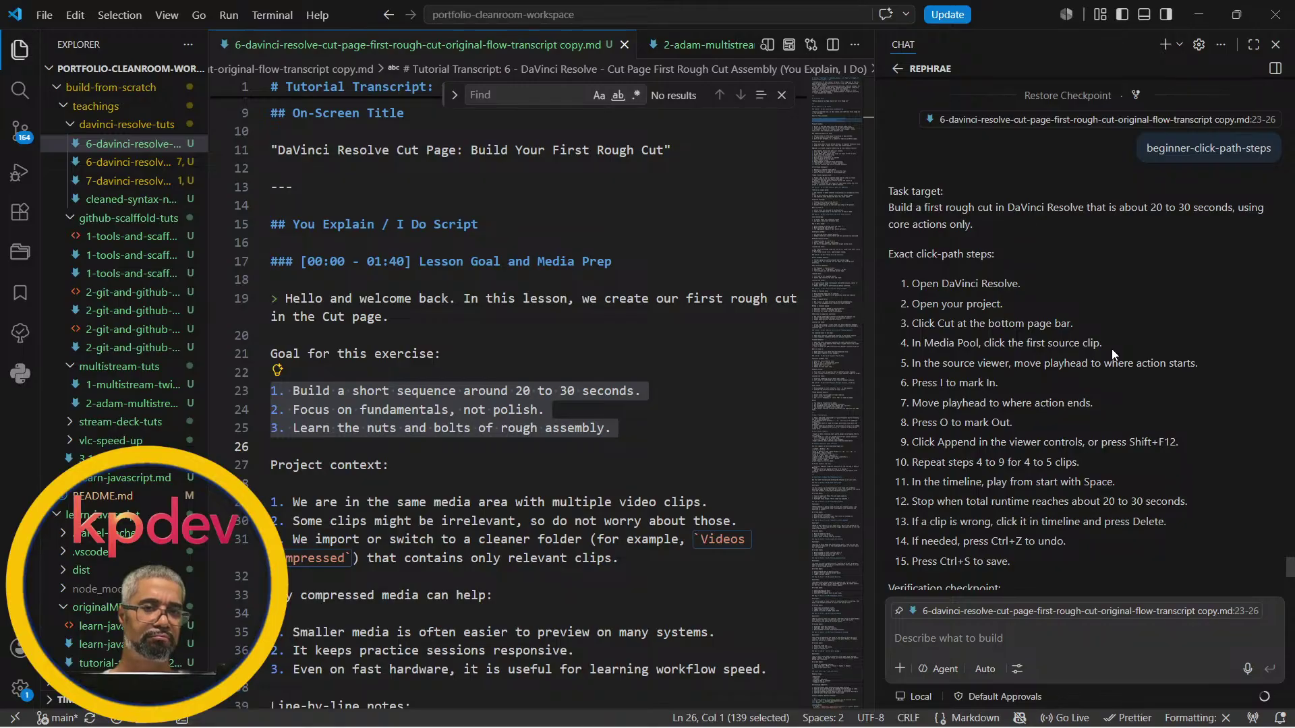
pyautogui.hotkey('alt', 'Tab')
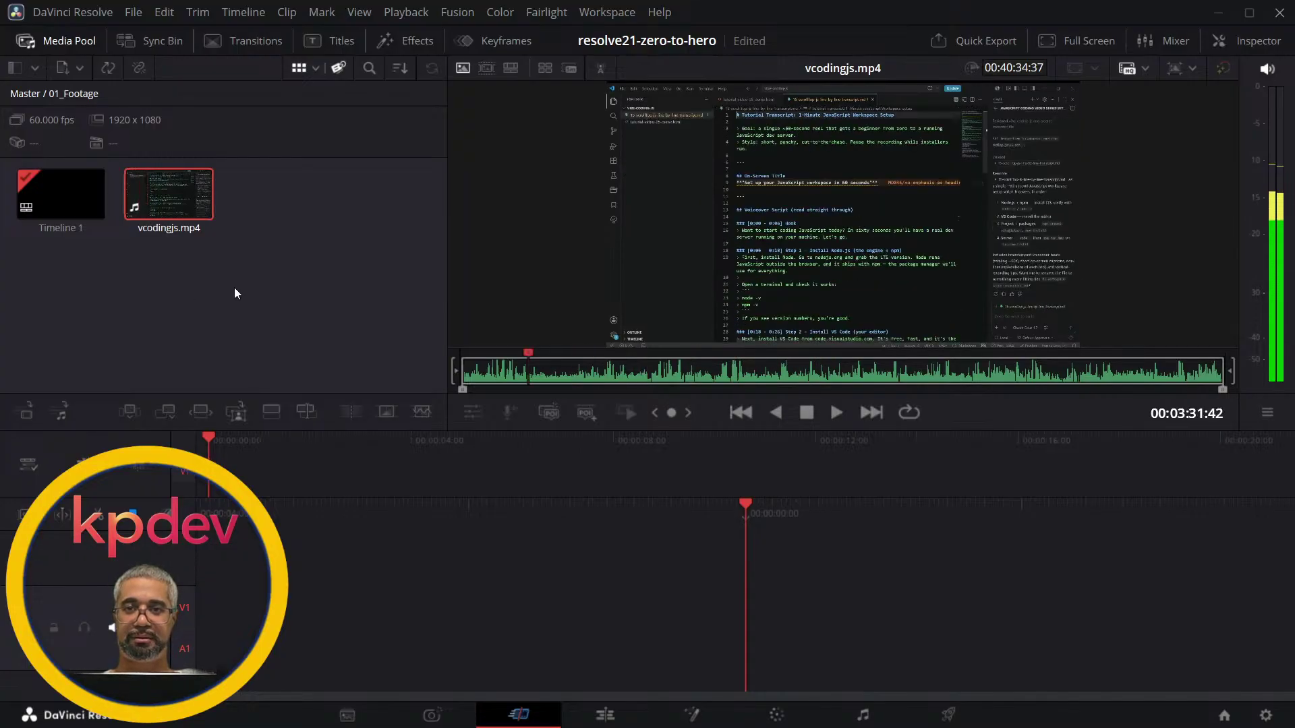
pyautogui.hotkey('alt', 'Tab')
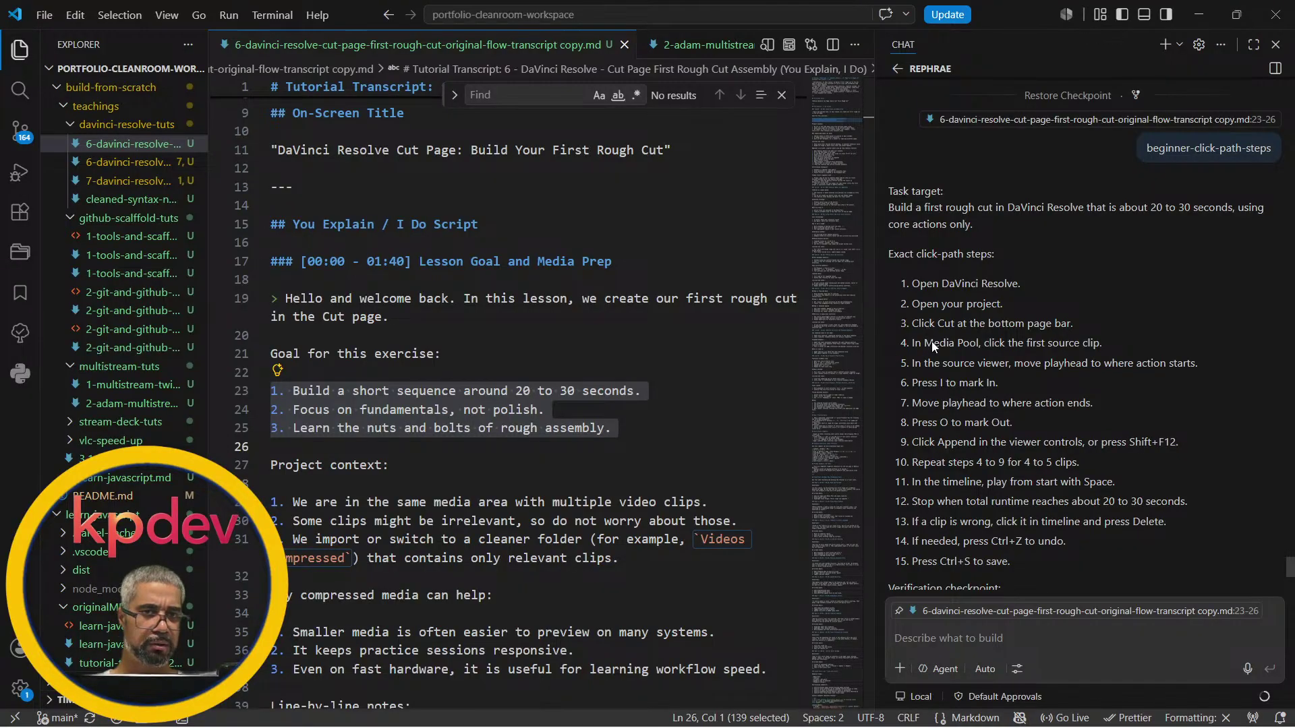
pyautogui.hotkey('alt', 'Tab')
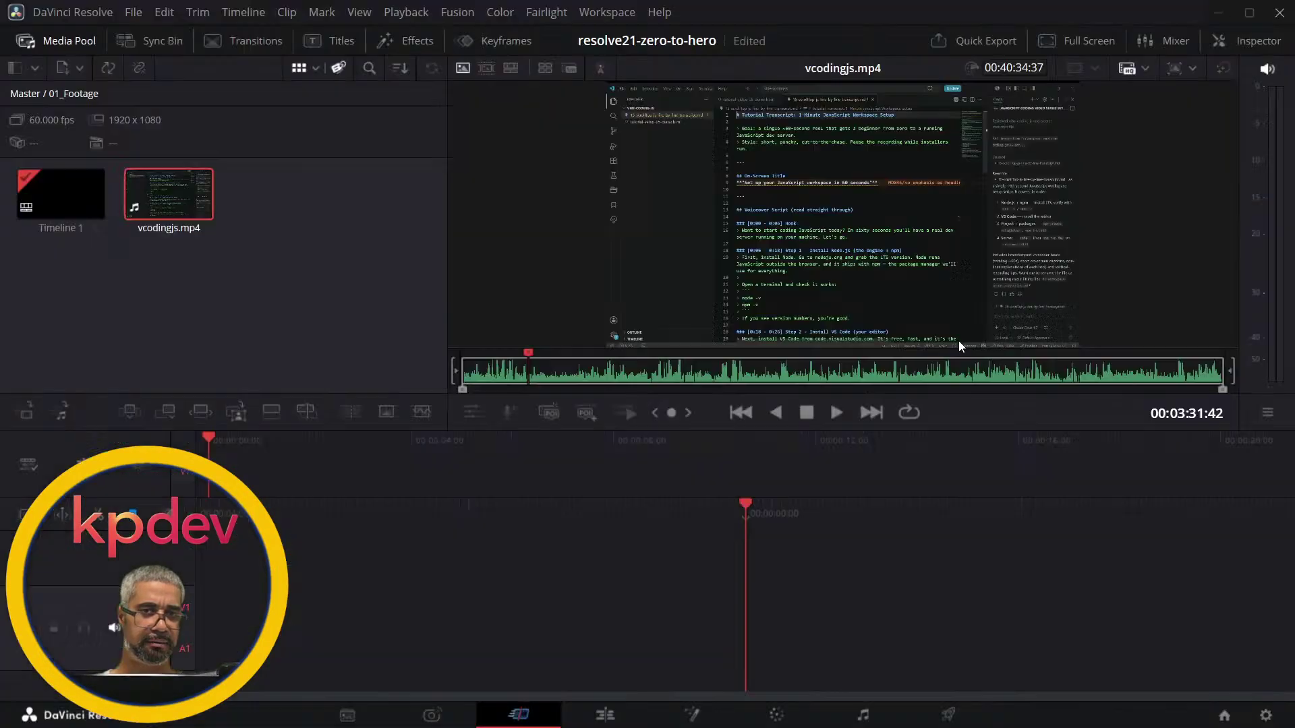
# - Check the source clip and playhead instructions in the VS Code chat reply against the media pool and source viewer in DaVinci Resolve
pyautogui.hotkey('alt', 'Tab')
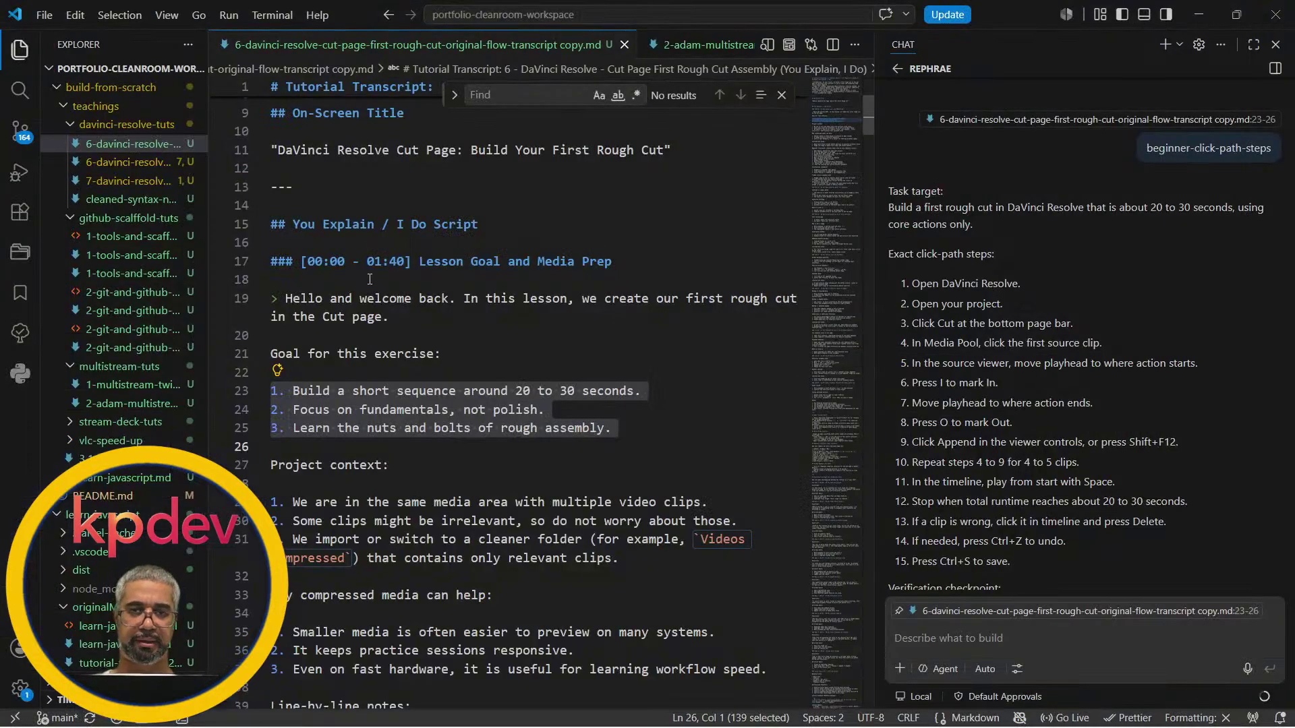
pyautogui.hotkey('alt', 'Tab')
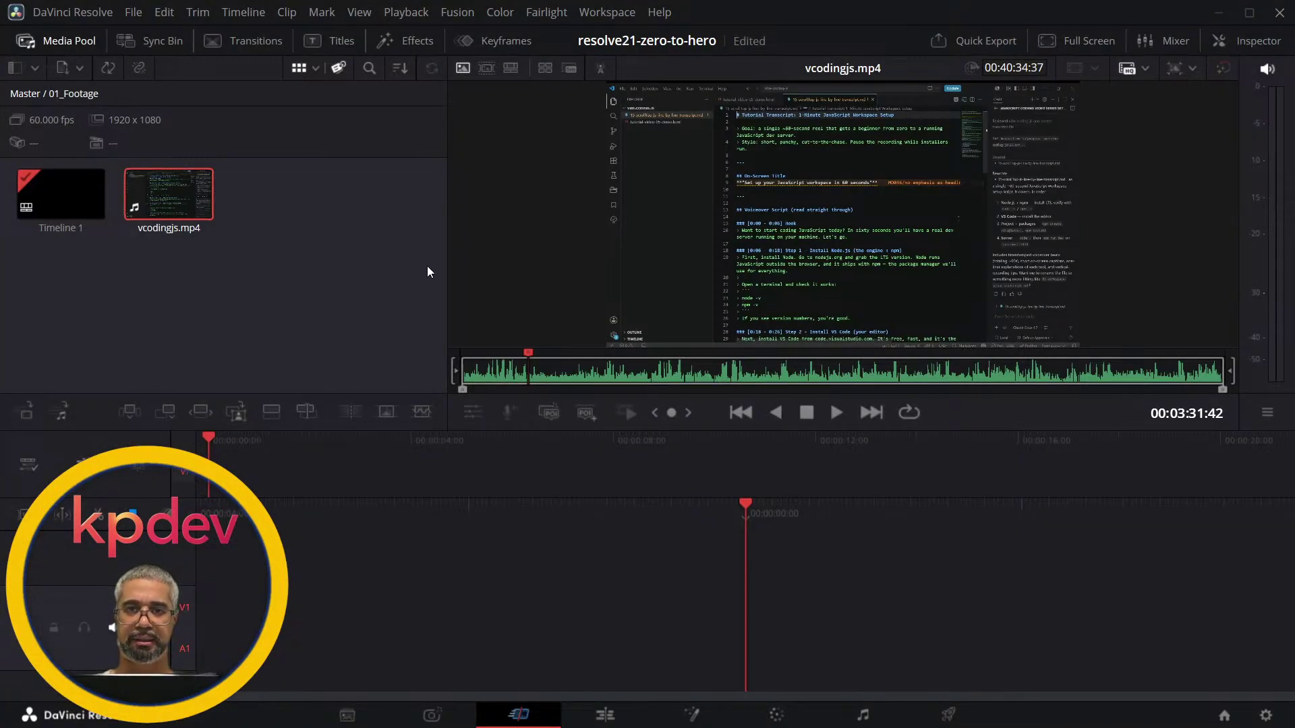
pyautogui.moveTo(450, 255)
pyautogui.mouseDown()
pyautogui.moveTo(384, 251)
pyautogui.moveTo(567, 243)
pyautogui.moveTo(451, 263)
pyautogui.mouseUp()
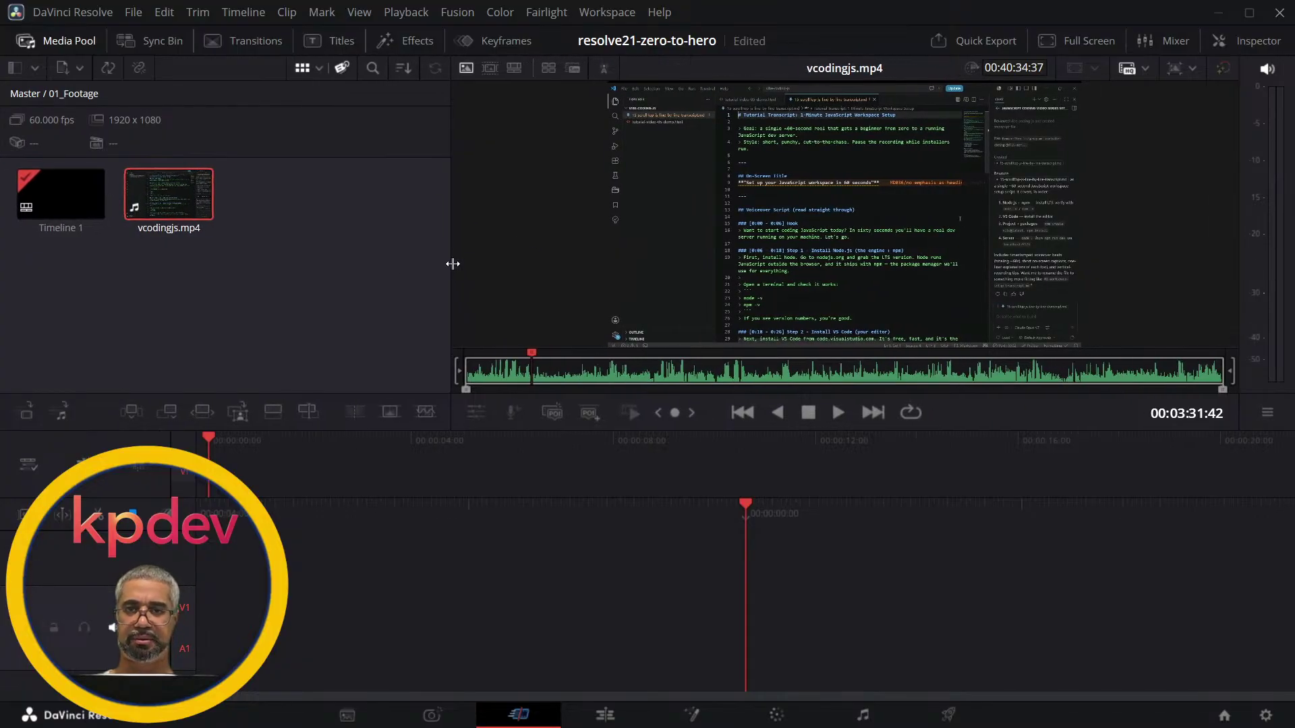
pyautogui.hotkey('alt', 'Tab')
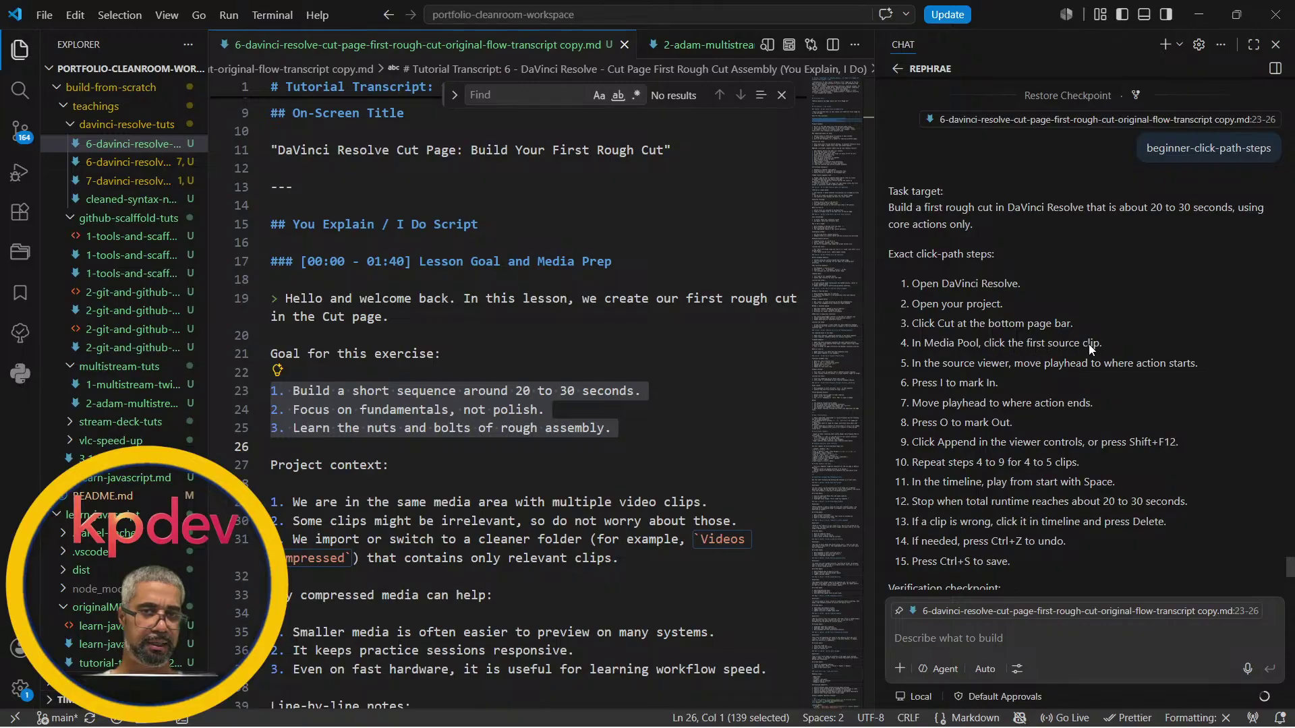
pyautogui.hotkey('alt', 'Tab')
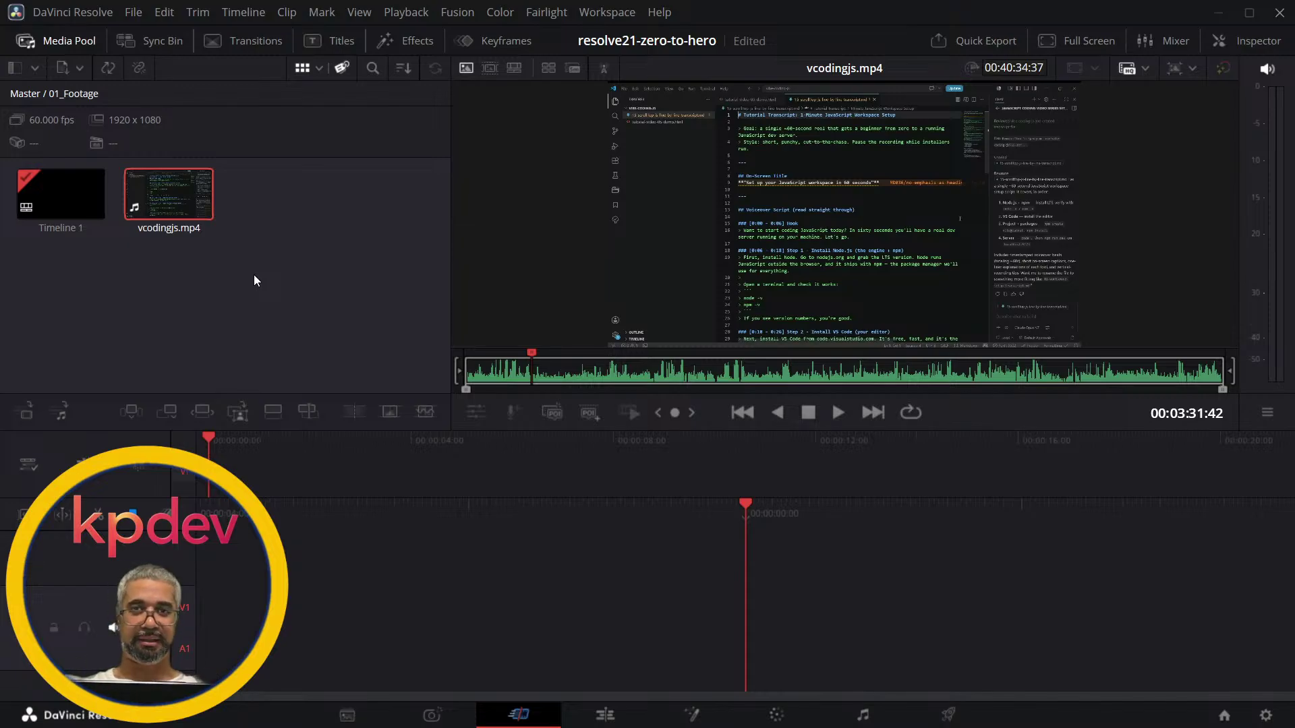
pyautogui.hotkey('alt', 'Tab')
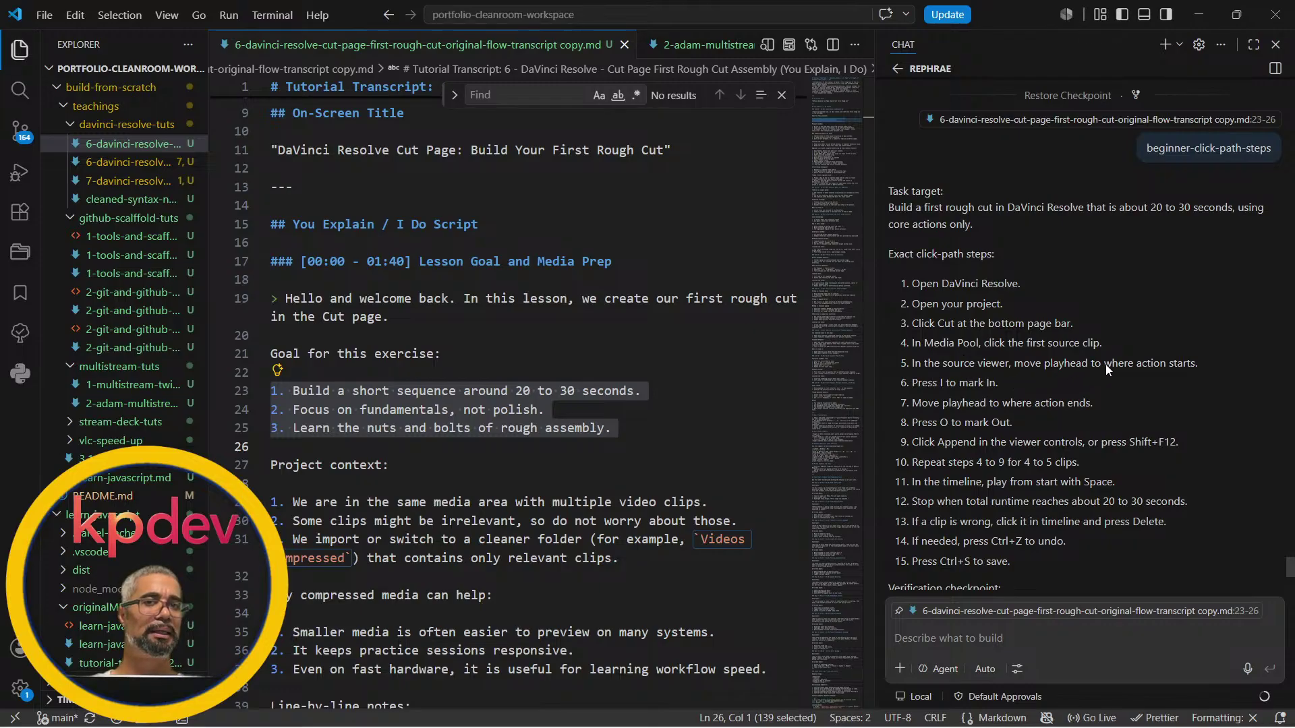
pyautogui.hotkey('alt', 'Tab')
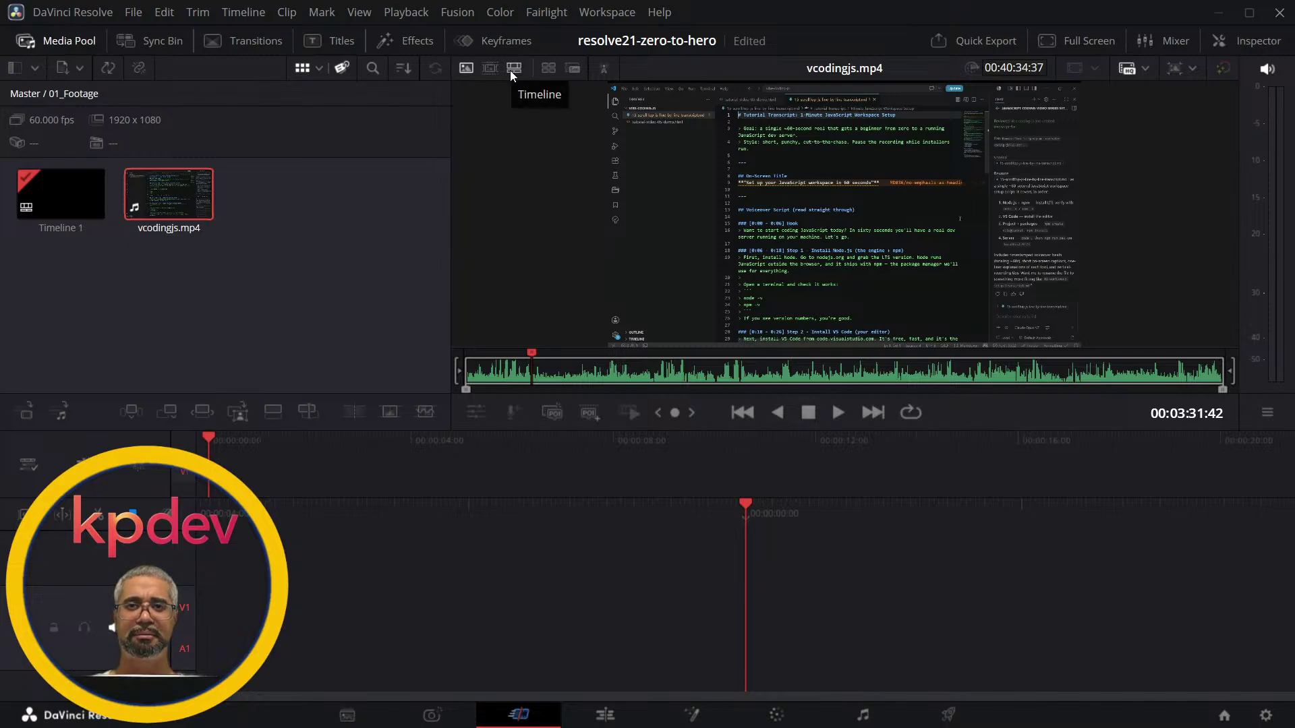
# - Compare the Source Clip, Source Tape and Timeline viewer modes for the 01_Footage bin
pyautogui.click(483, 65)
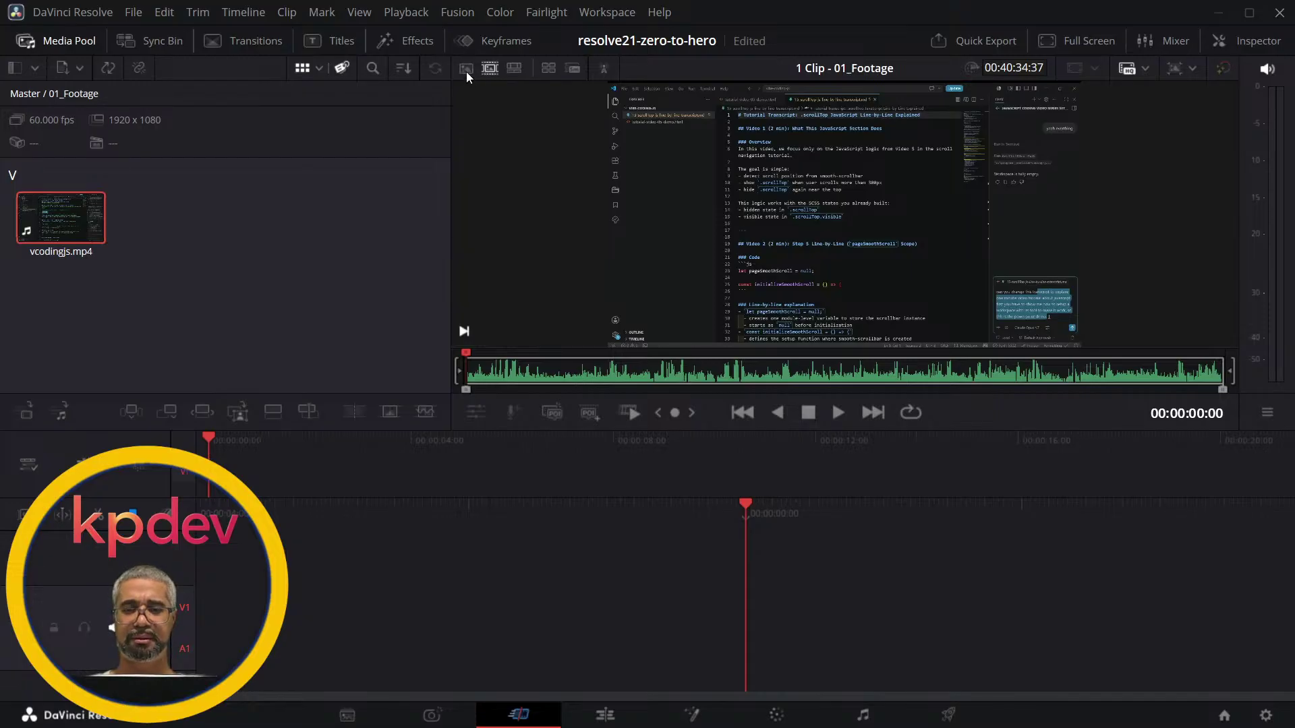
pyautogui.click(467, 72)
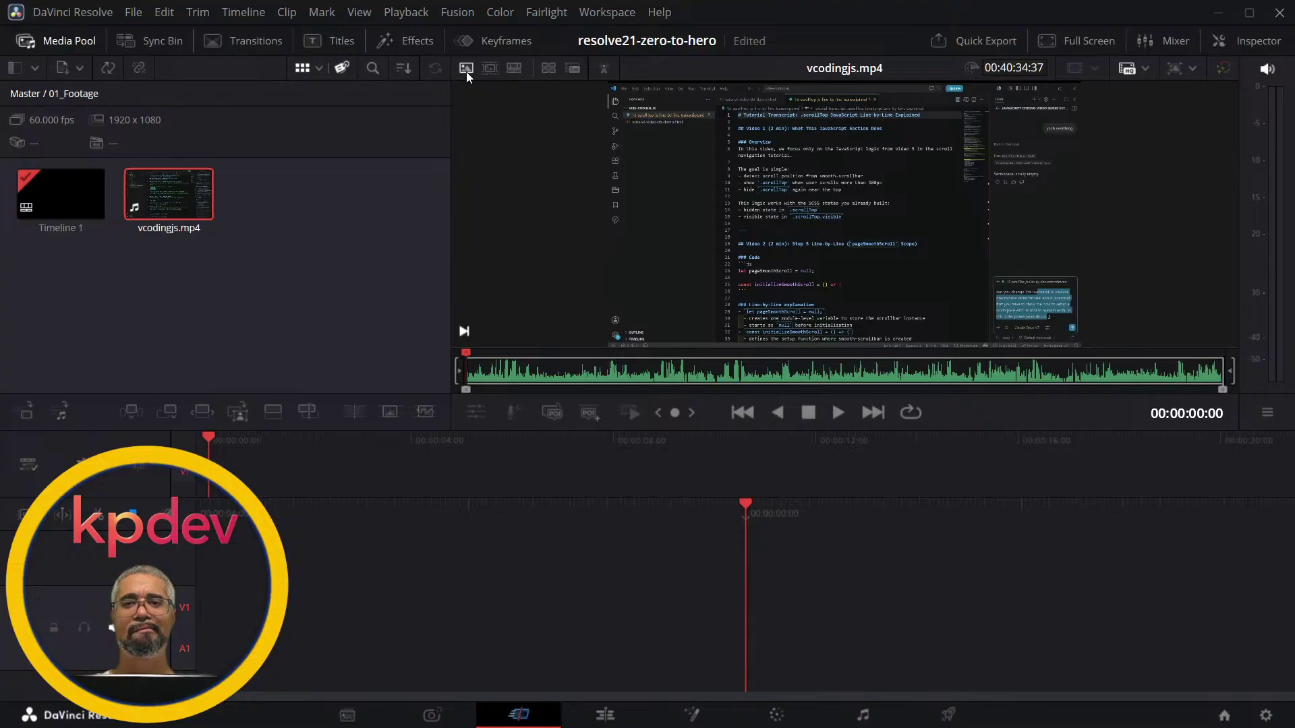
pyautogui.click(513, 68)
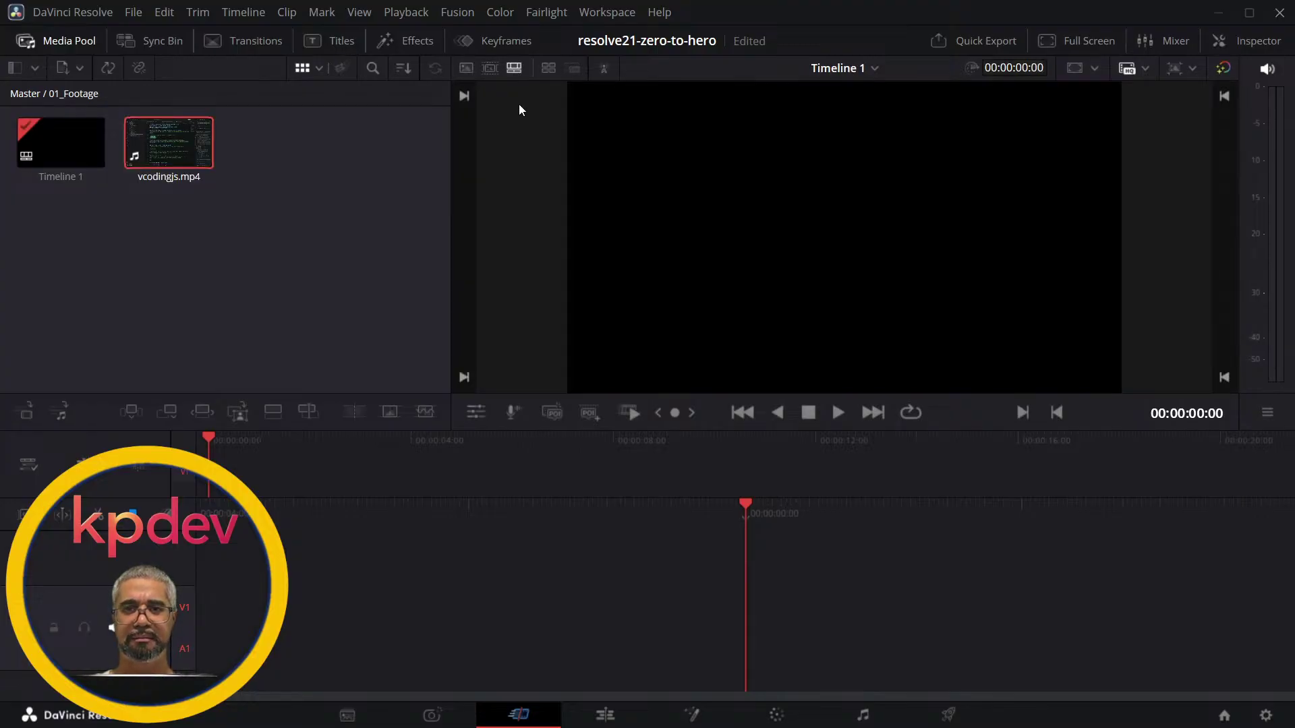
pyautogui.click(491, 67)
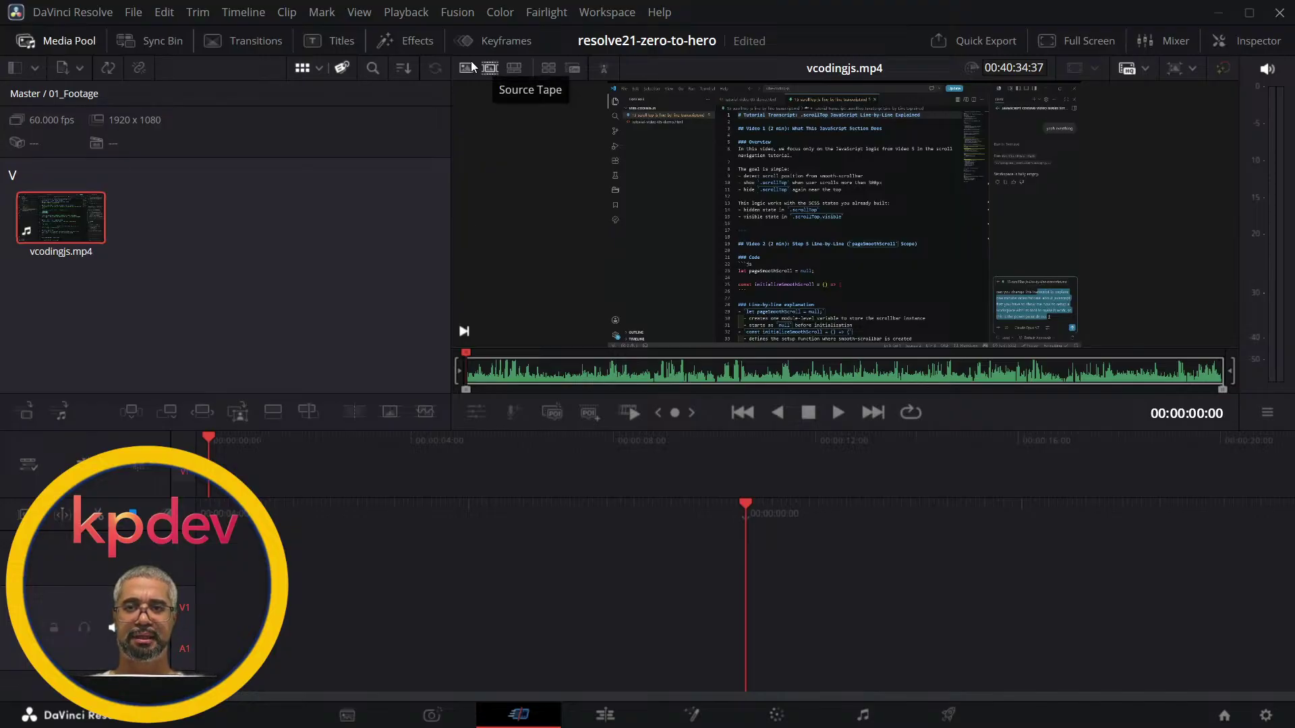
pyautogui.click(466, 68)
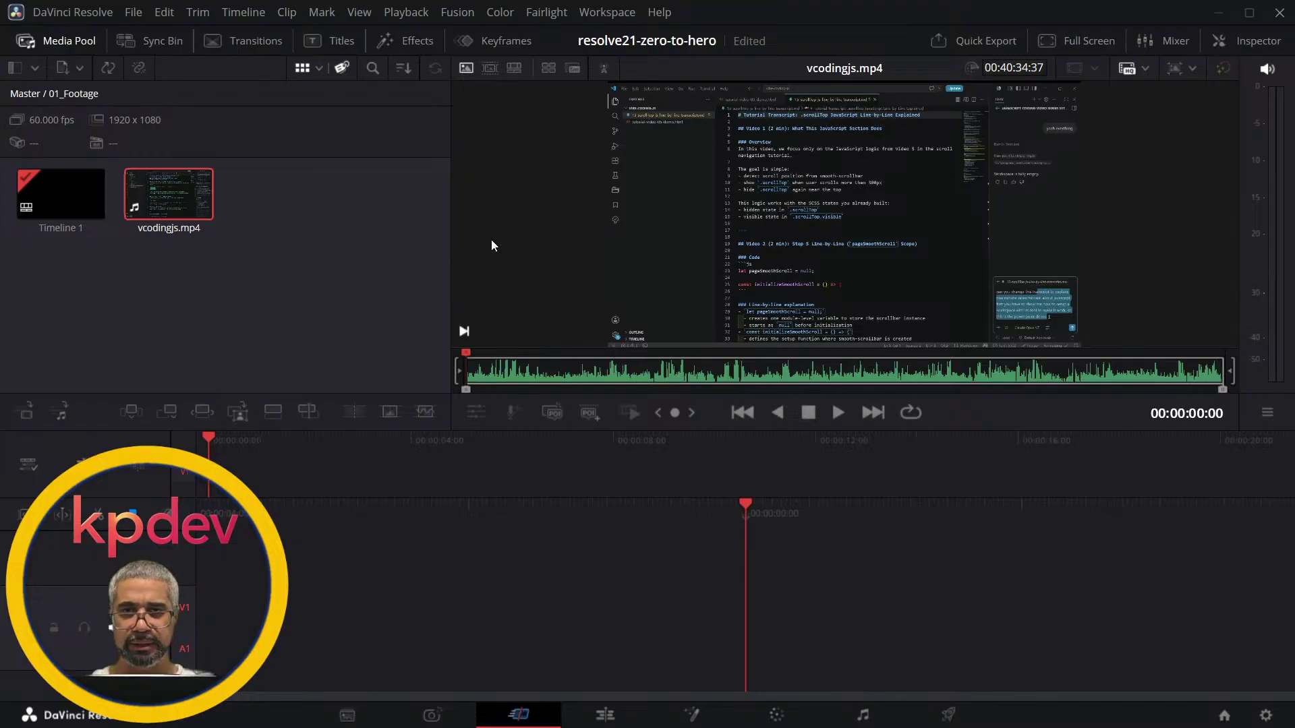
pyautogui.click(487, 70)
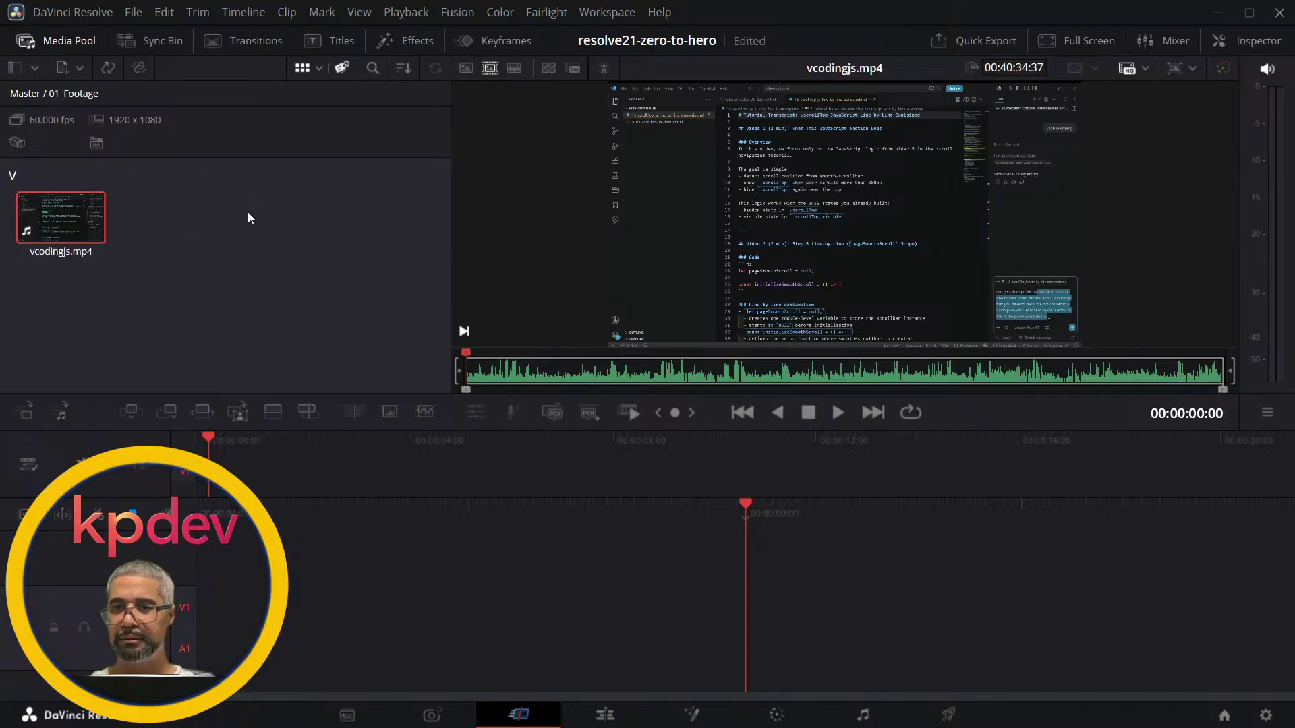
pyautogui.click(466, 68)
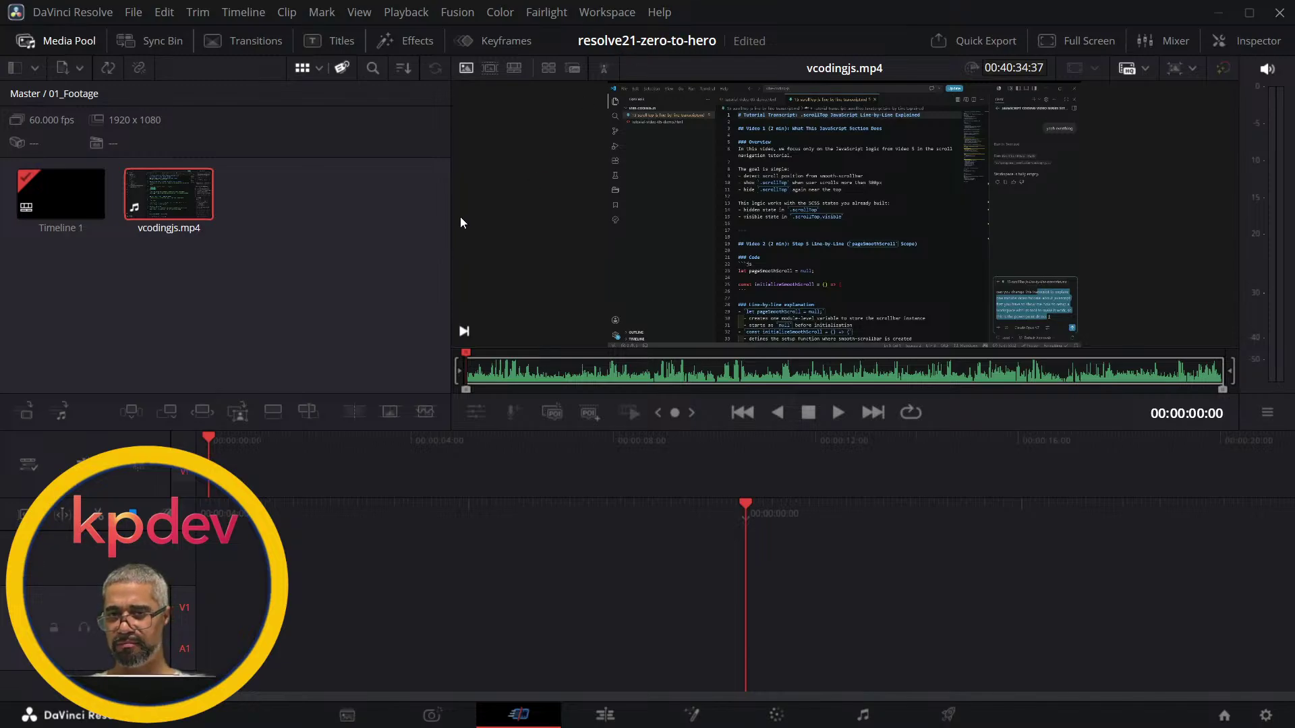
pyautogui.click(491, 70)
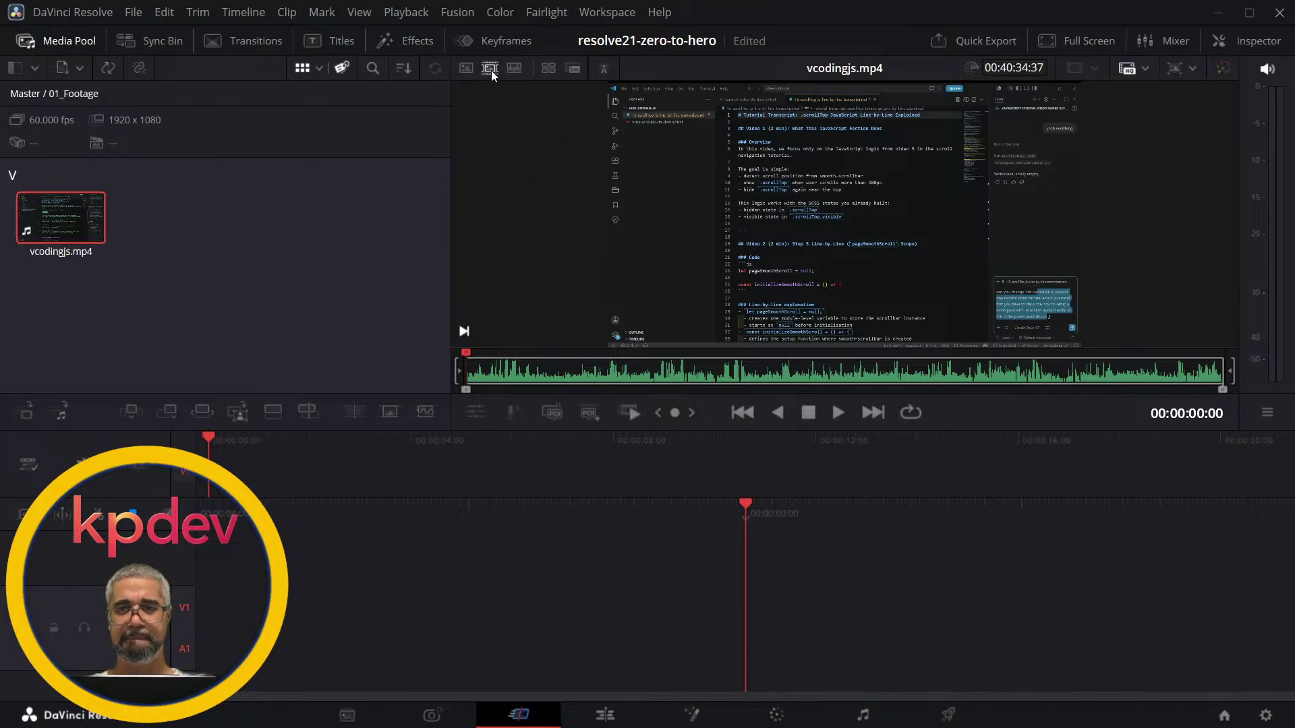
# - Show vcodingjs.mp4 in Source Tape mode and move its playhead to 00:08:24:16 as the start of the action
pyautogui.doubleClick(65, 225)
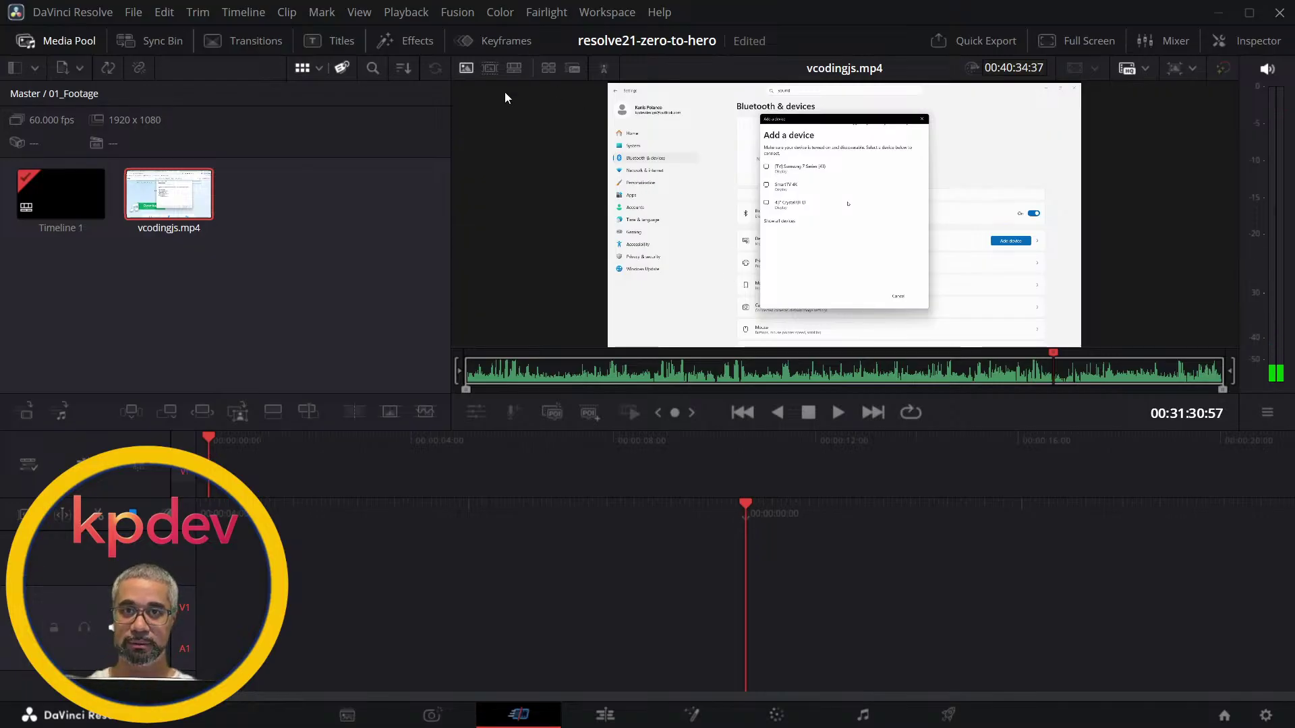
pyautogui.click(490, 68)
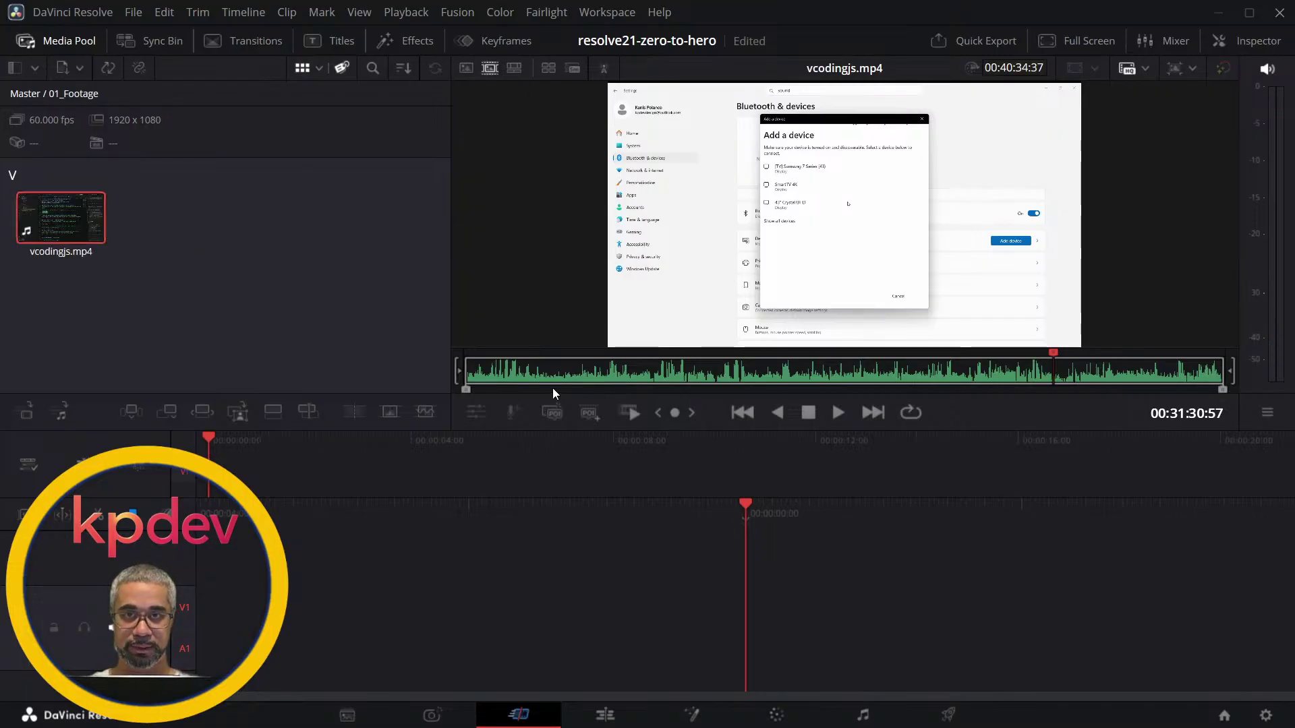
pyautogui.click(552, 371)
pyautogui.hotkey('alt', 'Tab')
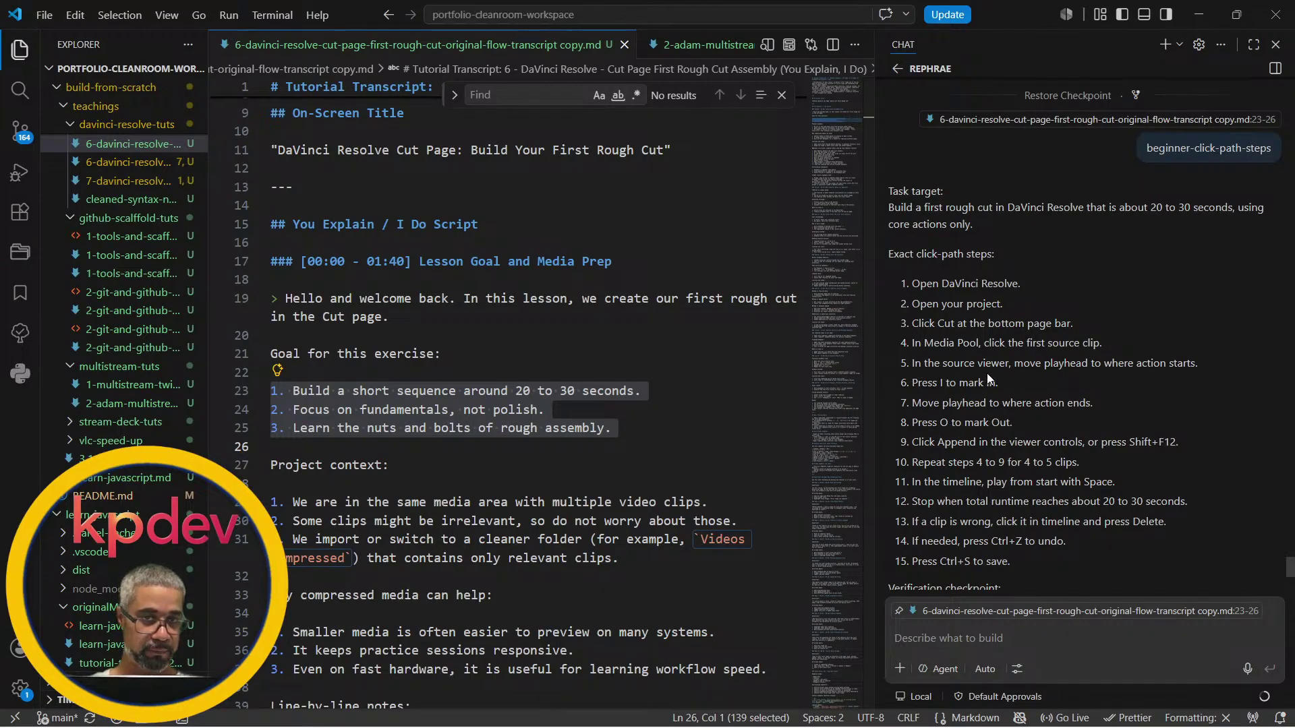
pyautogui.hotkey('alt', 'Tab')
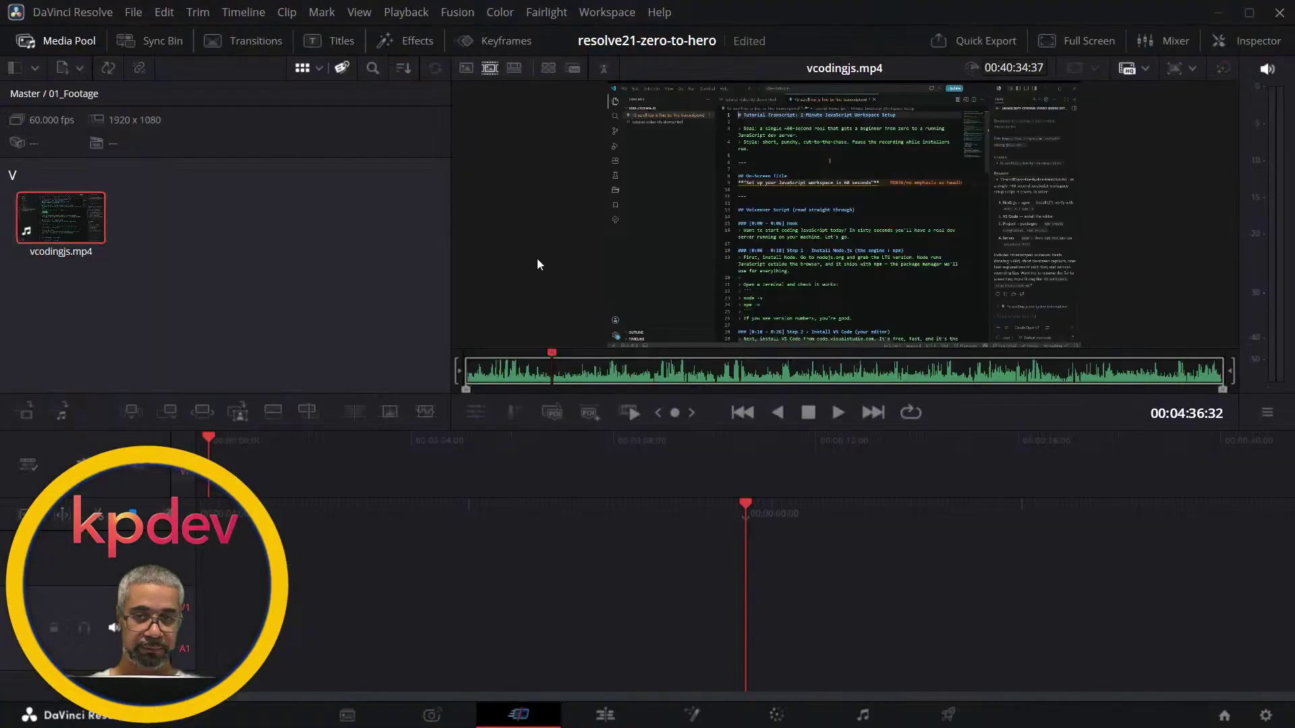
pyautogui.click(622, 371)
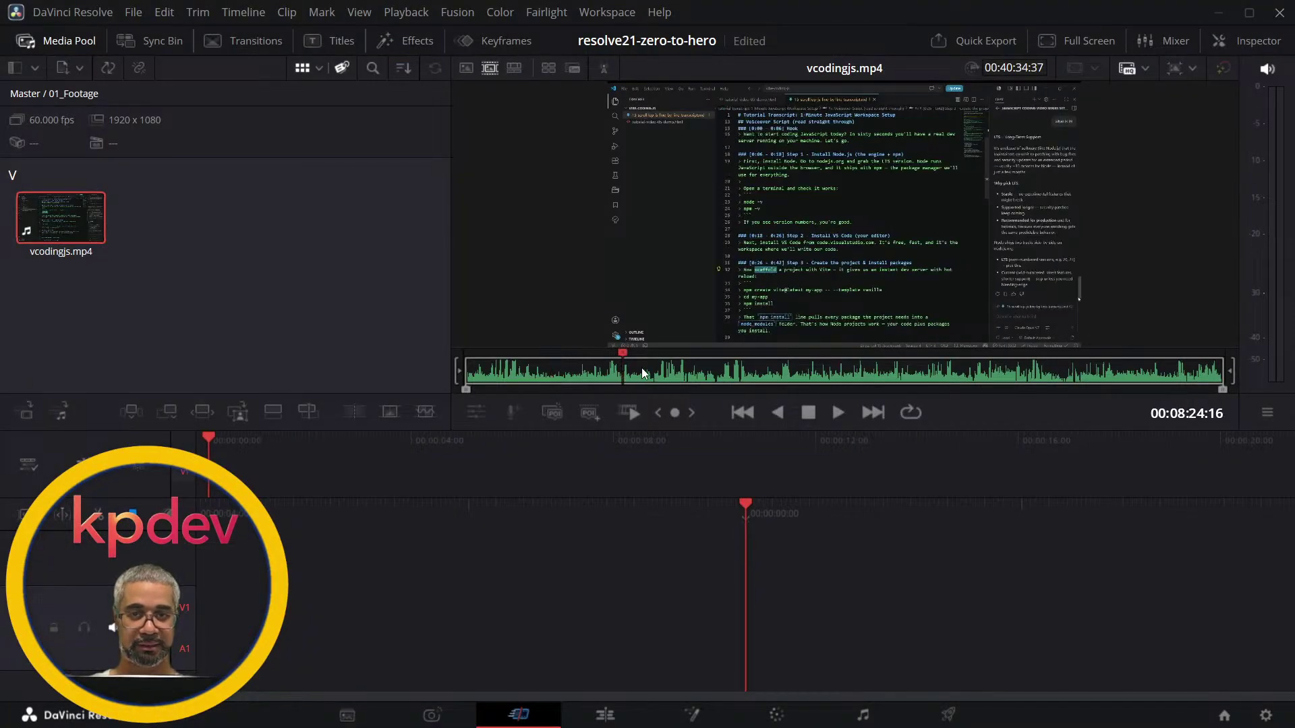
# - Check the marking instruction in the VS Code chat reply and mark an In point at 00:08:24:16 on vcodingjs.mp4 in DaVinci Resolve
pyautogui.hotkey('alt', 'Tab')
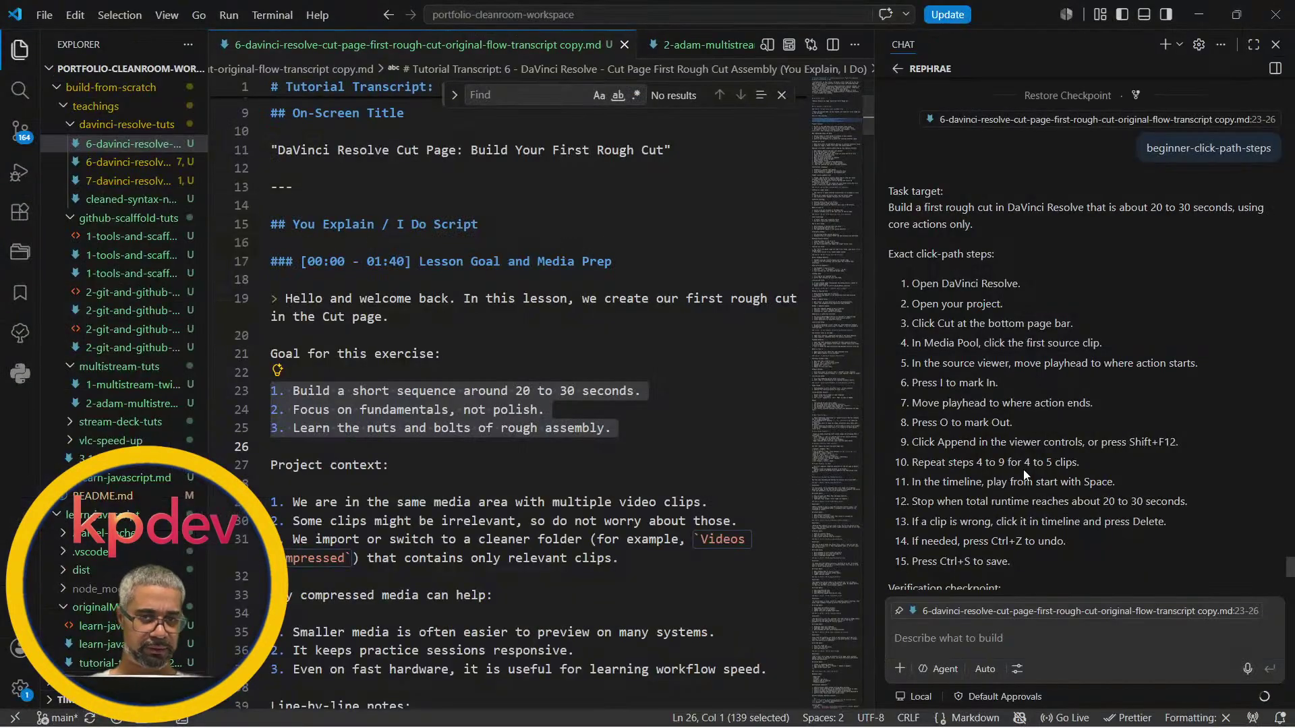
pyautogui.hotkey('alt', 'Tab')
pyautogui.hotkey('alt', 'Tab')
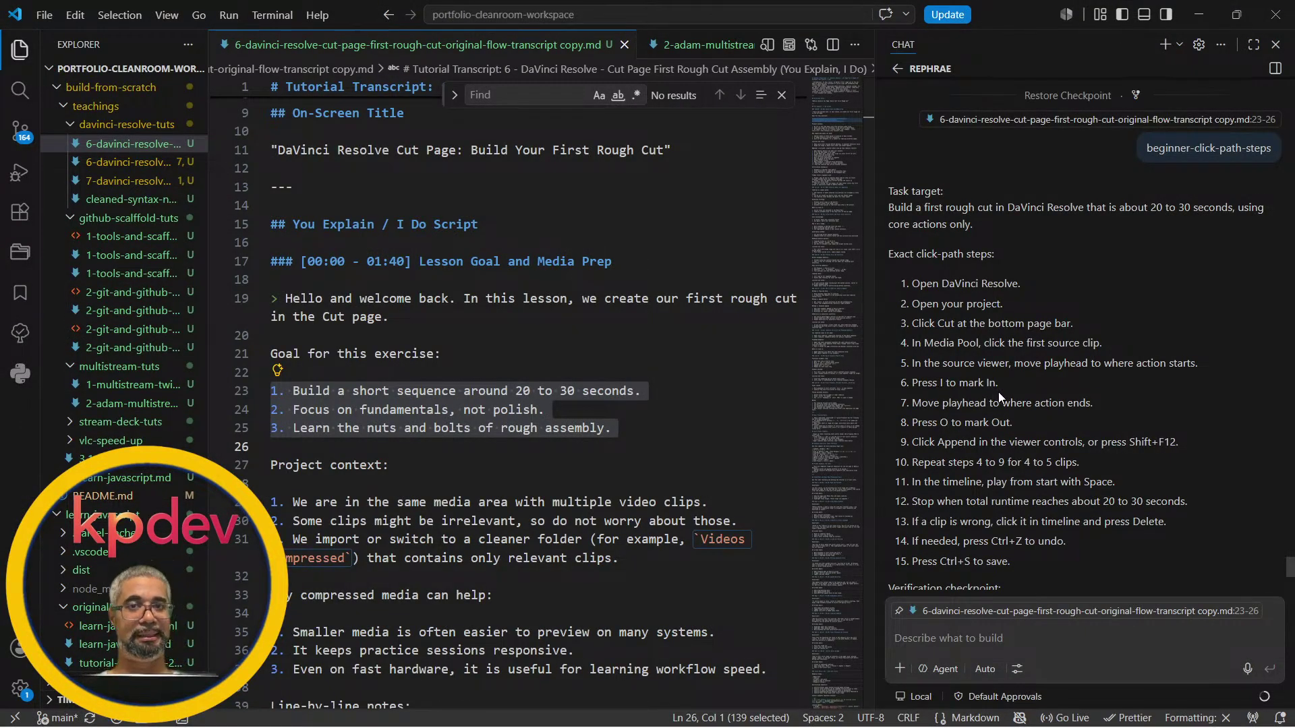
pyautogui.hotkey('alt', 'Tab')
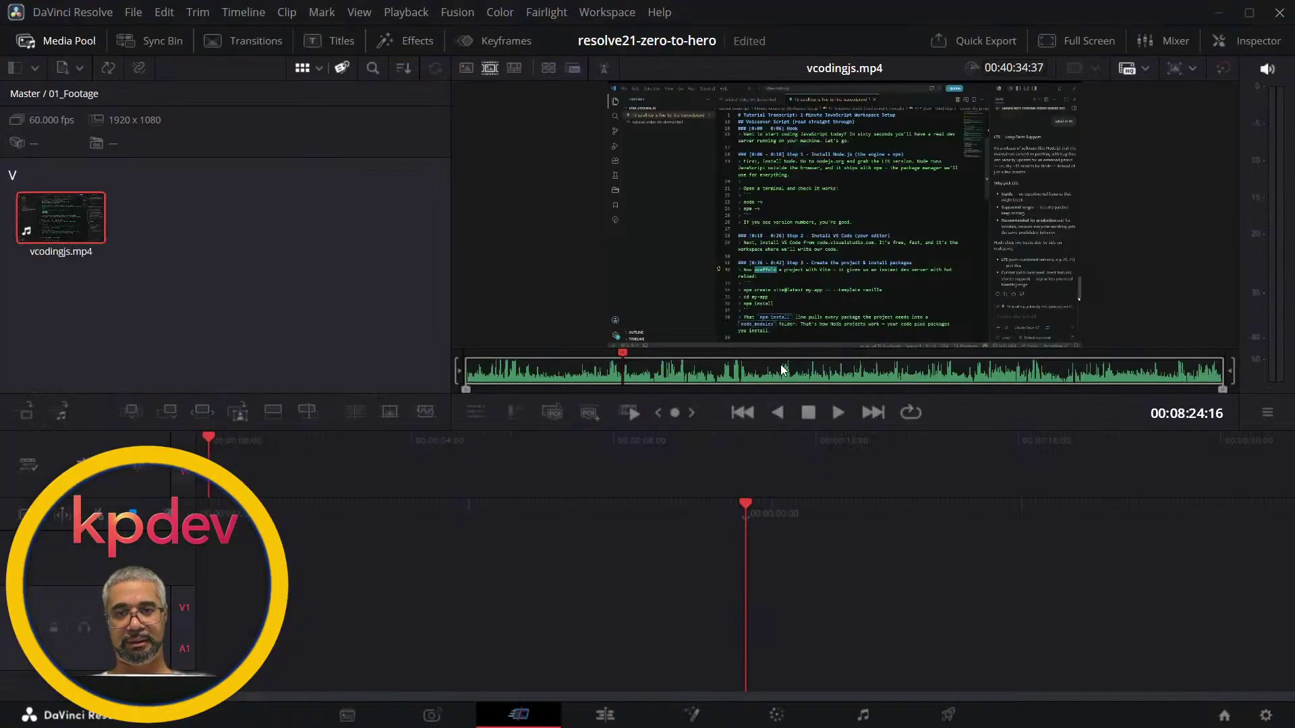
pyautogui.hotkey('ctrl', 'i')
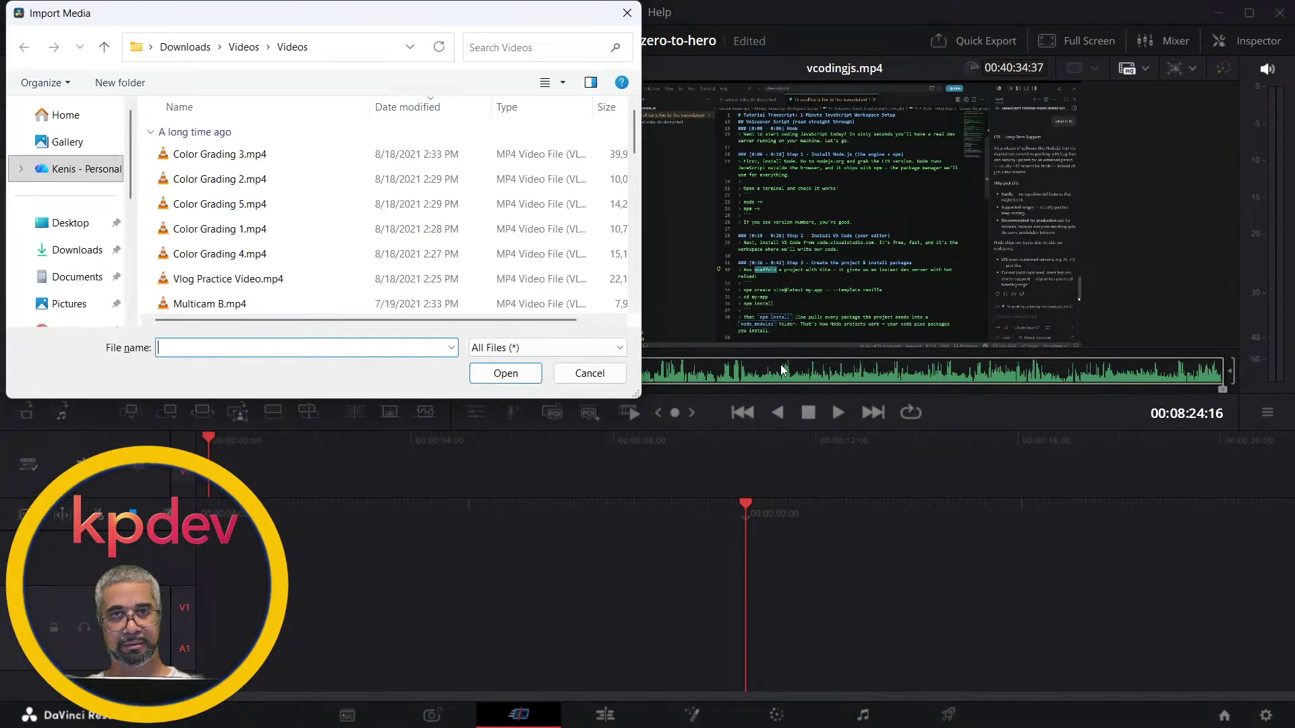
pyautogui.click(628, 13)
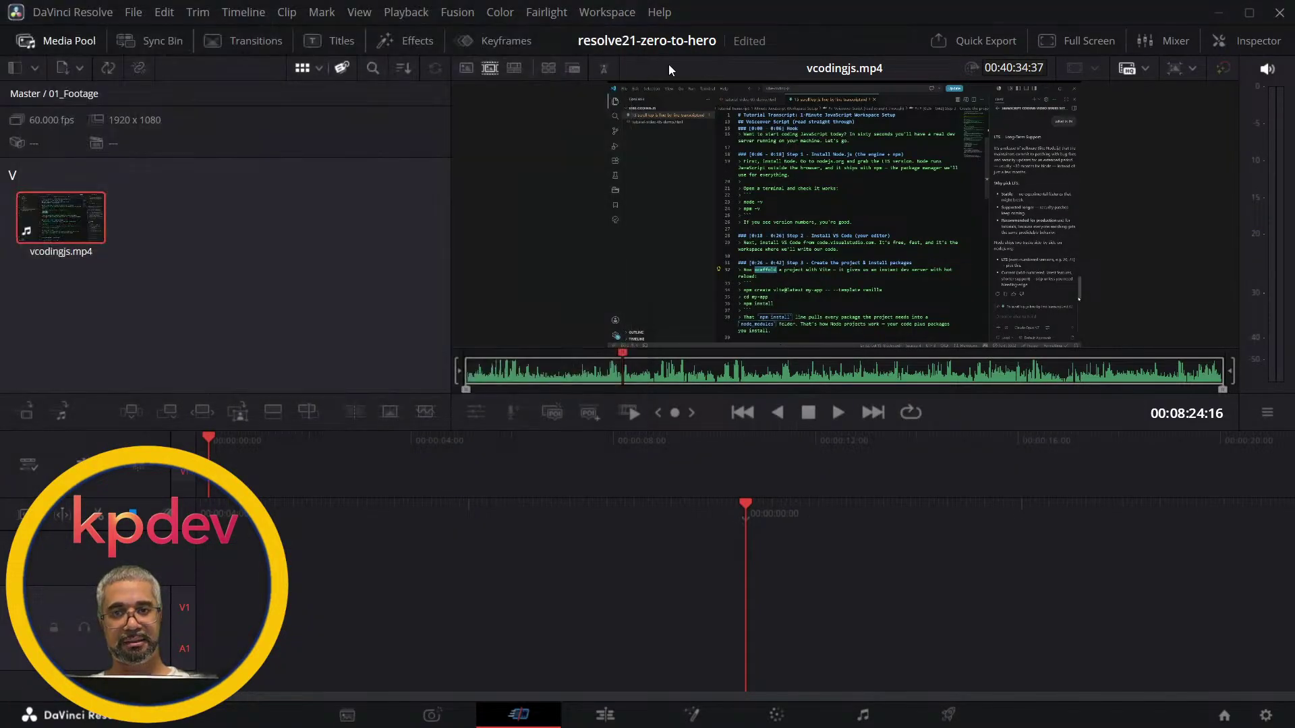
pyautogui.press('i')
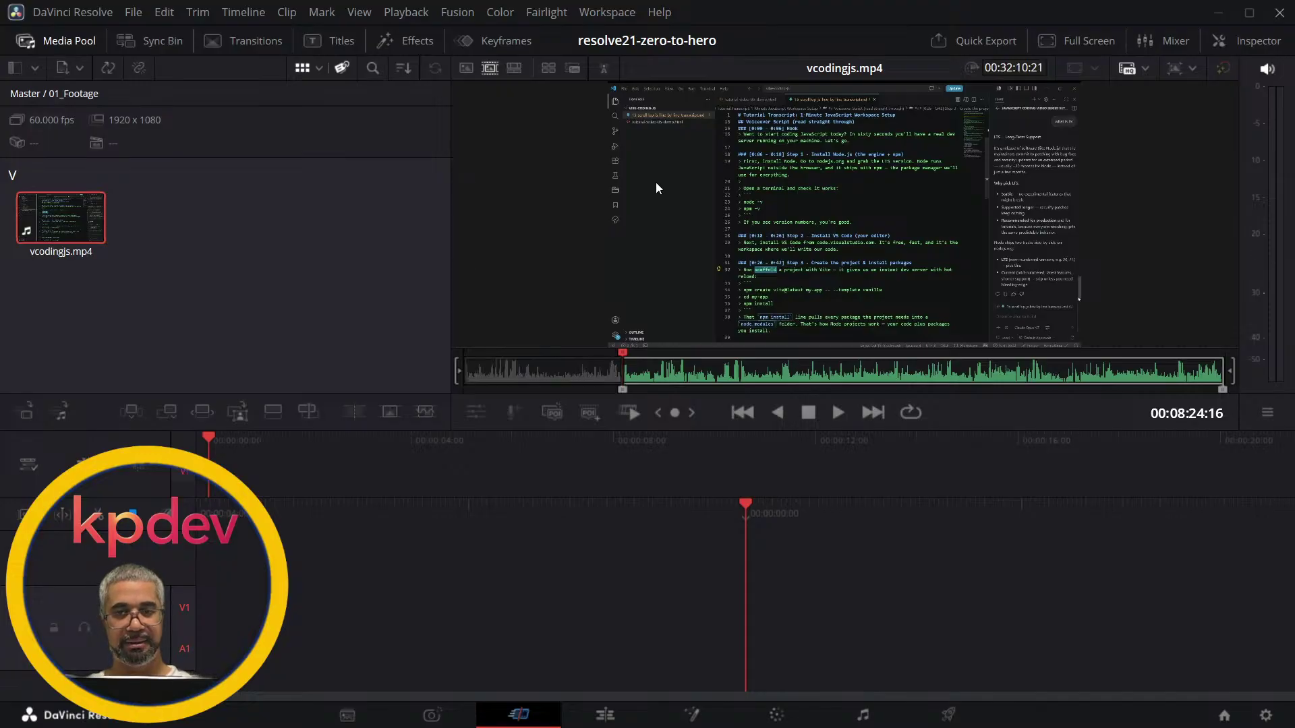
# - Return to DaVinci Resolve from the chat instructions and mark an Out point on vcodingjs.mp4 at 00:18:55:58
pyautogui.hotkey('alt', 'Tab')
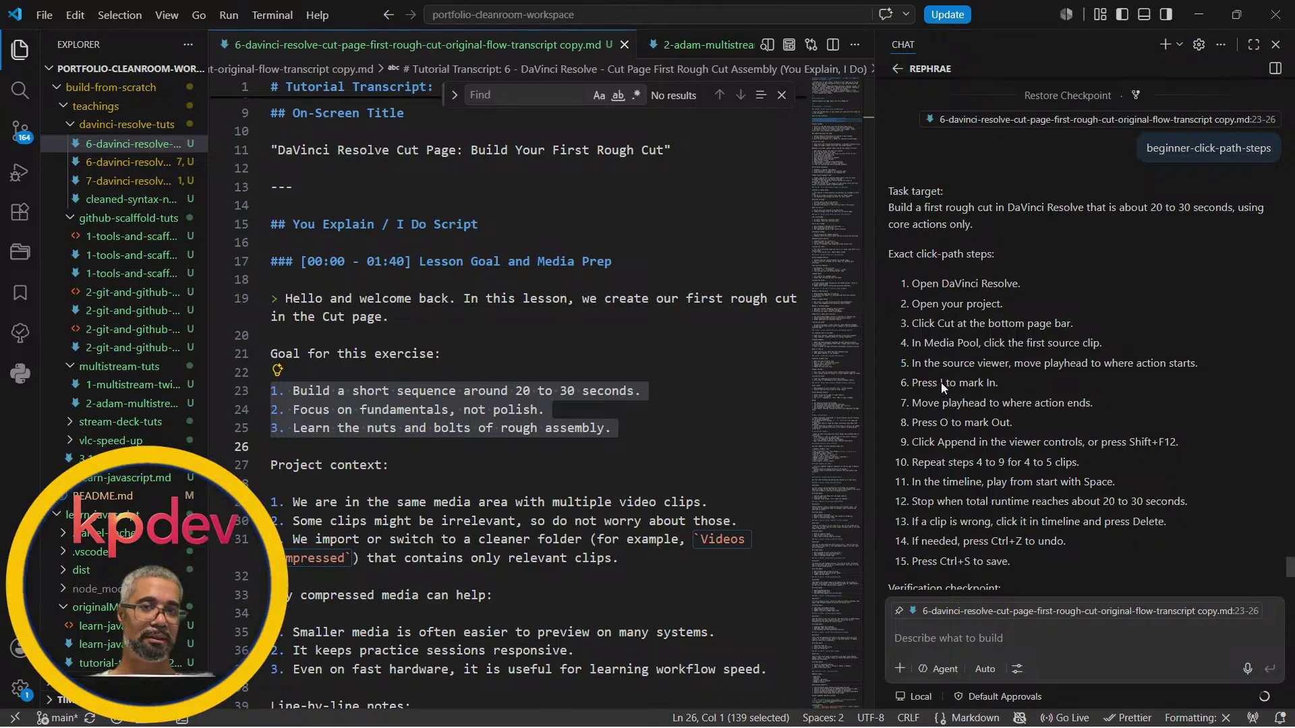
pyautogui.hotkey('alt', 'Tab')
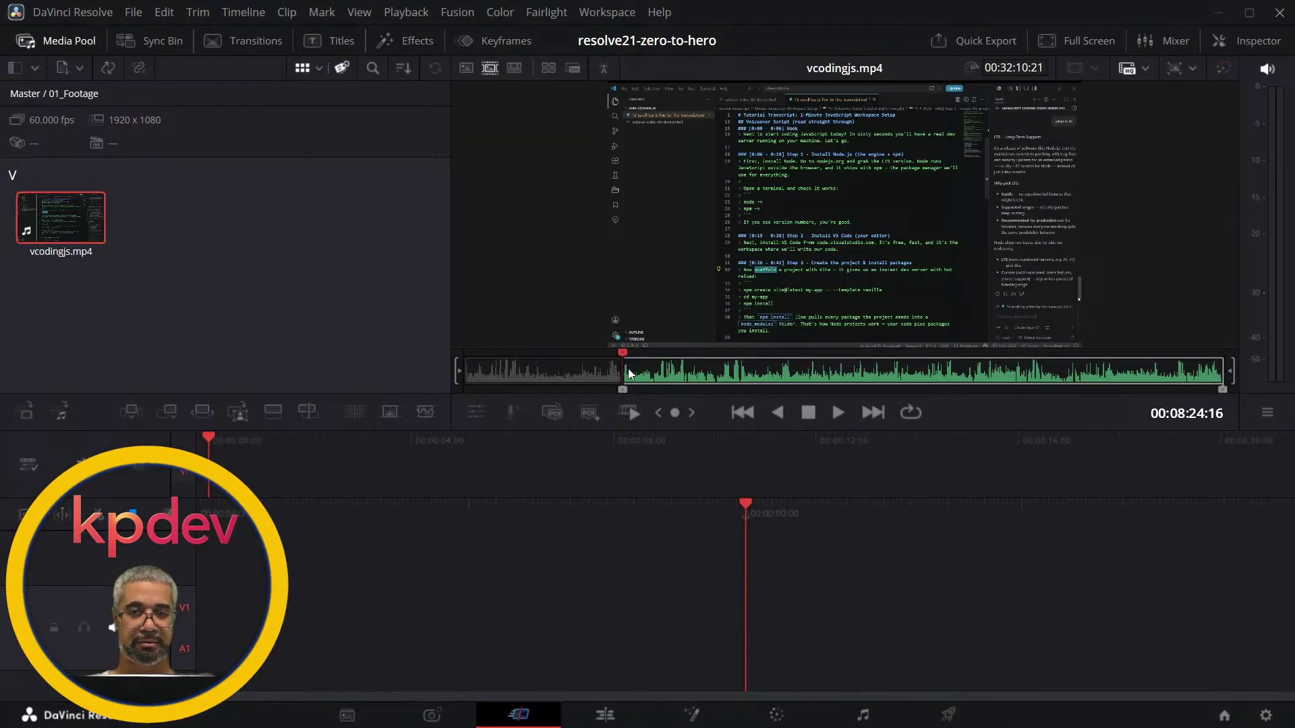
pyautogui.click(819, 363)
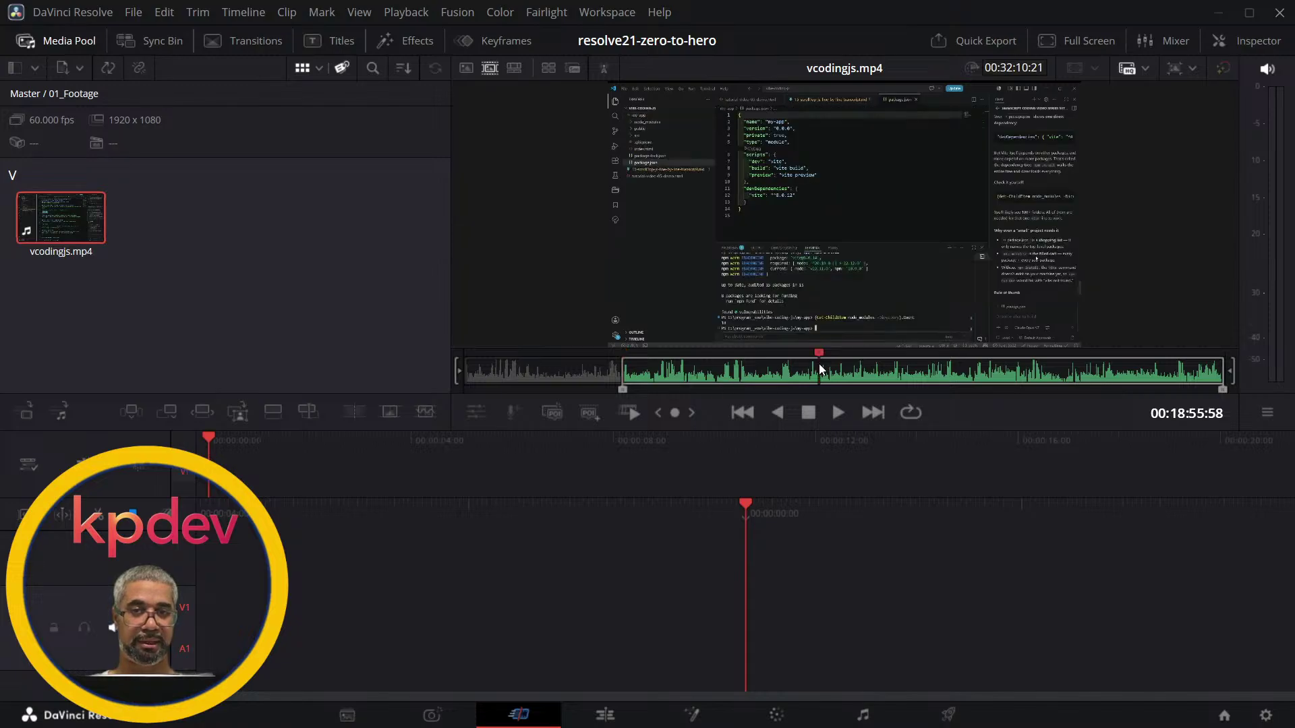
pyautogui.press('o')
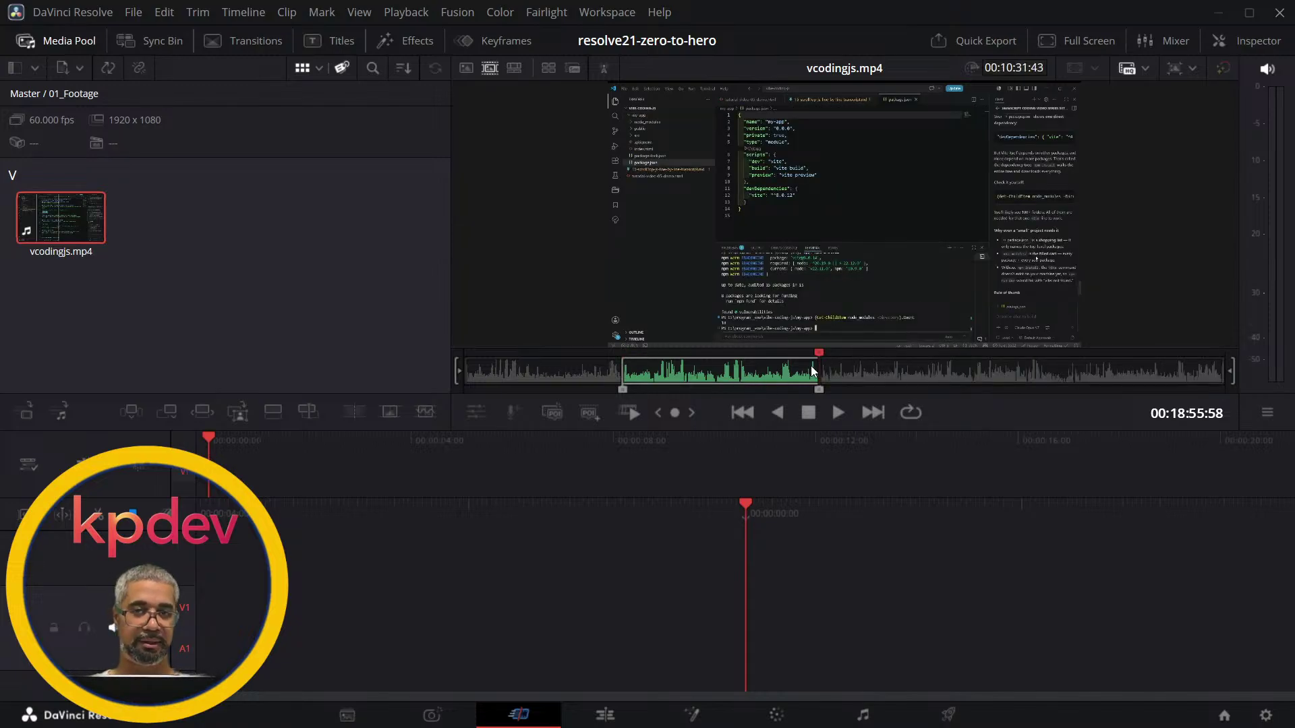
# - Review the append instruction in the VS Code chat reply and add the marked range of vcodingjs.mp4 to the empty timeline in DaVinci Resolve
pyautogui.hotkey('alt', 'Tab')
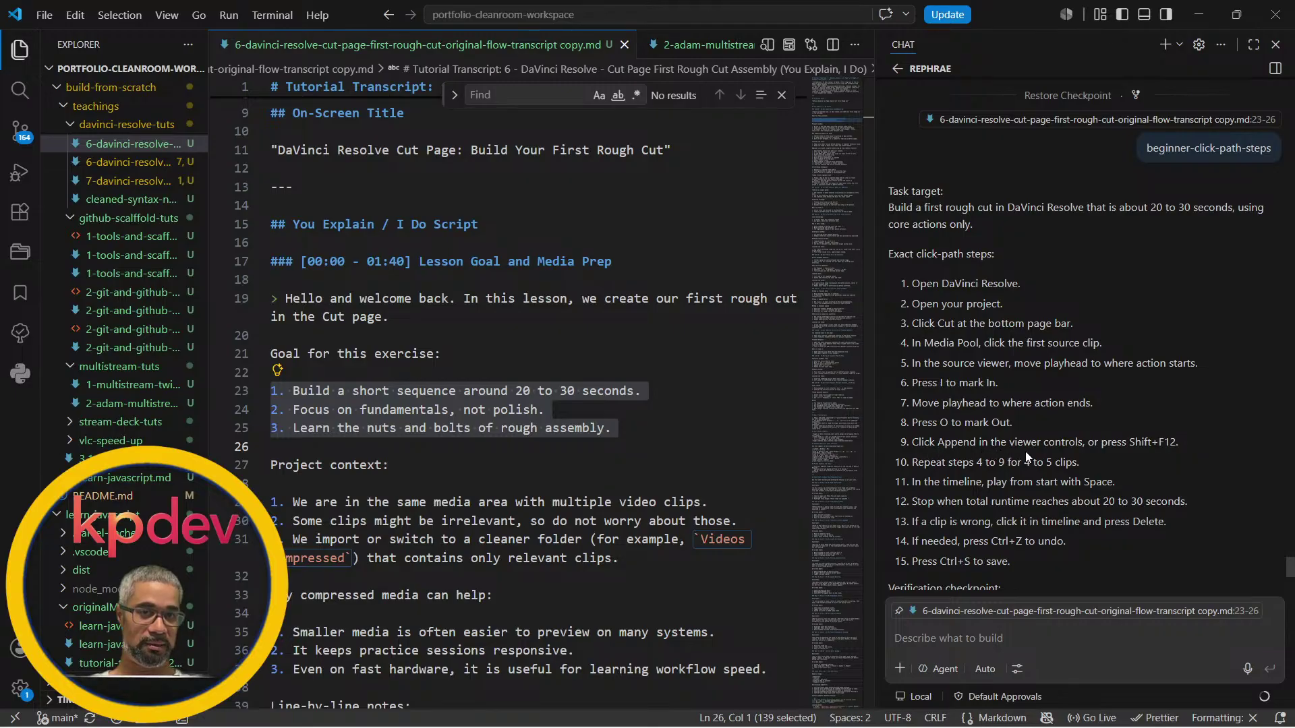
pyautogui.hotkey('alt', 'Tab')
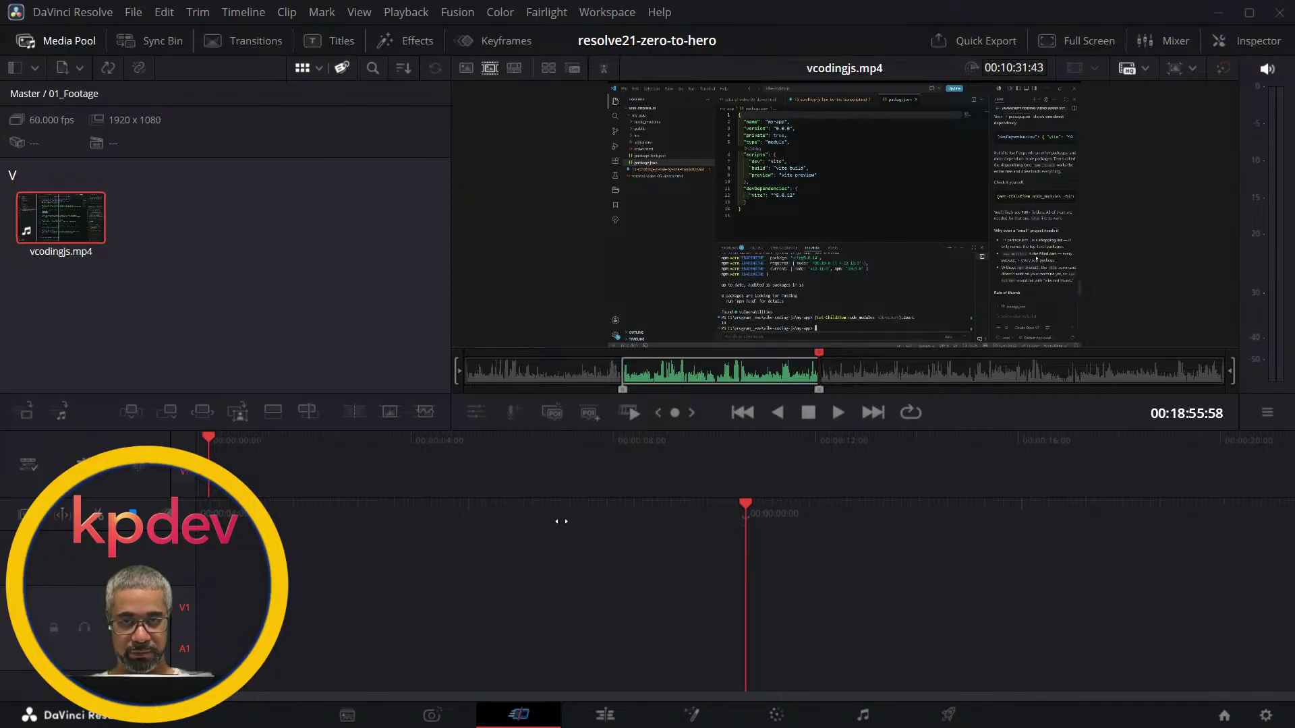
pyautogui.hotkey('alt', 'Tab')
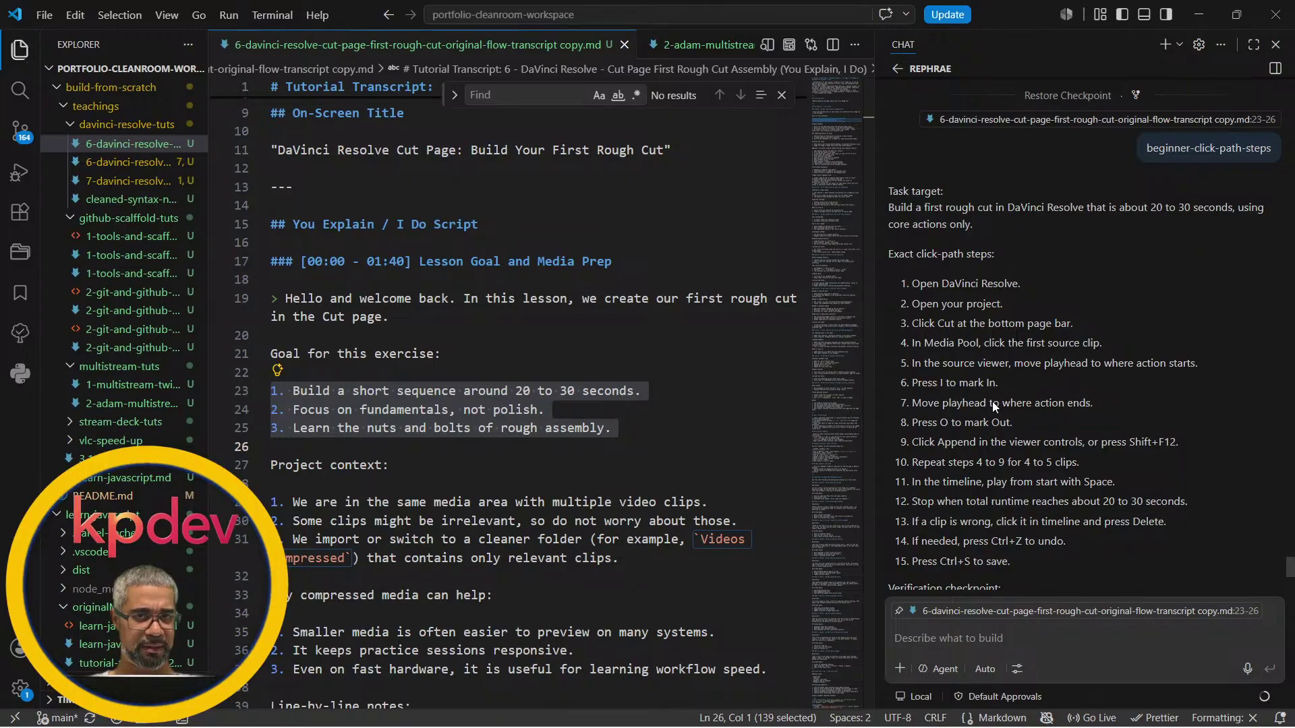
pyautogui.hotkey('alt', 'Tab')
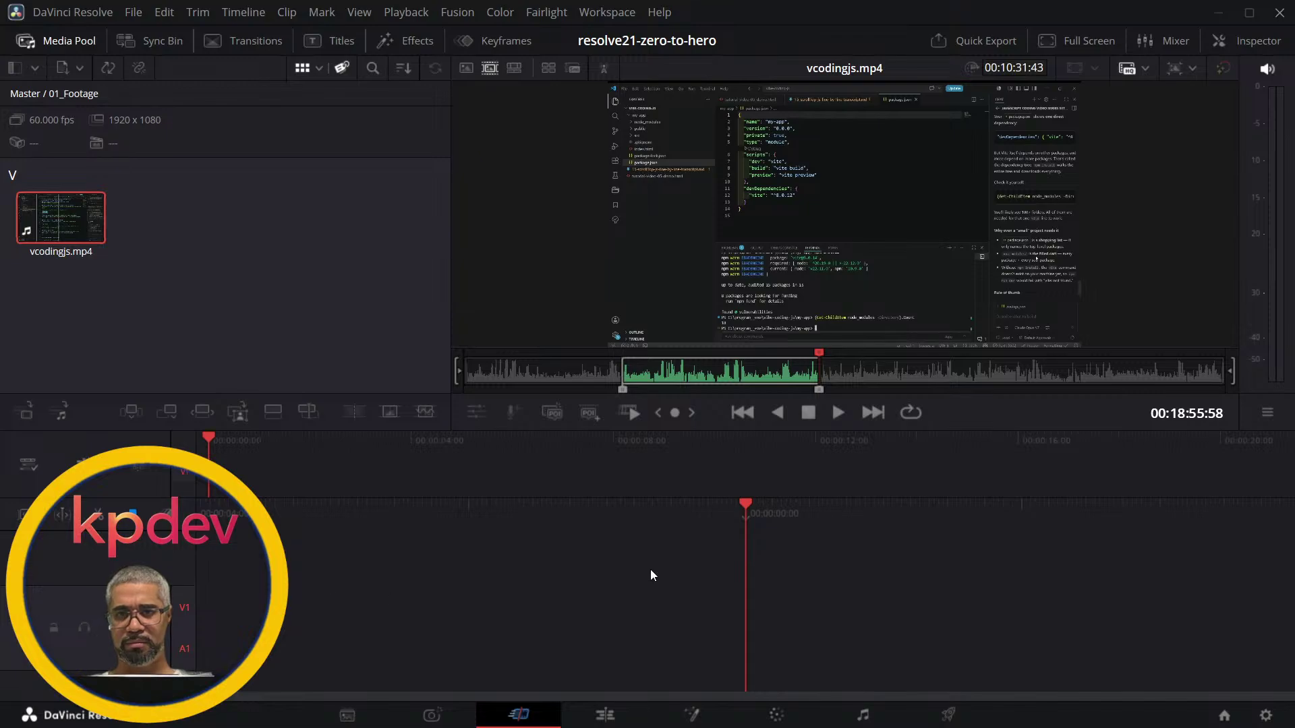
pyautogui.moveTo(761, 198); pyautogui.dragTo(512, 561)
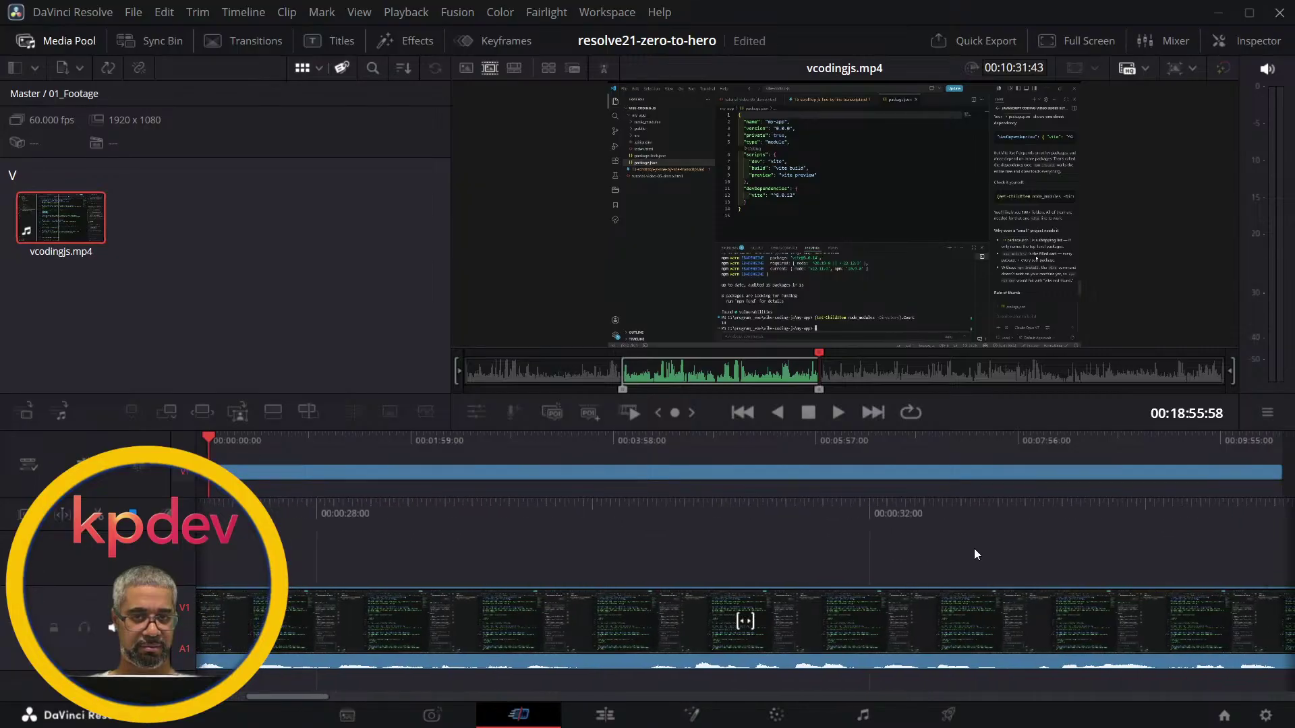
# - Undo the timeline append, then recheck the instruction in the VS Code chat reply and add the marked range of vcodingjs.mp4 again in DaVinci Resolve
pyautogui.hscroll(5, 974, 549)
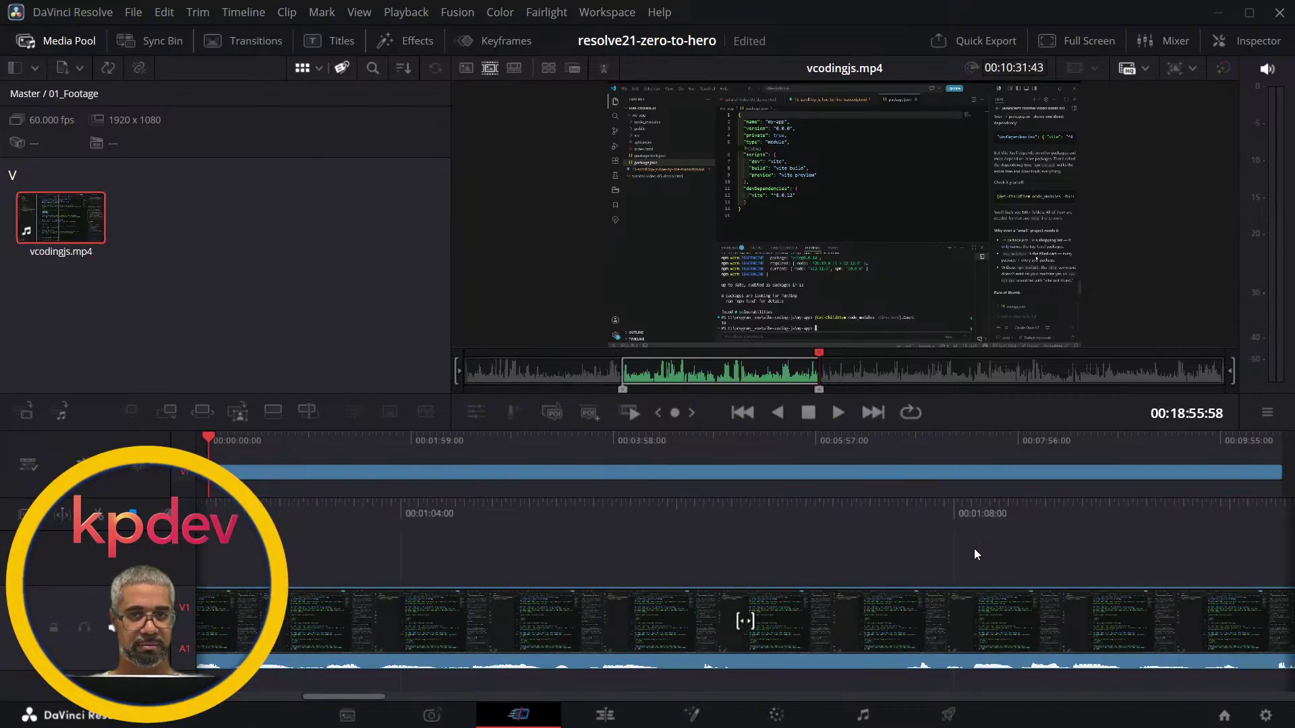
pyautogui.hotkey('ctrl', 'z')
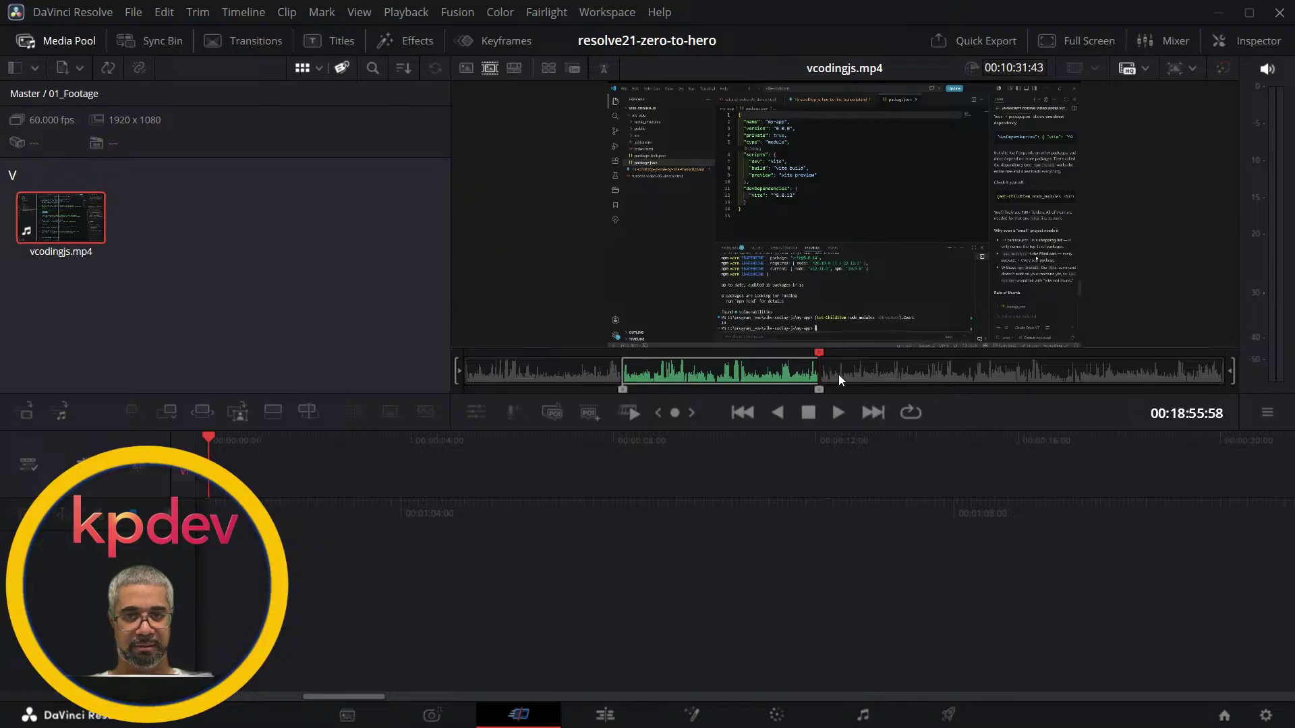
pyautogui.hotkey('alt', 'Tab')
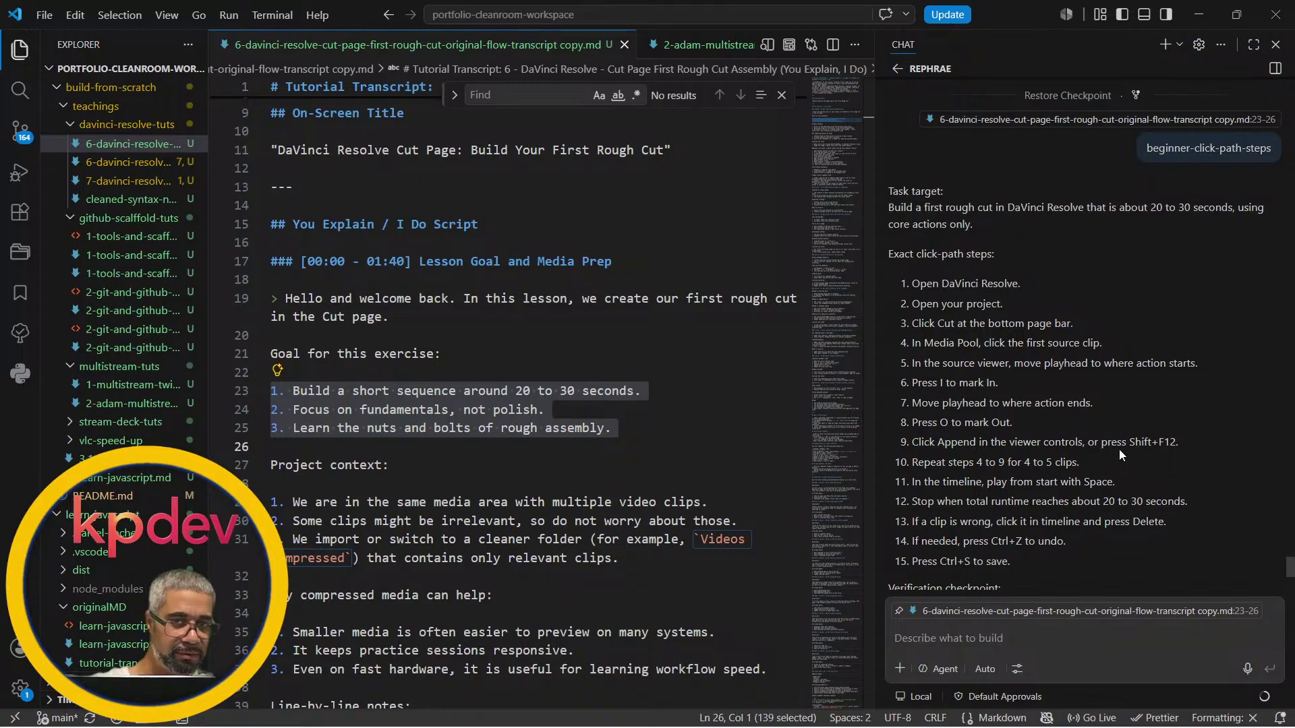
pyautogui.hotkey('alt', 'Tab')
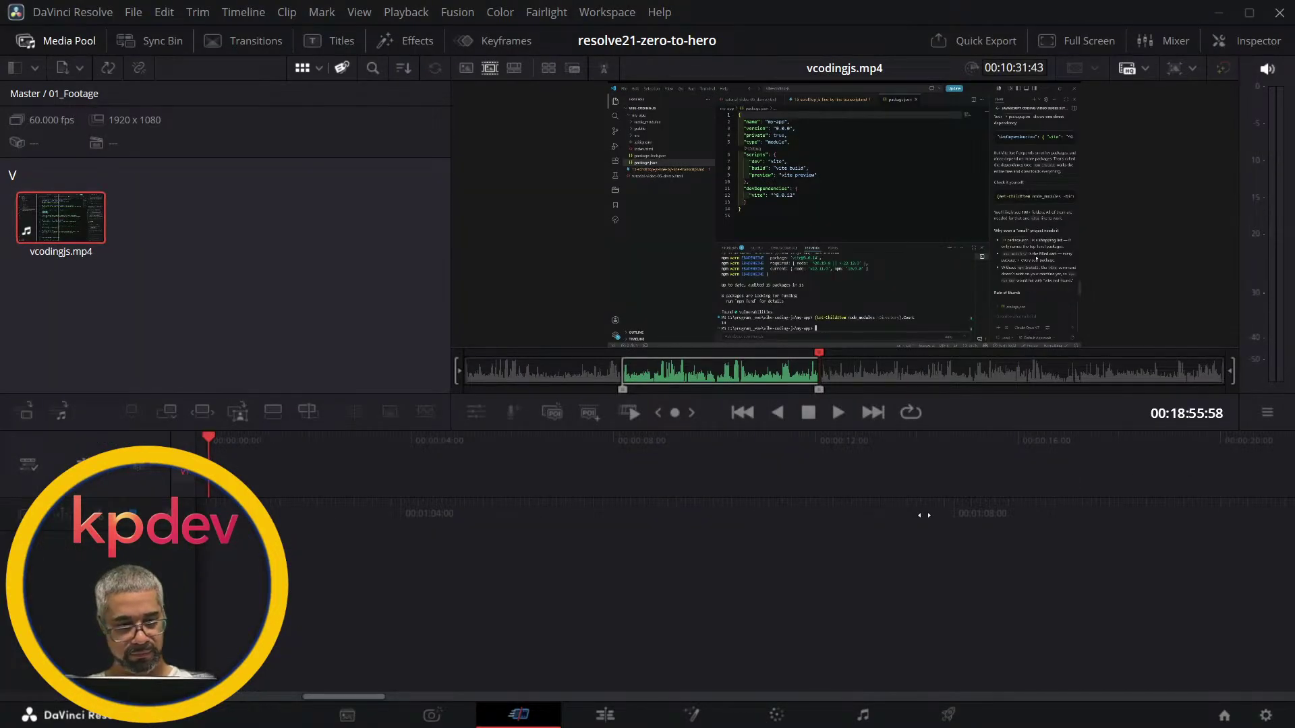
pyautogui.press('F9')
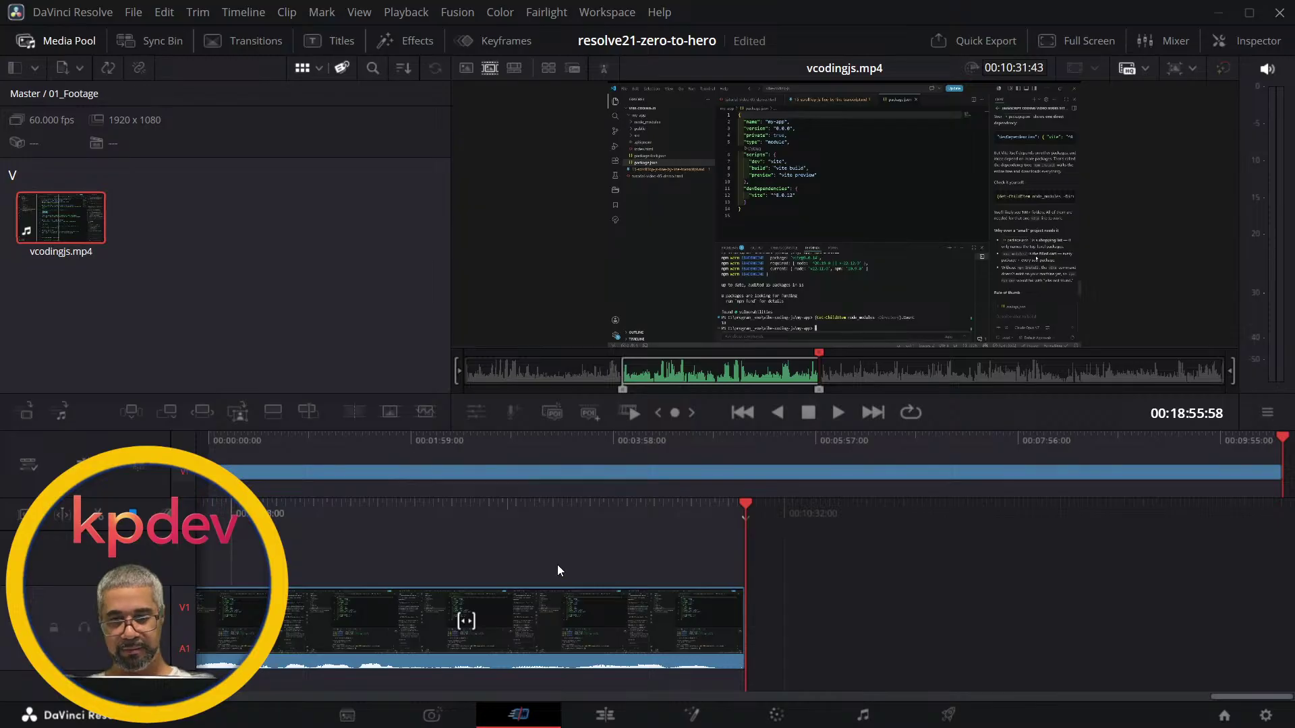
# - Inspect the length of the added vcodingjs.mp4 clip on the timeline and save the project
pyautogui.scroll(10, 557, 571)
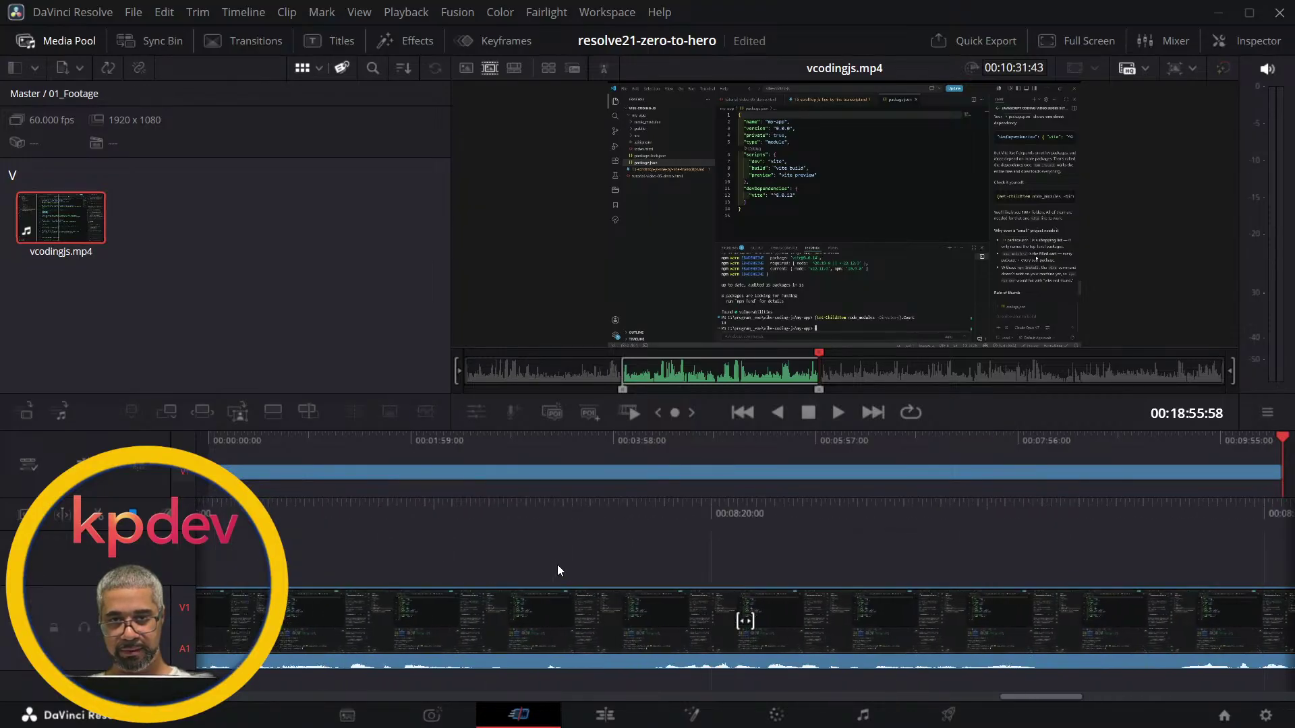
pyautogui.scroll(10, 557, 572)
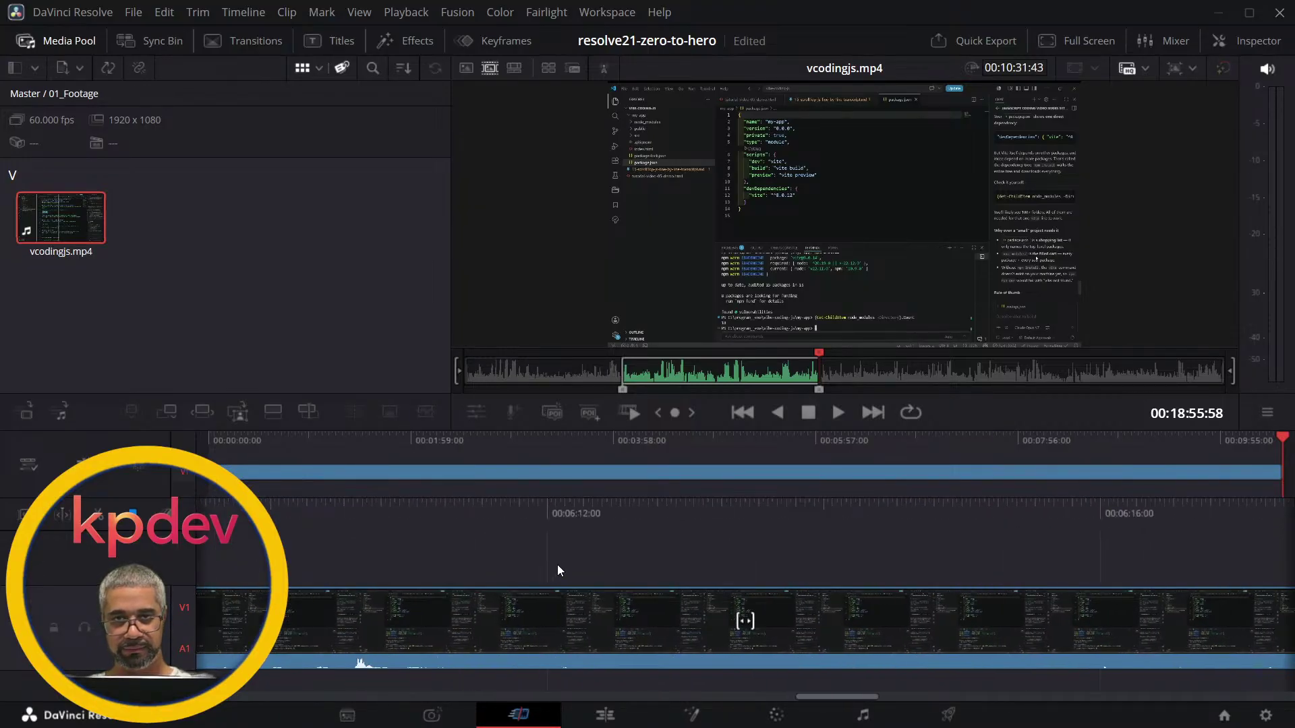
pyautogui.scroll(-8, 557, 571)
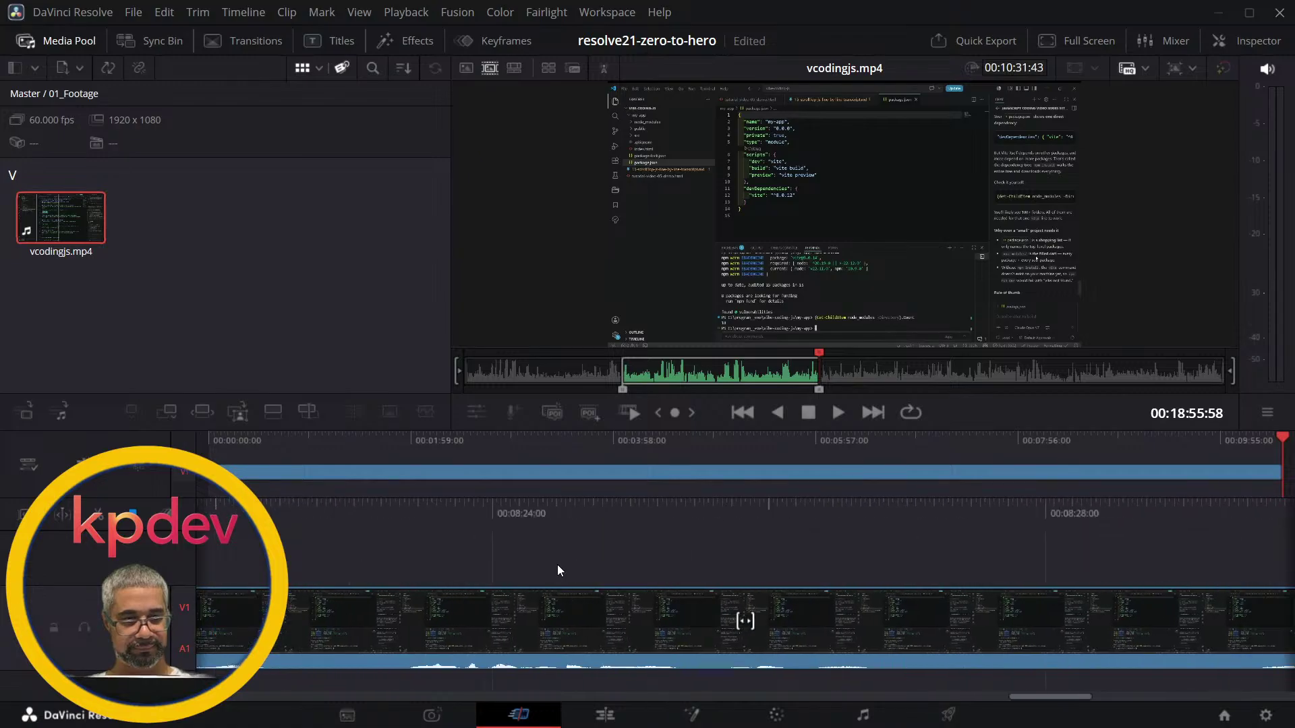
pyautogui.scroll(-6, 557, 571)
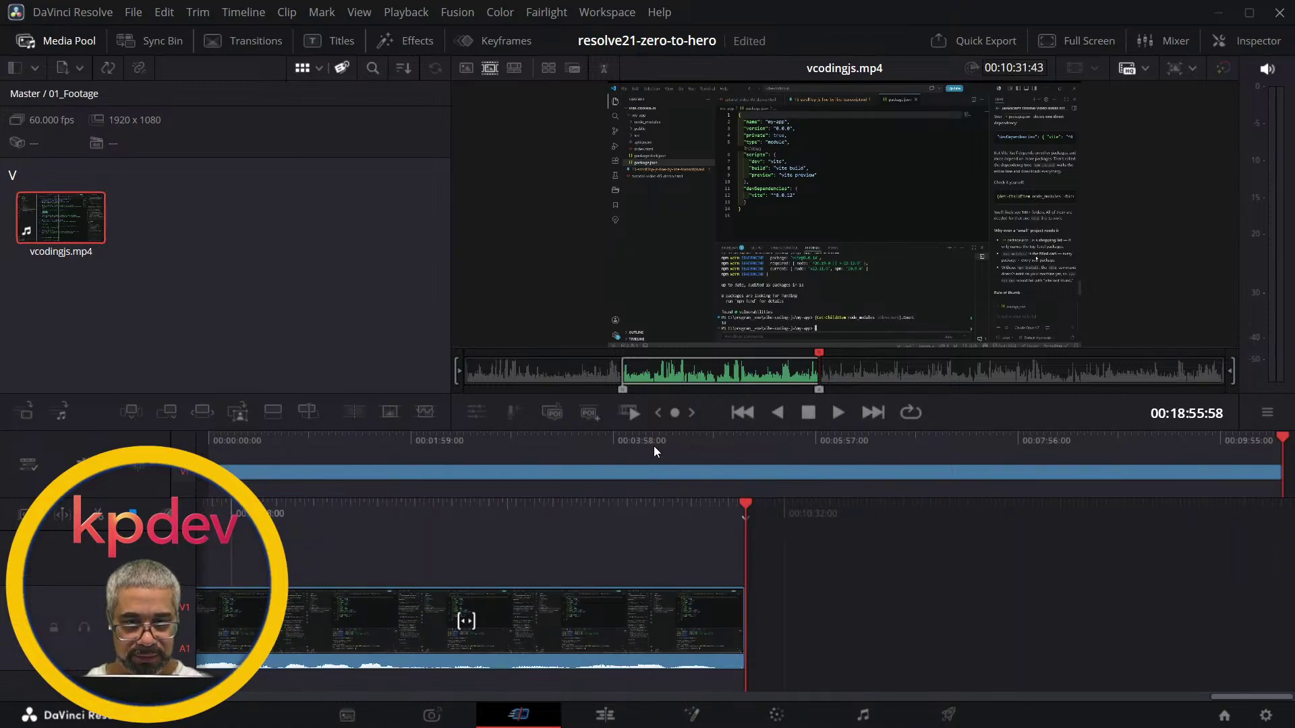
pyautogui.hotkey('ctrl', 's')
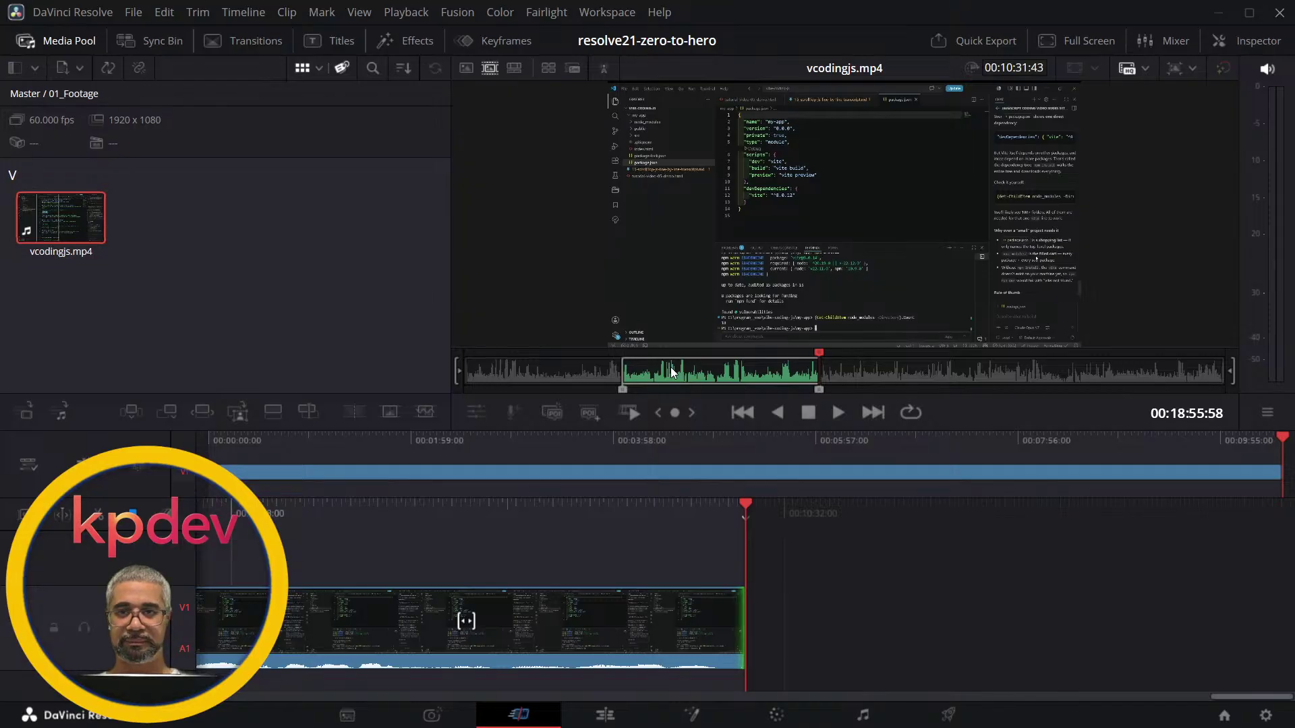
# - Recheck the click-path steps in VS Code and paste the copied screenshot into the chat prompt as an attachment
pyautogui.hotkey('alt', 'Tab')
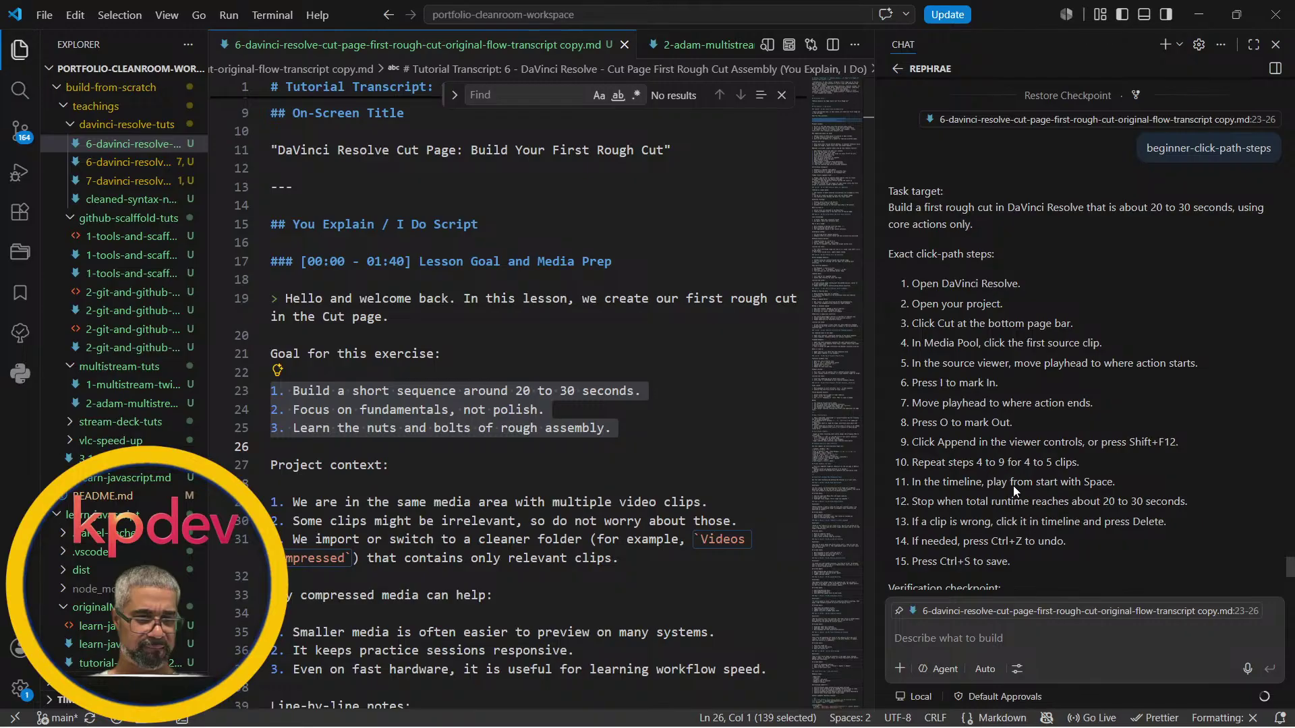
pyautogui.hotkey('alt', 'Tab')
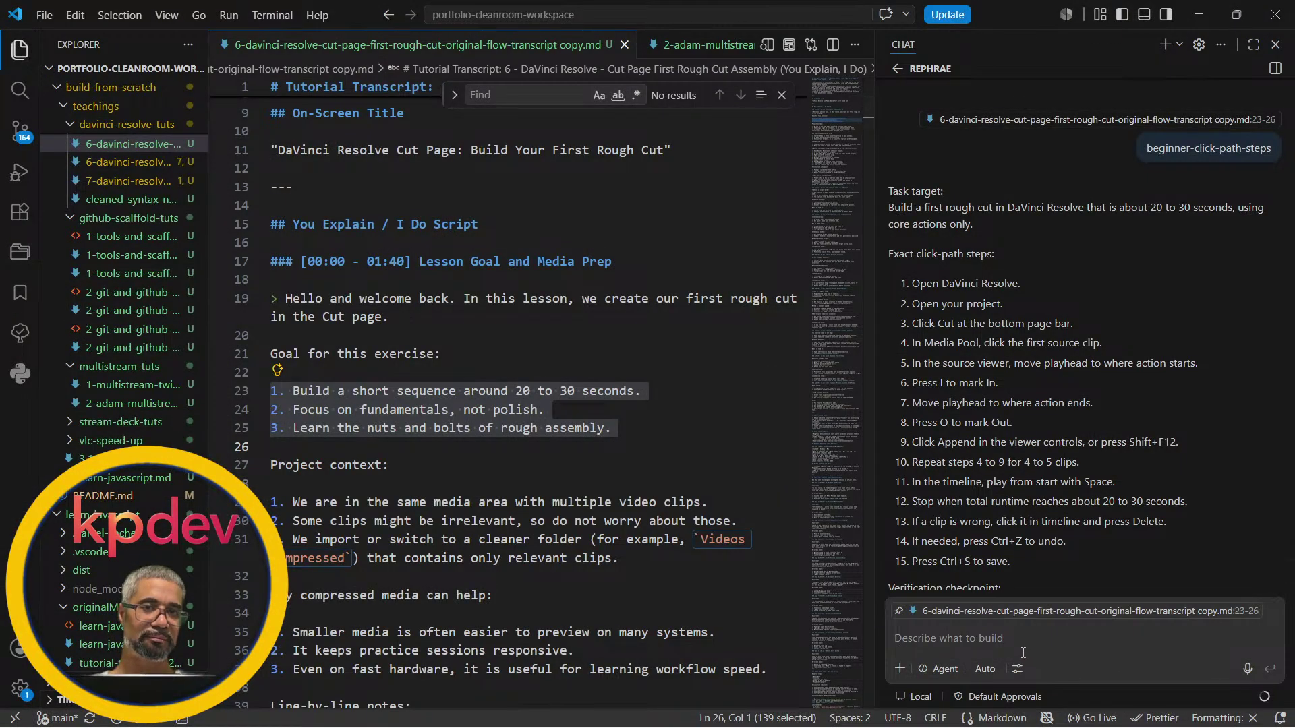
pyautogui.click(1024, 653)
pyautogui.hotkey('ctrl', 'v')
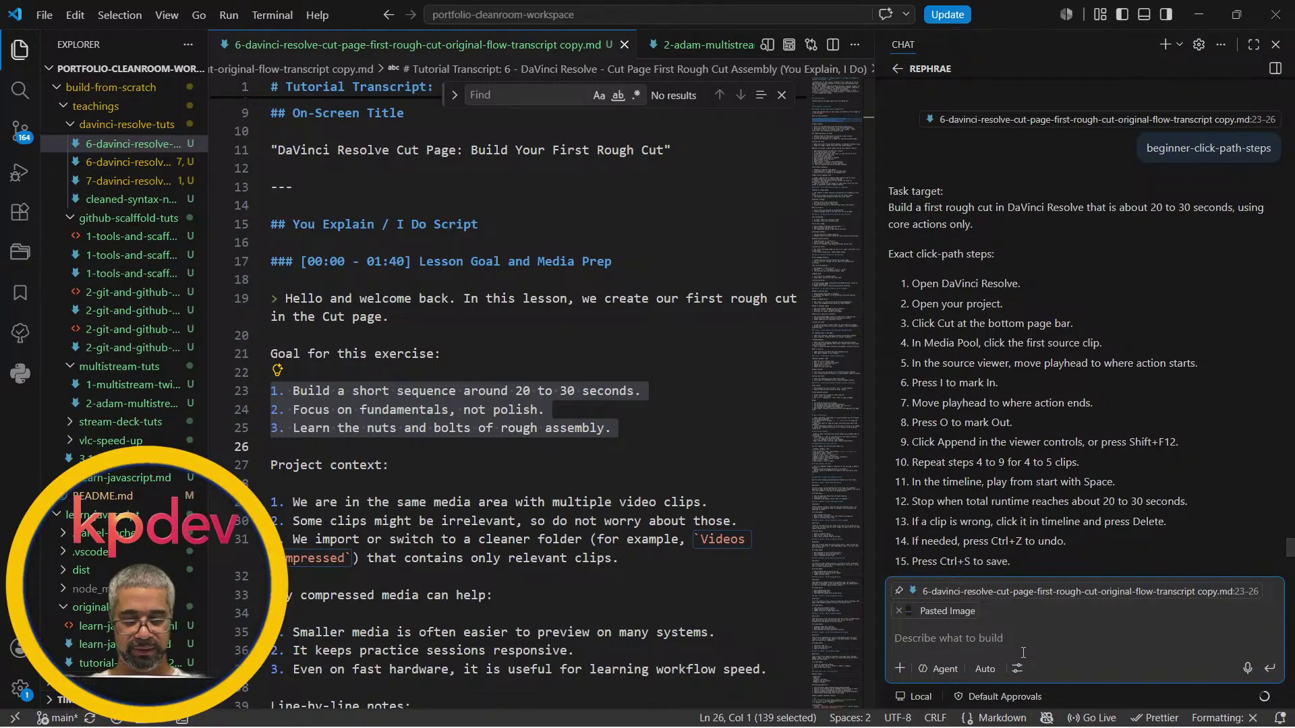
# - Ask the chat "when i append it takes the whole video?" with the pasted image attached
pyautogui.write('when')
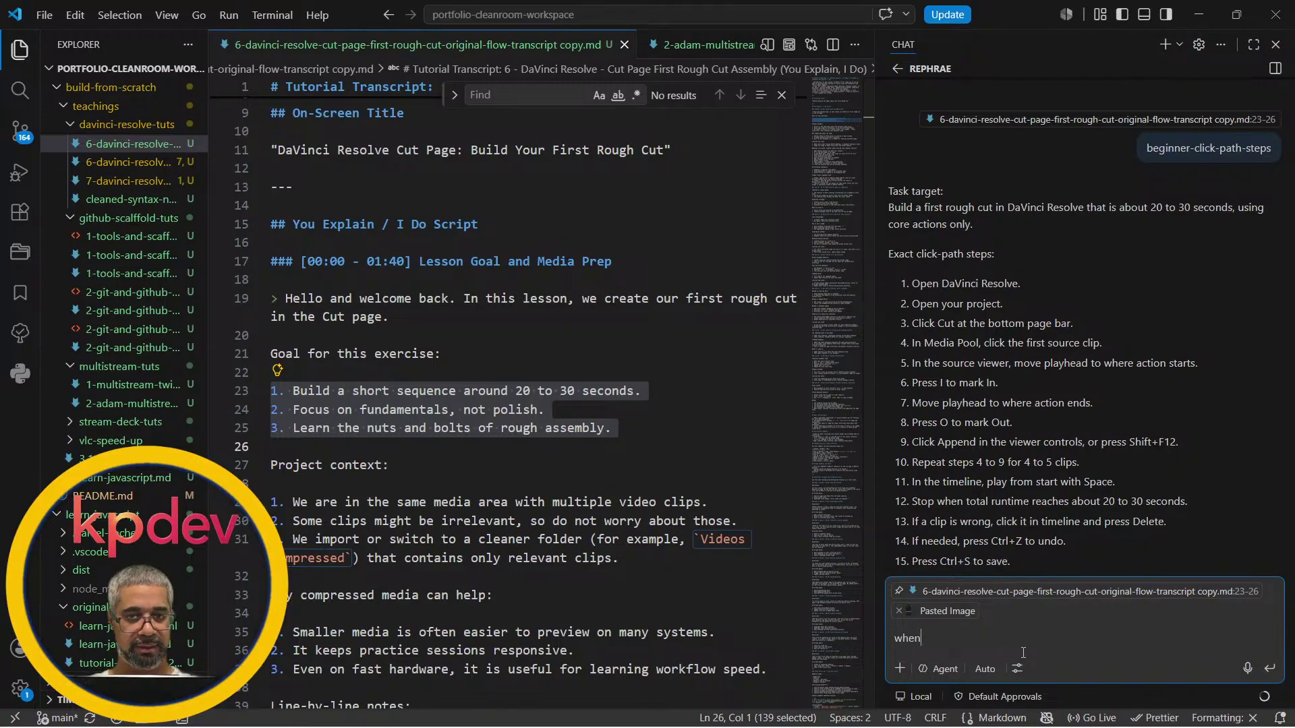
pyautogui.write(' i pre')
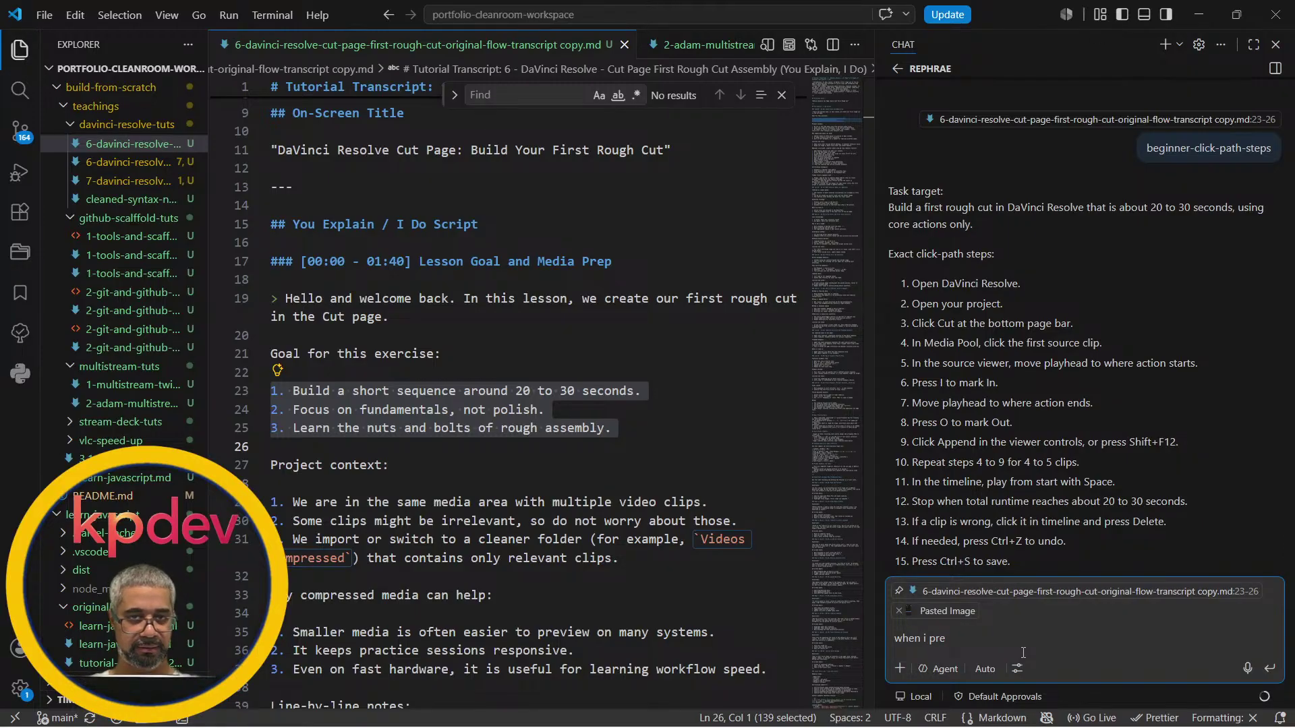
pyautogui.press('BackSpace')
pyautogui.press('BackSpace')
pyautogui.press('BackSpace')
pyautogui.write('append it takes the ')
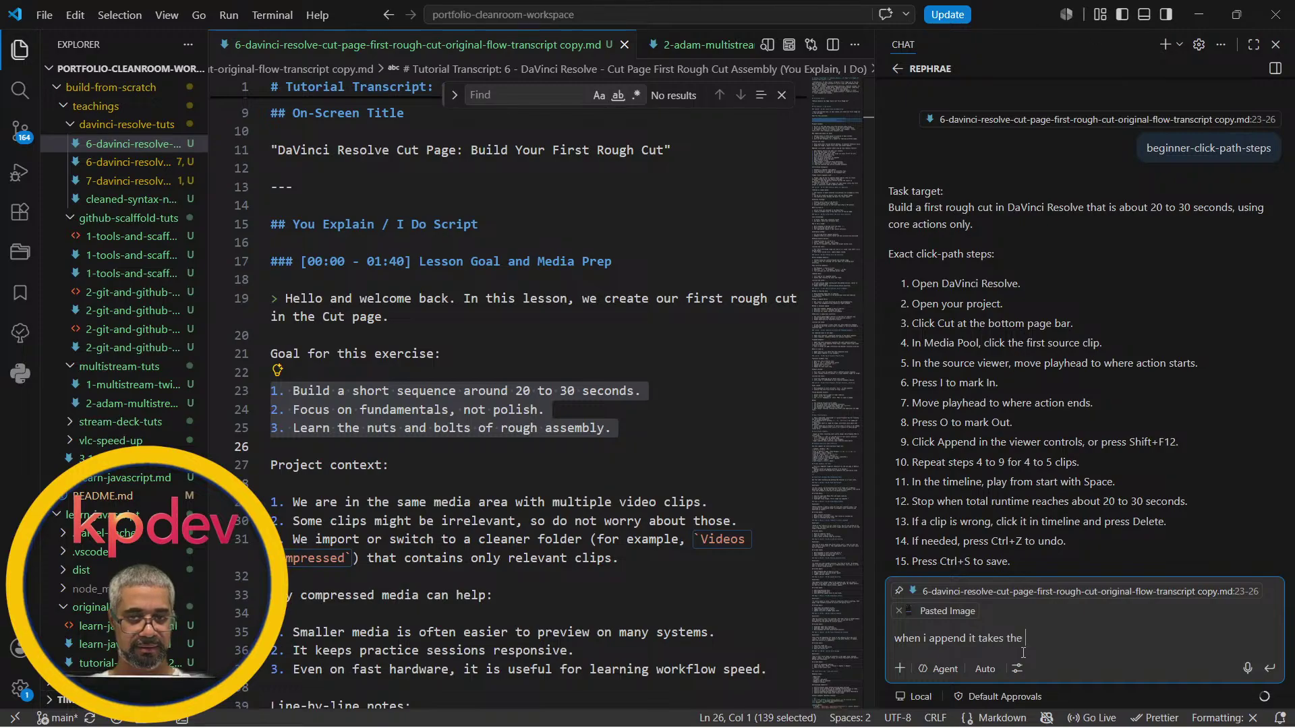
pyautogui.write('whole video?')
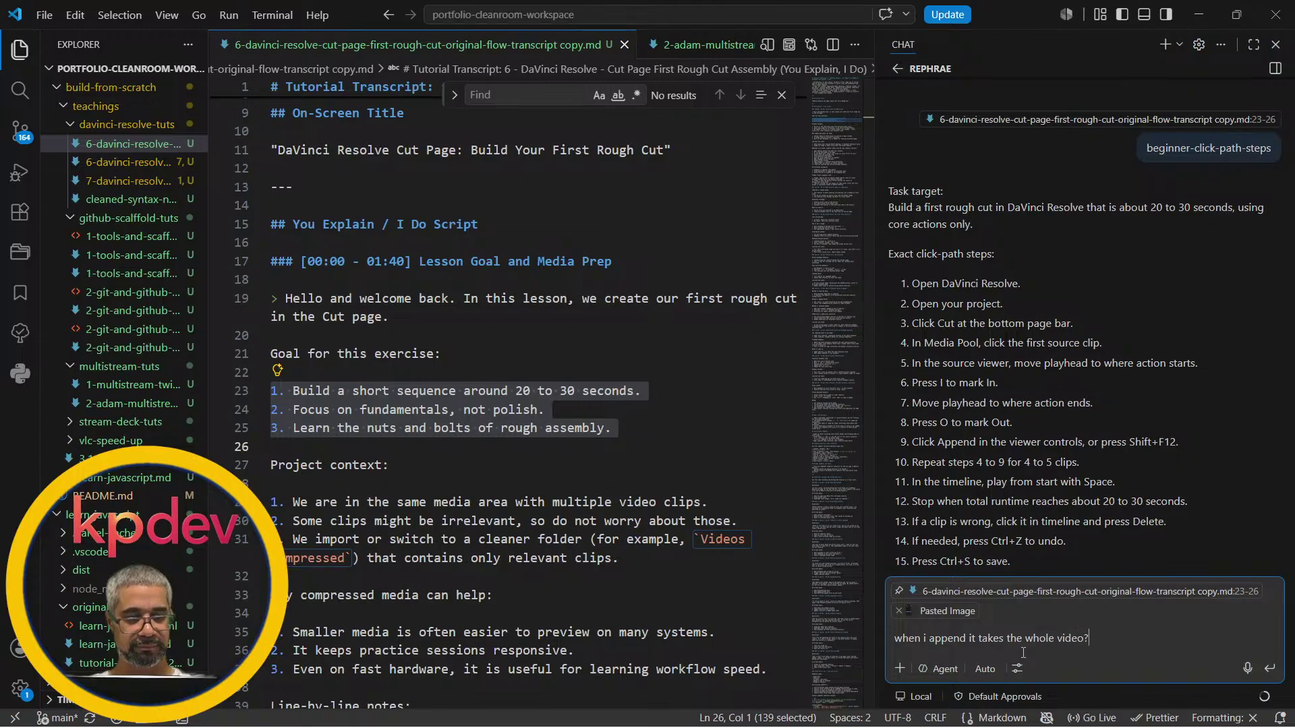
pyautogui.hotkey('alt', 'Tab')
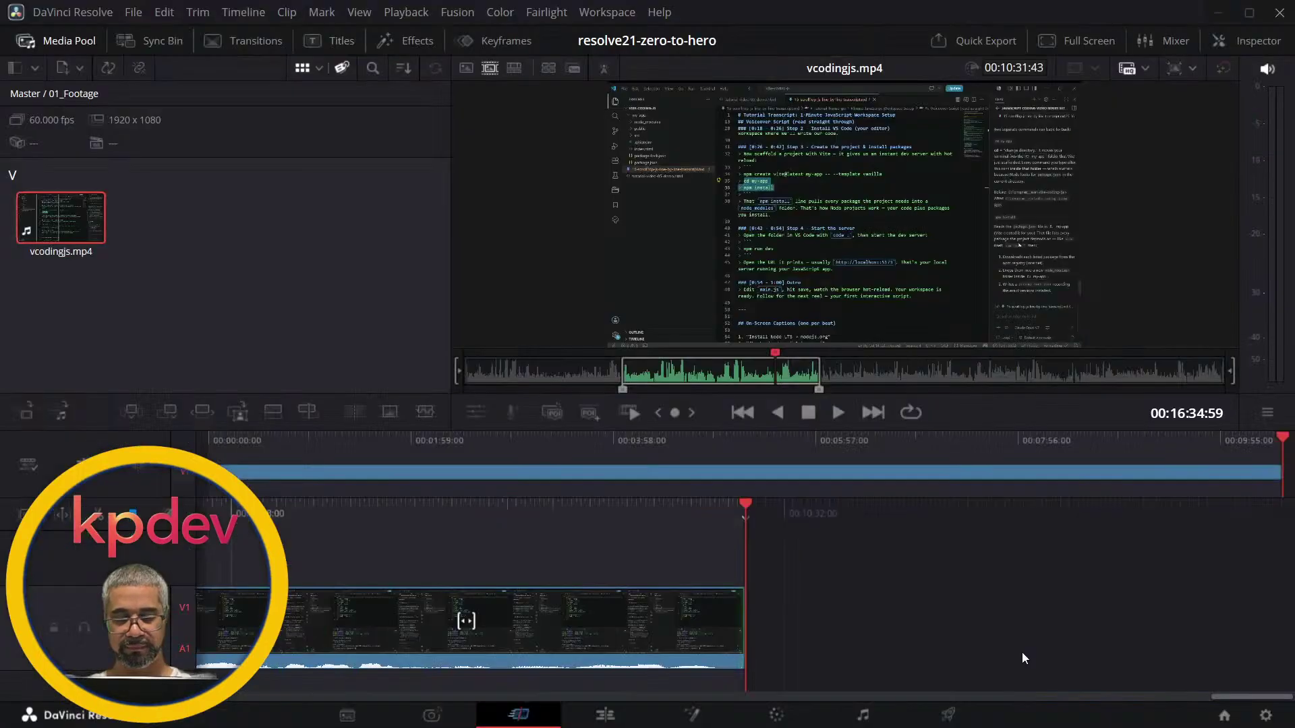
pyautogui.hotkey('alt', 'Tab')
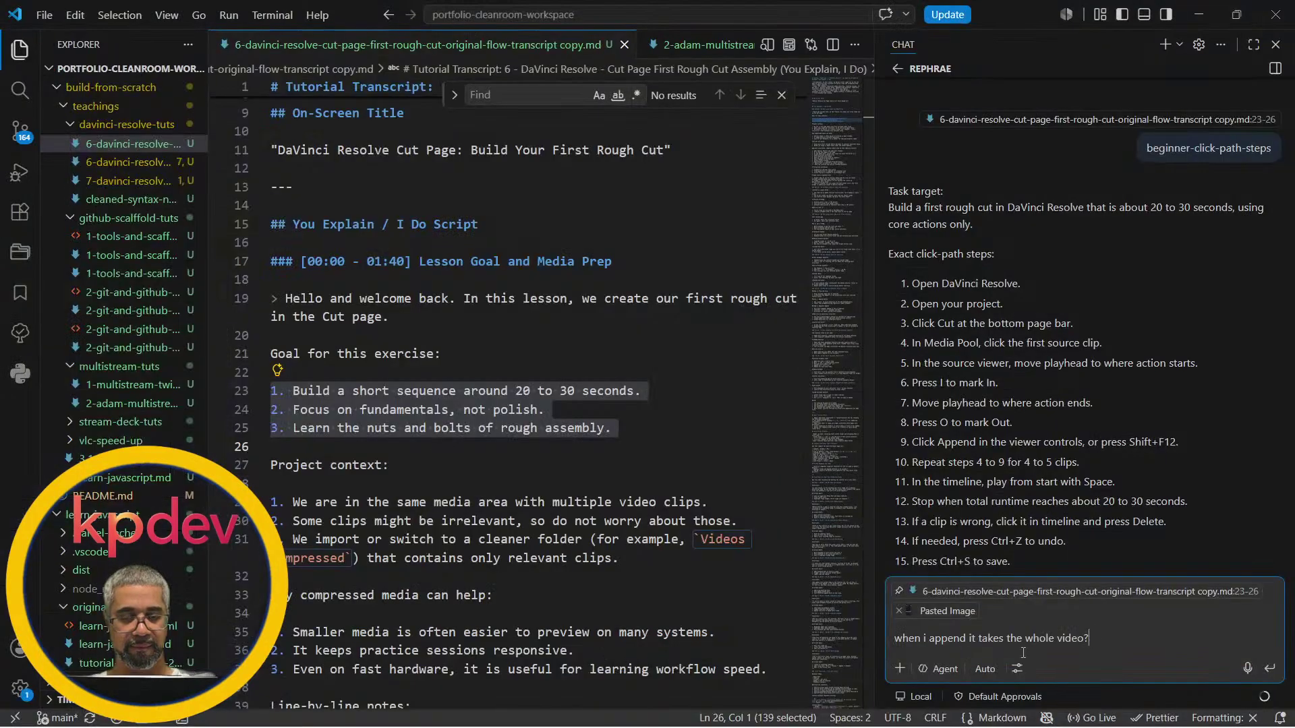
pyautogui.press('Return')
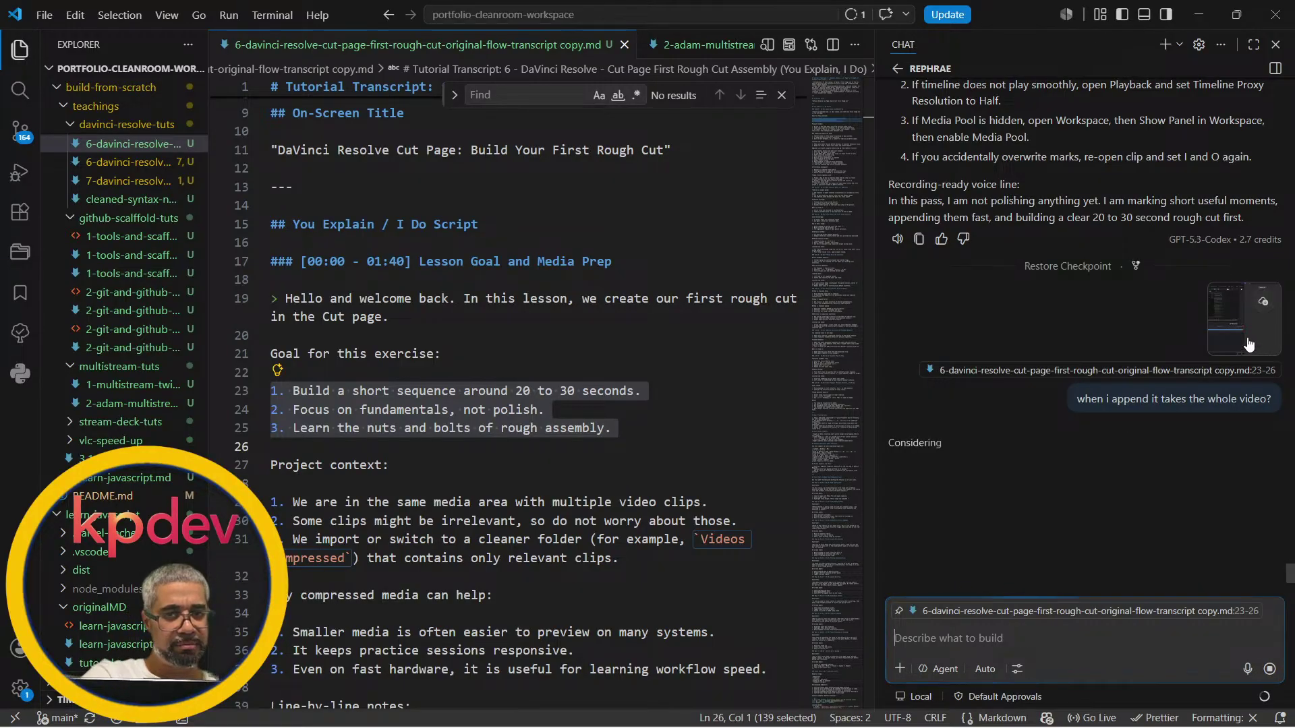
pyautogui.moveTo(1250, 345)
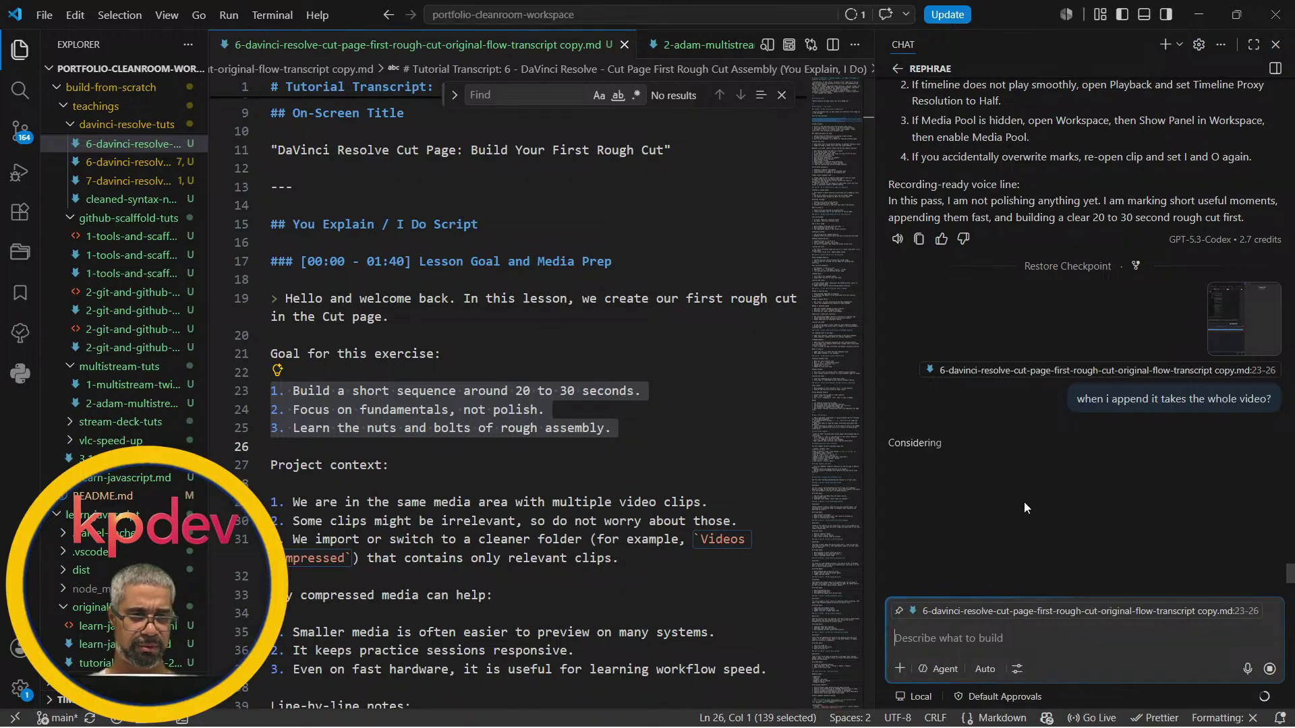
# - Switch to DaVinci Resolve and scrub through the marked range of vcodingjs.mp4, stopping at 00:10:39:50
pyautogui.hotkey('alt', 'Tab')
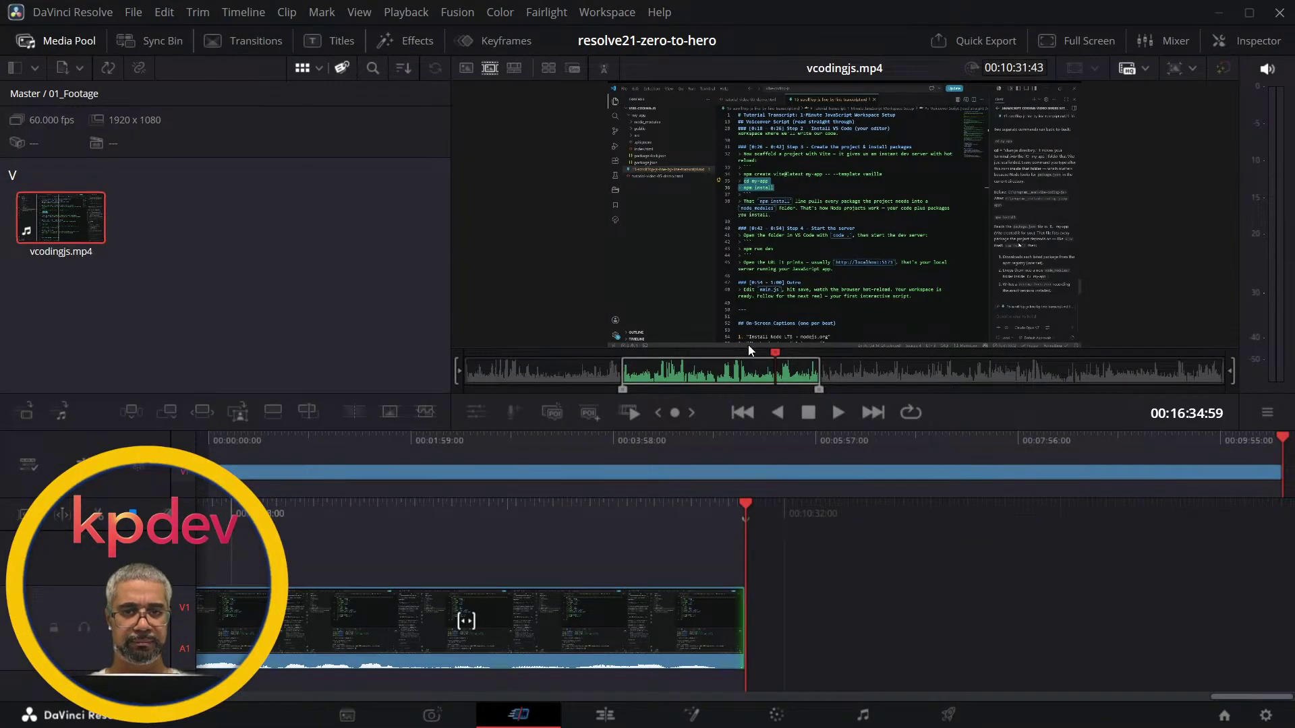
pyautogui.click(794, 373)
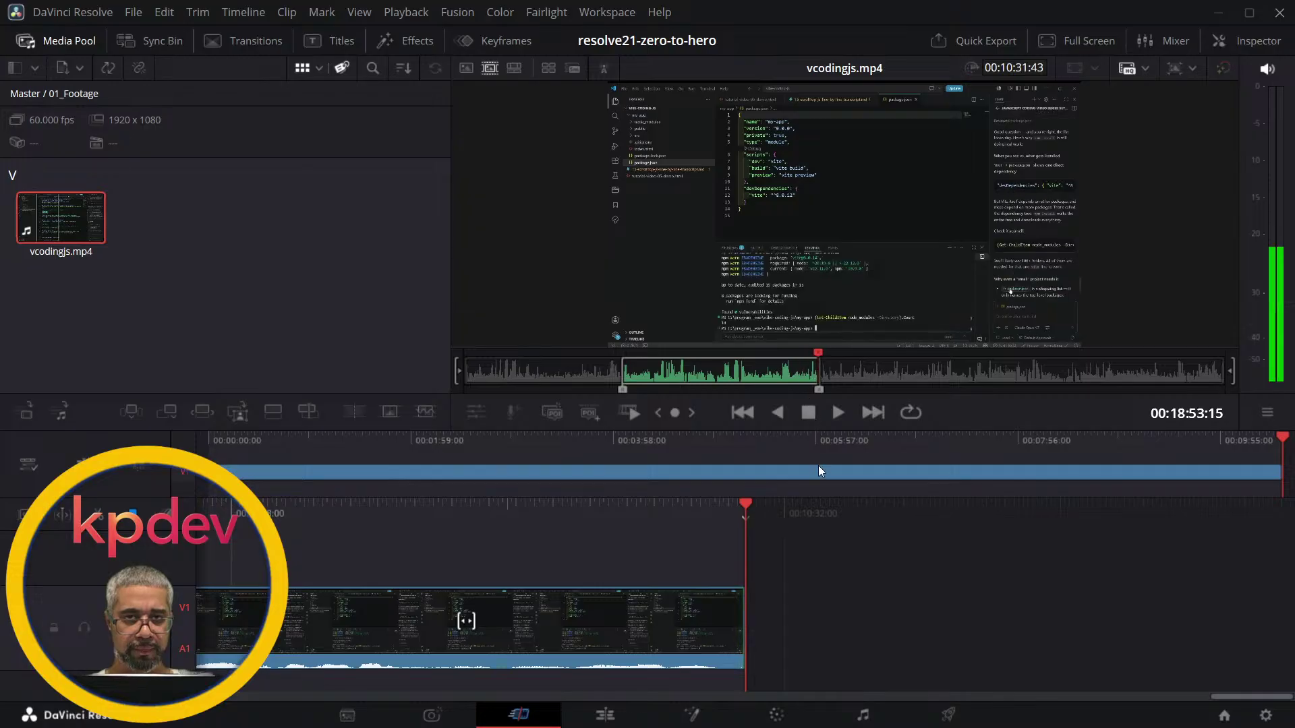
pyautogui.moveTo(792, 374); pyautogui.dragTo(664, 378)
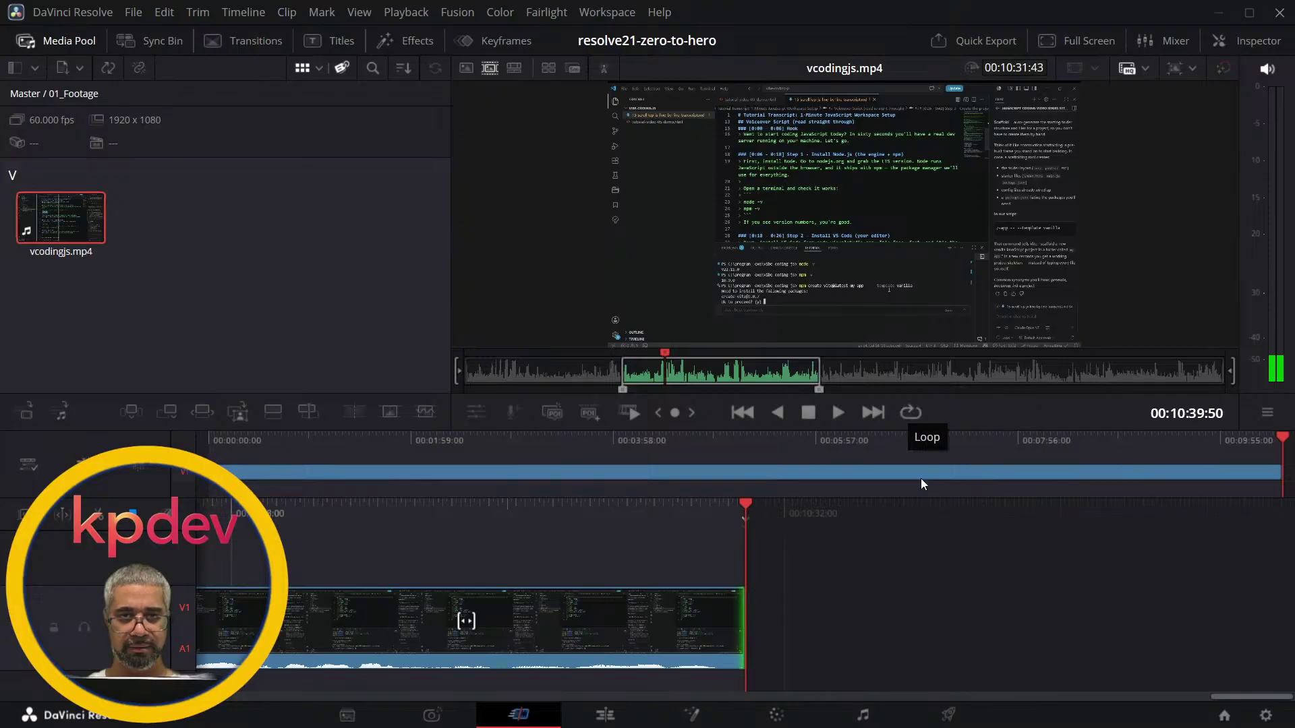
# - Turn on loop playback and play vcodingjs.mp4 from 00:10:39:50, stopping at 00:10:48:03
pyautogui.hotkey('ctrl', '/')
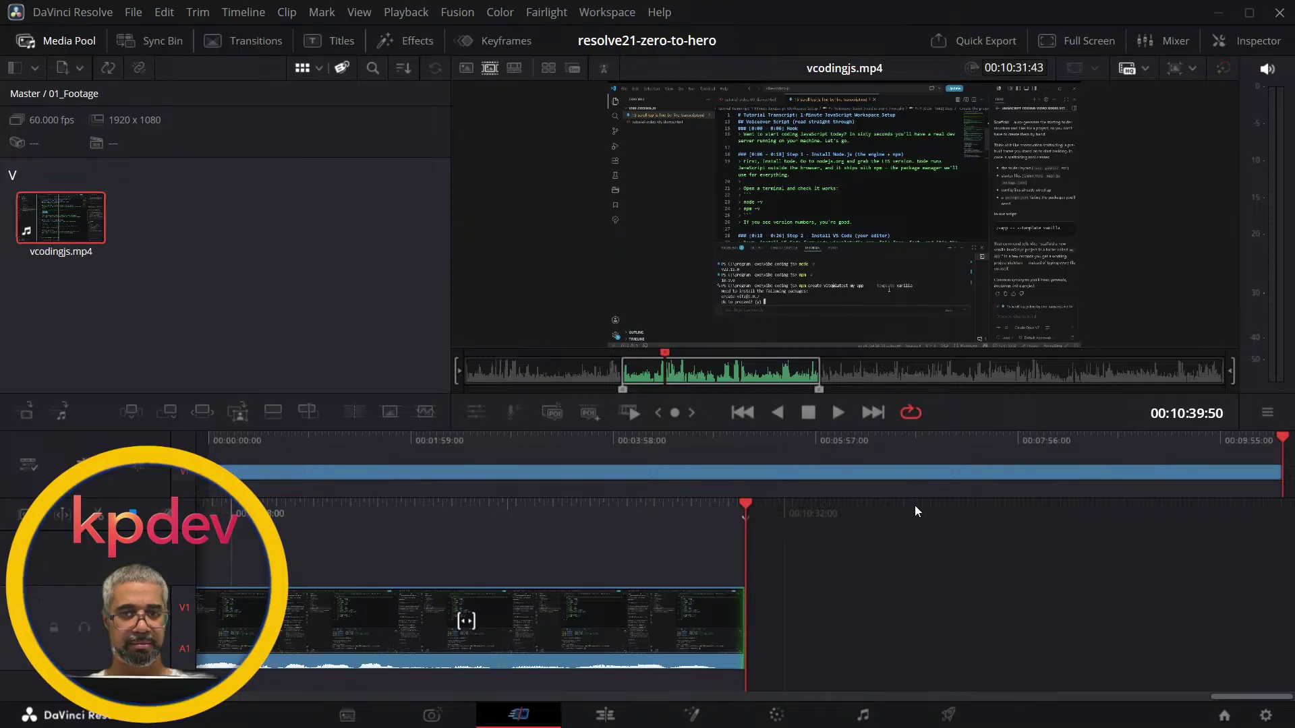
pyautogui.click(835, 409)
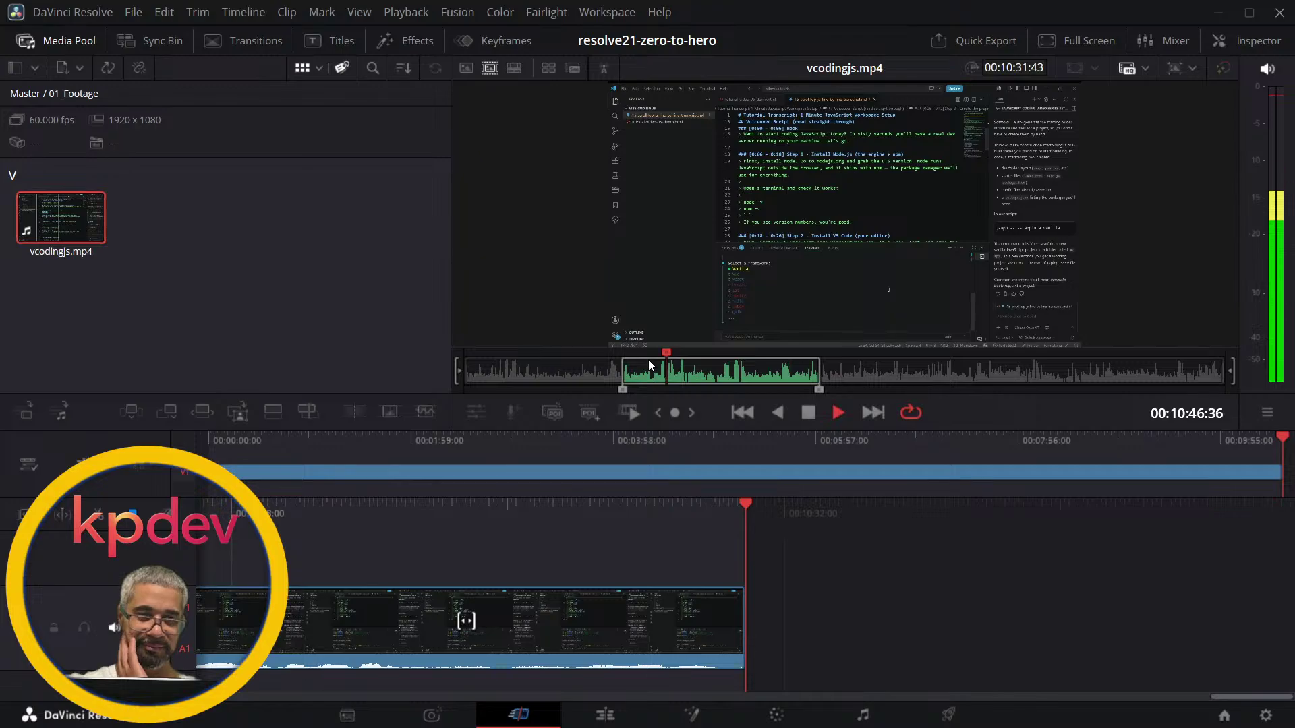
pyautogui.press('space')
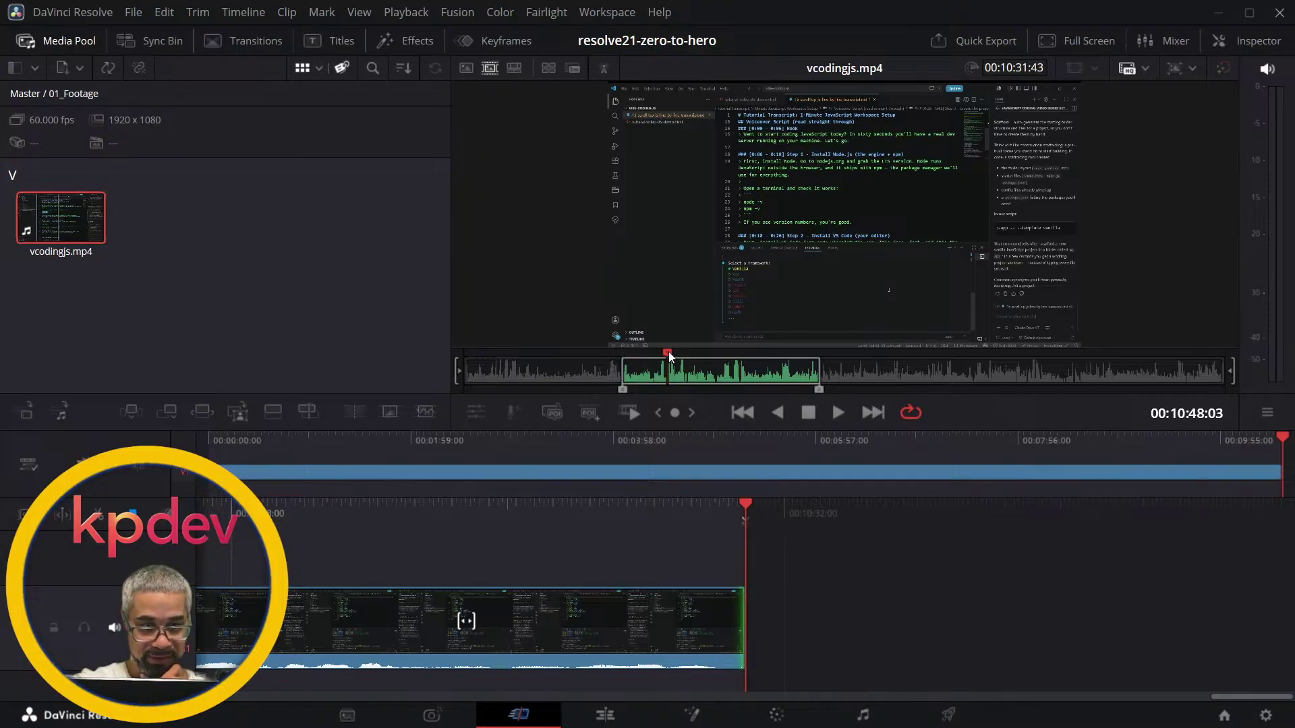
# - Move the source playhead to 00:08:26:59 near the In point and toggle loop playback off and back on
pyautogui.moveTo(669, 351); pyautogui.dragTo(623, 373)
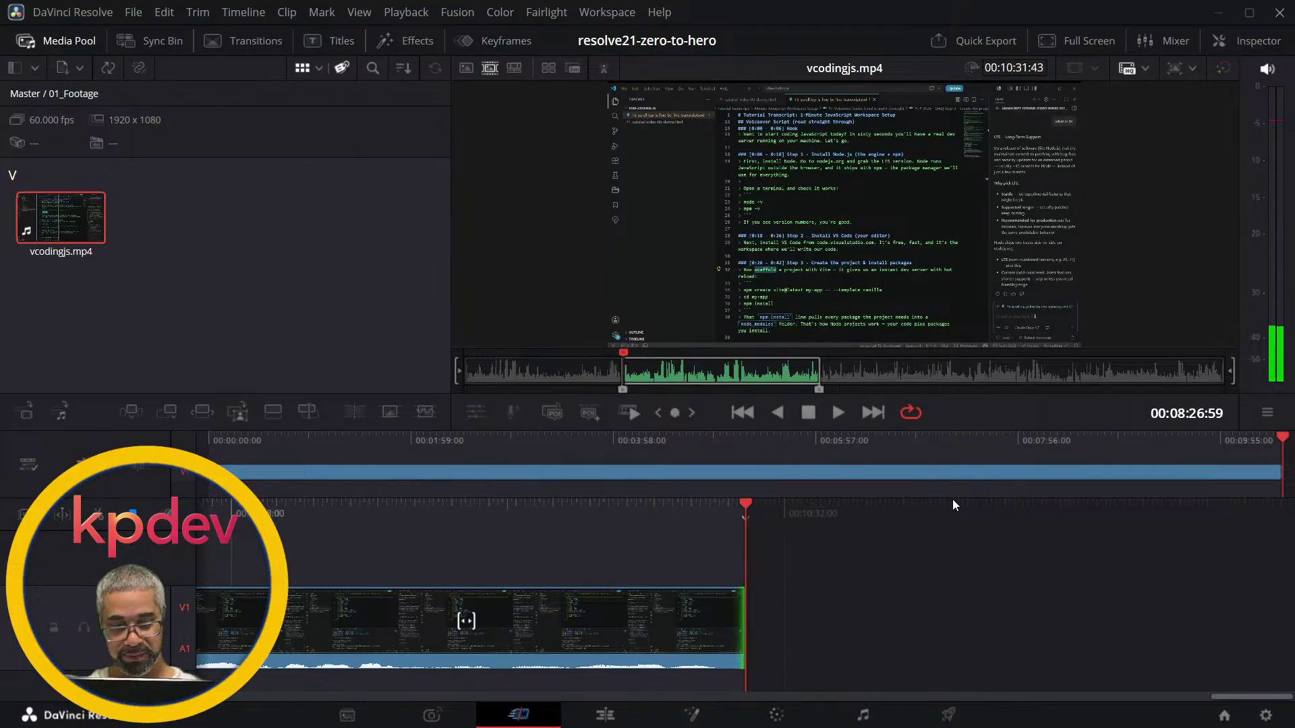
pyautogui.hotkey('ctrl', '/')
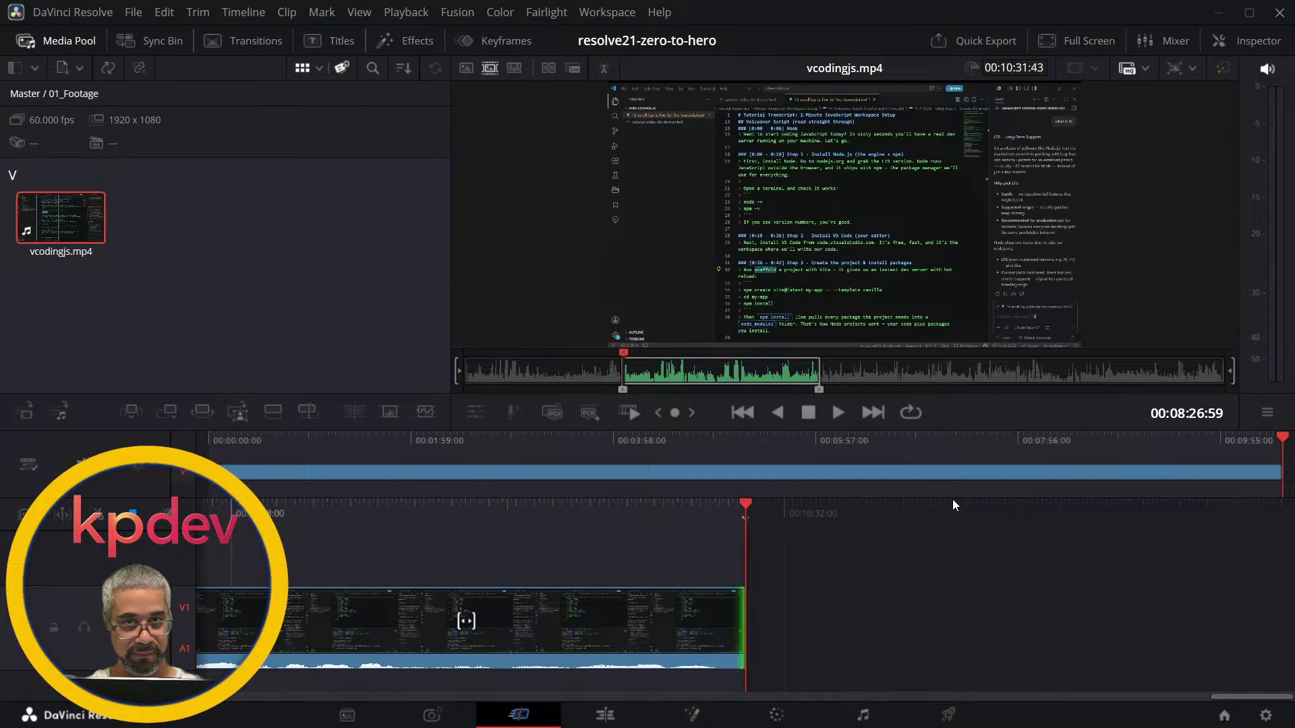
pyautogui.hotkey('ctrl', '/')
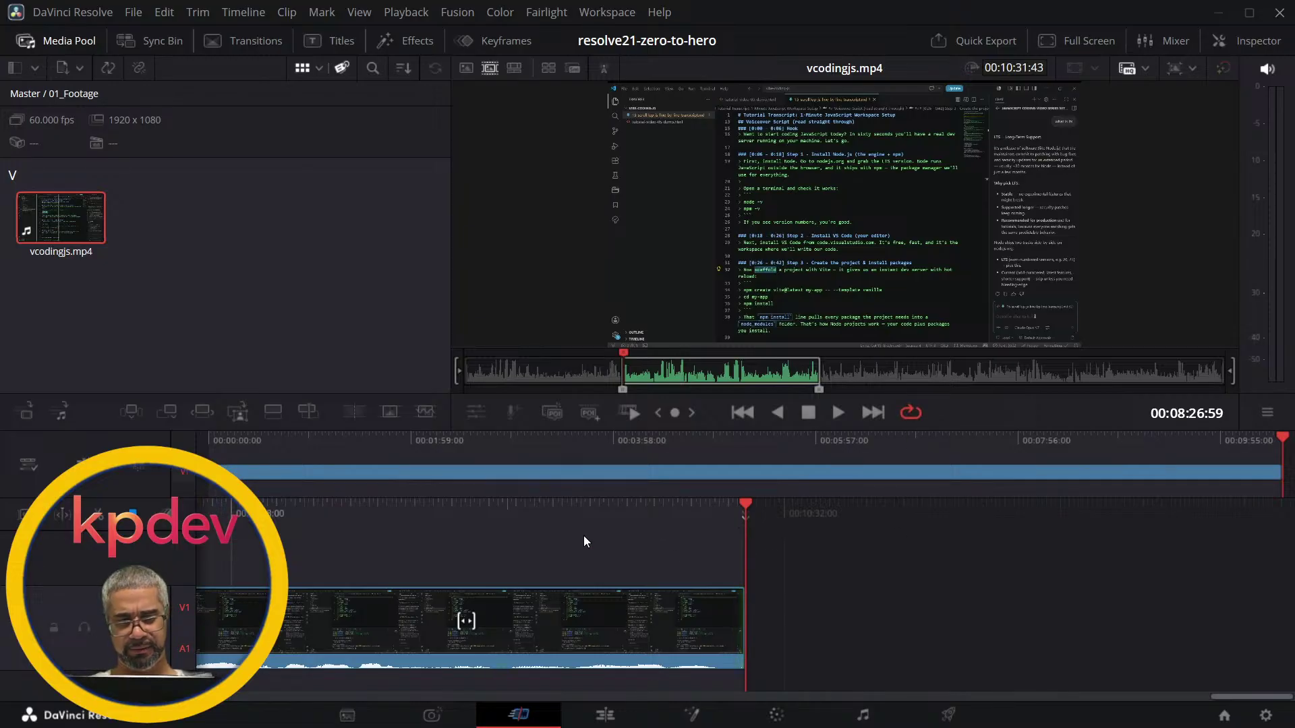
# - Look back along the timeline clip to about 00:03:52:00 and move the source playhead to 00:12:36:24 within the marked range
pyautogui.scroll(3, 584, 535)
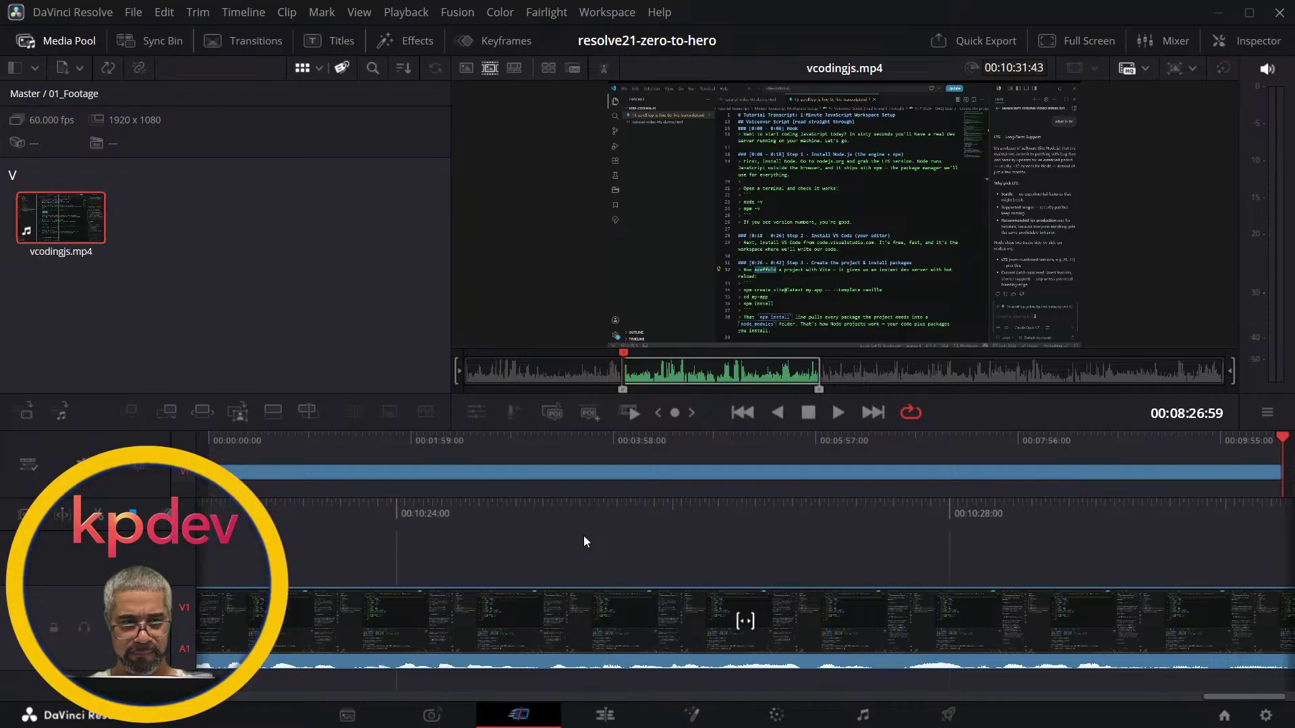
pyautogui.scroll(3, 584, 535)
pyautogui.scroll(3, 584, 535)
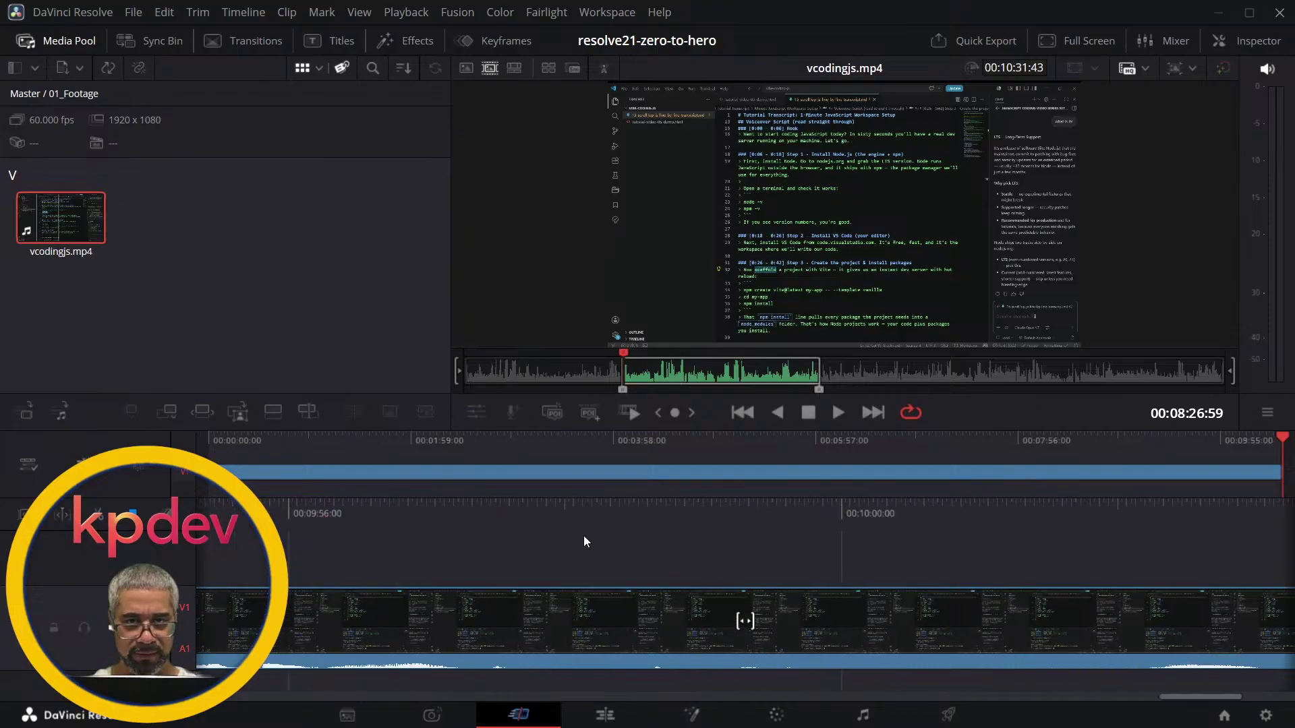
pyautogui.scroll(15, 584, 535)
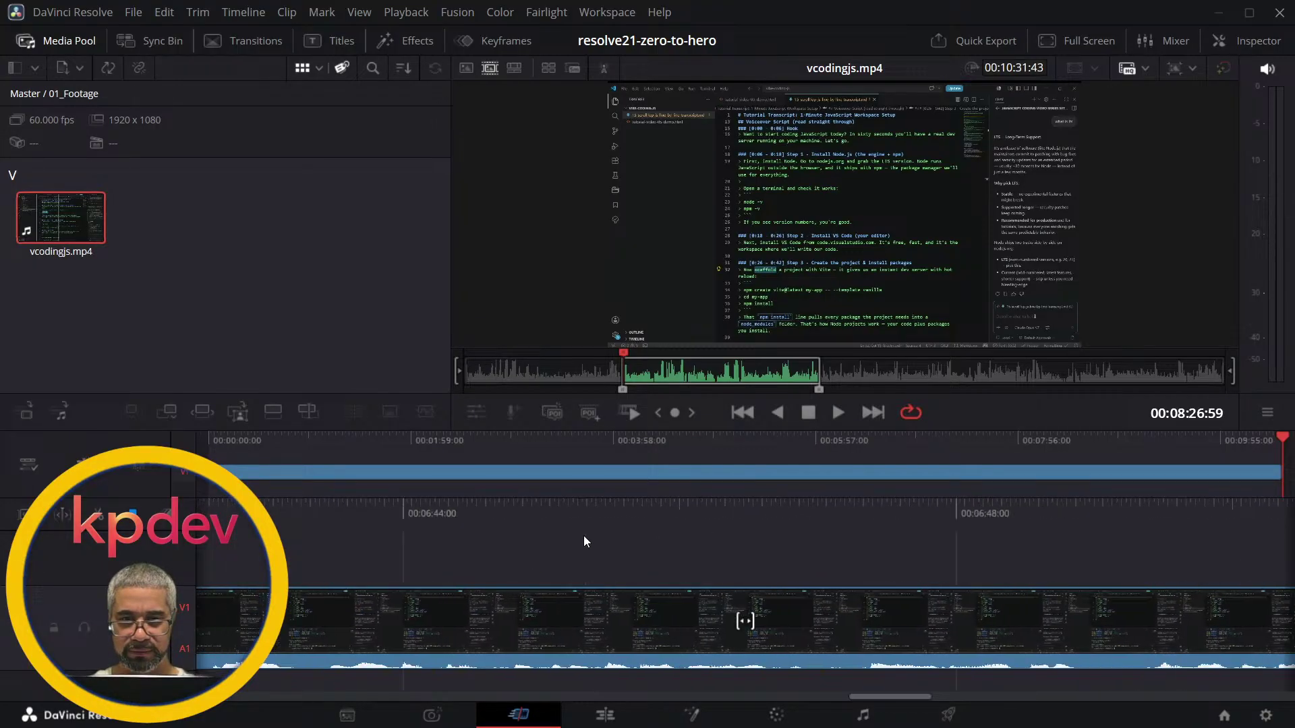
pyautogui.scroll(15, 584, 535)
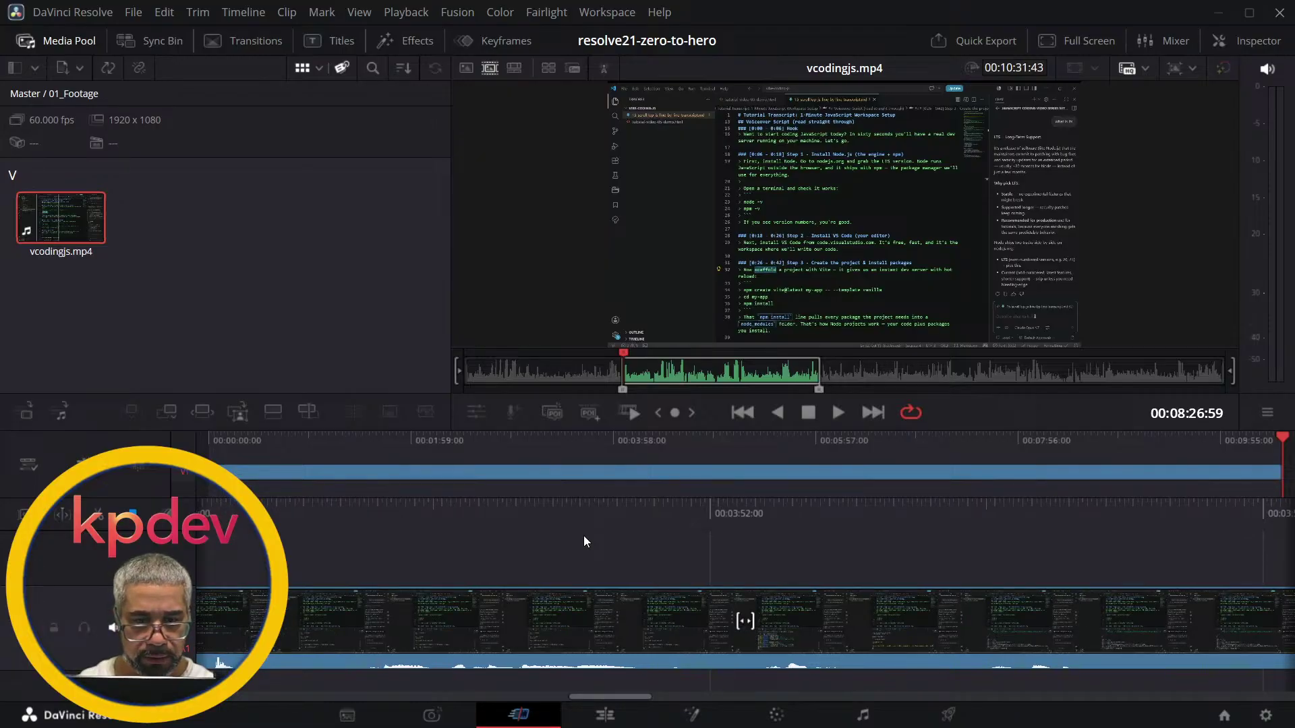
pyautogui.click(702, 374)
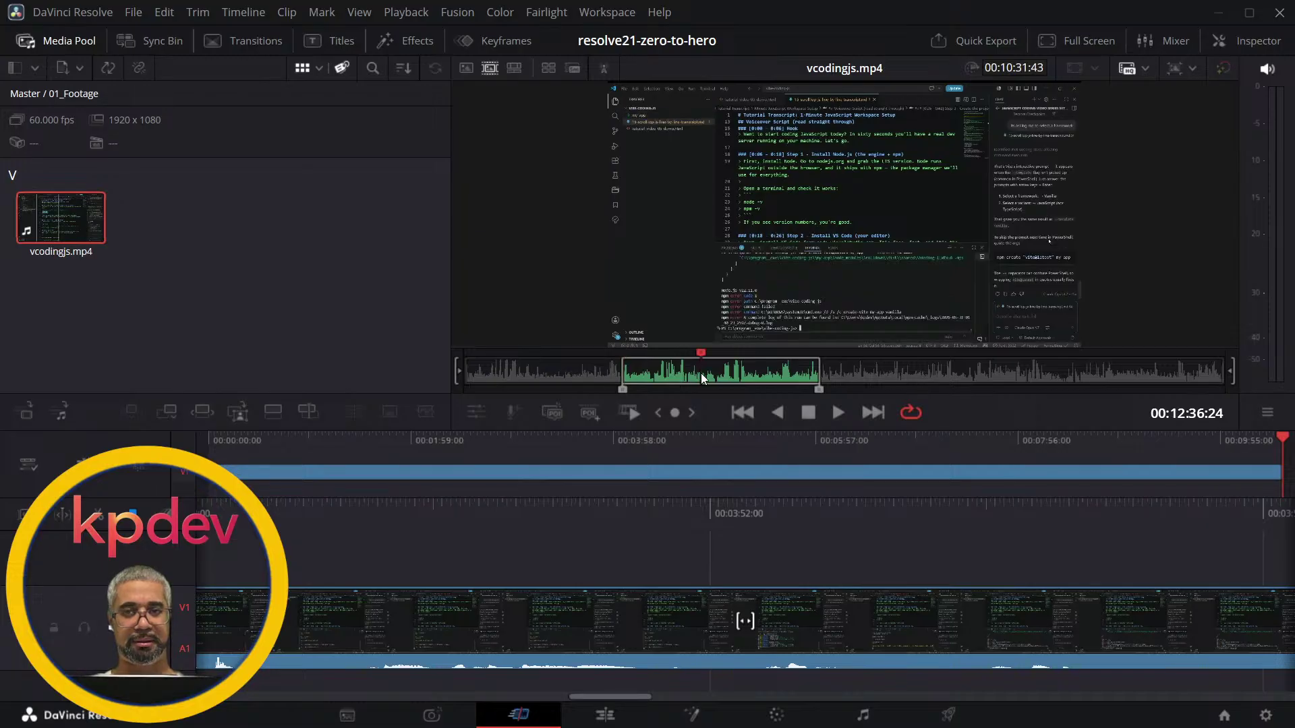
# - Move the source playhead to 00:17:29:13 within the marked range of vcodingjs.mp4 and set the In point there
pyautogui.click(793, 375)
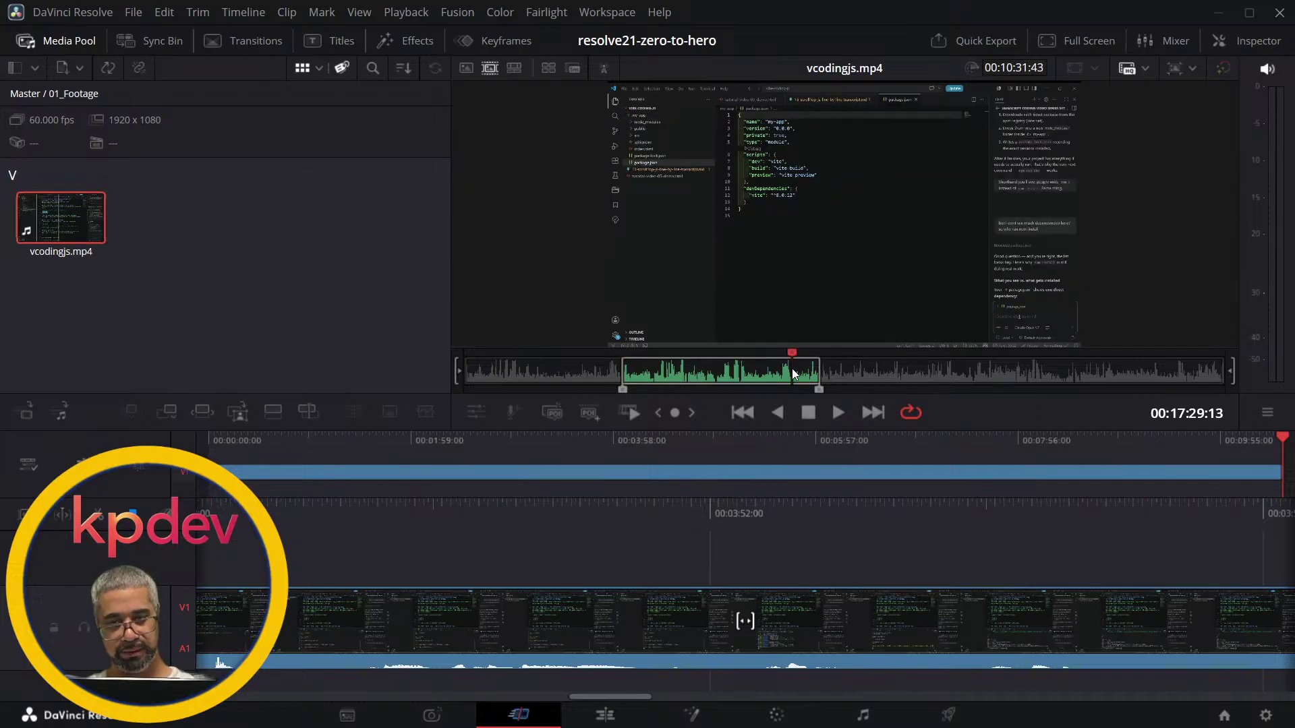
pyautogui.press('i')
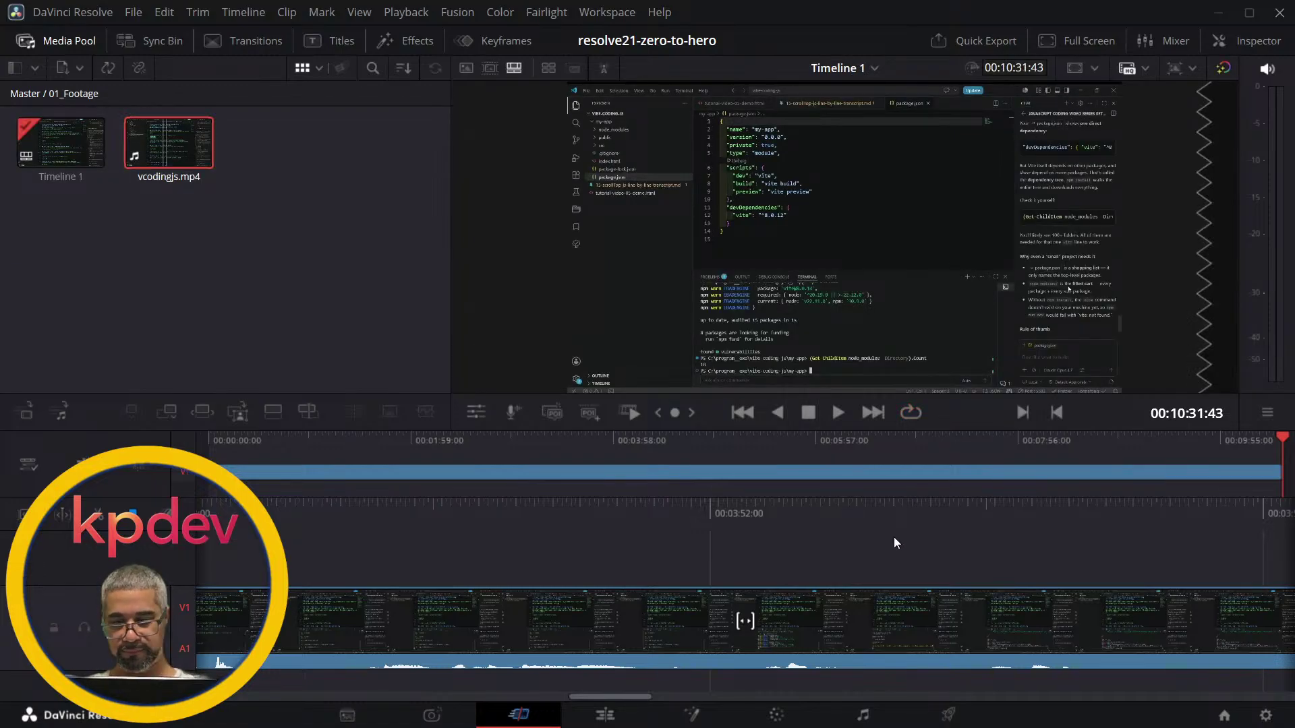
pyautogui.hotkey('ctrl', 'a')
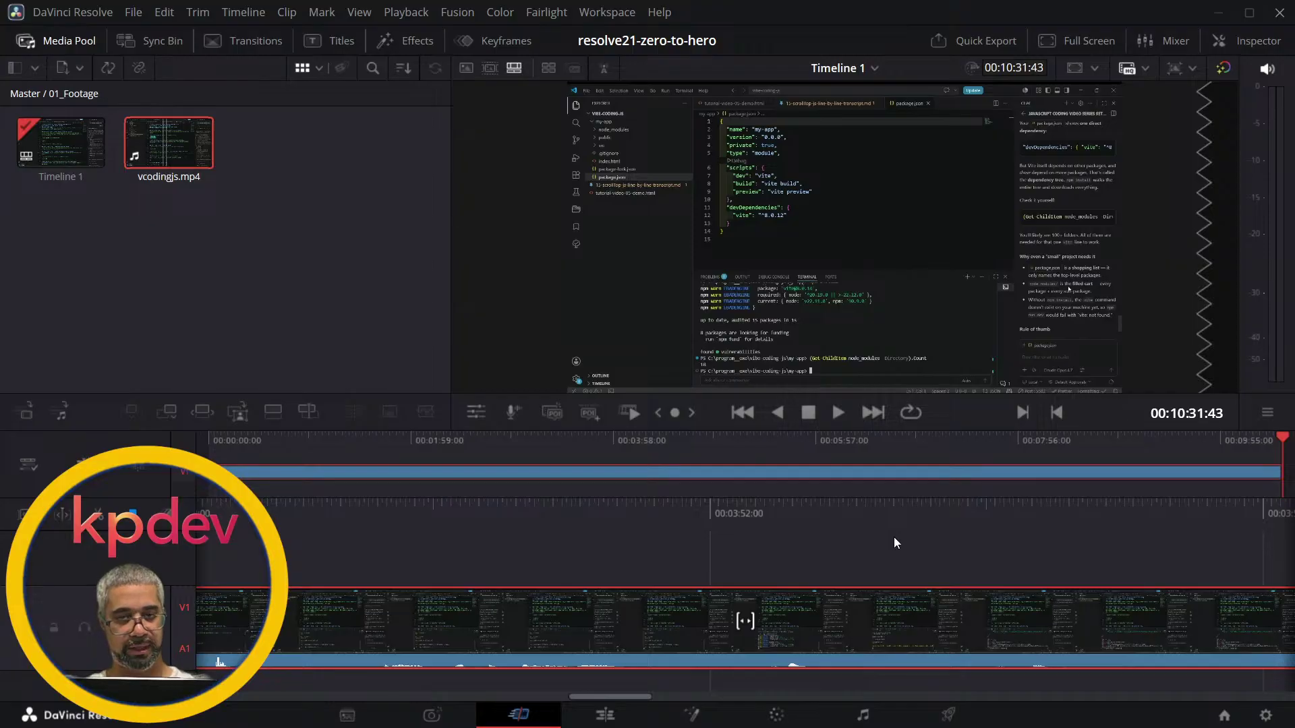
pyautogui.press('Delete')
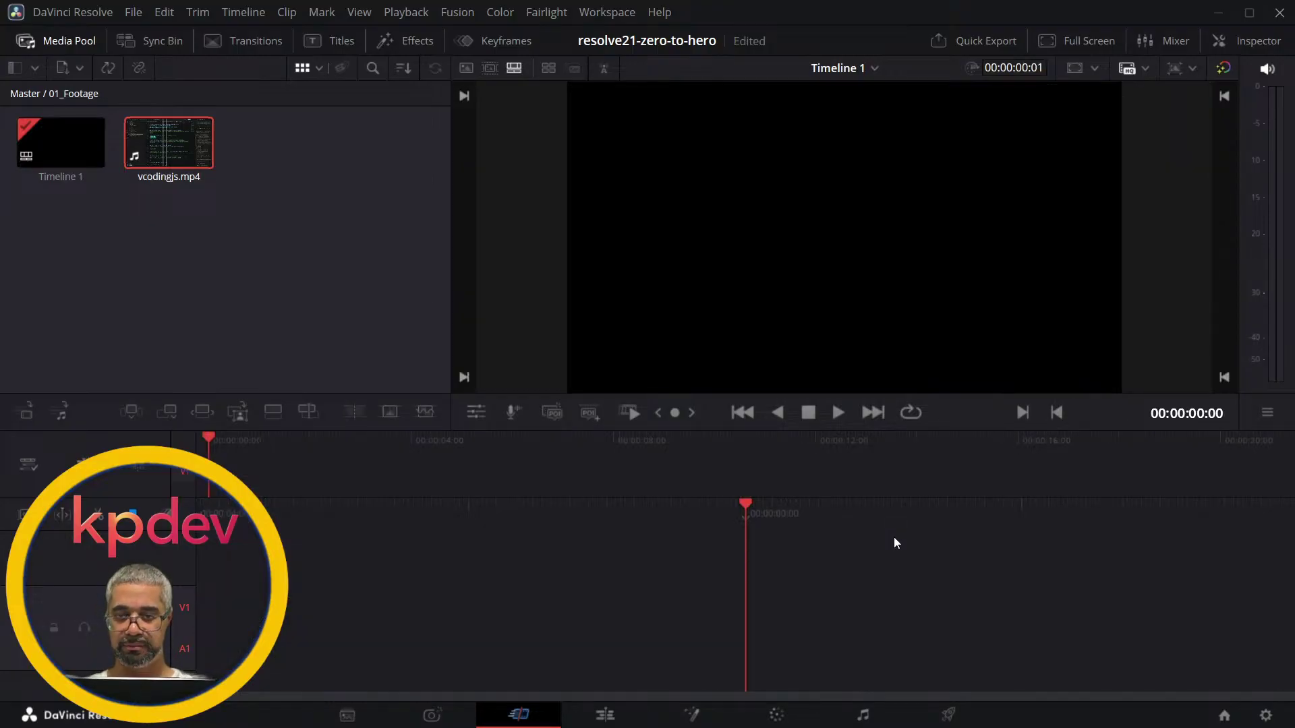
pyautogui.hotkey('ctrl', 'z')
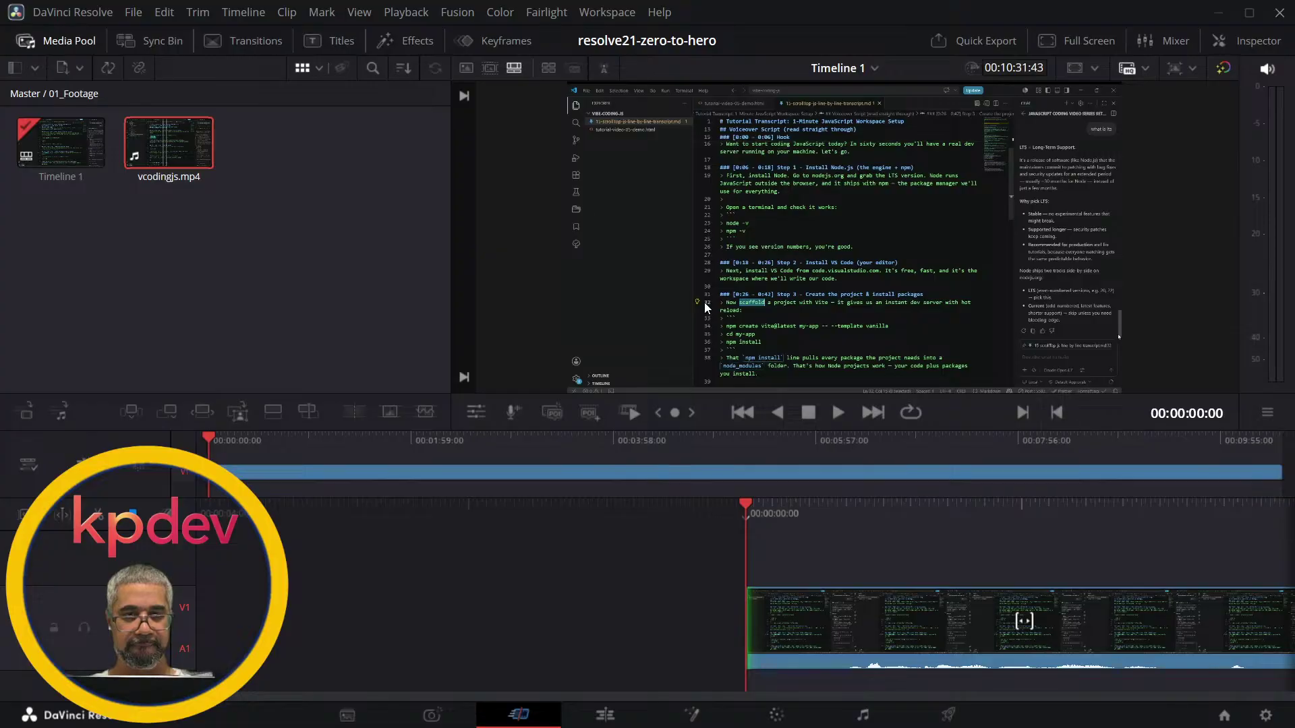
pyautogui.scroll(-5, 860, 579)
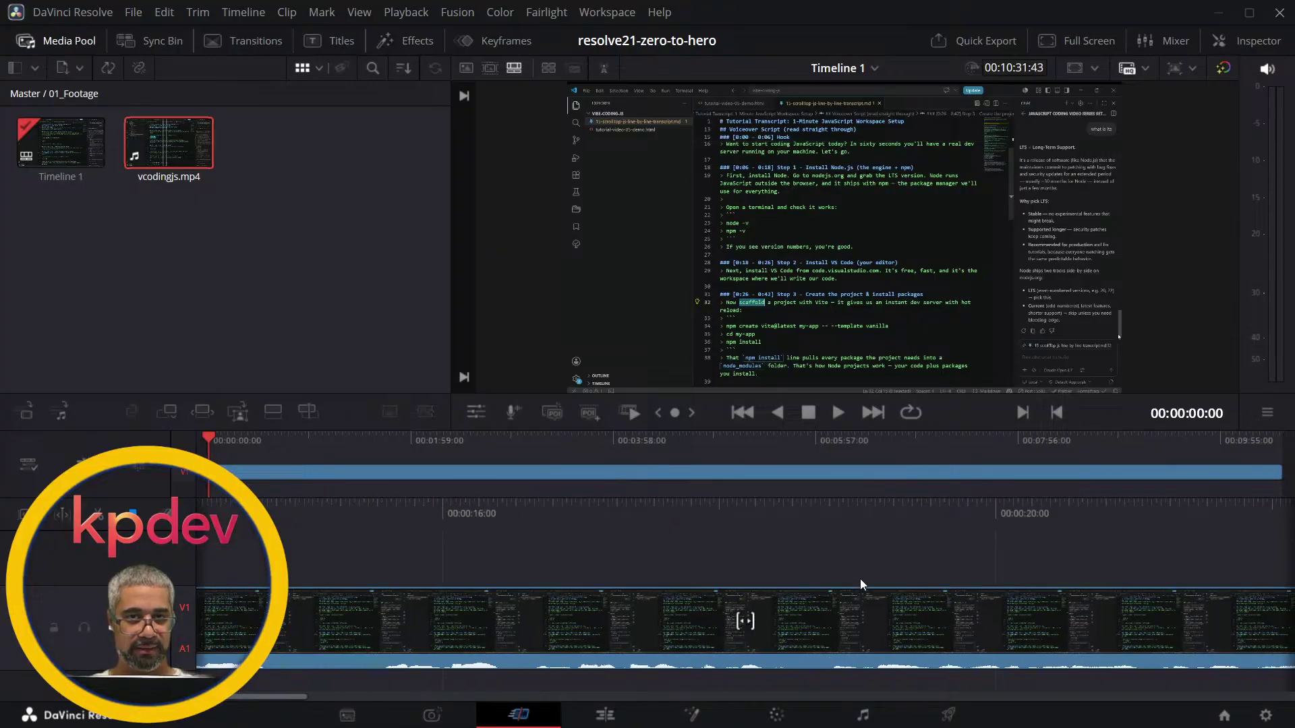
pyautogui.scroll(-8, 860, 579)
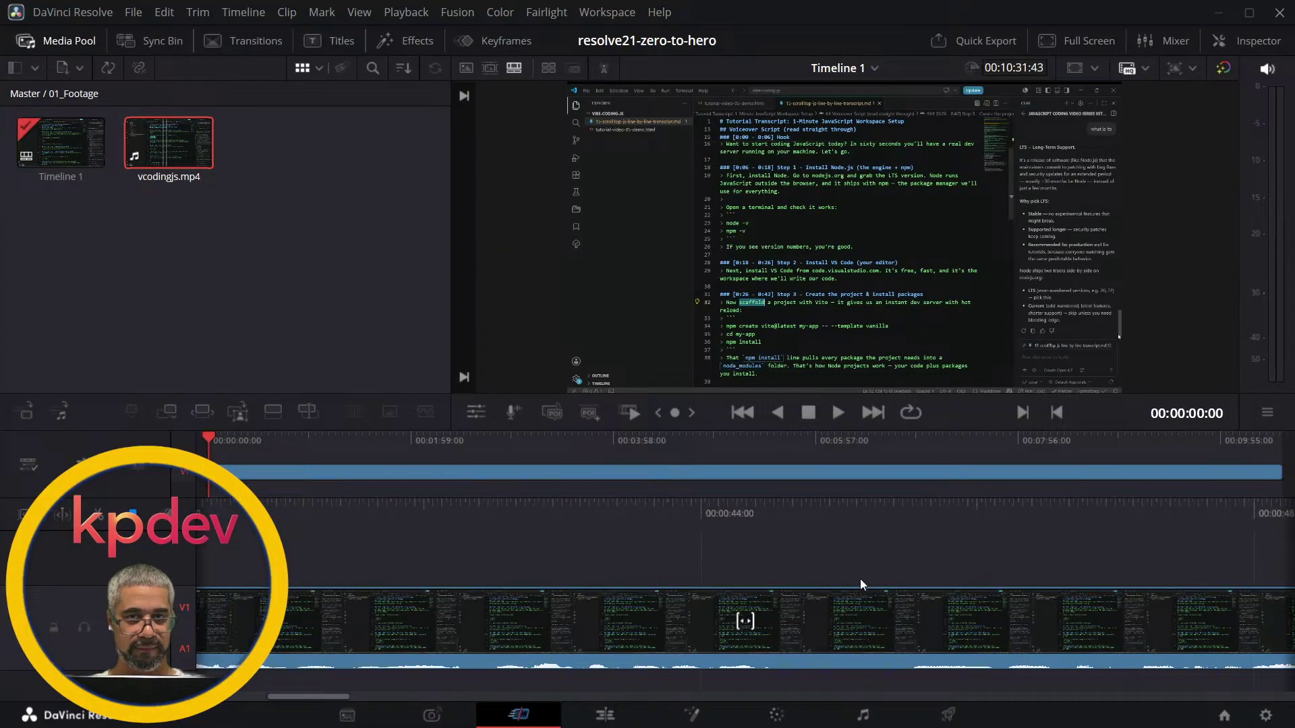
pyautogui.scroll(-10, 860, 579)
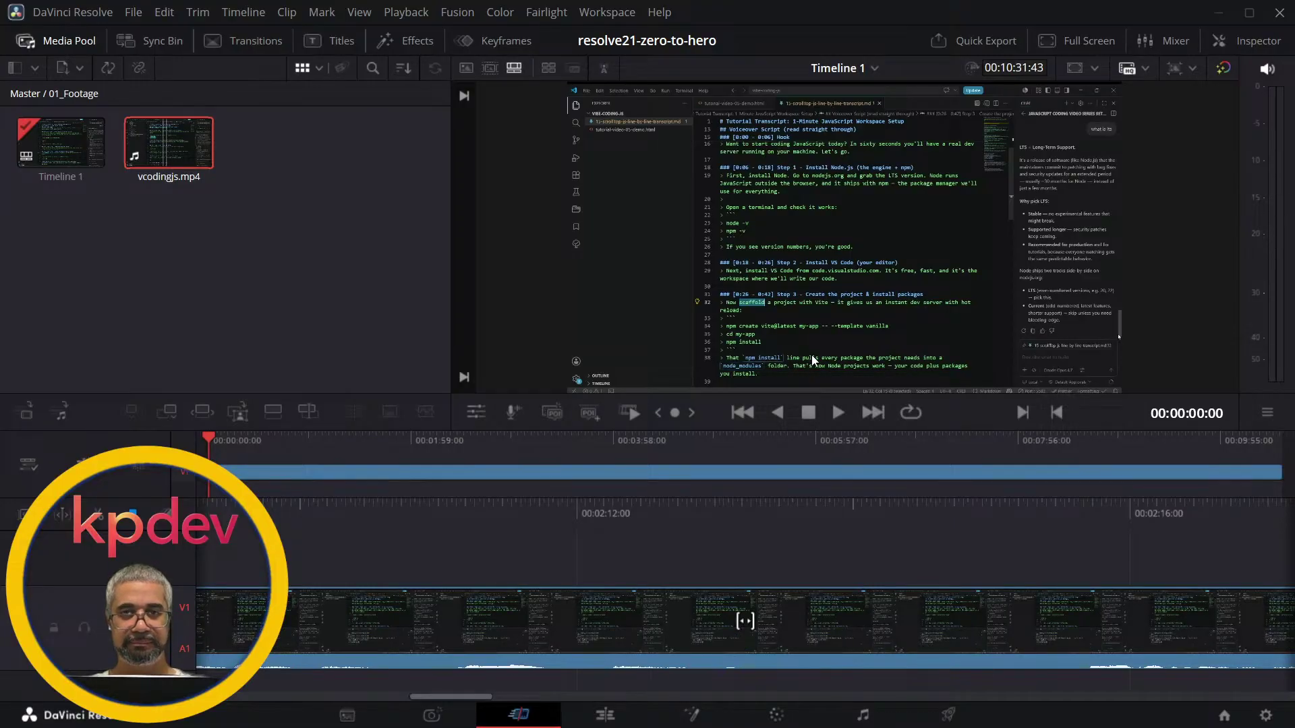
pyautogui.click(490, 67)
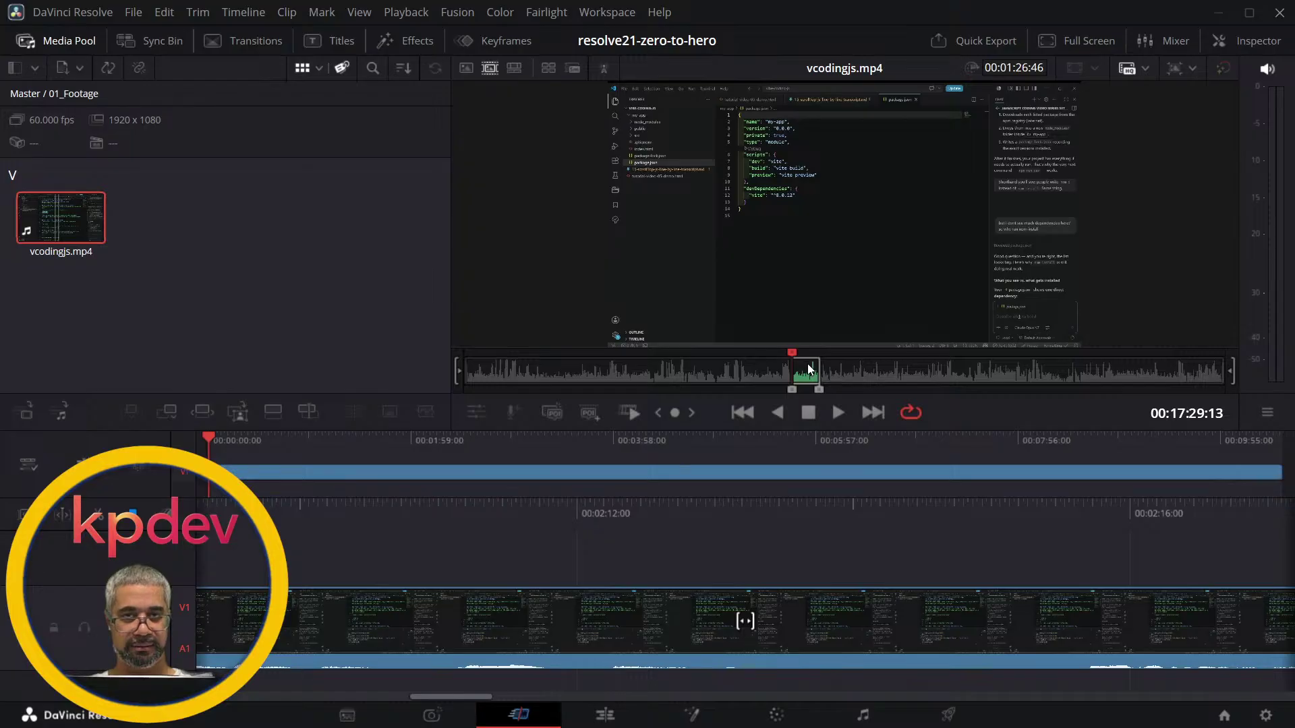
pyautogui.press('q')
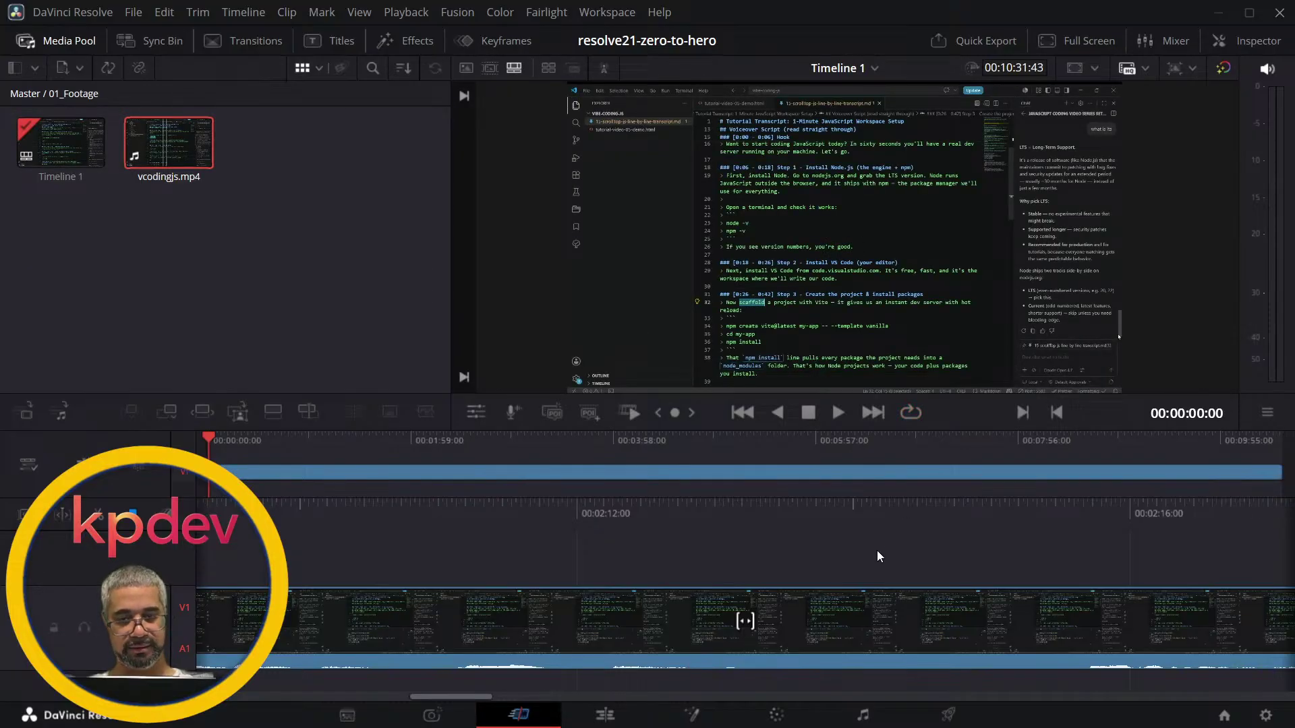
pyautogui.press('Delete')
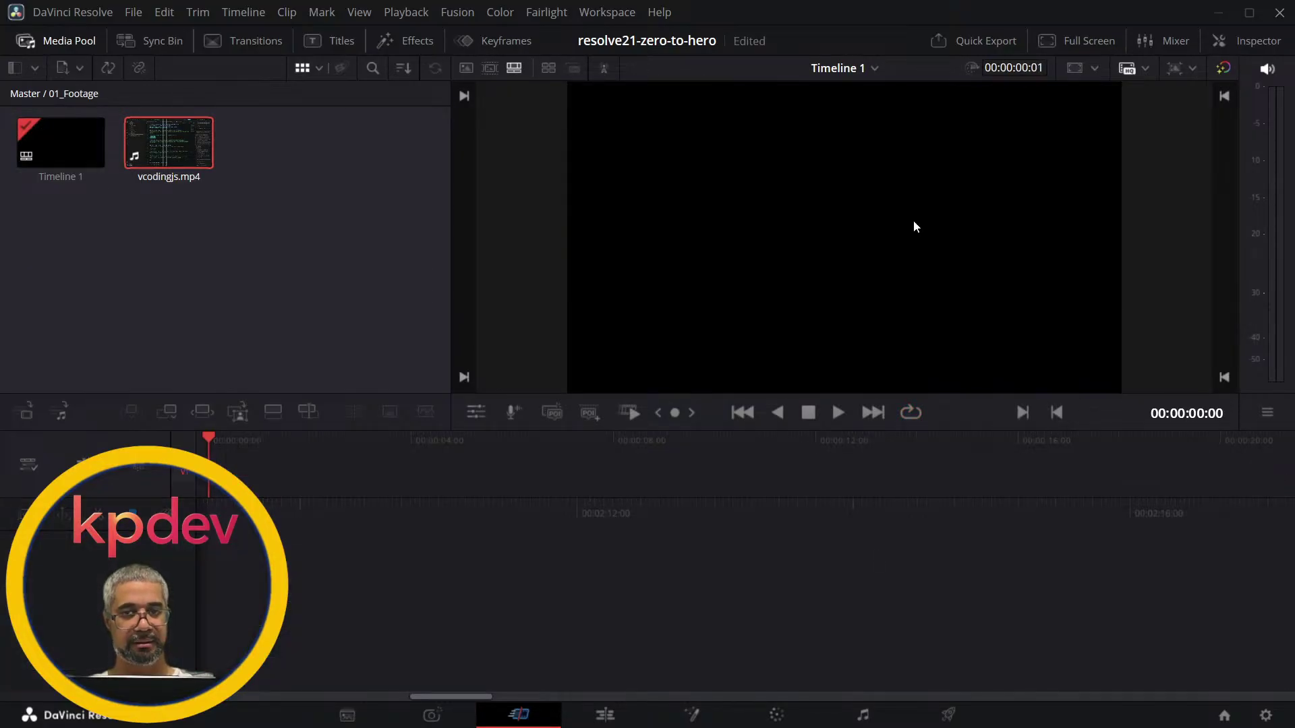
pyautogui.hotkey('ctrl', 'z')
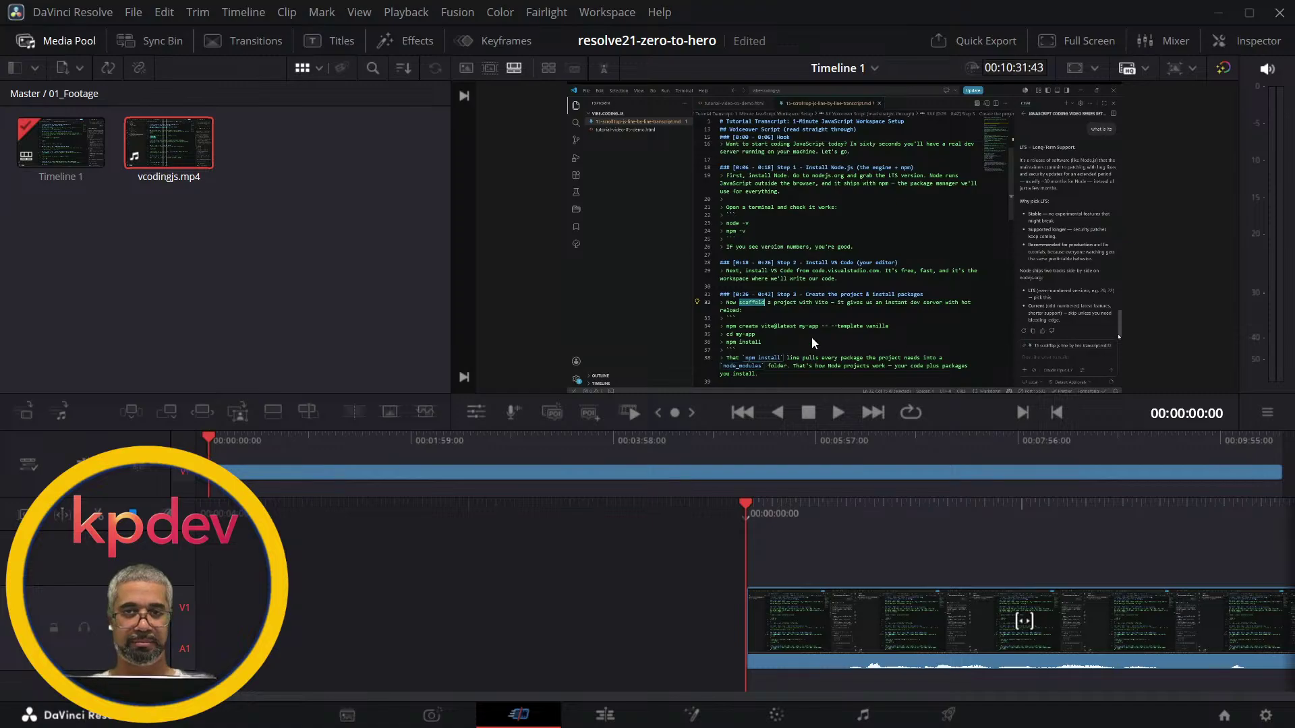
# - Return to the timeline and delete the full-length vcodingjs.mp4 clip from Timeline 1
pyautogui.press('q')
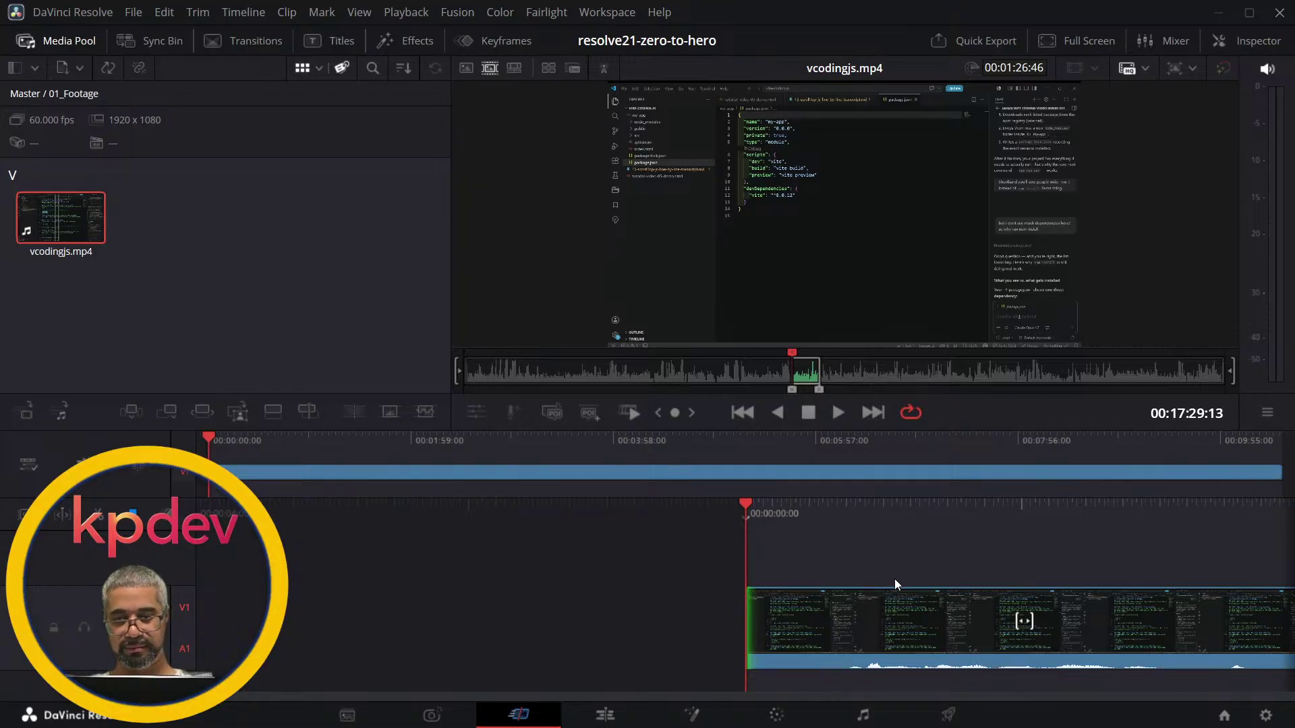
pyautogui.click(581, 623)
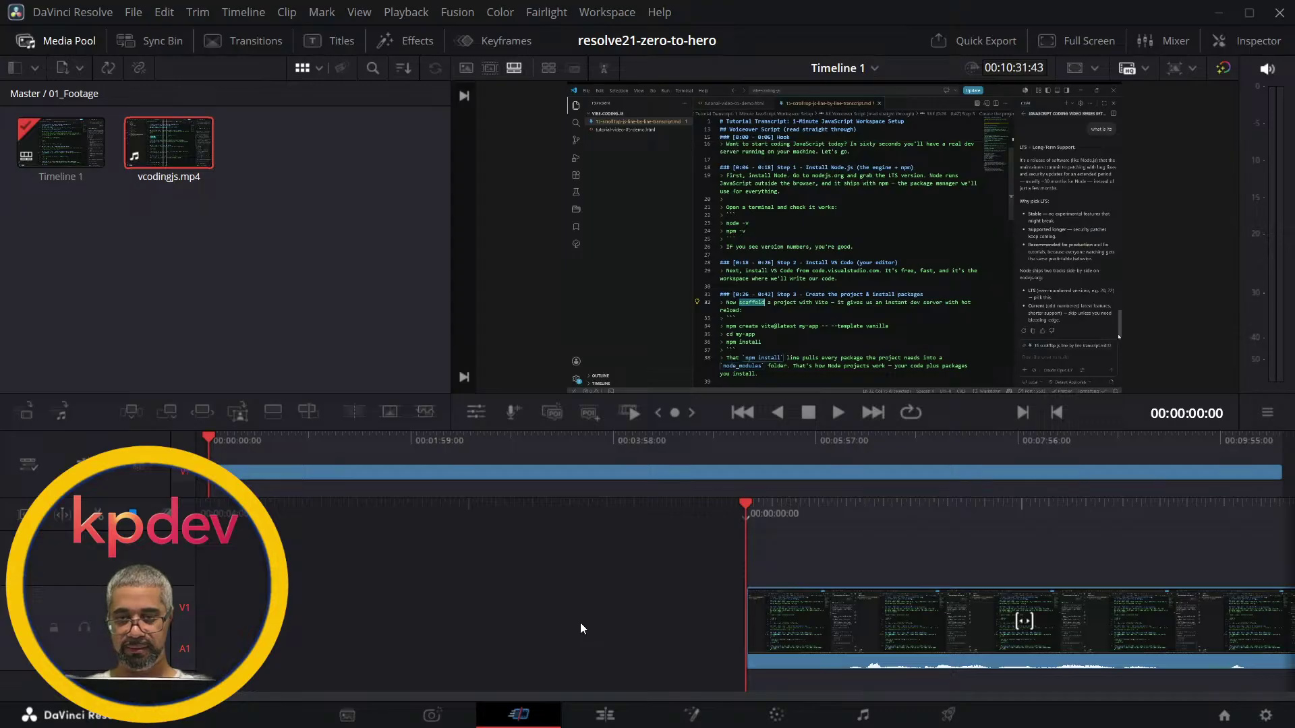
pyautogui.hotkey('ctrl', 'a')
pyautogui.press('Delete')
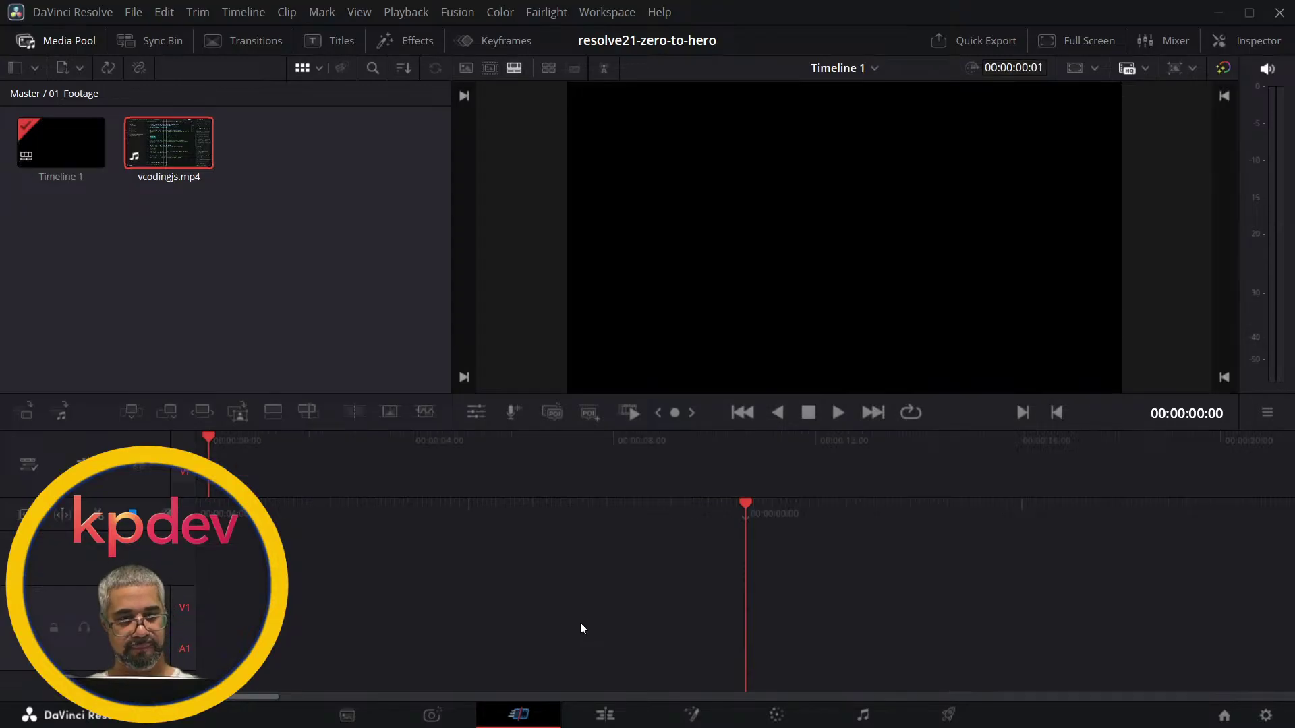
# - Place the marked source range of vcodingjs.mp4 at the start of Timeline 1 and look along the new clip to its end
pyautogui.click(178, 142)
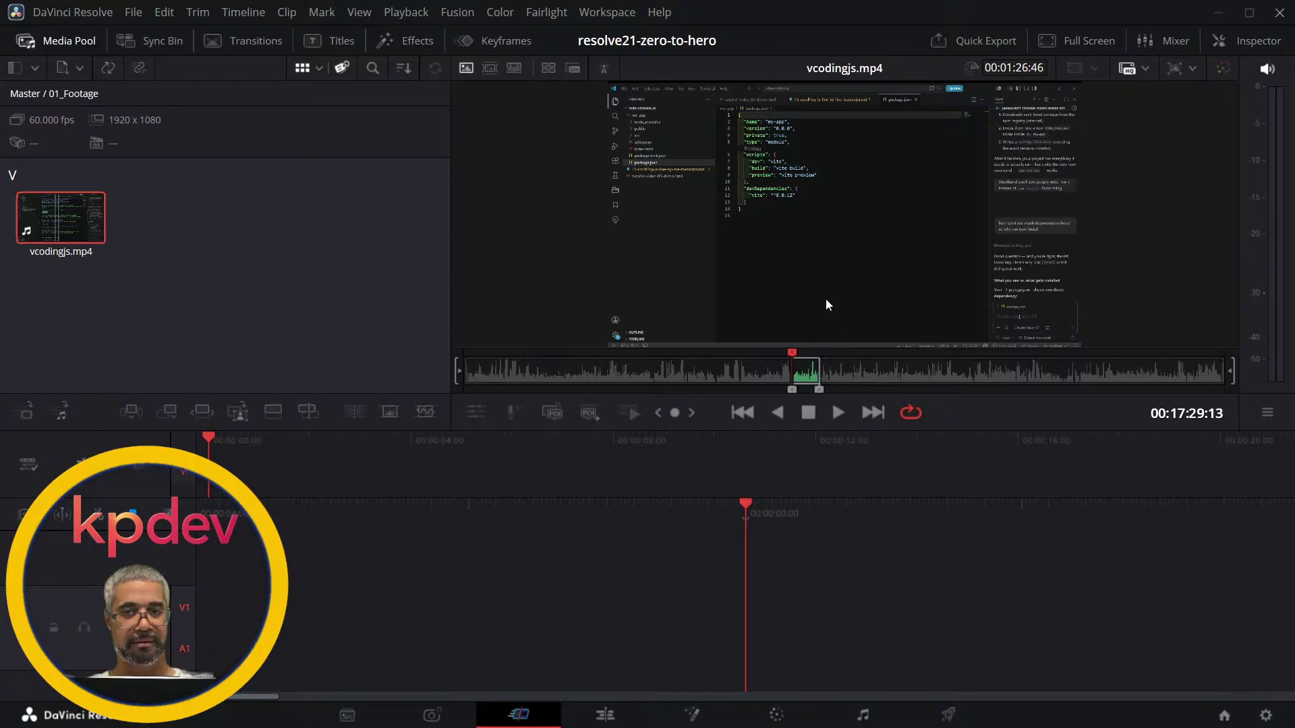
pyautogui.moveTo(826, 298); pyautogui.dragTo(745, 620)
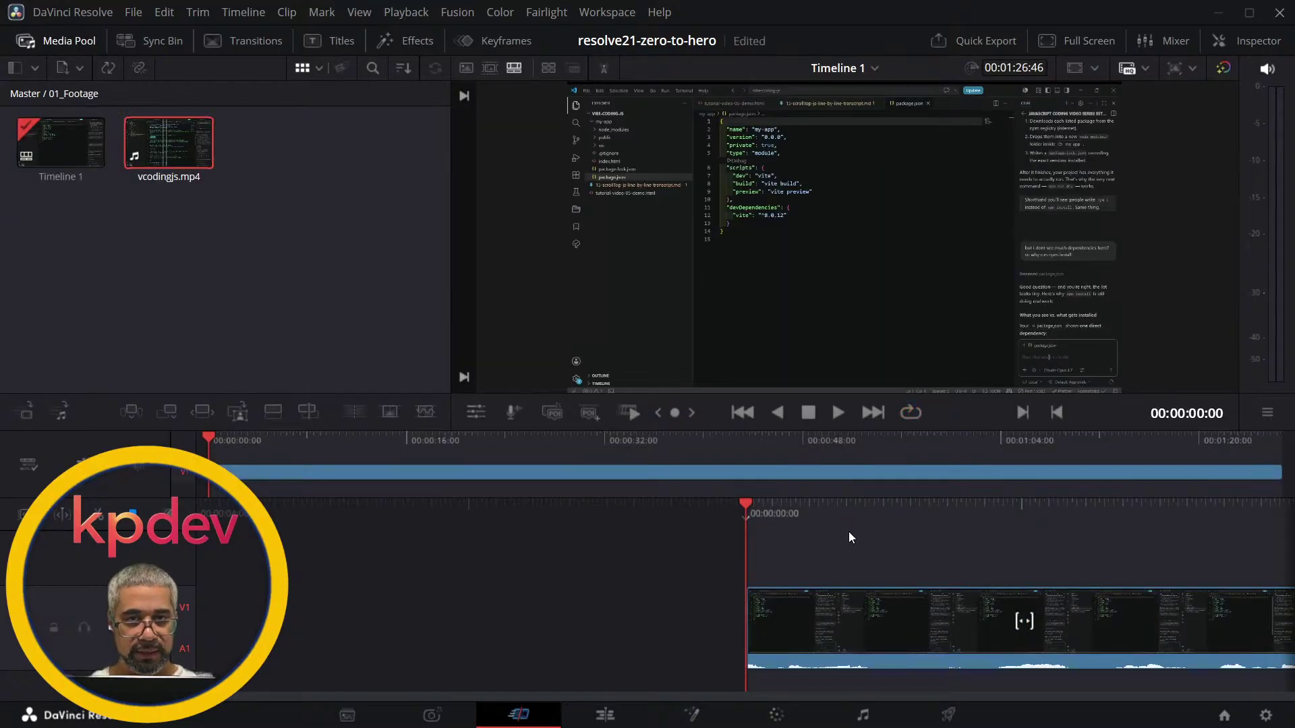
pyautogui.click(491, 70)
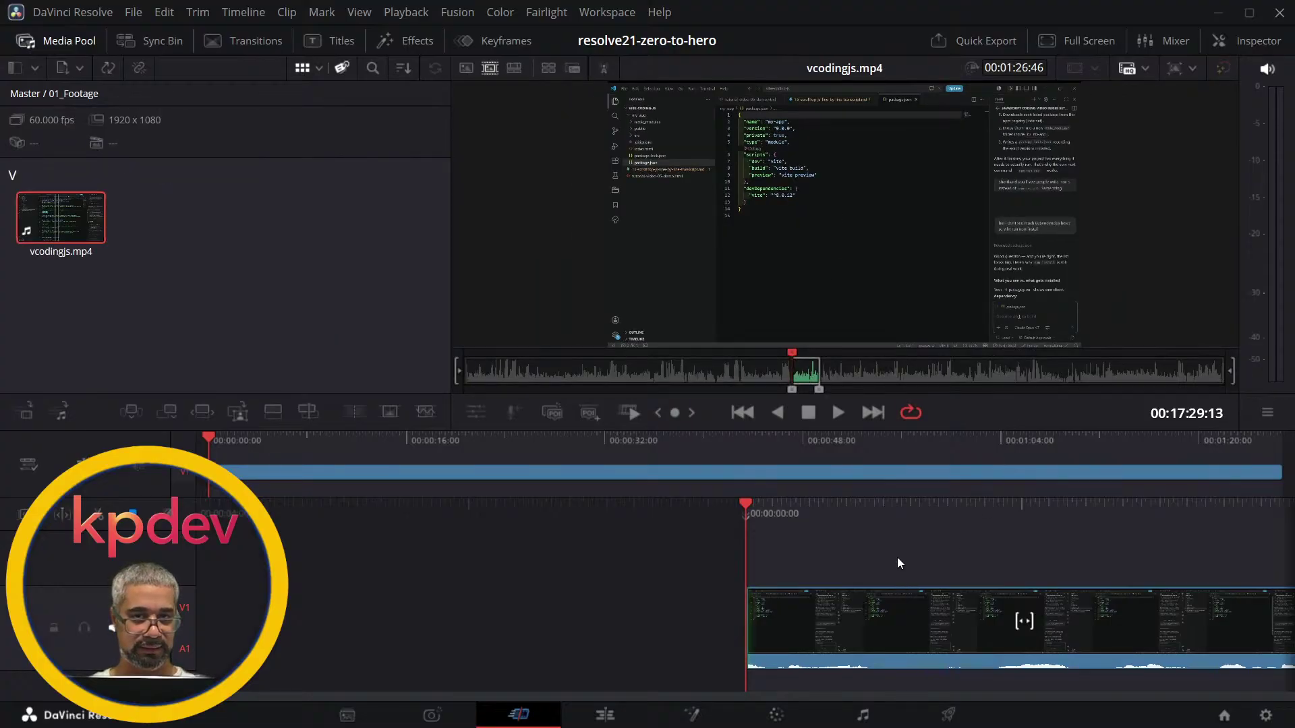
pyautogui.hscroll(10, 898, 563)
pyautogui.hscroll(20, 899, 564)
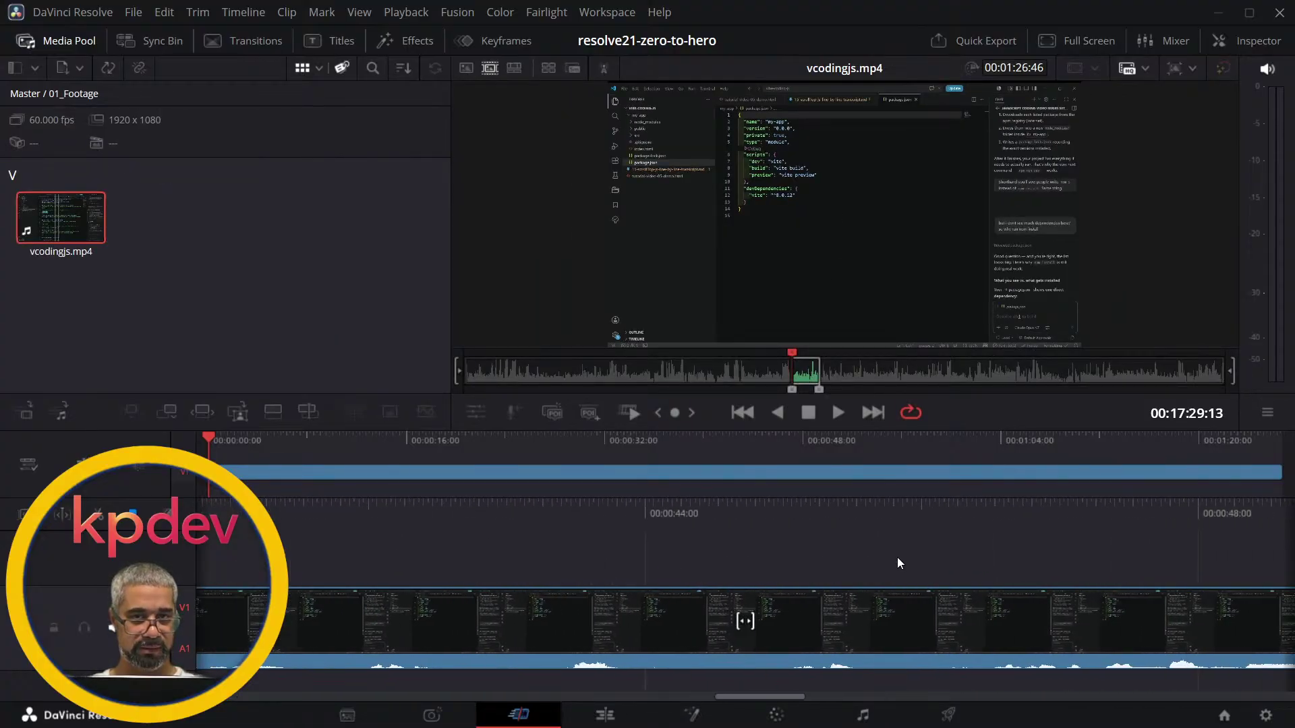
pyautogui.hscroll(7, 898, 557)
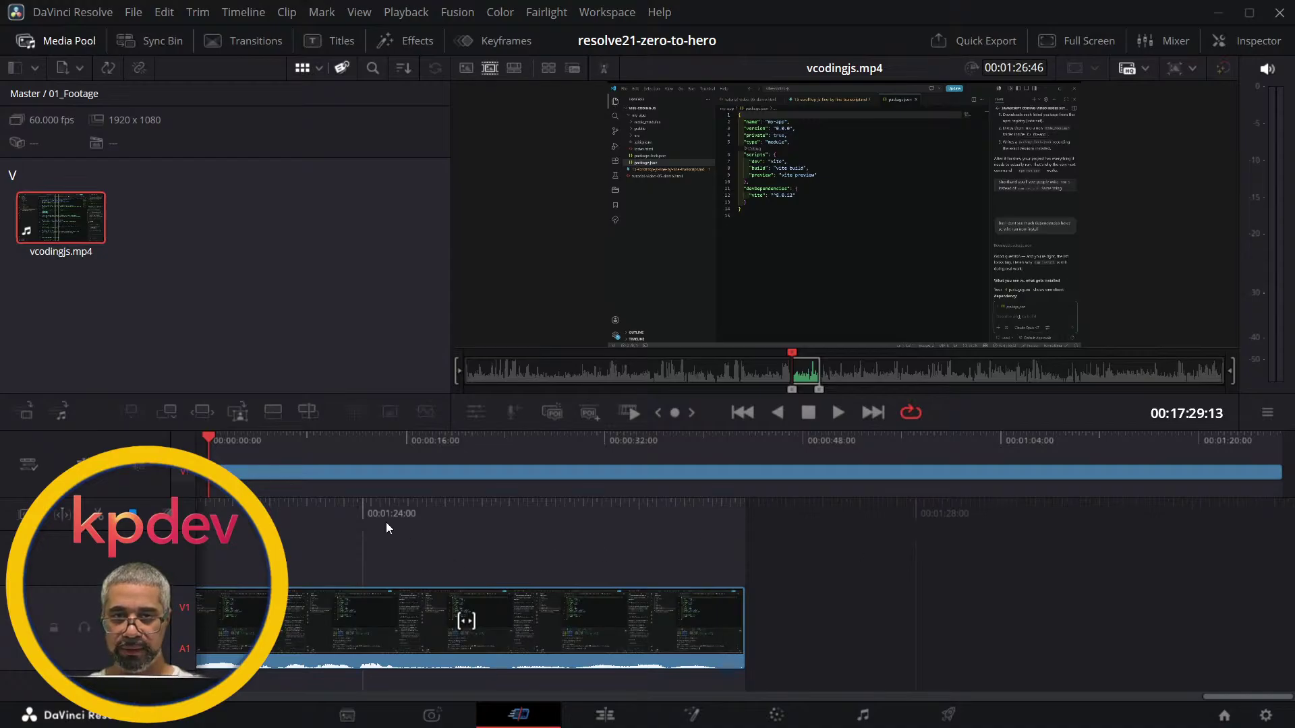
pyautogui.press('Home')
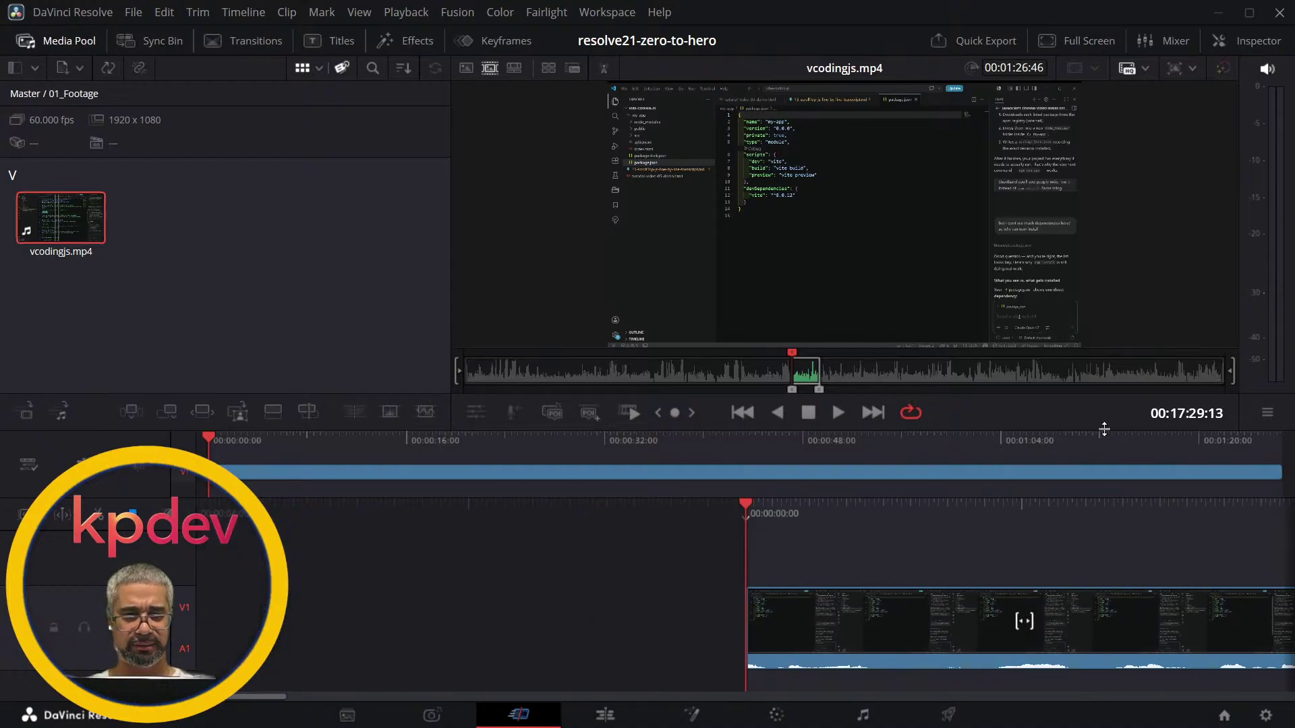
pyautogui.hscroll(15, 856, 547)
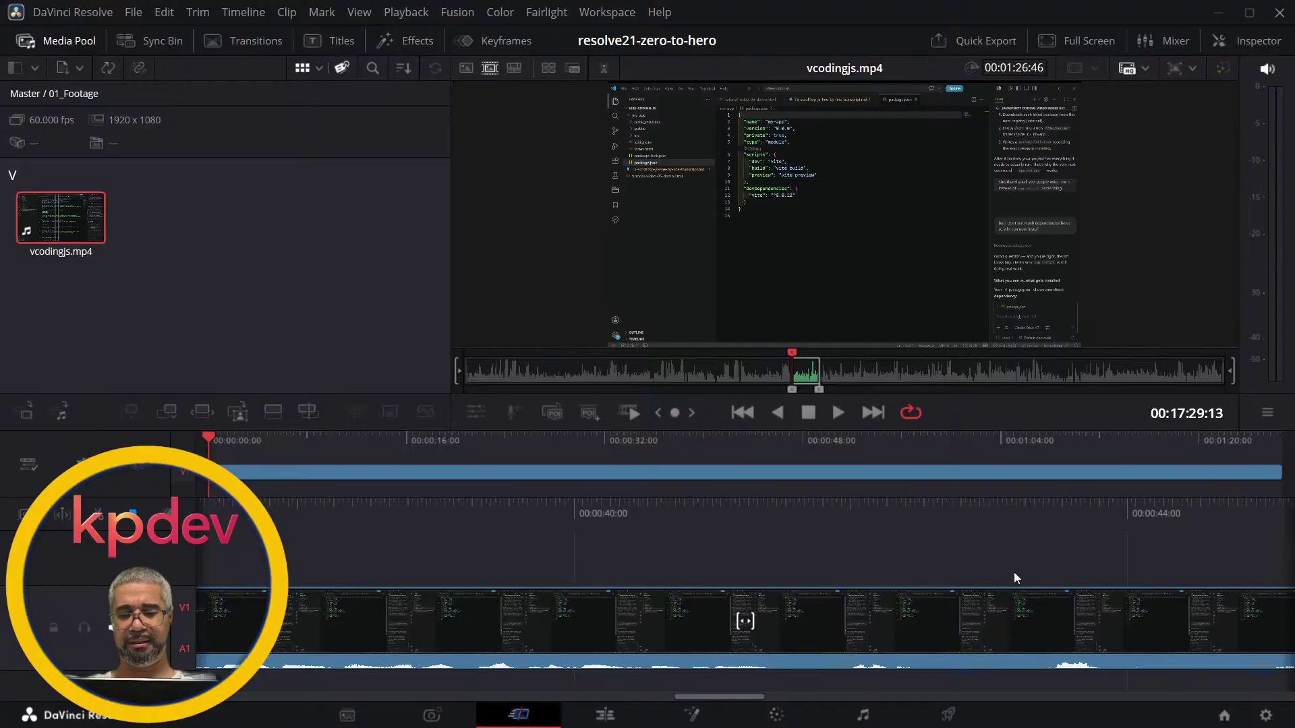
# - Switch to VS Code and review the cut page rough cut transcript, ending at its introduction
pyautogui.hotkey('alt', 'Tab')
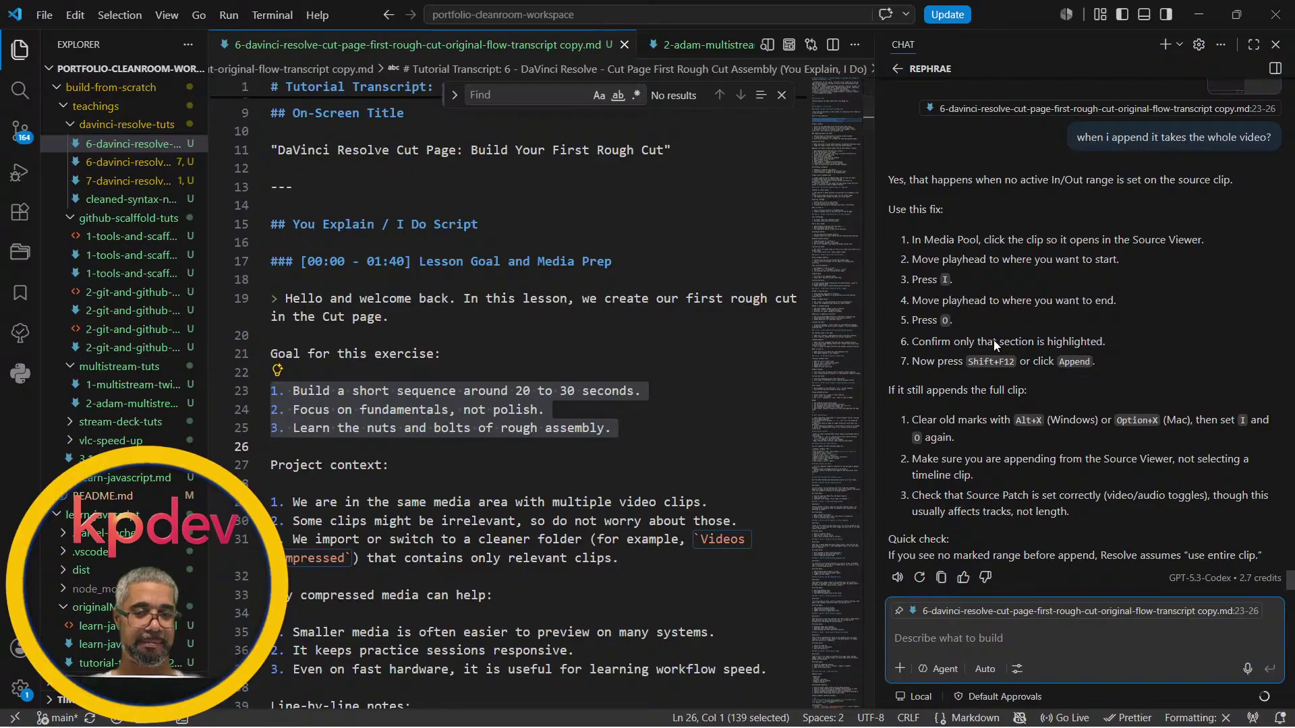
pyautogui.scroll(-20, 533, 286)
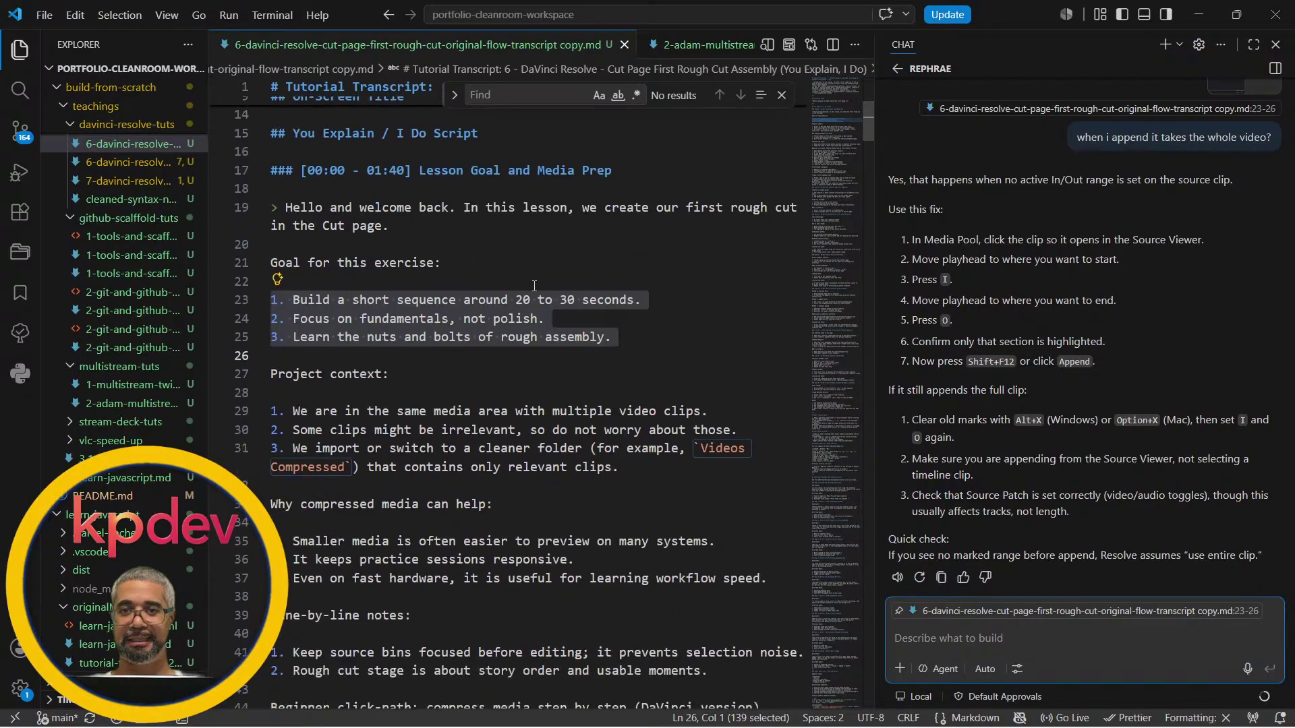
pyautogui.scroll(20, 534, 286)
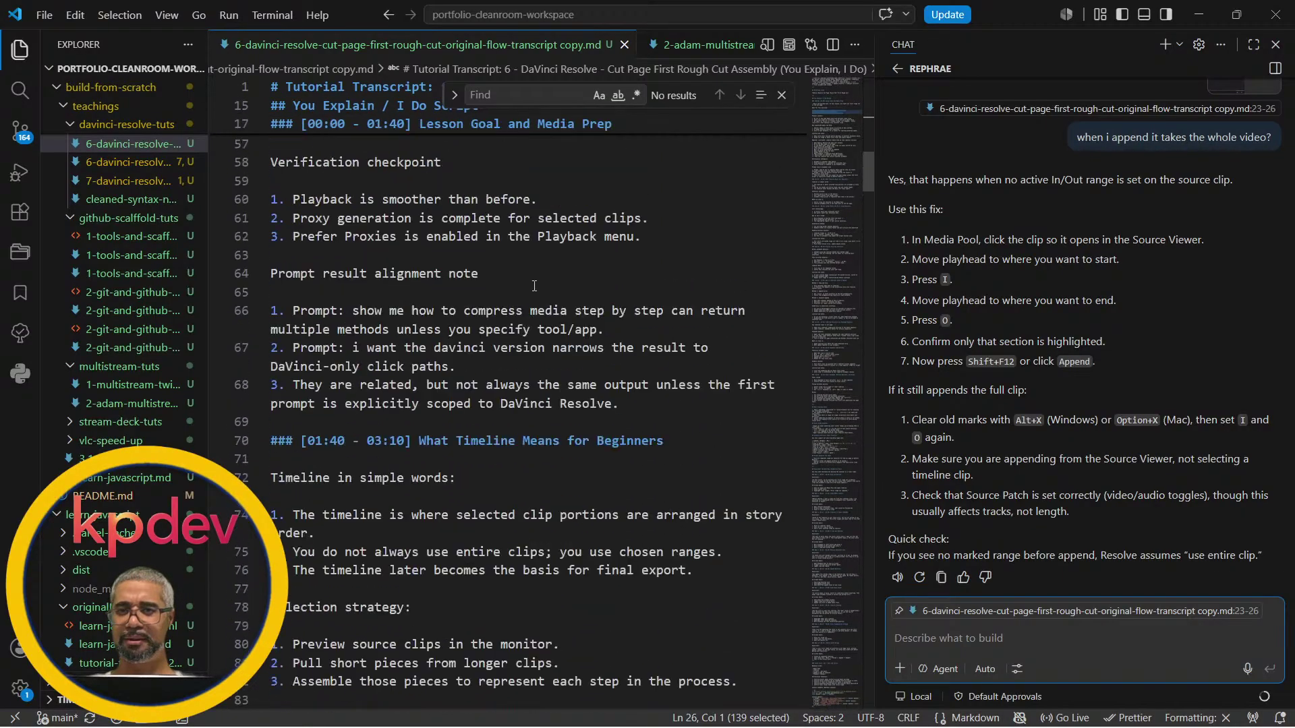
pyautogui.scroll(2, 777, 296)
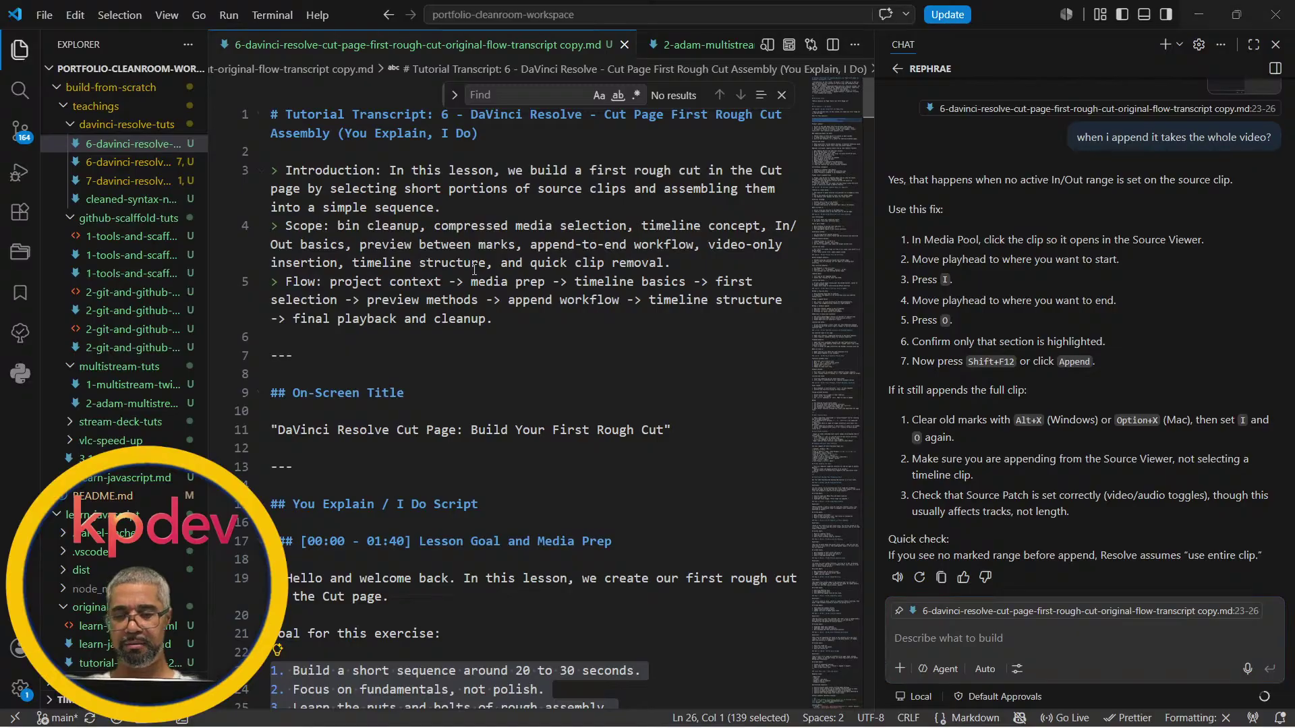
# - Switch to the vibe-coding-js workspace window, view the start of the Video 12 transcript and expand the starter-origin folder
pyautogui.hotkey('alt', 'Tab')
pyautogui.hotkey('alt', 'Tab')
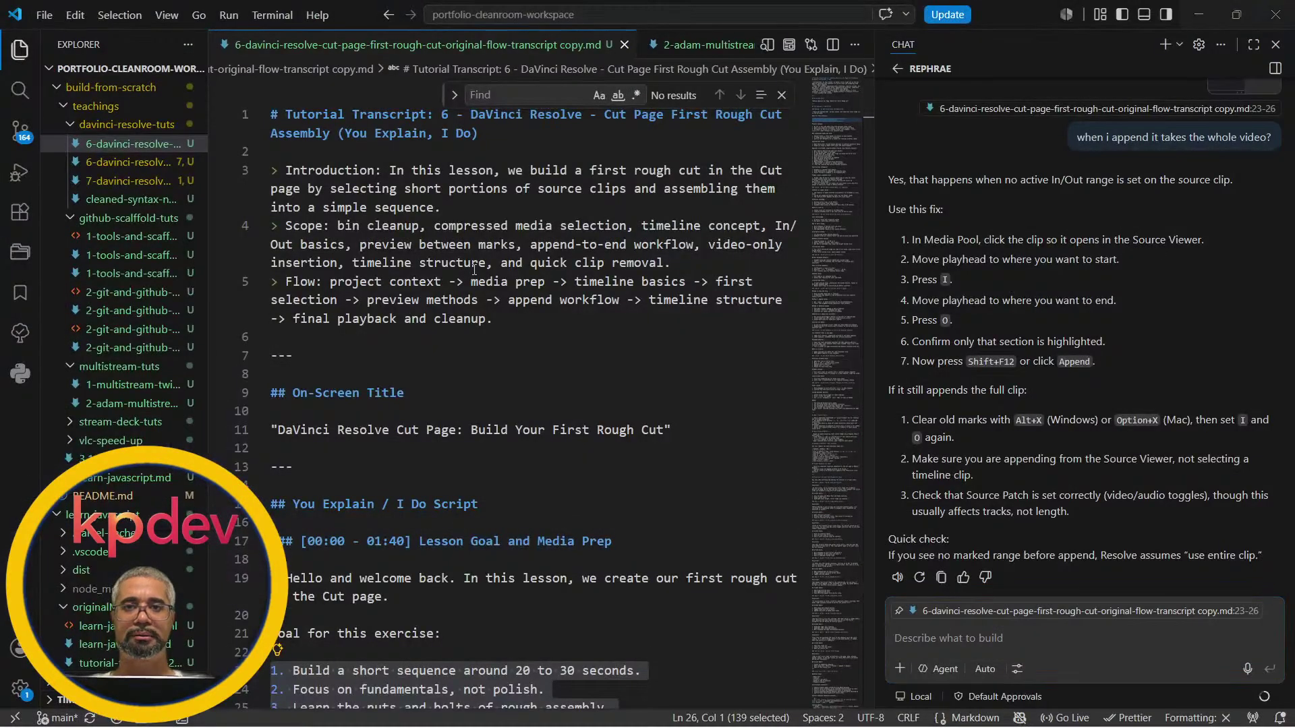
pyautogui.hotkey('alt', 'Tab')
pyautogui.hotkey('alt', 'Tab')
pyautogui.hotkey('alt', 'Tab')
pyautogui.hotkey('alt', 'Tab')
pyautogui.hotkey('alt', 'Tab')
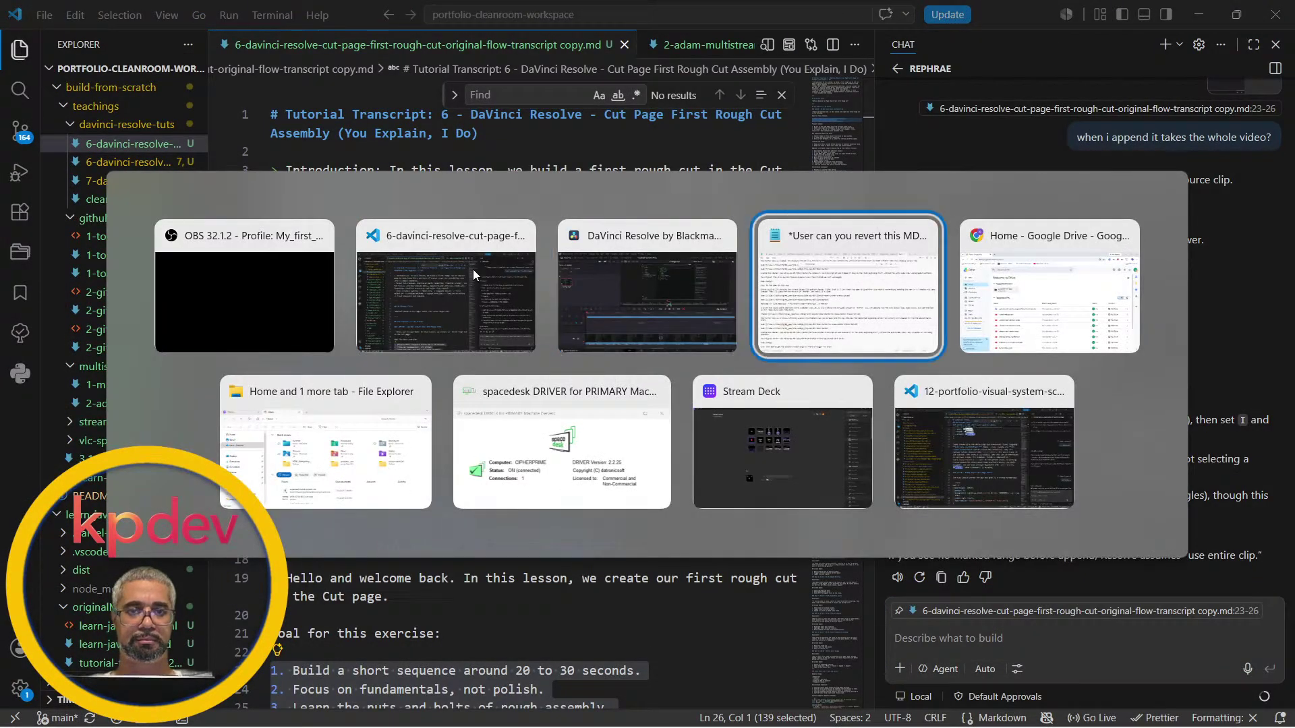
pyautogui.hotkey('alt', 'Tab')
pyautogui.hotkey('alt', 'Tab')
pyautogui.hotkey('alt', 'Tab')
pyautogui.hotkey('alt', 'Tab')
pyautogui.hotkey('alt', 'Tab')
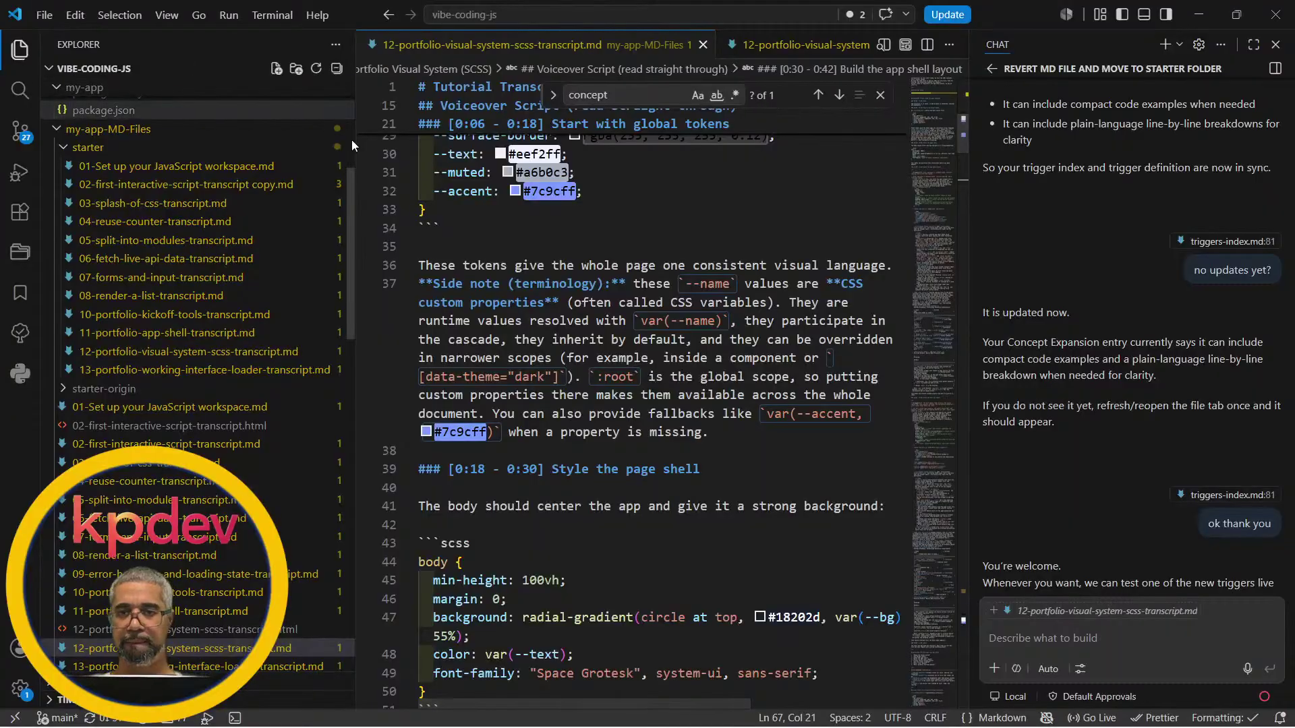
pyautogui.scroll(10, 607, 339)
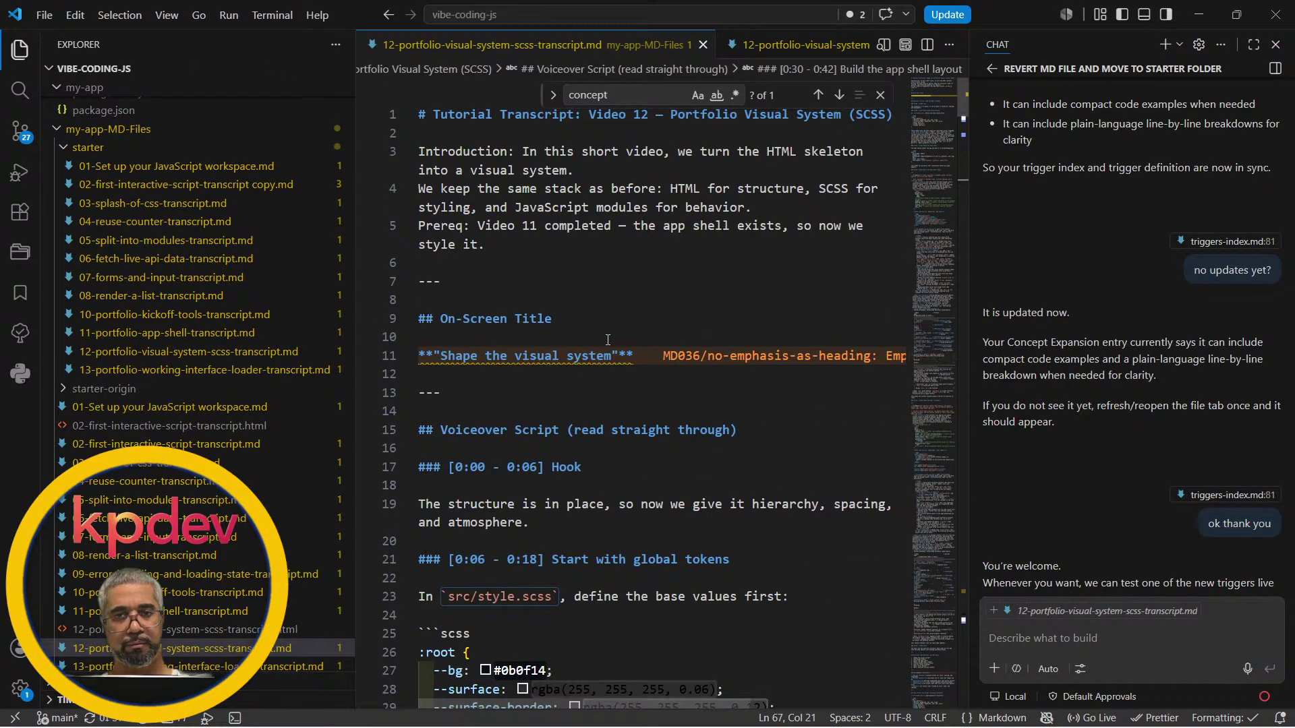
pyautogui.click(60, 392)
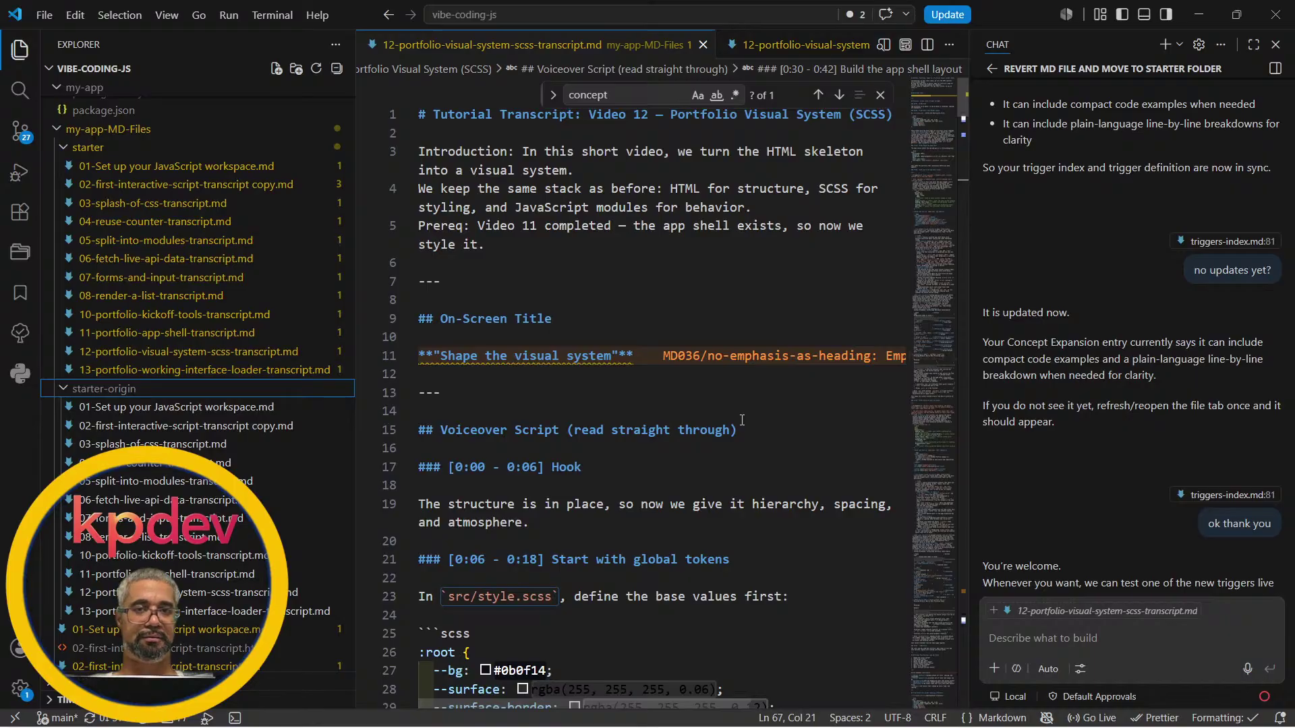
# - Switch from VS Code to the Chrome window showing Google Drive
pyautogui.hotkey('alt', 'Tab')
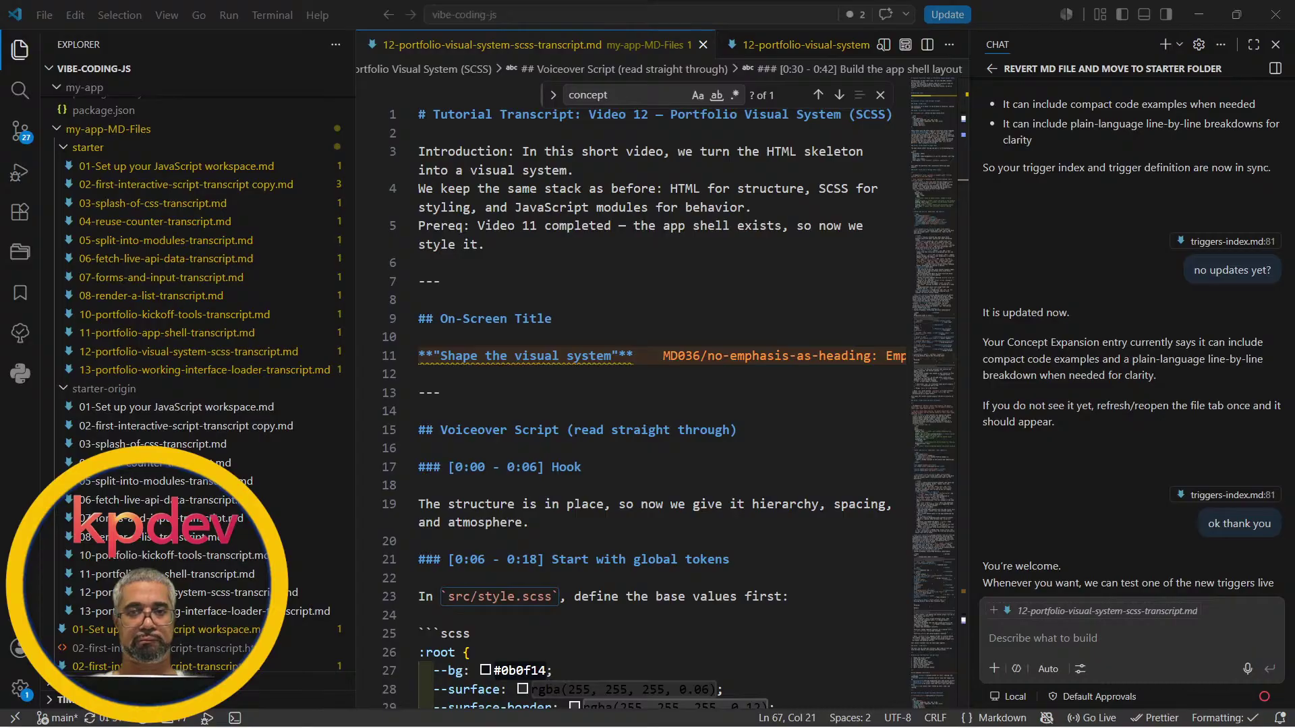
pyautogui.hotkey('alt', 'Tab')
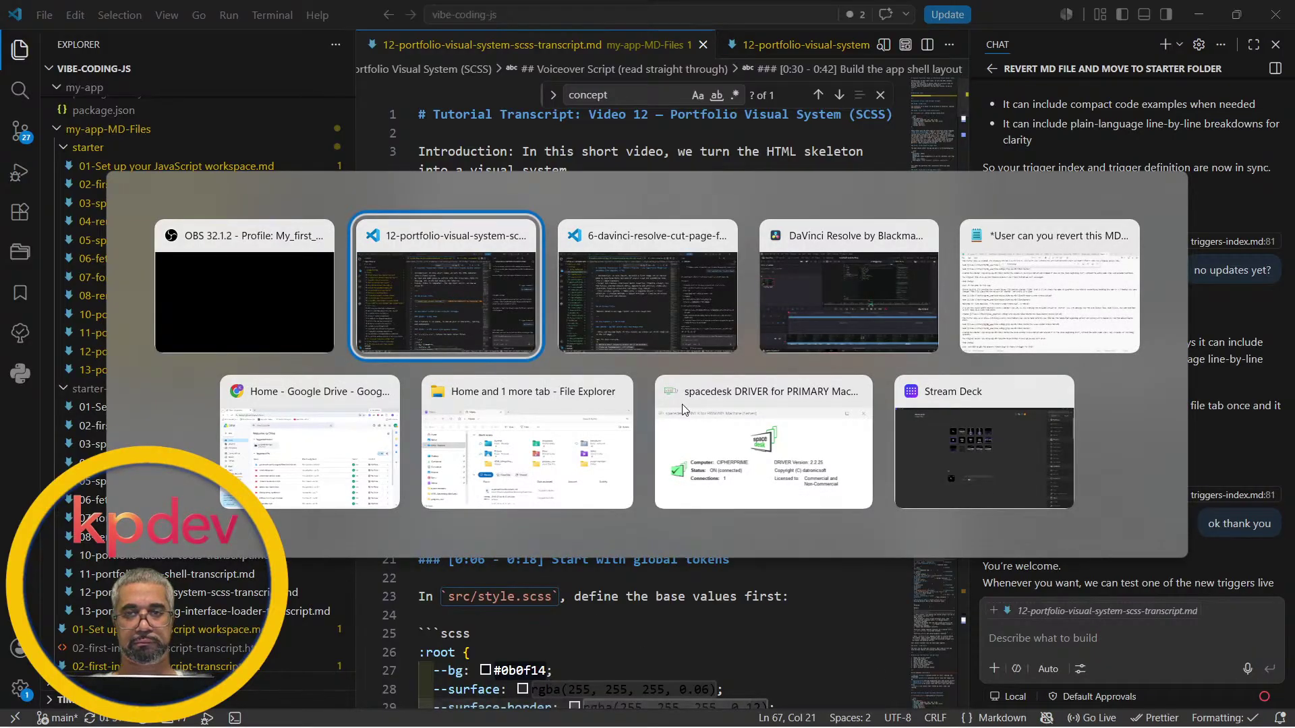
pyautogui.hotkey('alt', 'Tab')
pyautogui.hotkey('alt', 'Tab')
pyautogui.hotkey('alt', 'Tab')
pyautogui.hotkey('alt', 'Tab')
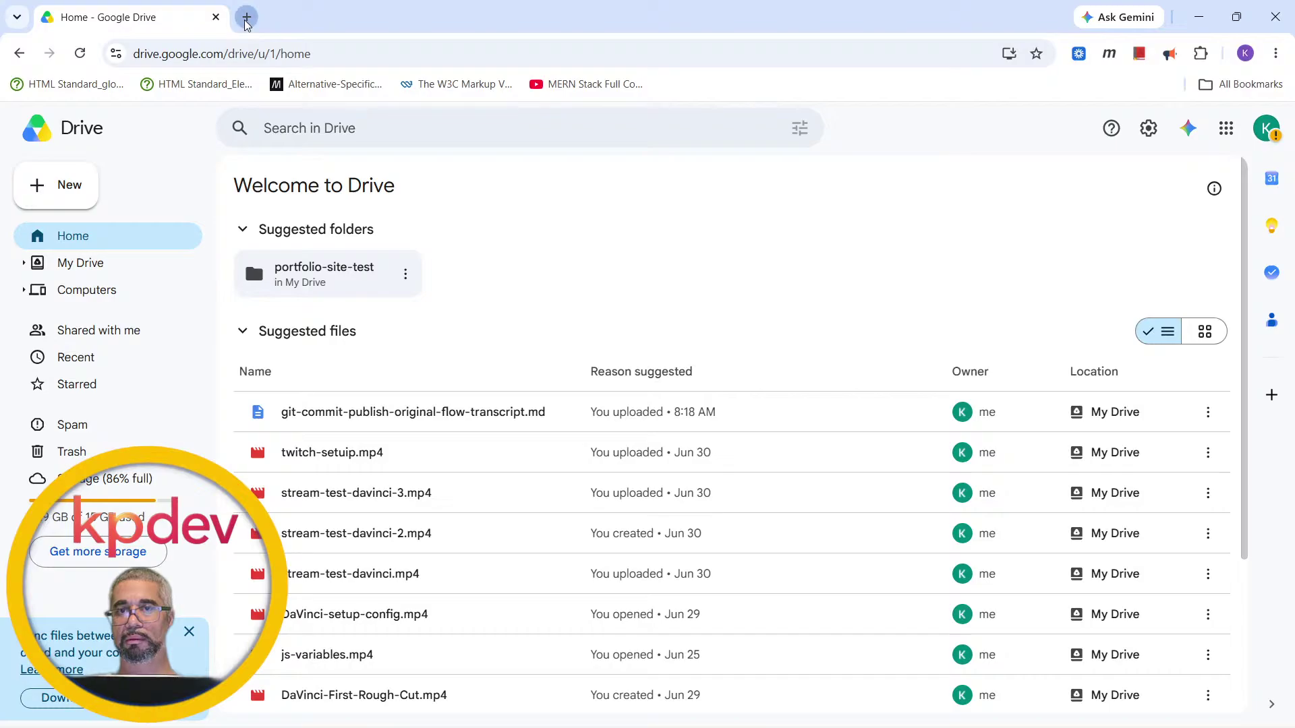
# - Open the MERN Stack Full Course video on YouTube in a new tab and pause its opening ad
pyautogui.click(246, 17)
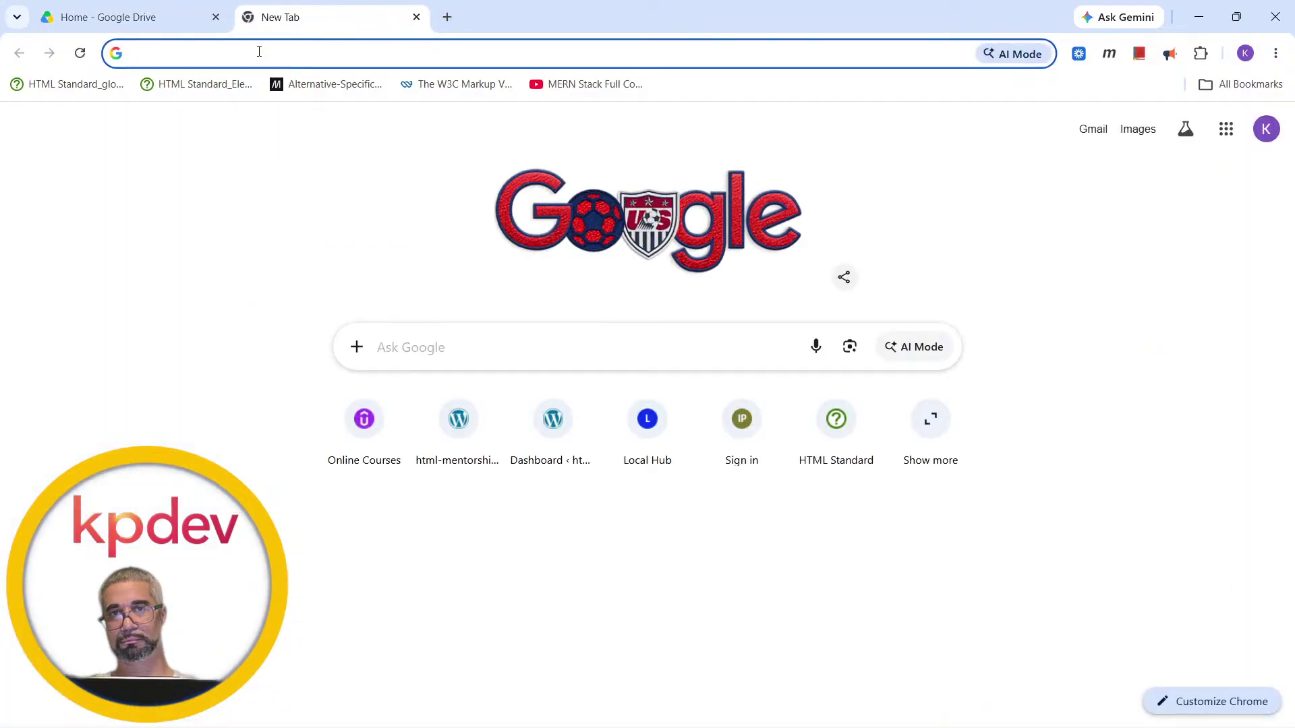
pyautogui.write('youtube.com/watch?v=_4CPp670fK4')
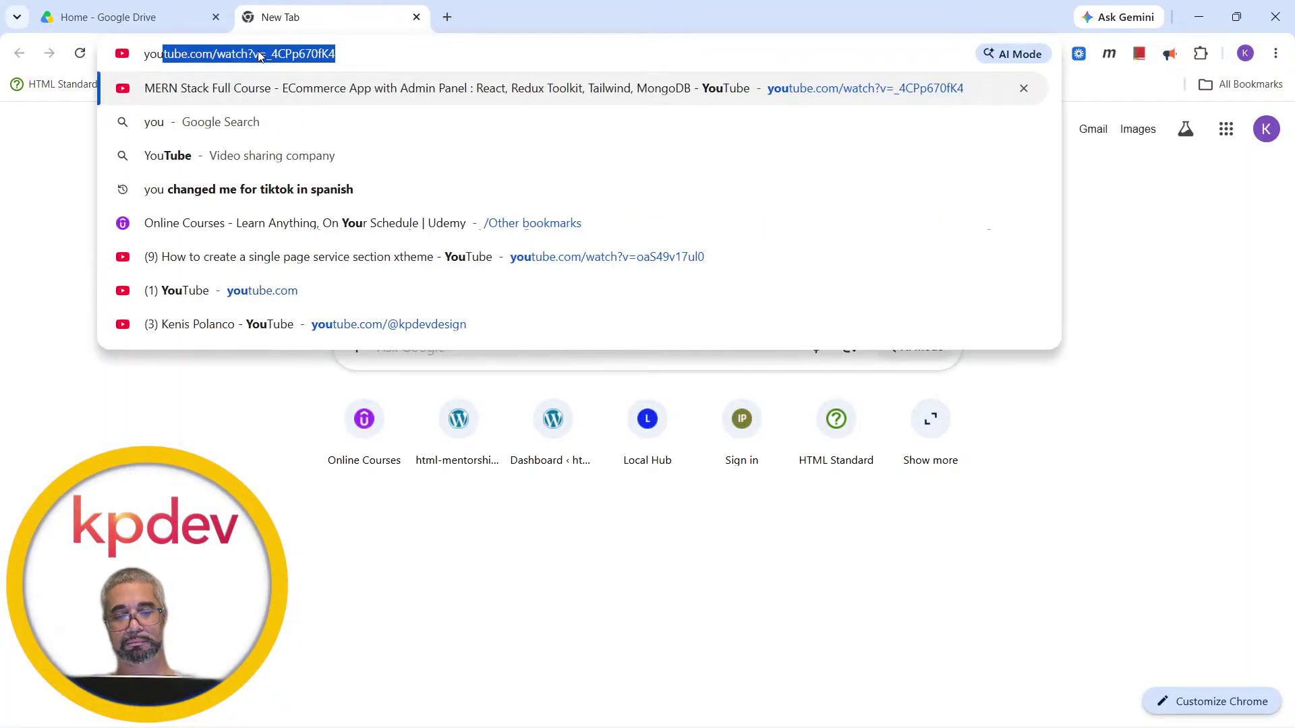
pyautogui.press('Return')
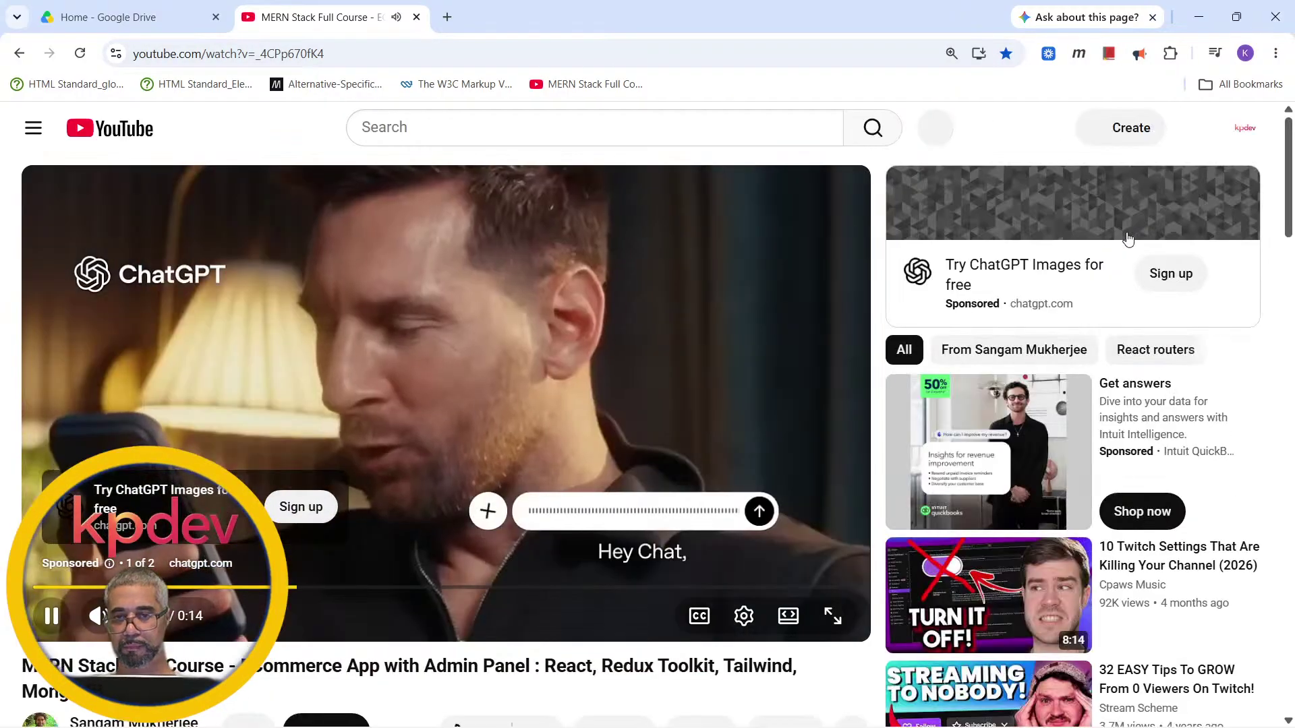
pyautogui.click(757, 258)
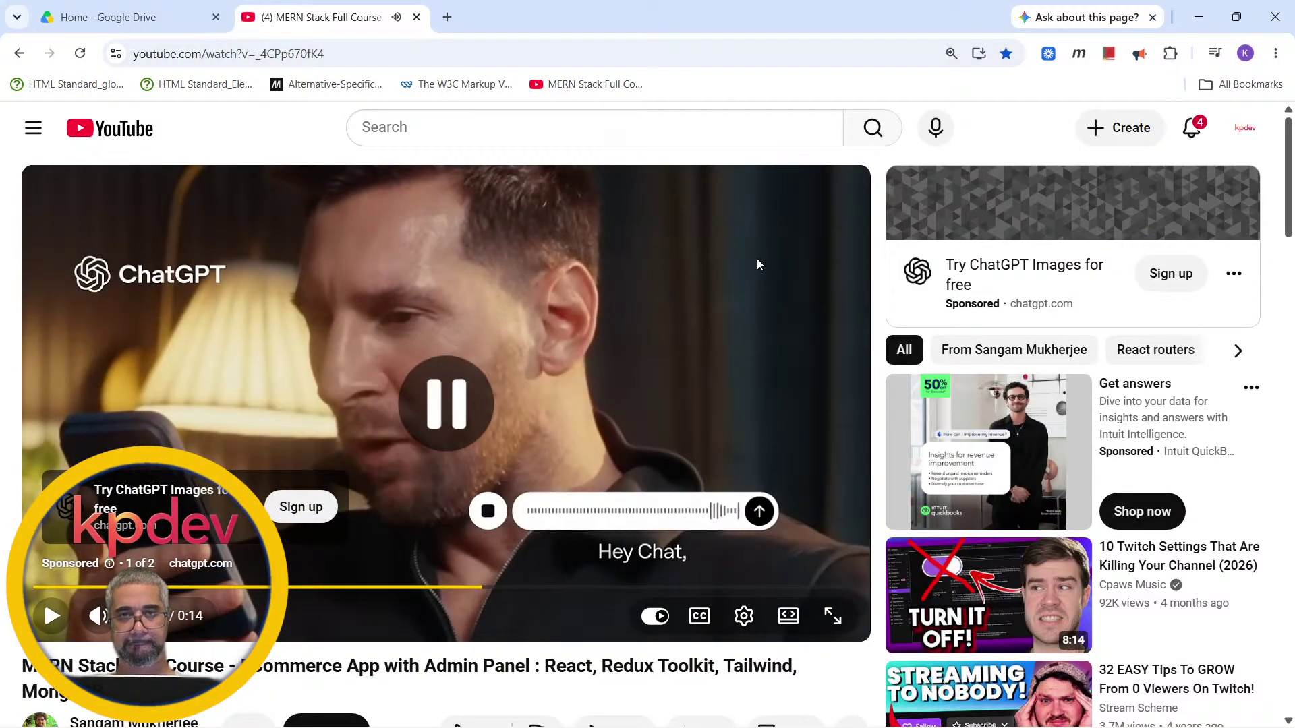
# - Go to the account's own YouTube channel and open the ongoing stream from its Live section
pyautogui.click(1245, 128)
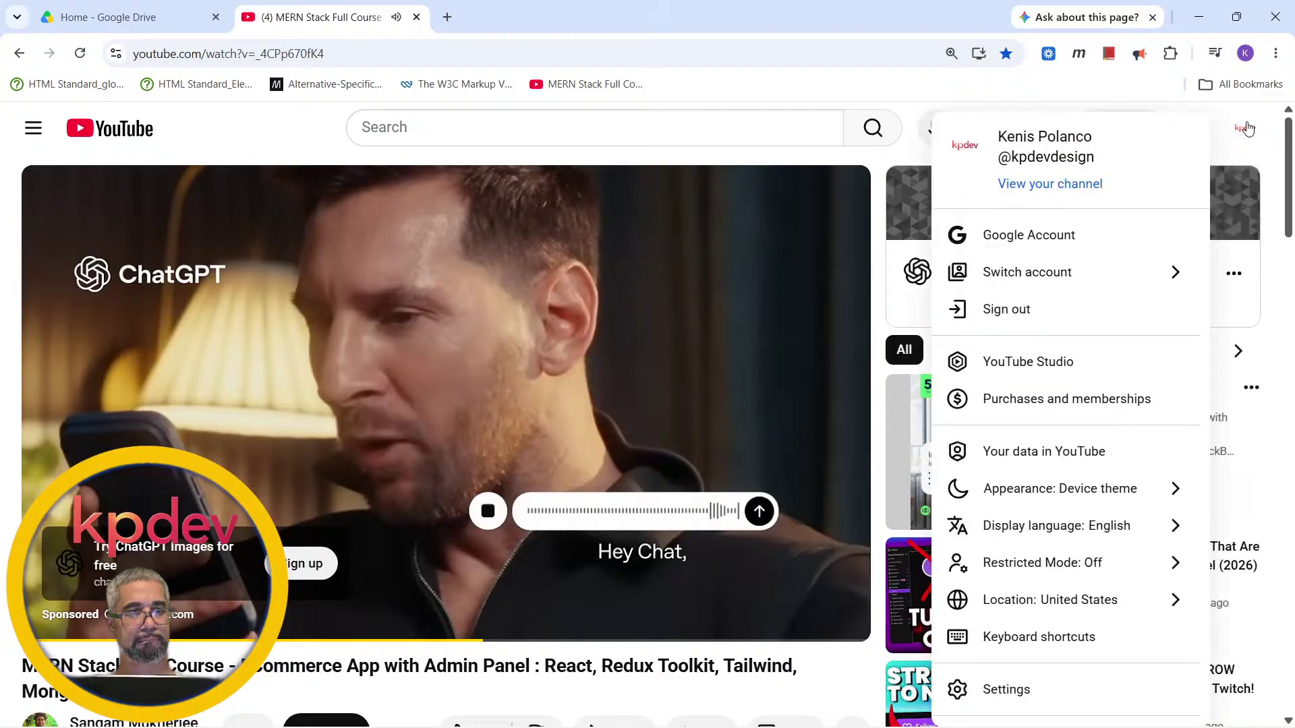
pyautogui.click(1080, 182)
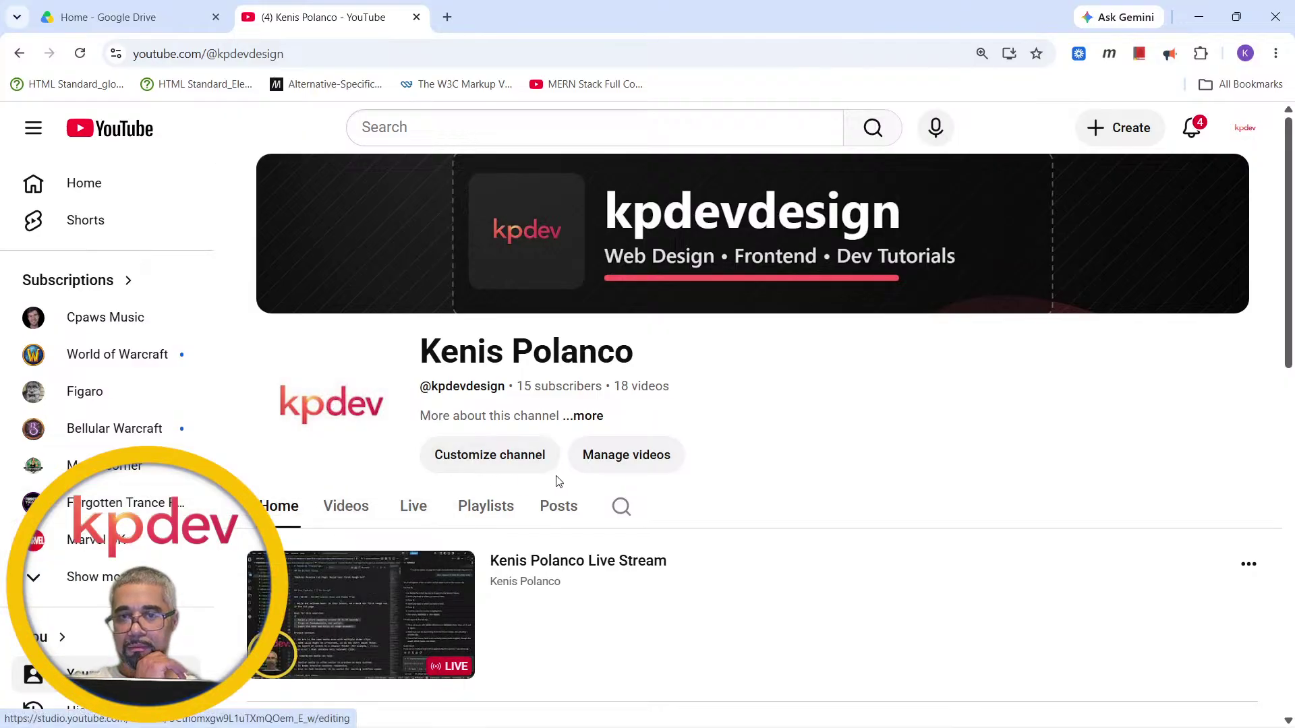
pyautogui.click(425, 507)
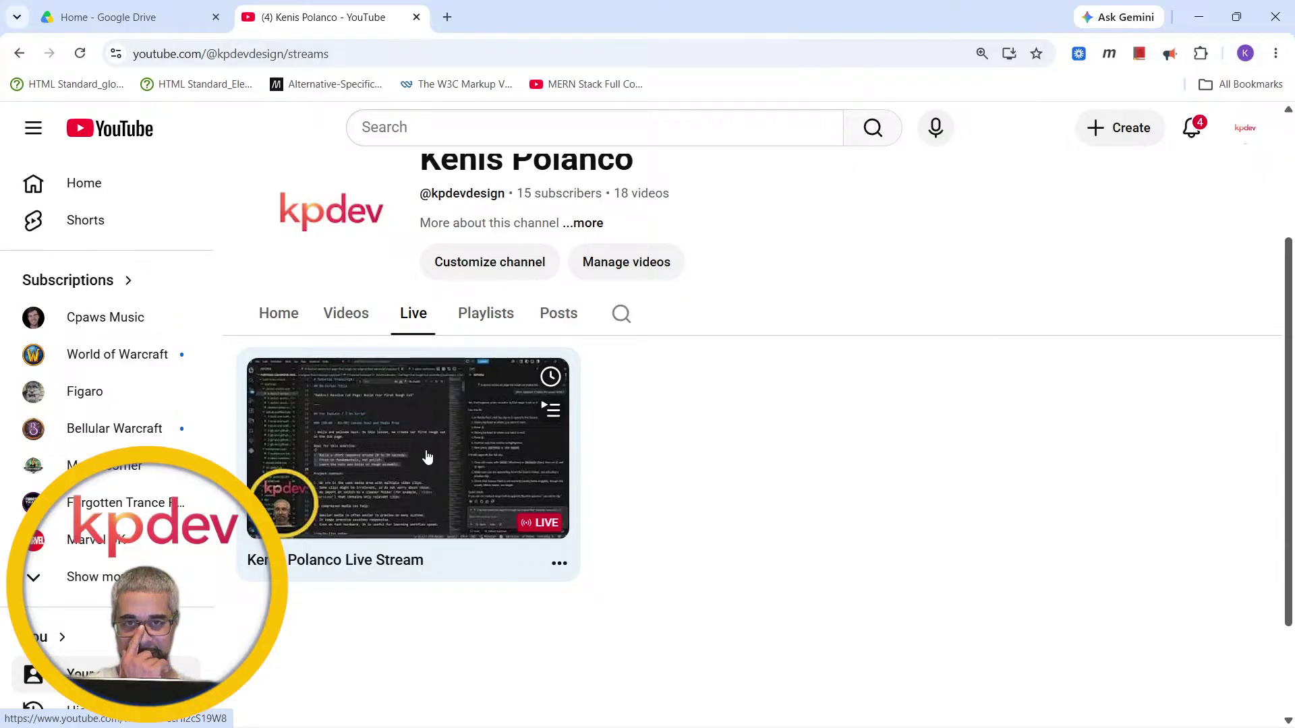
pyautogui.click(427, 457)
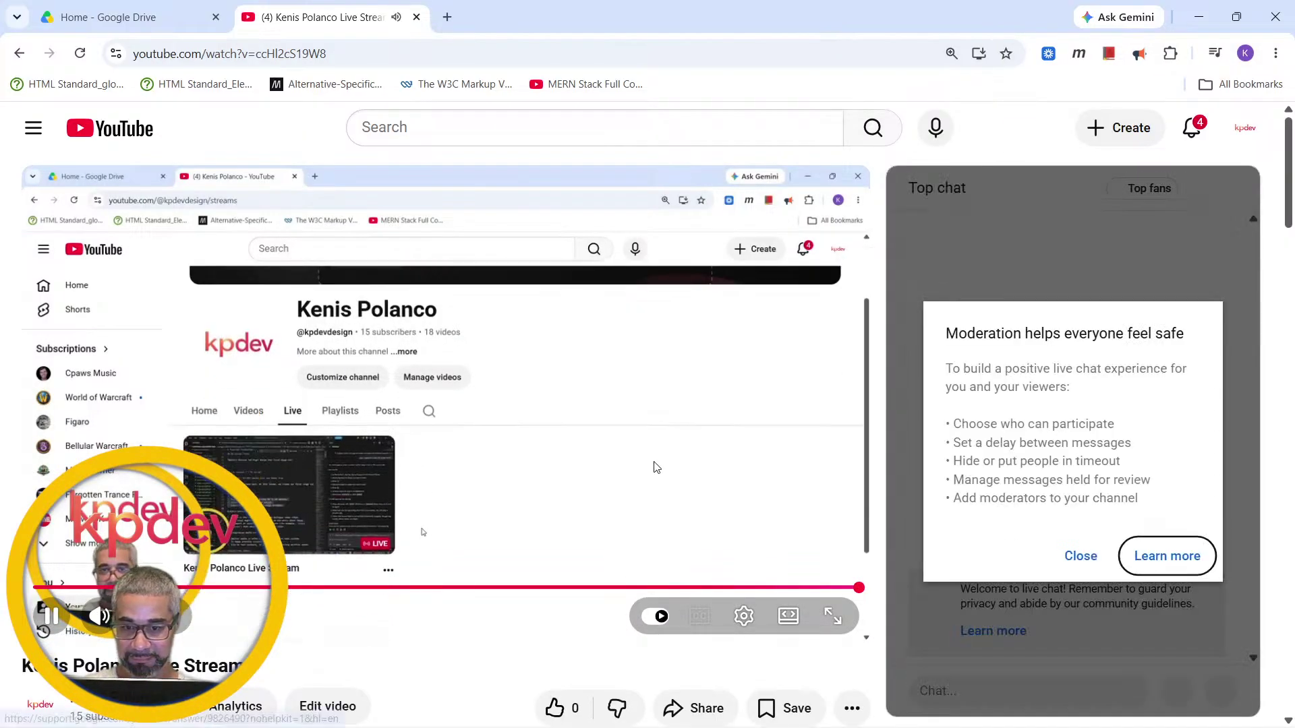
# - Raise the system volume to 98
pyautogui.press('XF86AudioRaiseVolume')
pyautogui.press('XF86AudioRaiseVolume')
pyautogui.press('XF86AudioRaiseVolume')
pyautogui.press('XF86AudioRaiseVolume')
pyautogui.press('XF86AudioRaiseVolume')
pyautogui.press('XF86AudioRaiseVolume')
pyautogui.press('XF86AudioRaiseVolume')
pyautogui.press('XF86AudioRaiseVolume')
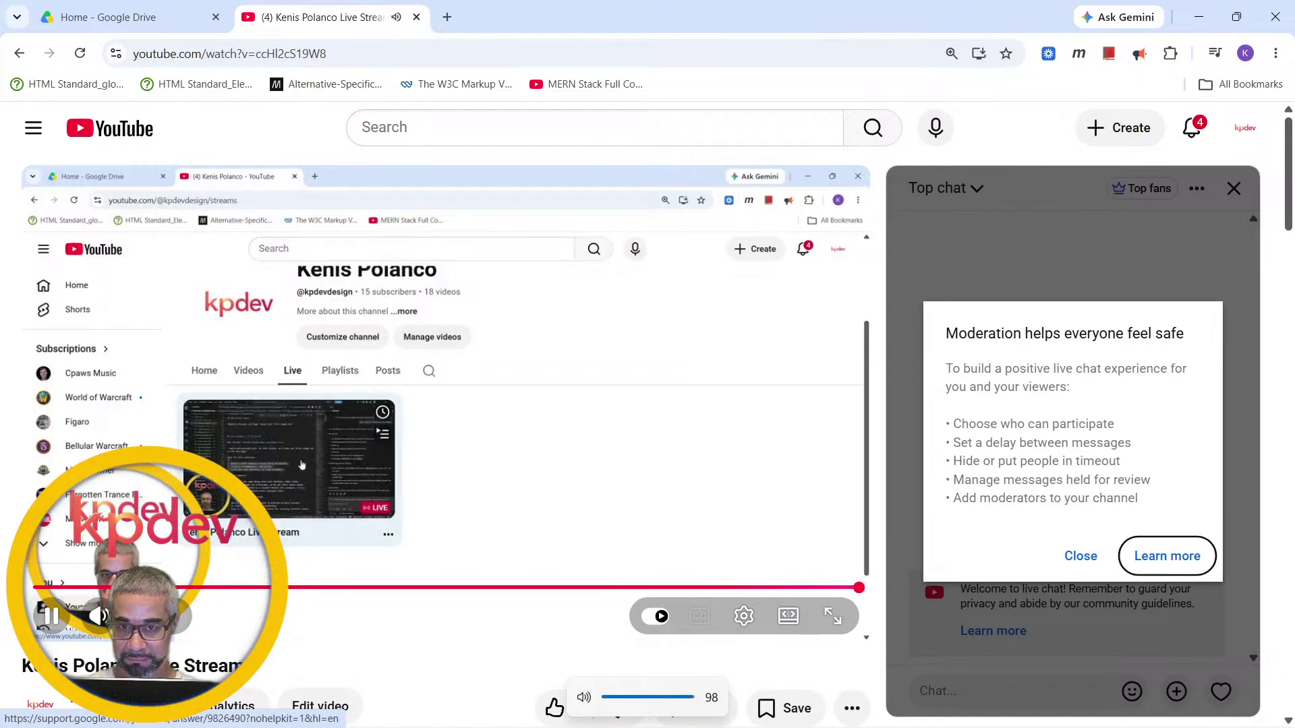
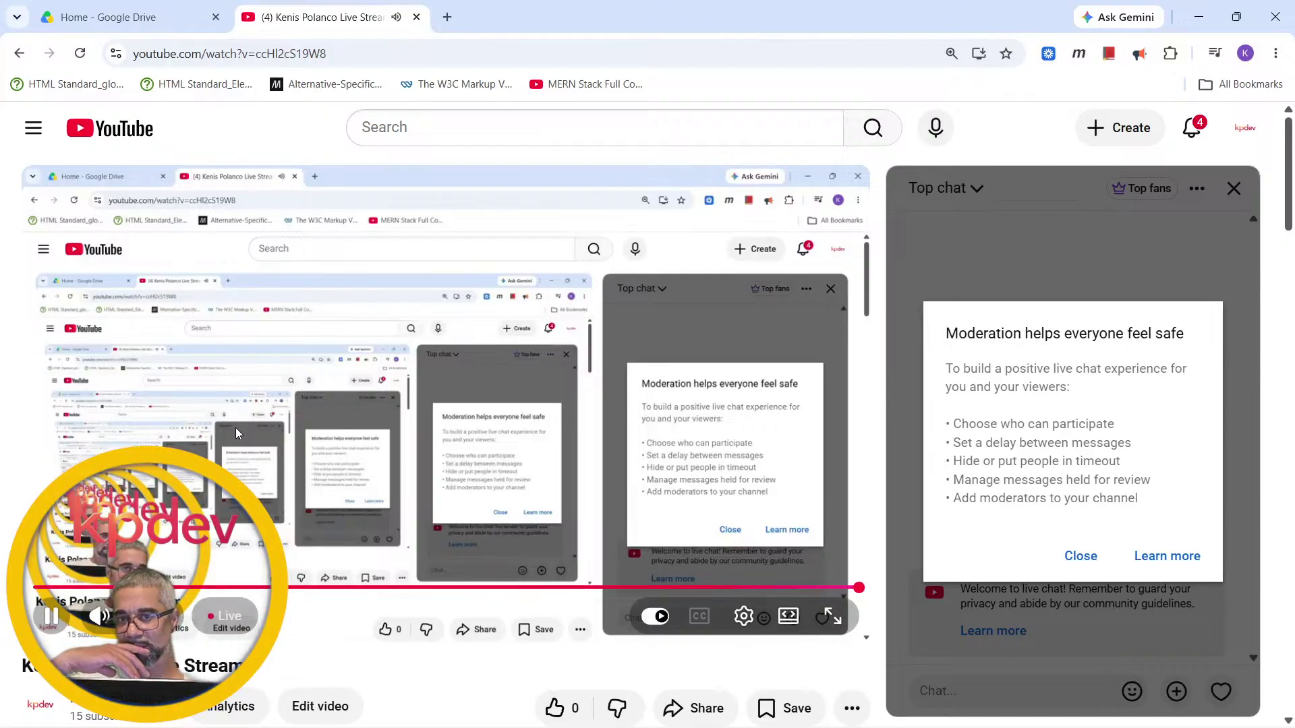
# - Rewind the live stream to about 1:23 behind live and further back to near the start of its timeline
pyautogui.scroll(-3, 229, 459)
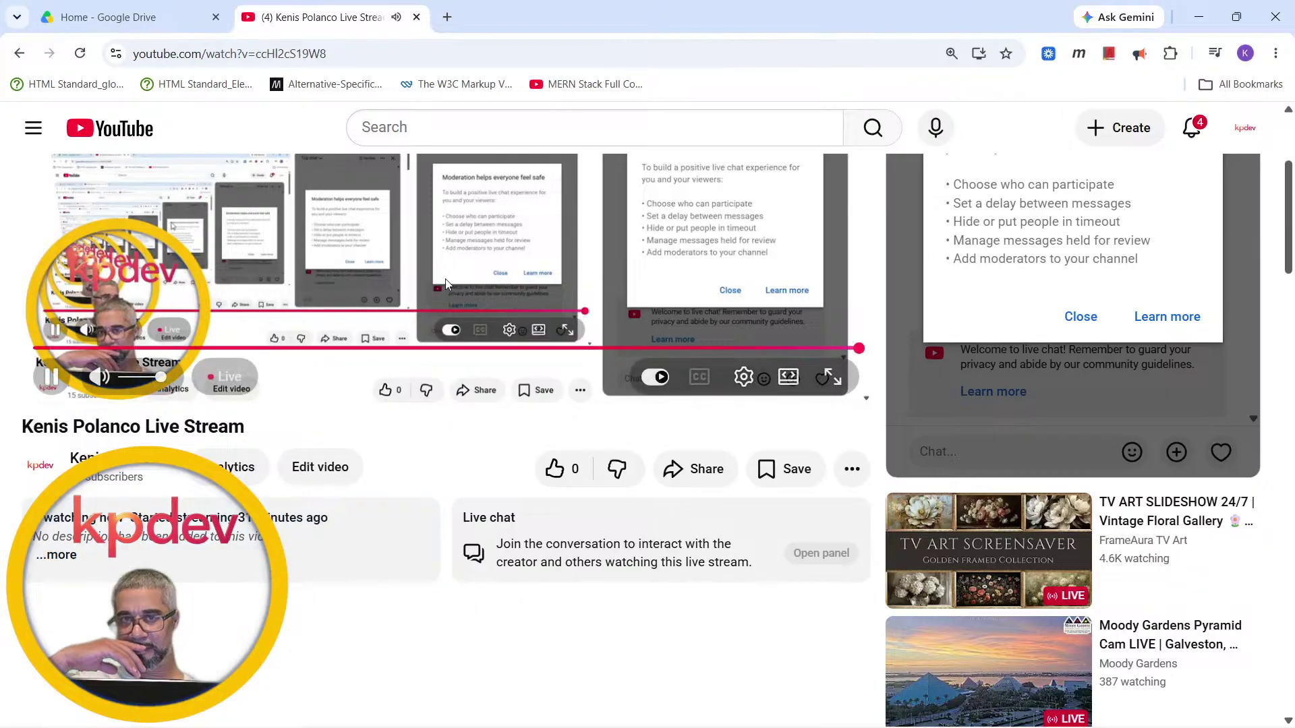
pyautogui.click(467, 348)
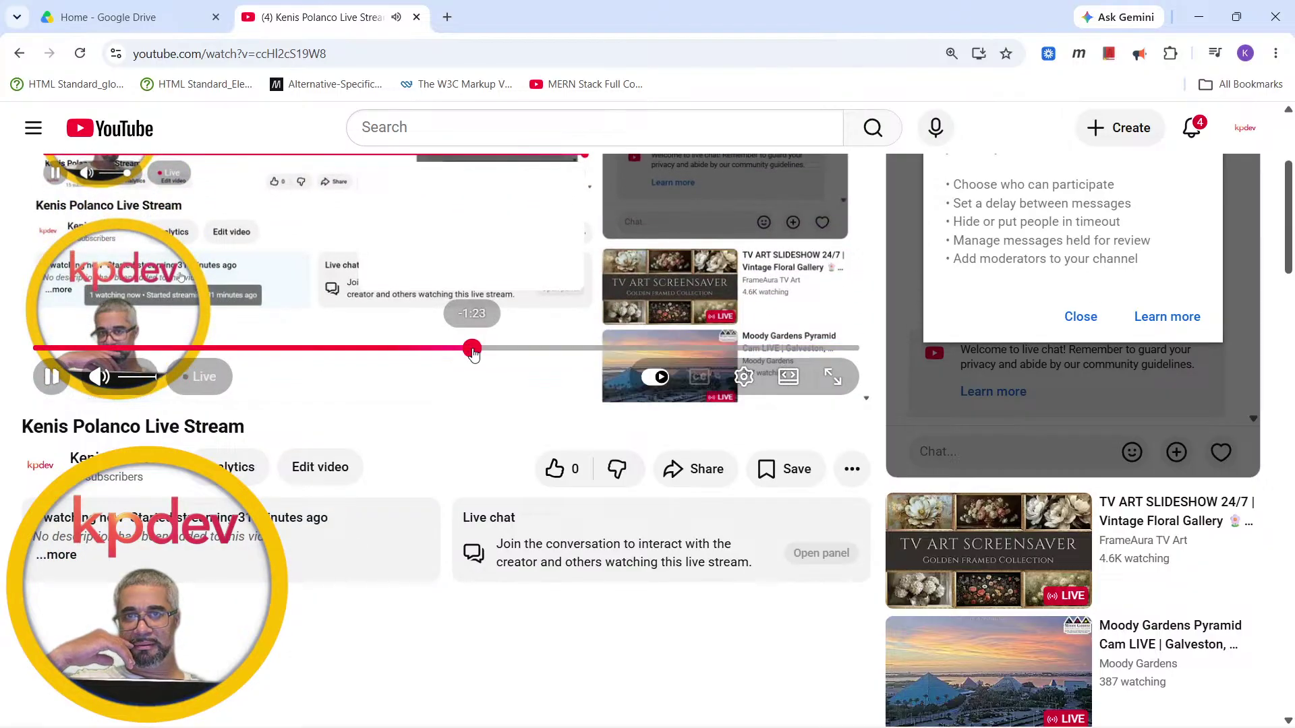
pyautogui.scroll(4, 344, 314)
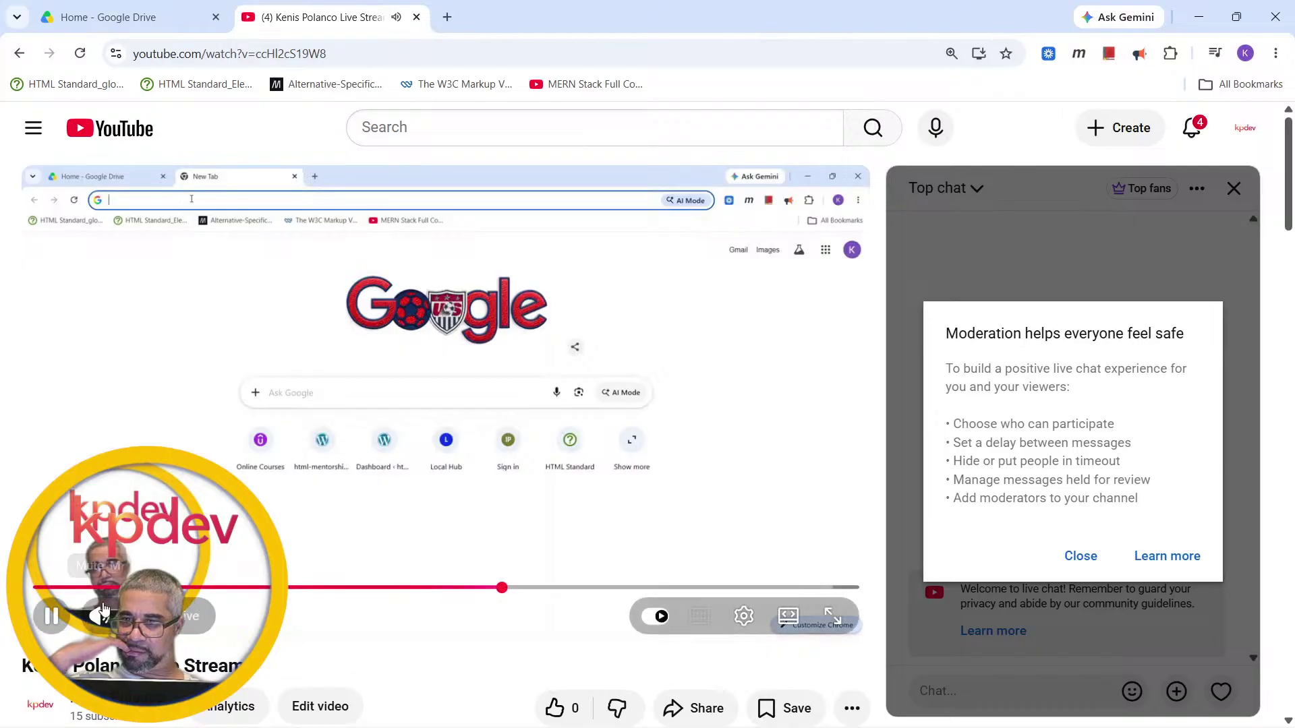
pyautogui.click(40, 590)
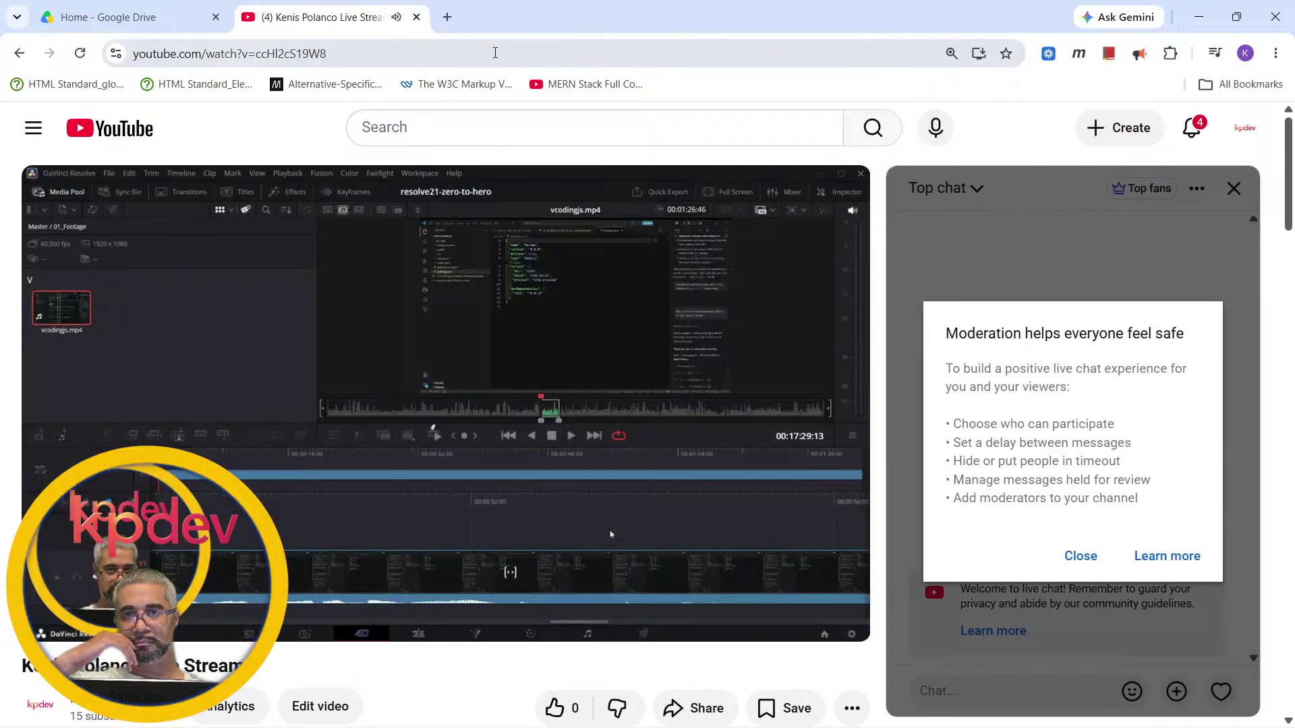
# - Return to the own channel page and look at the content creation options and the live stream's options
pyautogui.click(1243, 128)
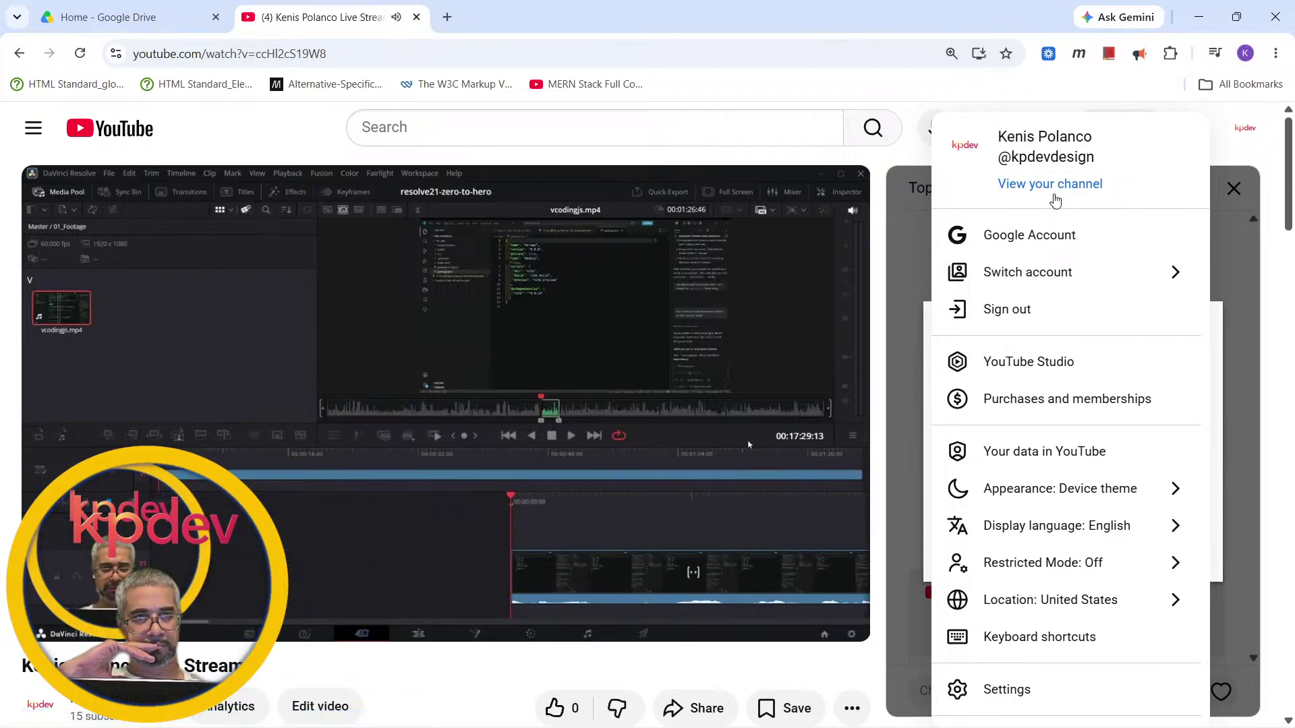
pyautogui.click(1051, 187)
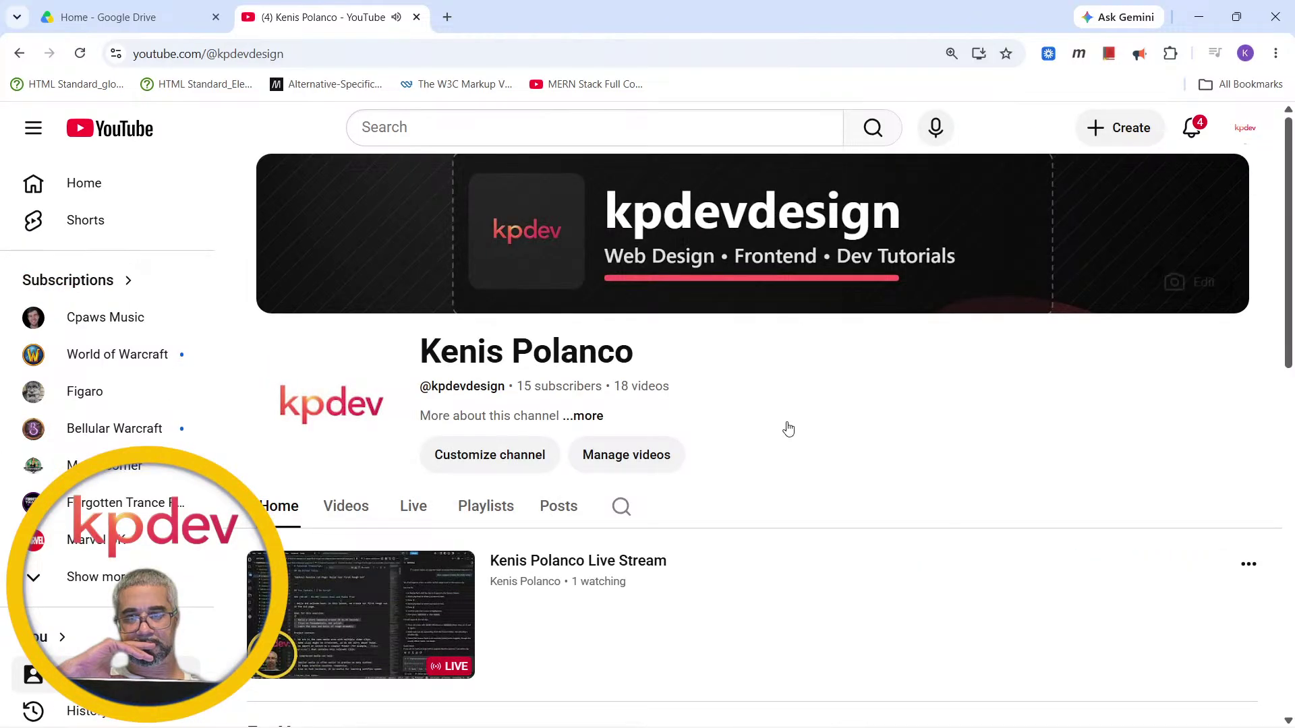
pyautogui.scroll(-2, 791, 447)
pyautogui.scroll(-2, 790, 447)
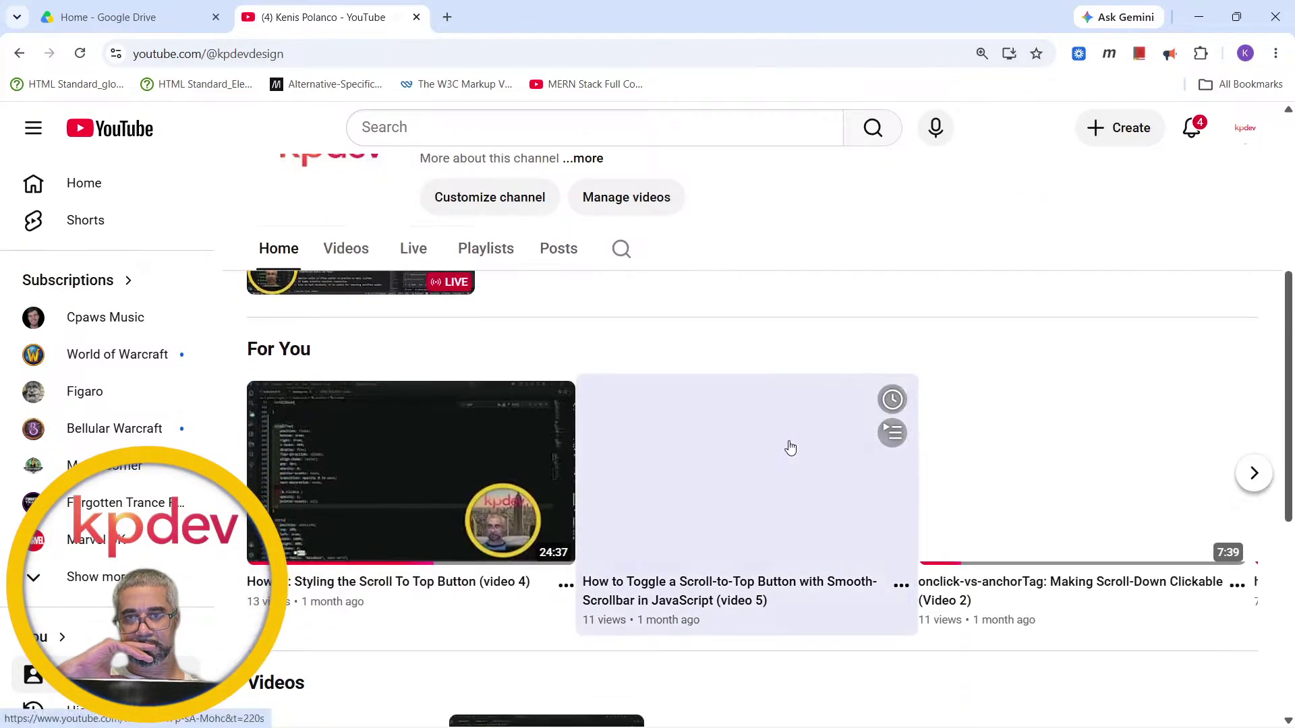
pyautogui.scroll(2, 791, 446)
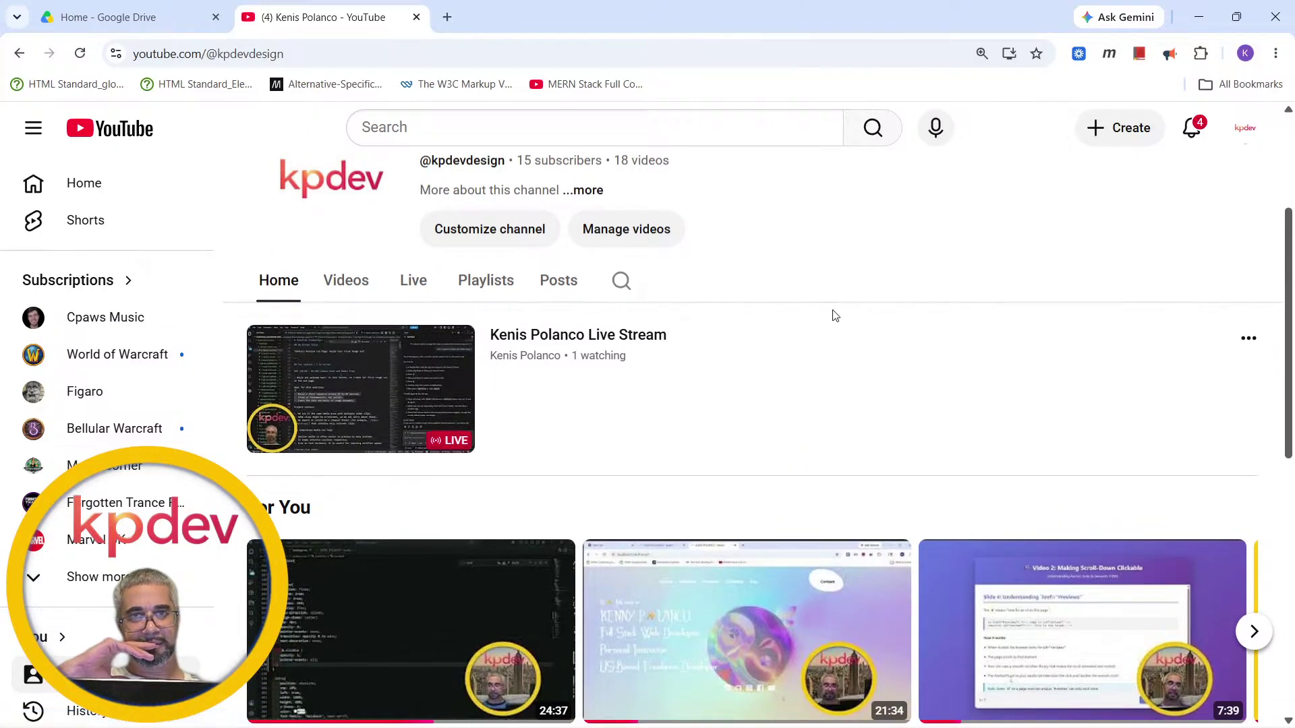
pyautogui.click(1118, 128)
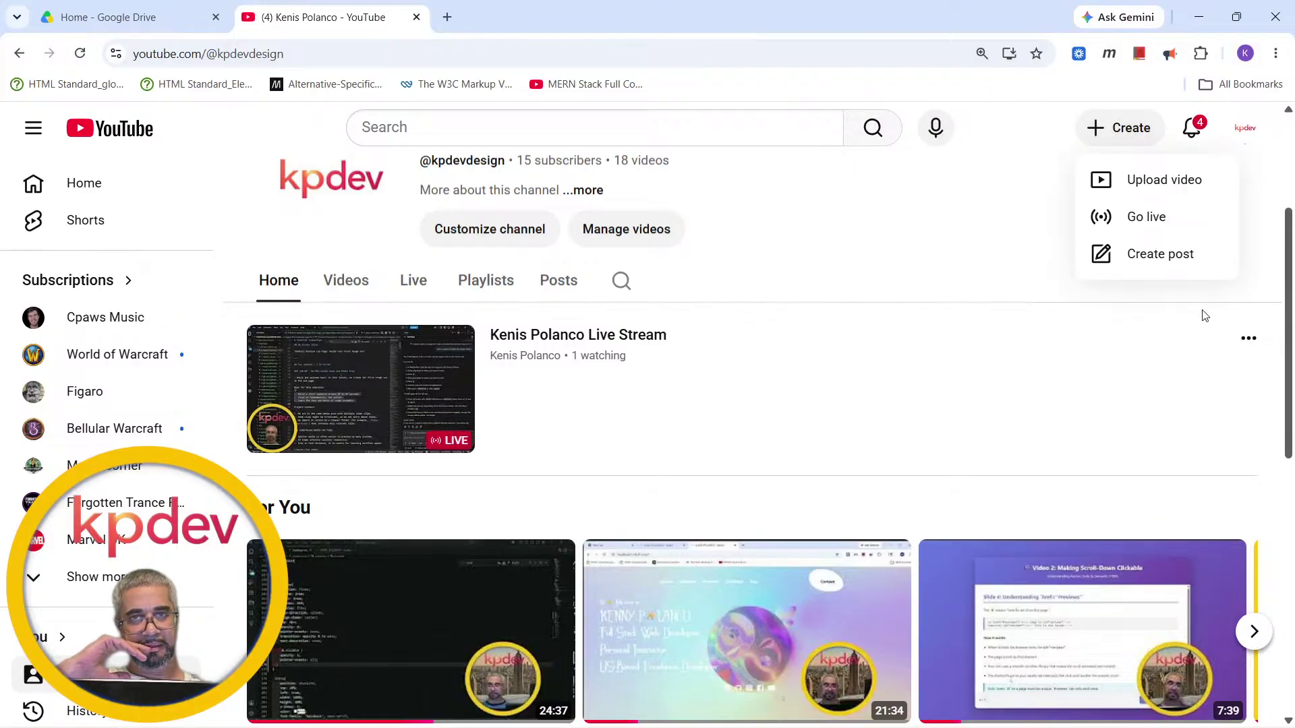
pyautogui.click(1249, 341)
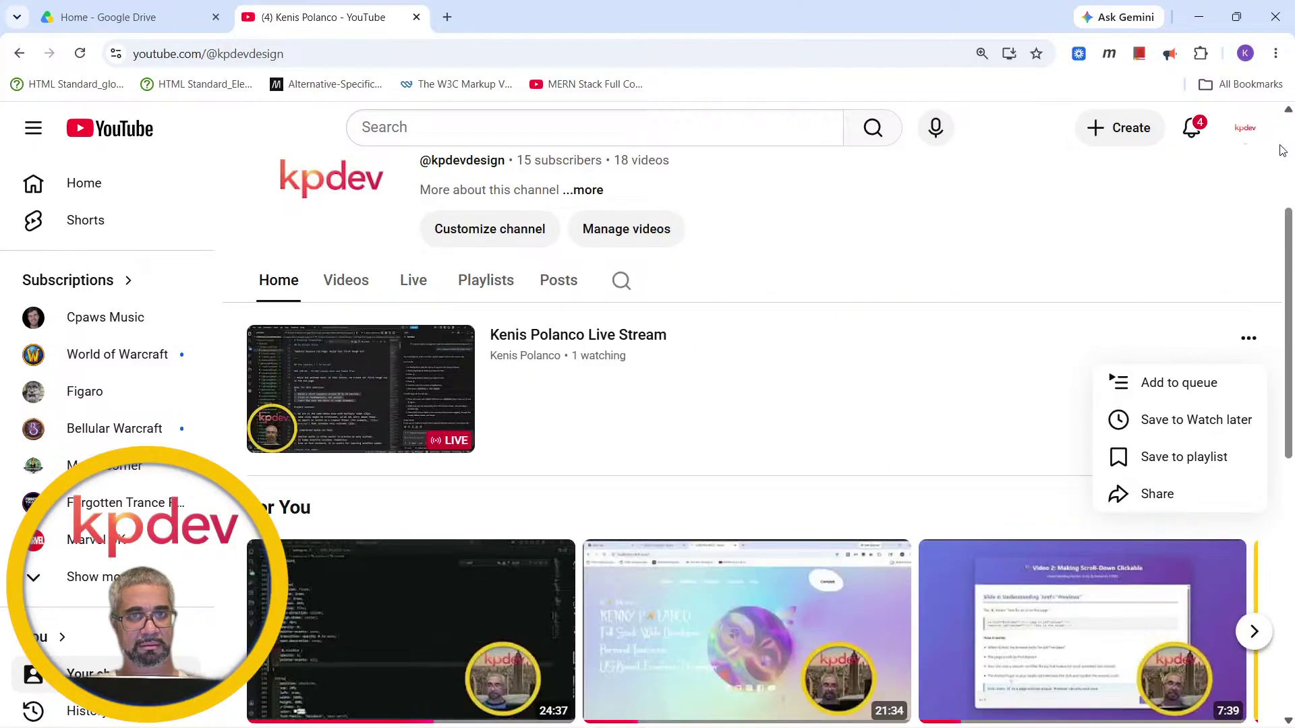
# - Reload the channel page and look over its Home section for the live stream and videos
pyautogui.press('F5')
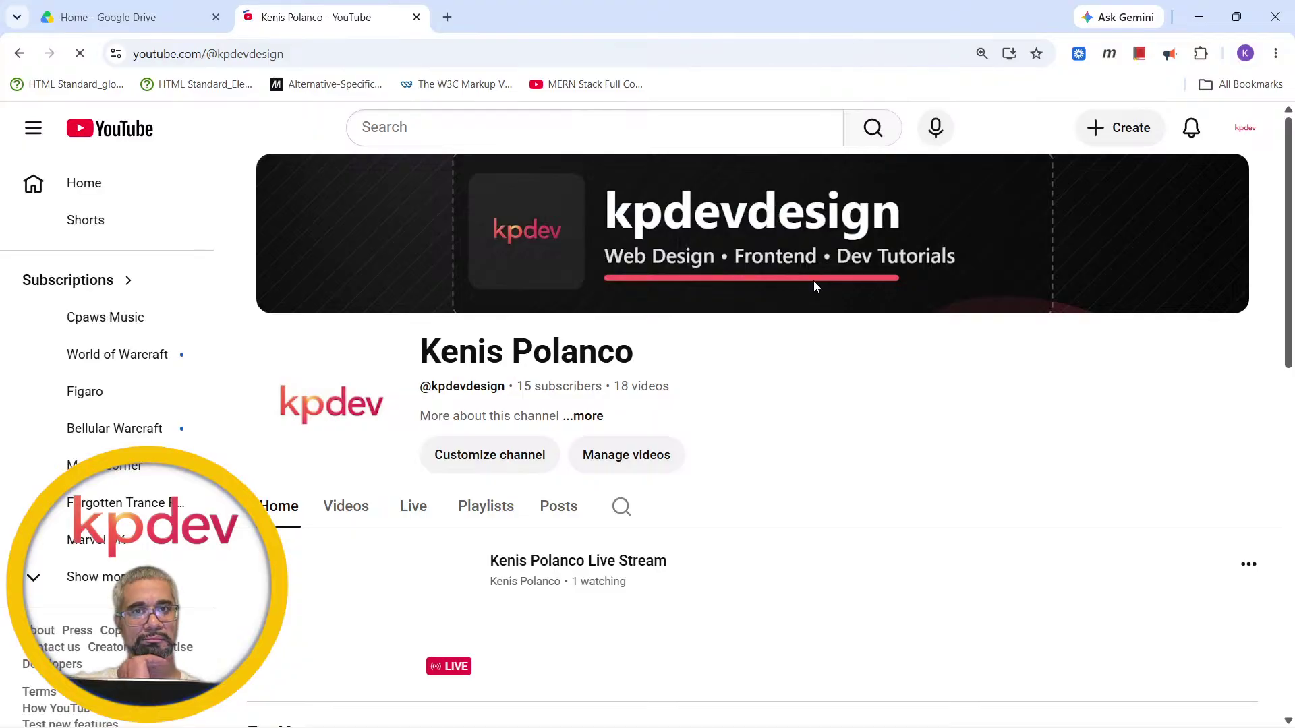
pyautogui.scroll(-5, 835, 351)
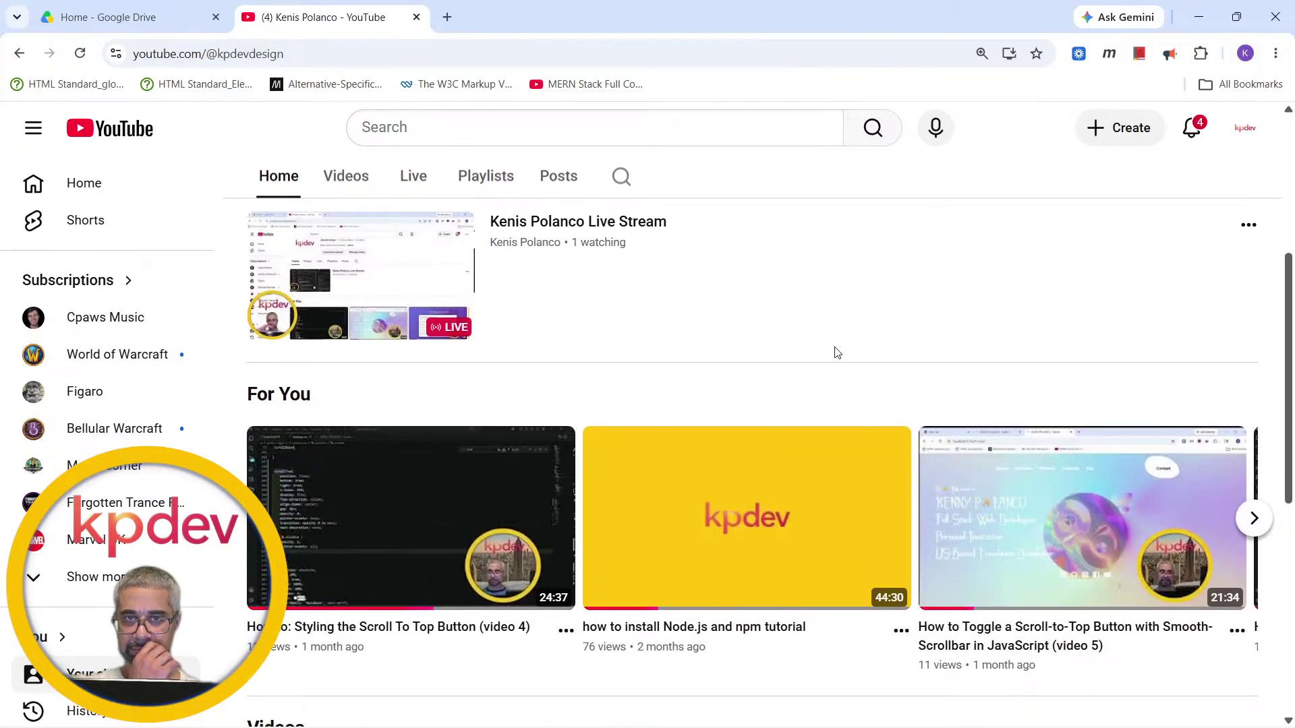
pyautogui.scroll(-1, 835, 352)
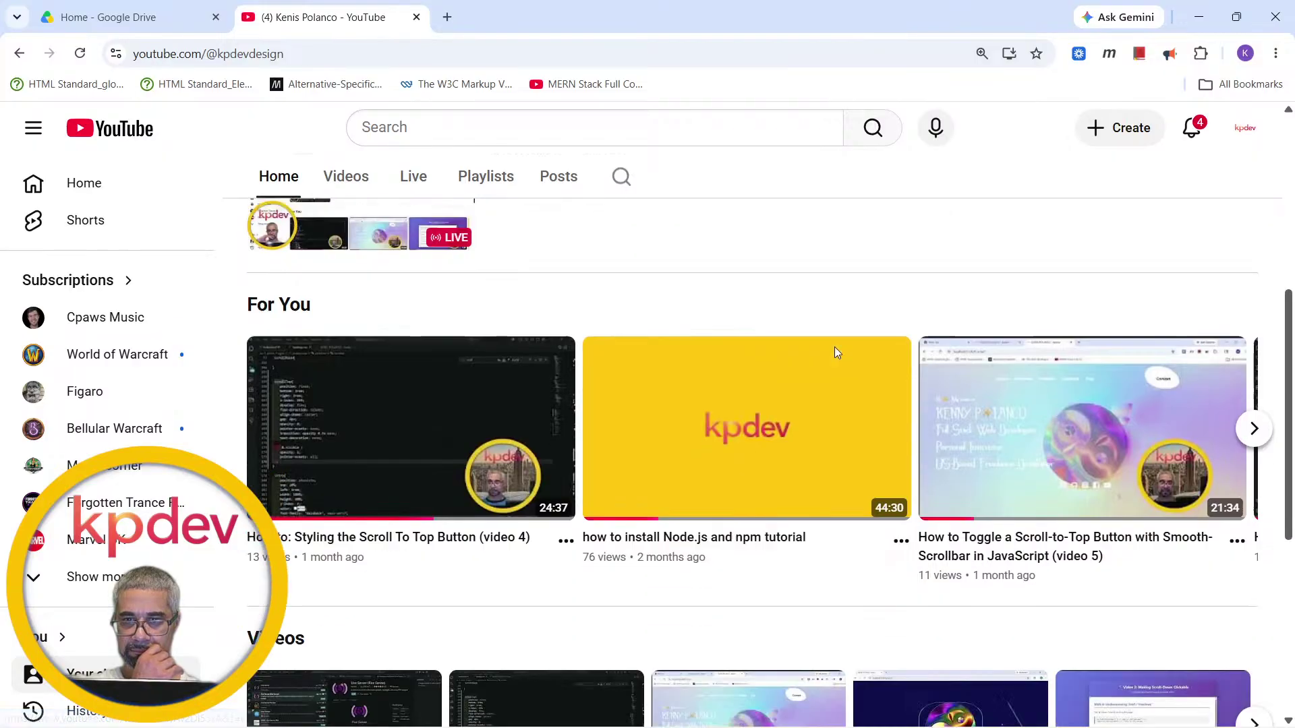
pyautogui.scroll(-5, 835, 347)
pyautogui.scroll(9, 835, 346)
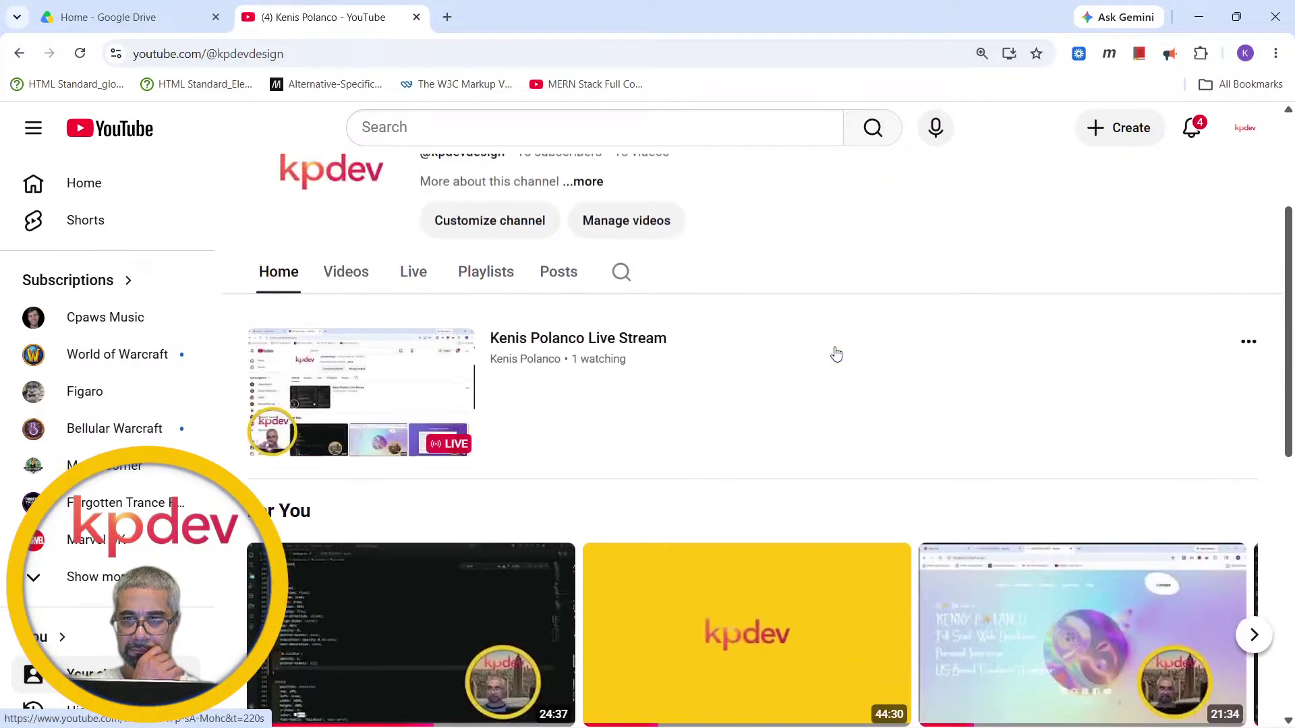
pyautogui.scroll(3, 835, 354)
pyautogui.scroll(-1, 836, 352)
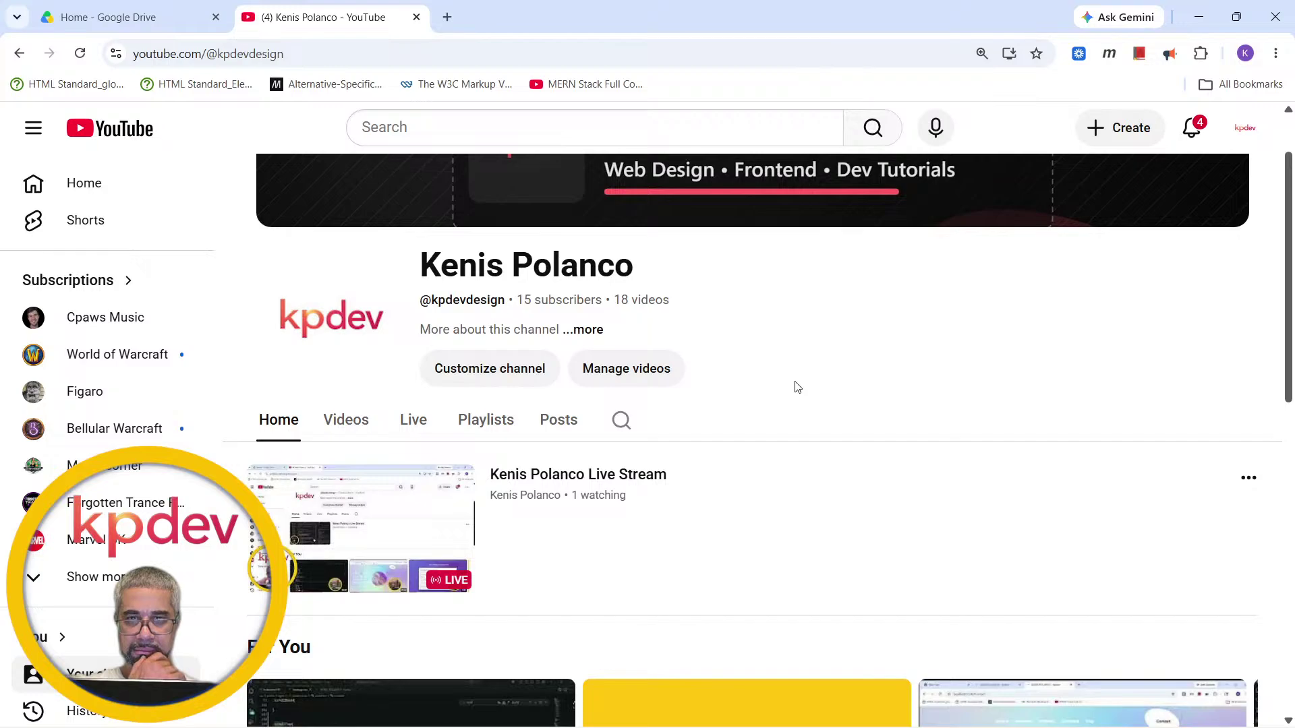
# - Show the channel's Live section and check the options available for the ongoing stream
pyautogui.click(418, 437)
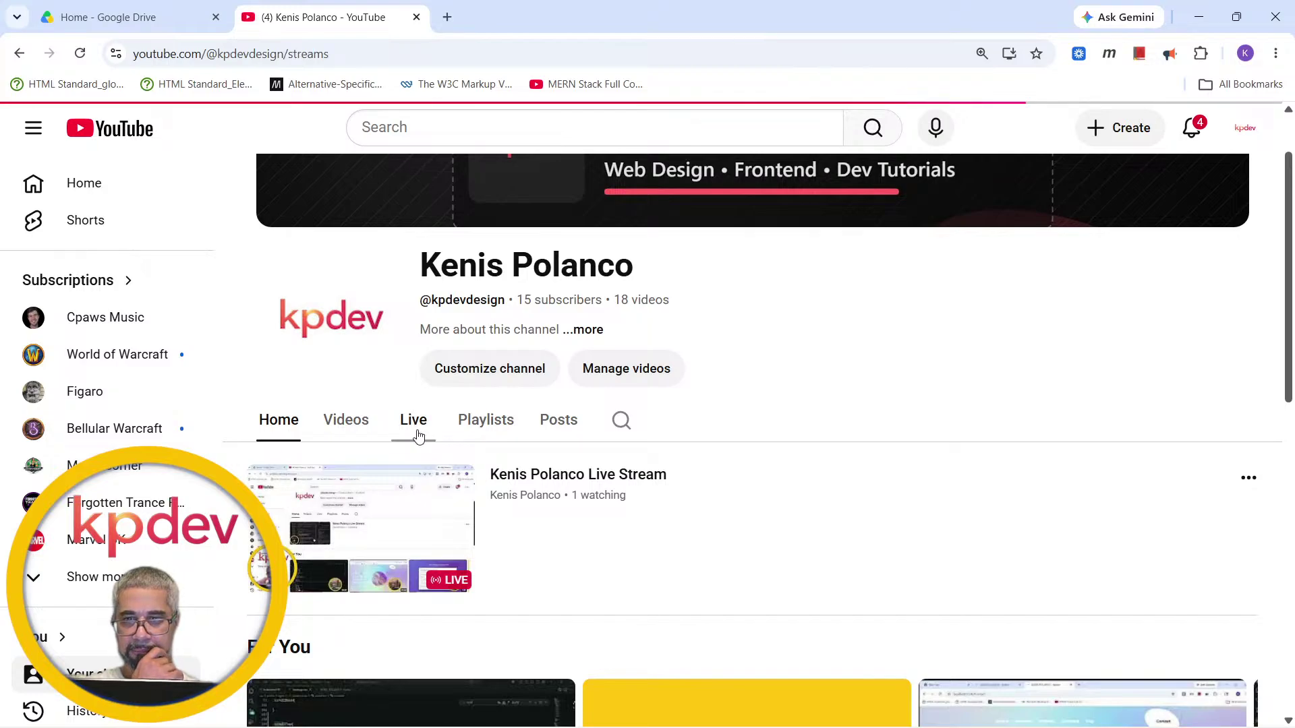
pyautogui.scroll(-2, 753, 530)
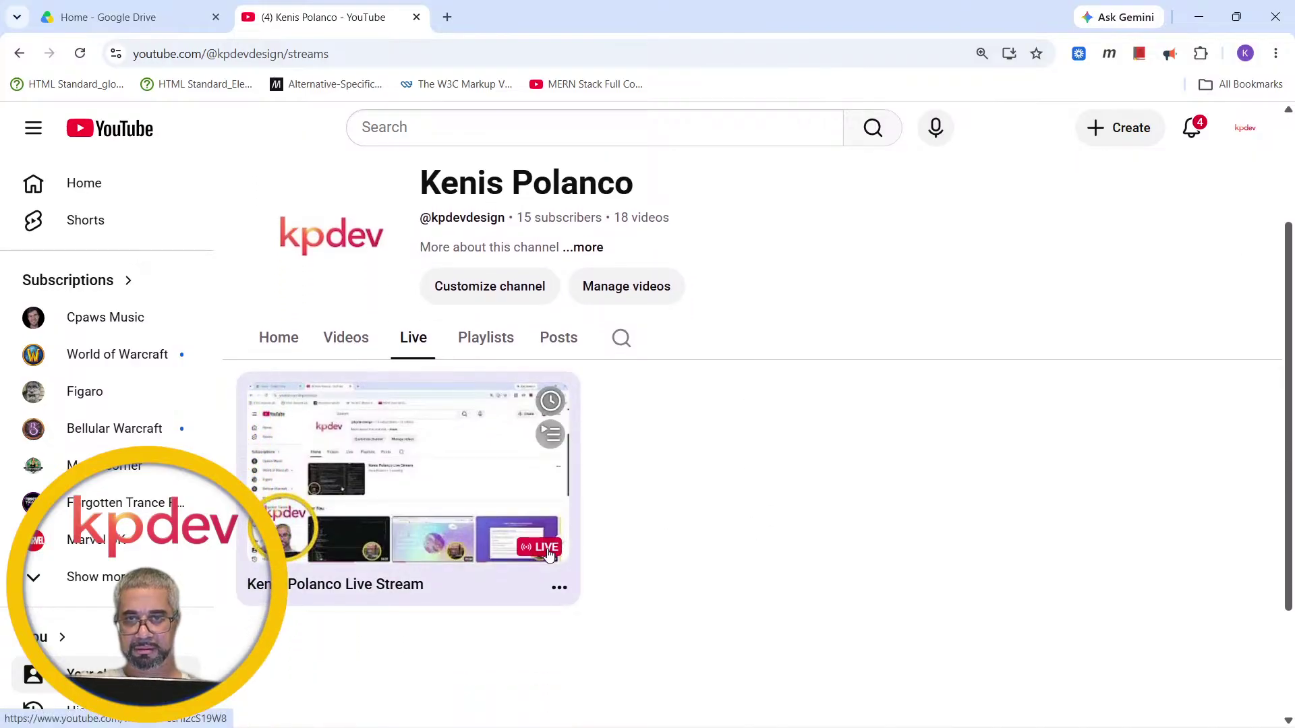
pyautogui.click(558, 590)
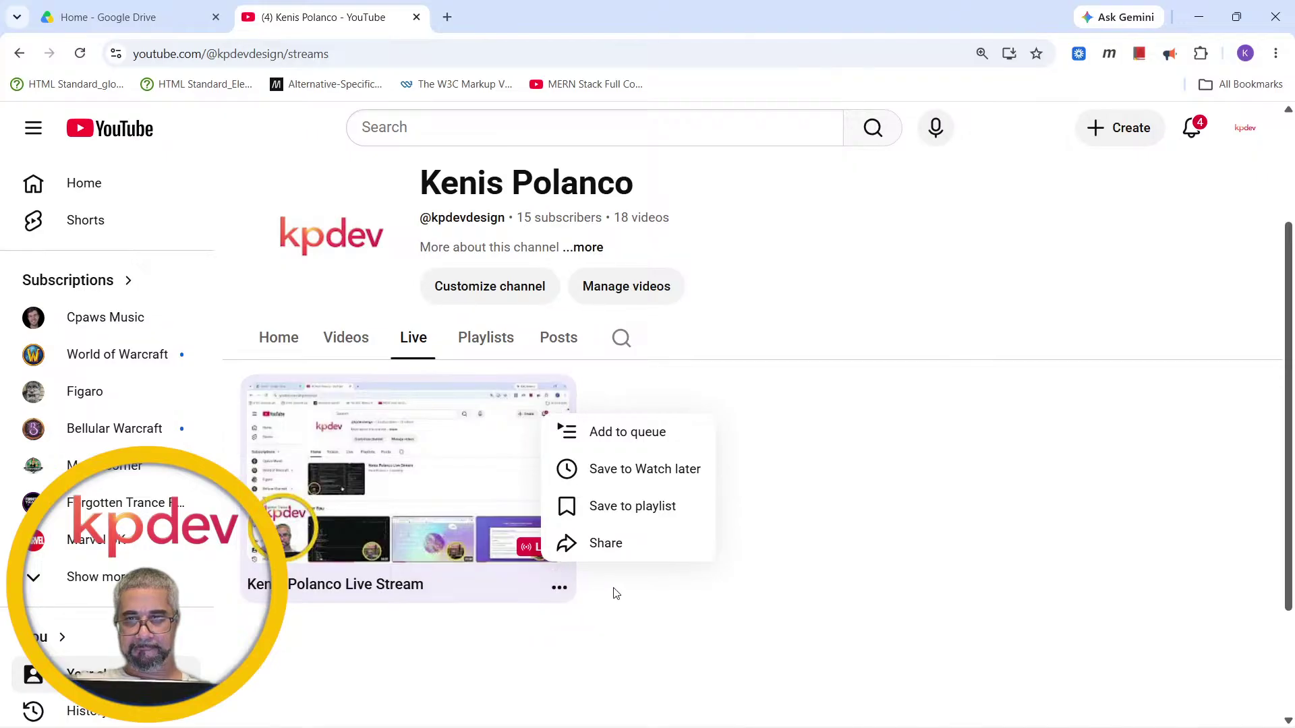
pyautogui.click(829, 467)
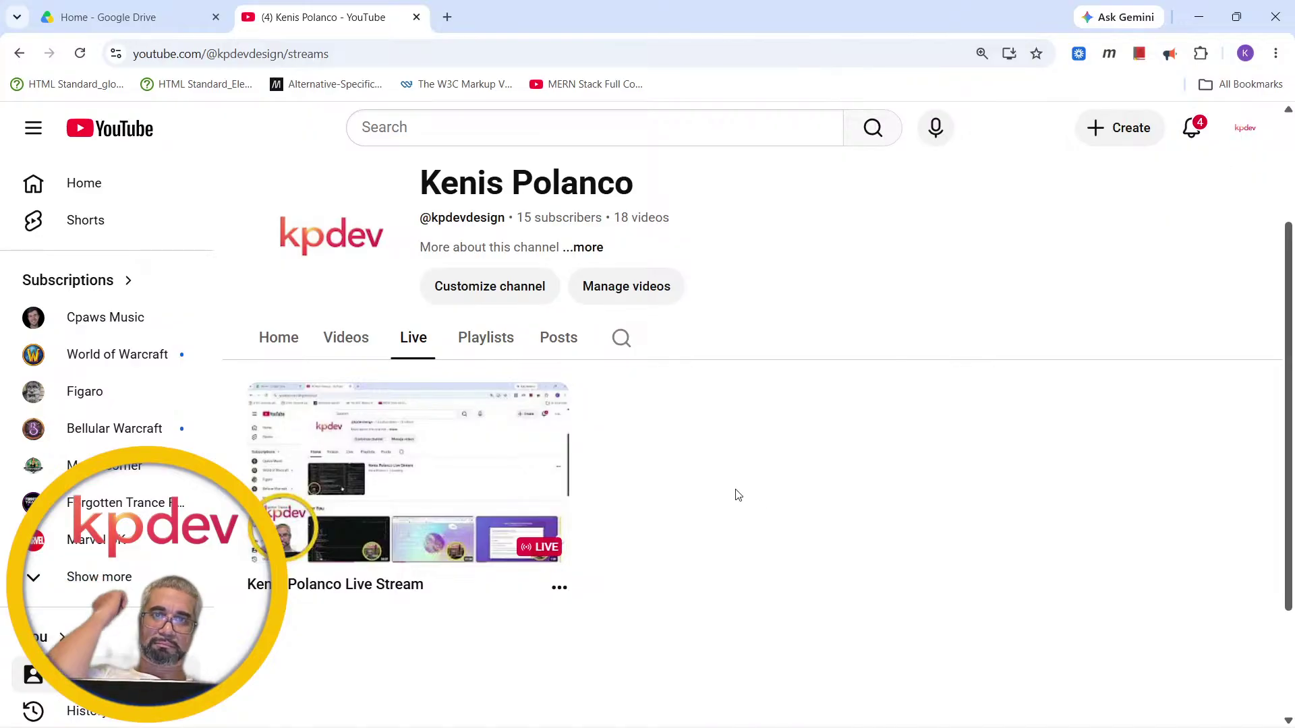
# - Open the Gemini assistant beside the channel's Live section and ask it "am i still live?"
pyautogui.click(1124, 19)
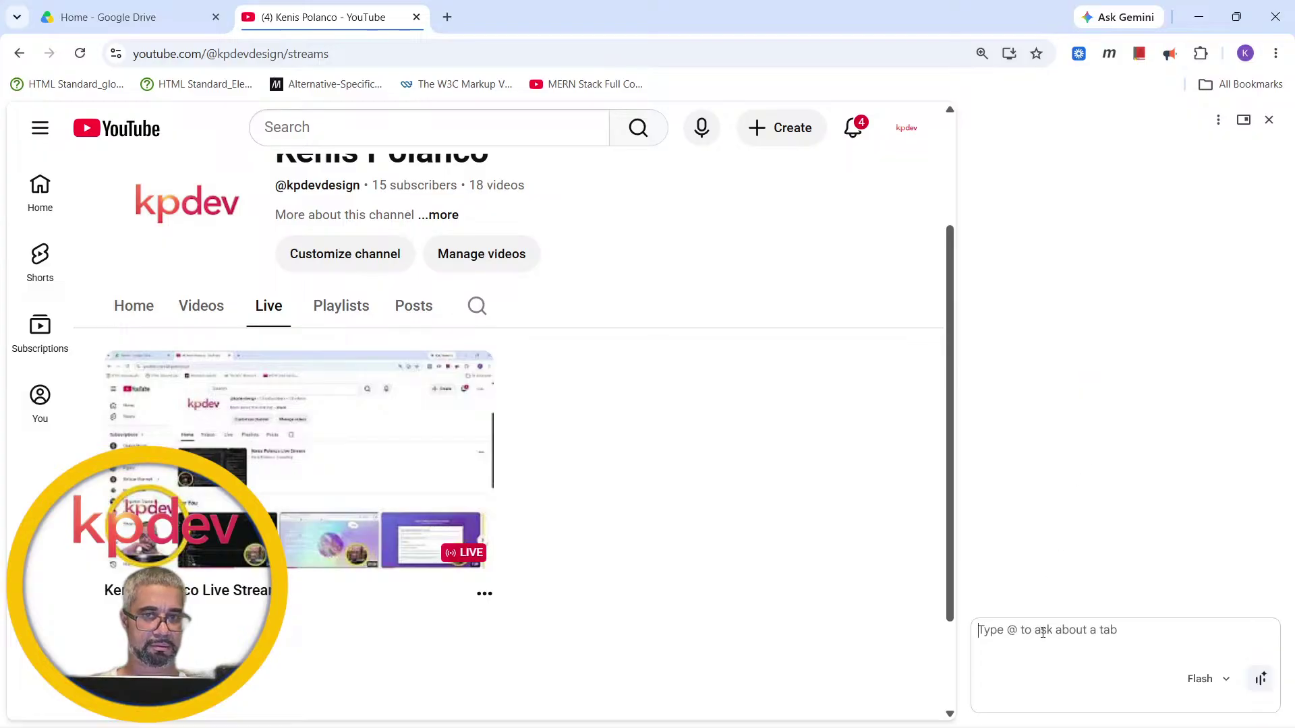
pyautogui.write('i am')
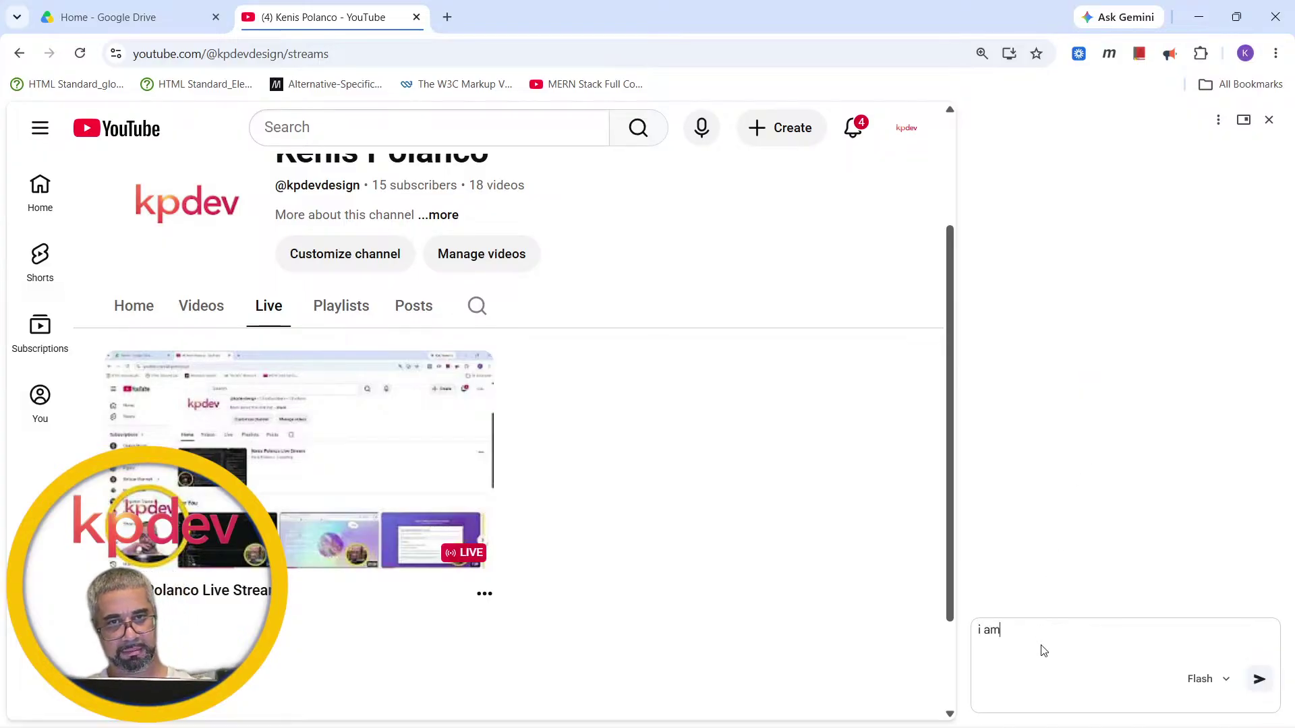
pyautogui.press('BackSpace')
pyautogui.press('BackSpace')
pyautogui.press('BackSpace')
pyautogui.write('am')
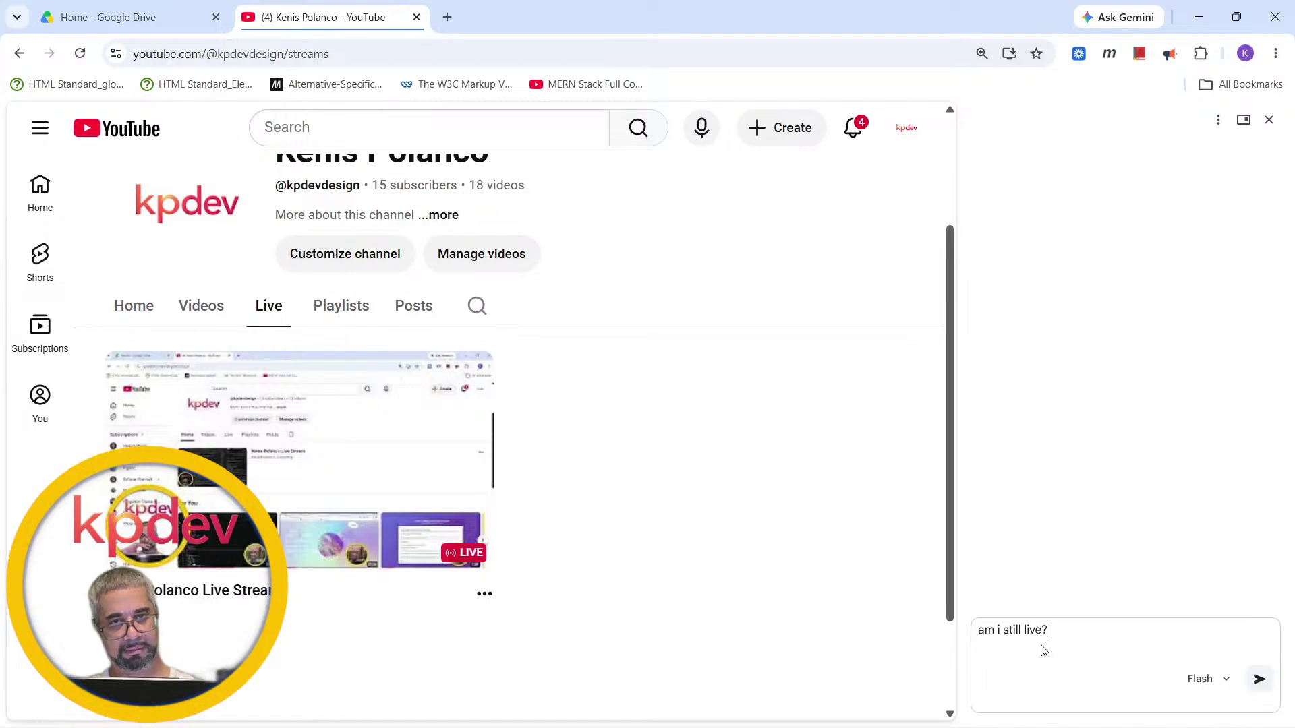
pyautogui.press('Return')
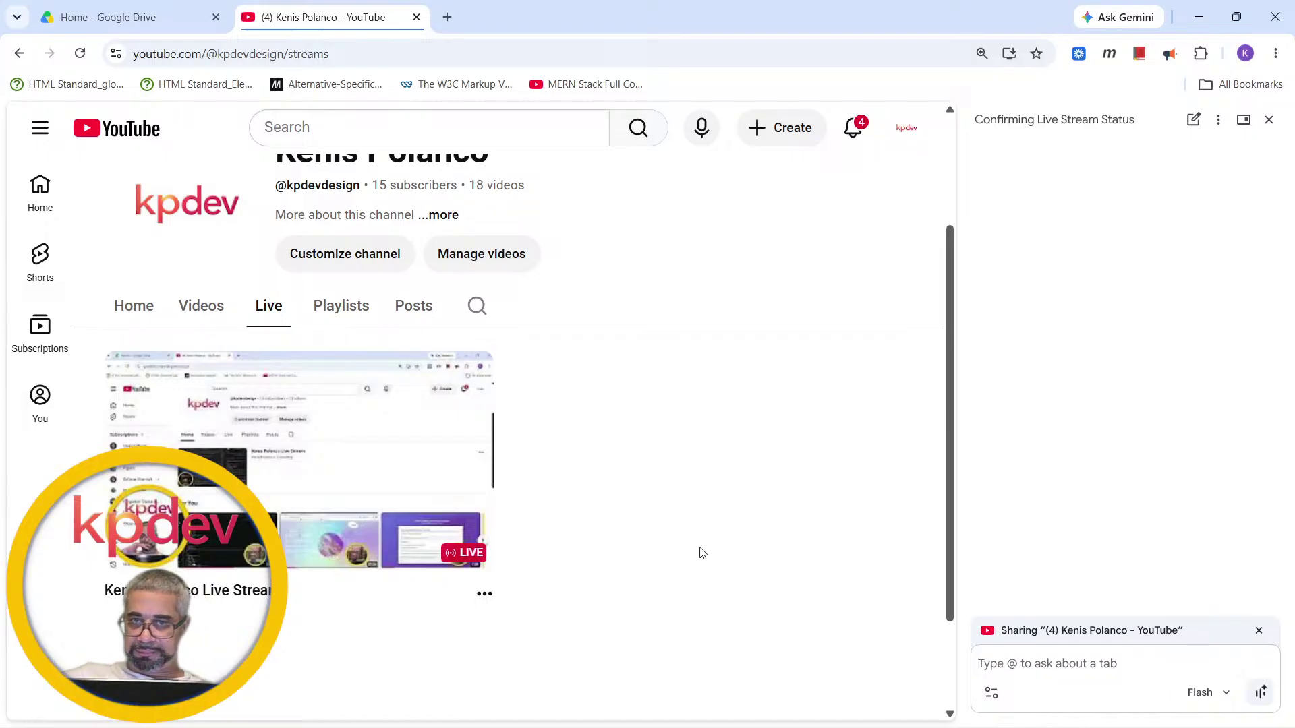
# - Open the ongoing live stream's watch page and look over its player, details, live chat and suggested videos
pyautogui.moveTo(484, 499)
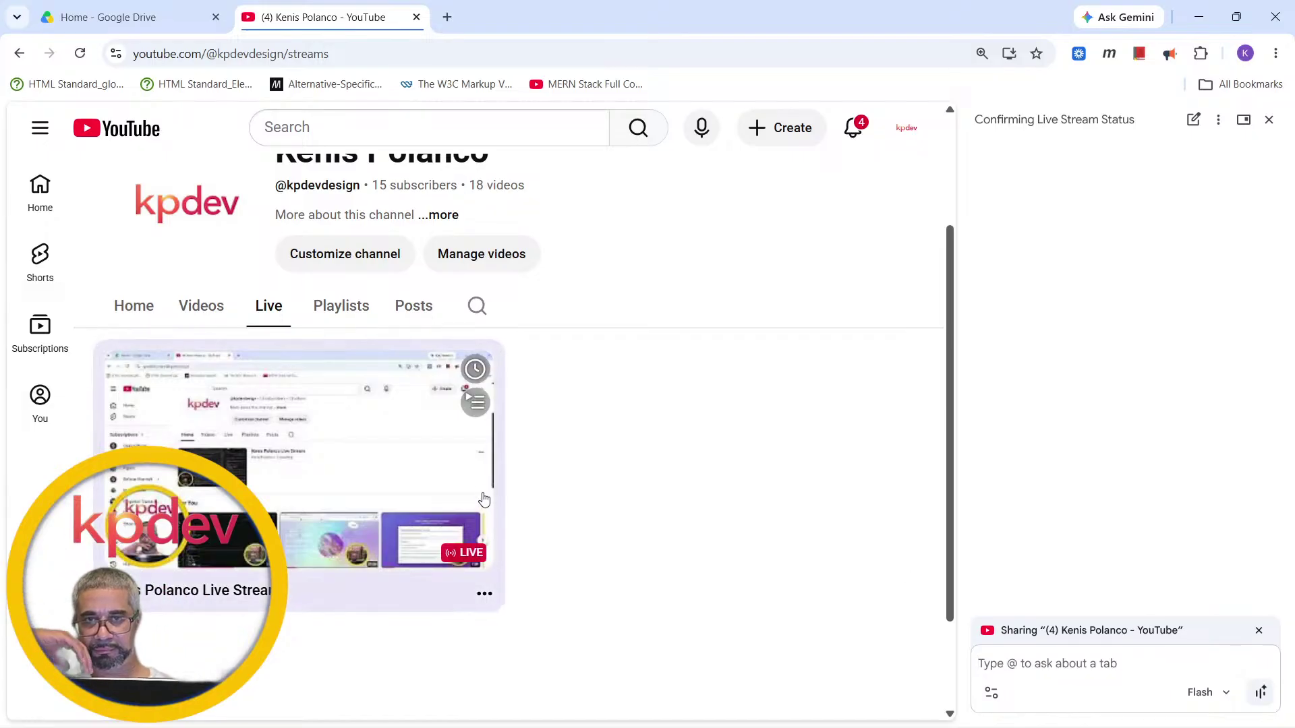
pyautogui.click(386, 443)
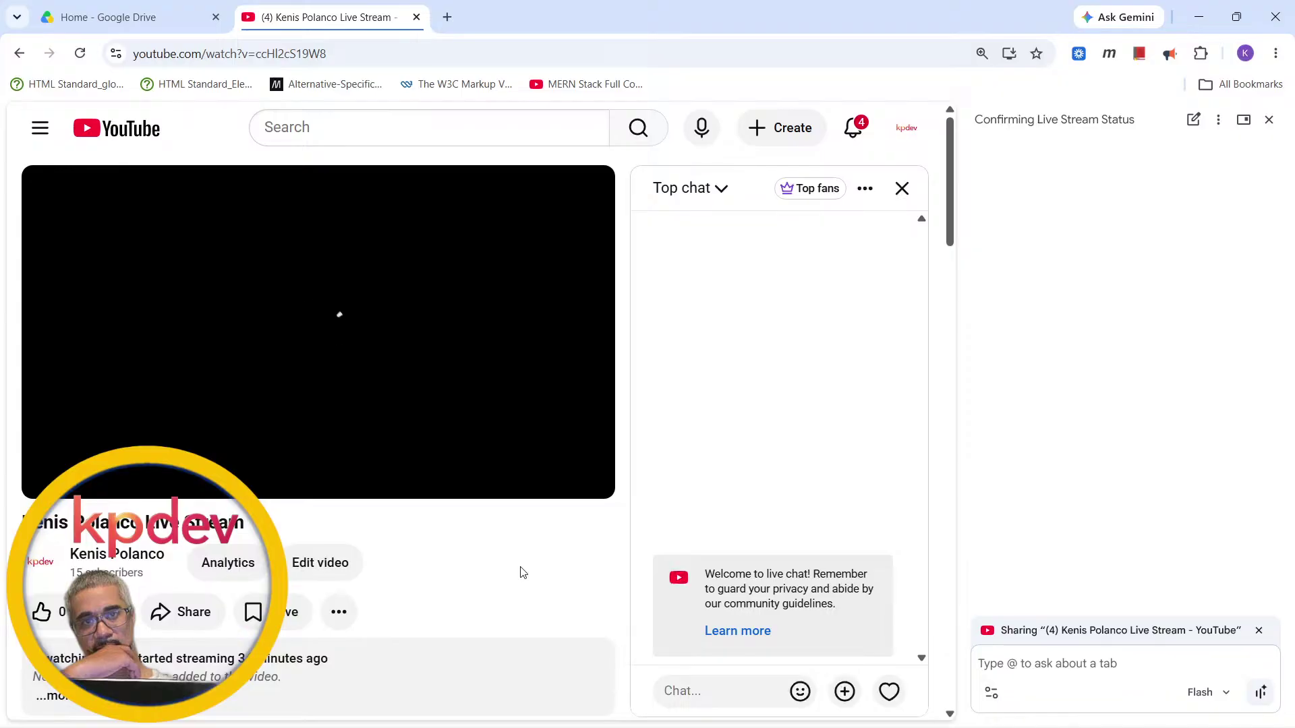
pyautogui.scroll(-2, 523, 573)
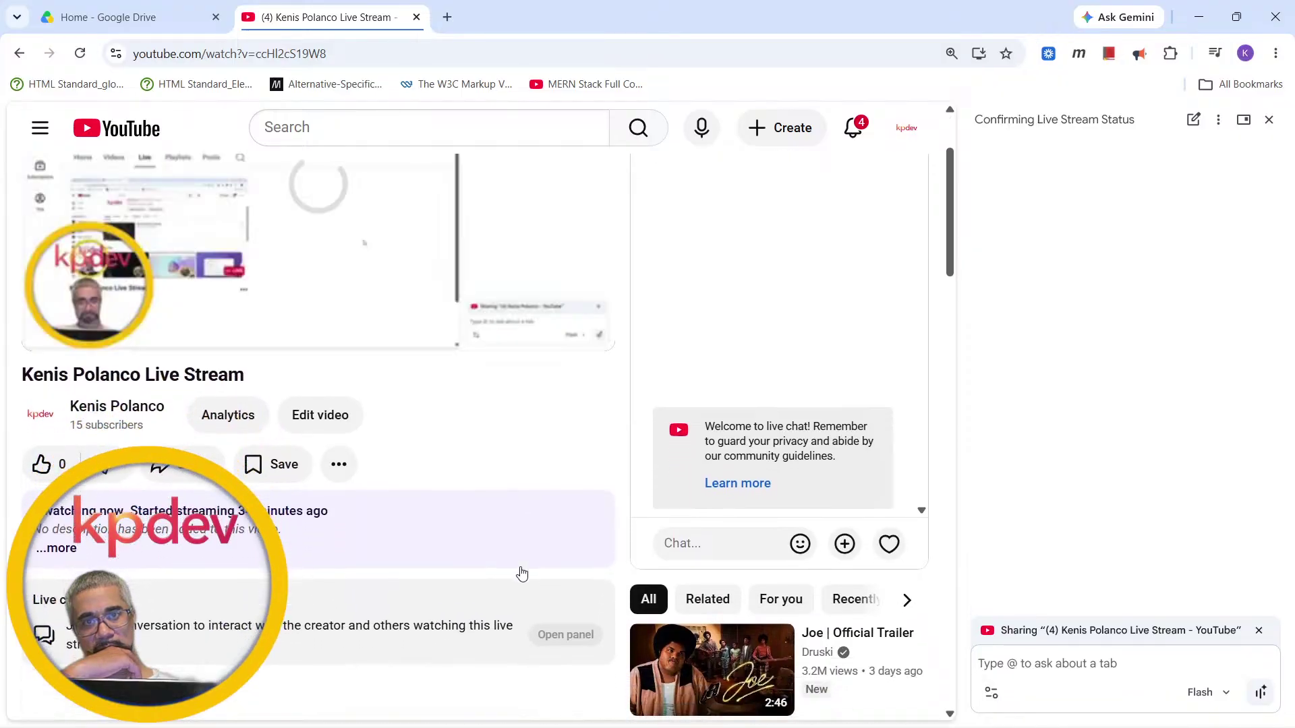
pyautogui.scroll(1, 522, 573)
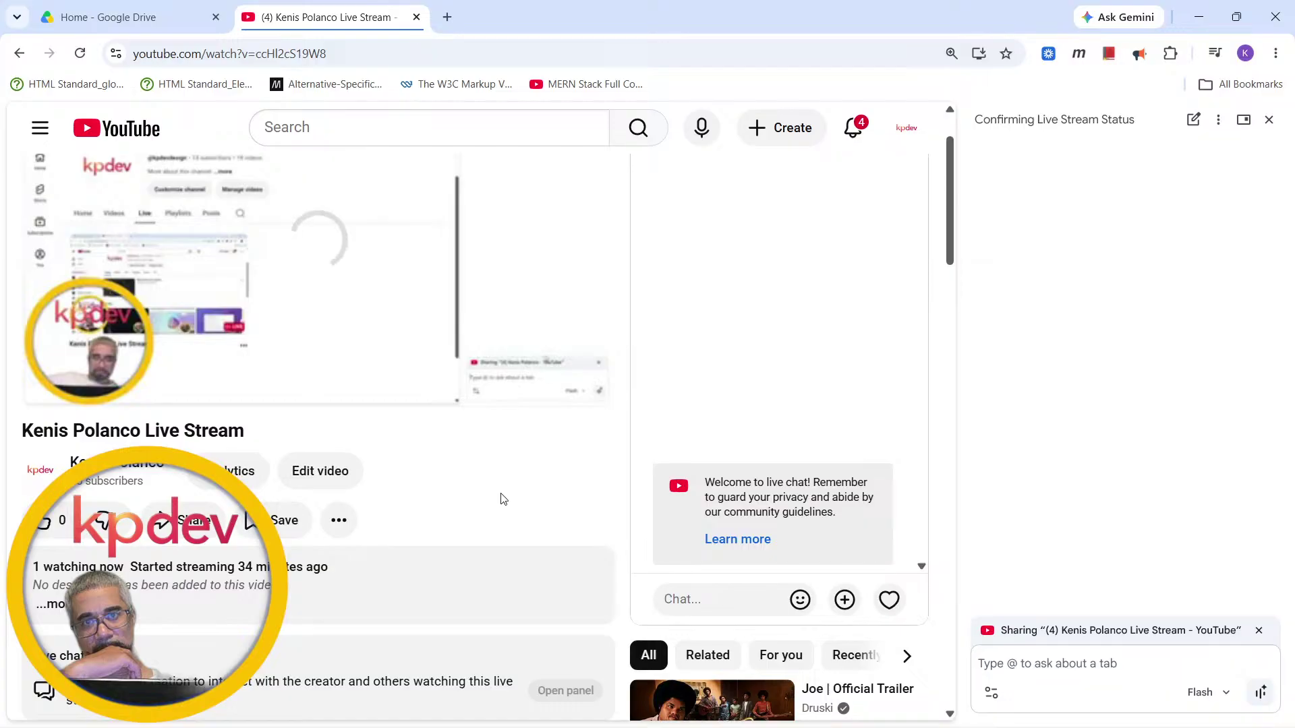
pyautogui.scroll(-5, 502, 499)
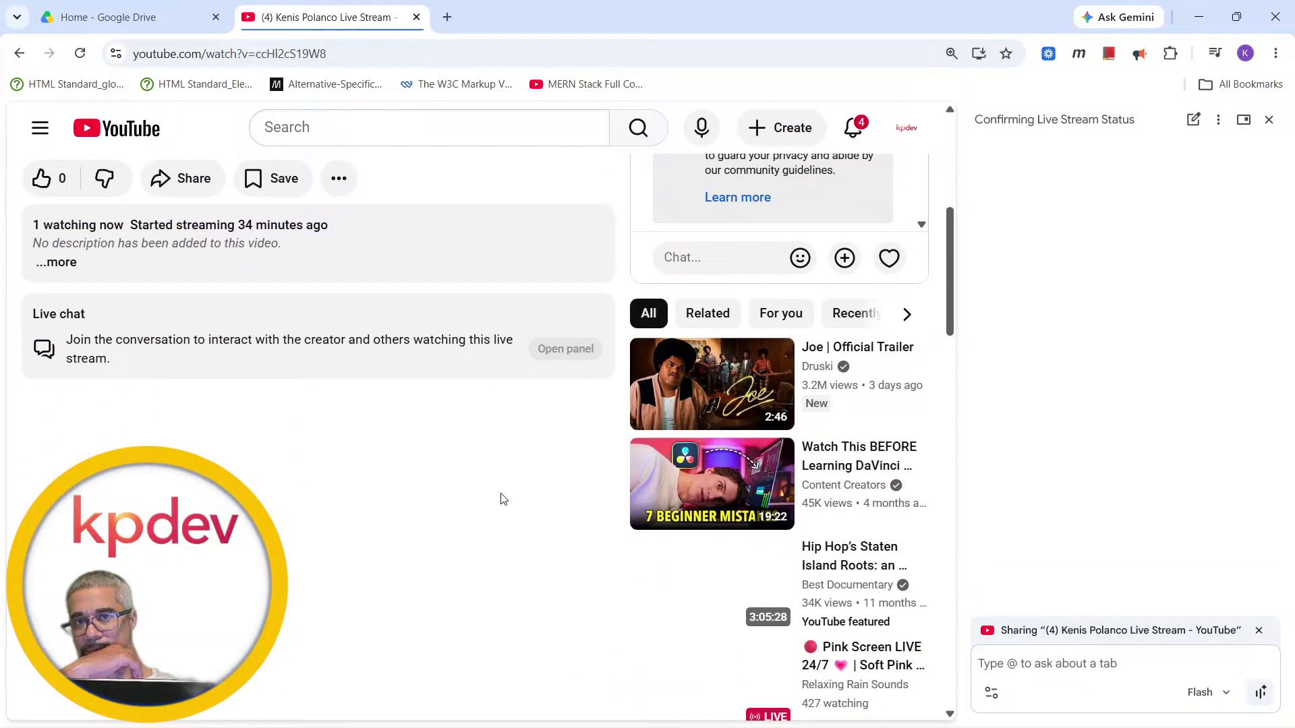
pyautogui.scroll(6, 502, 499)
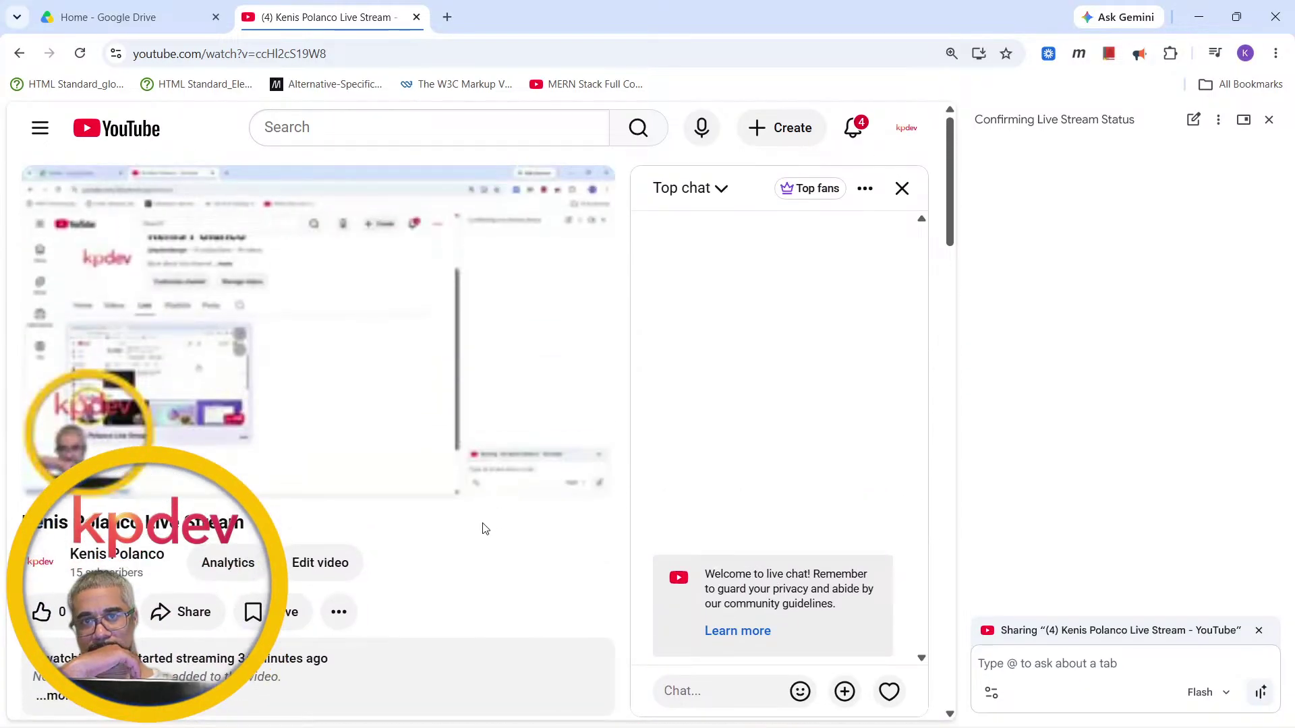
pyautogui.moveTo(538, 393)
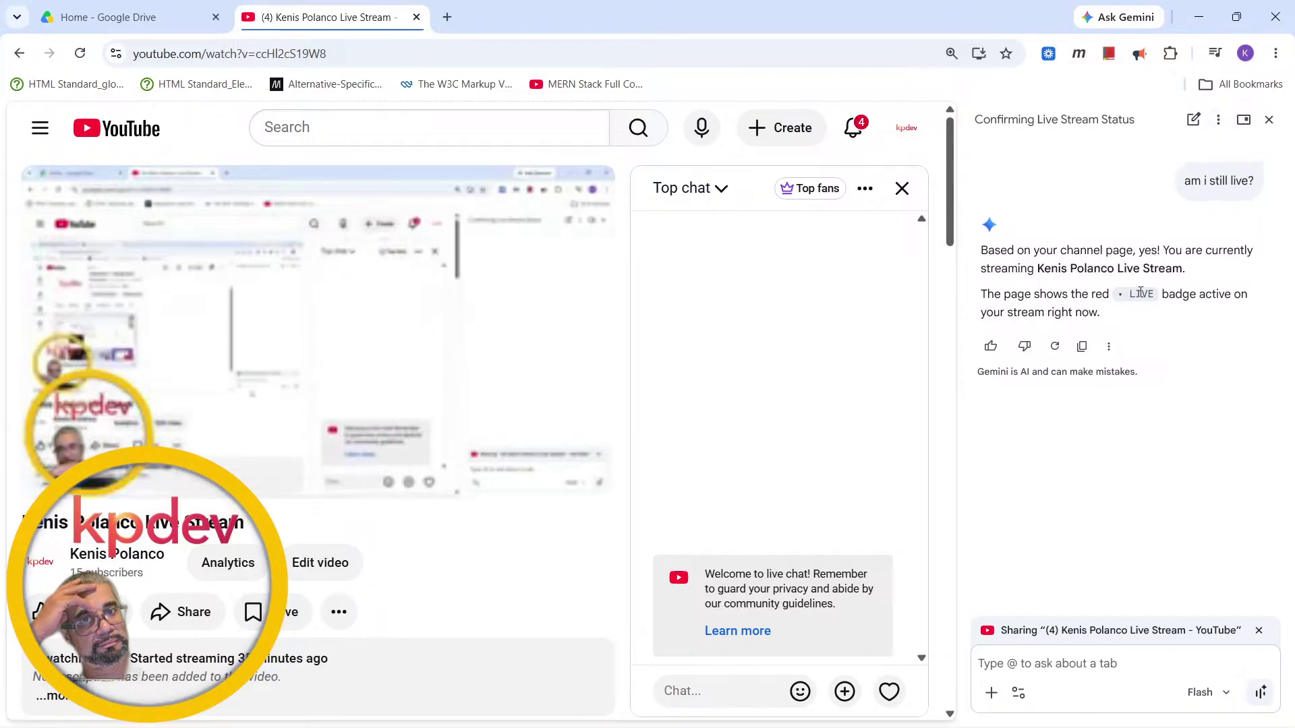
# - Try to ask Gemini how to get off live, sending "how do i get oof"
pyautogui.click(1031, 663)
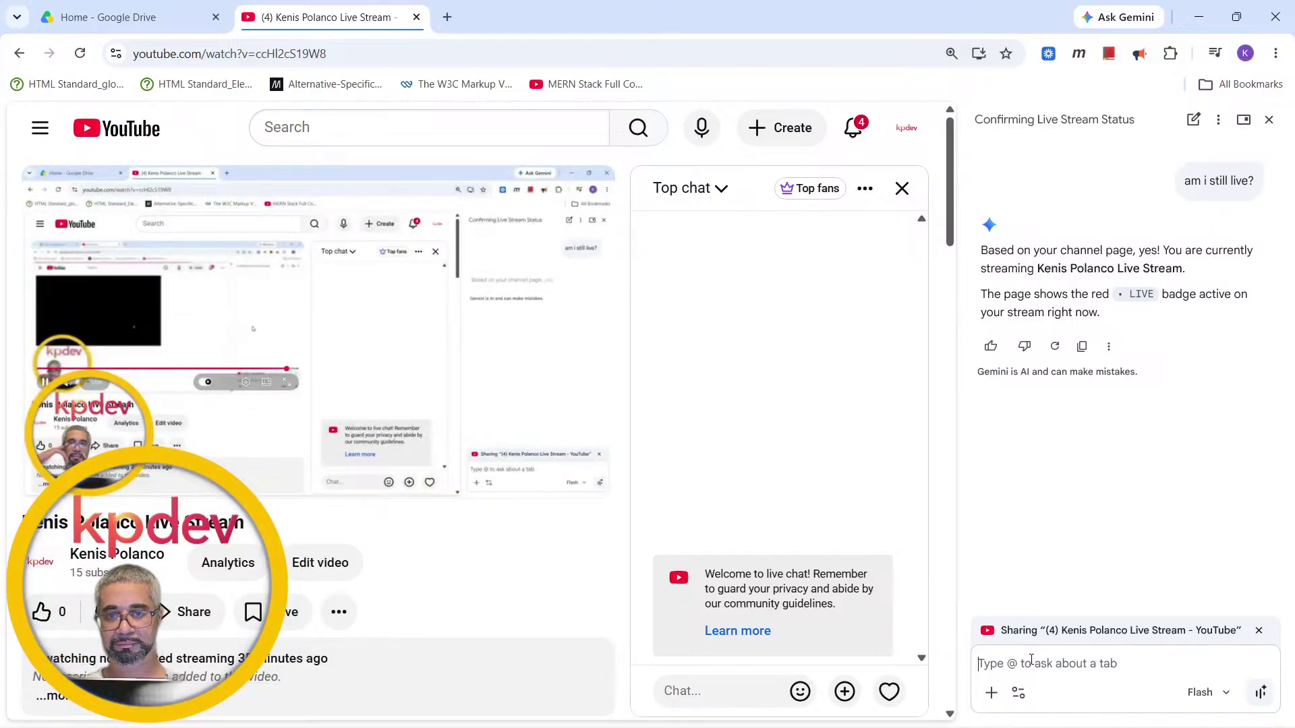
pyautogui.write('how do i ')
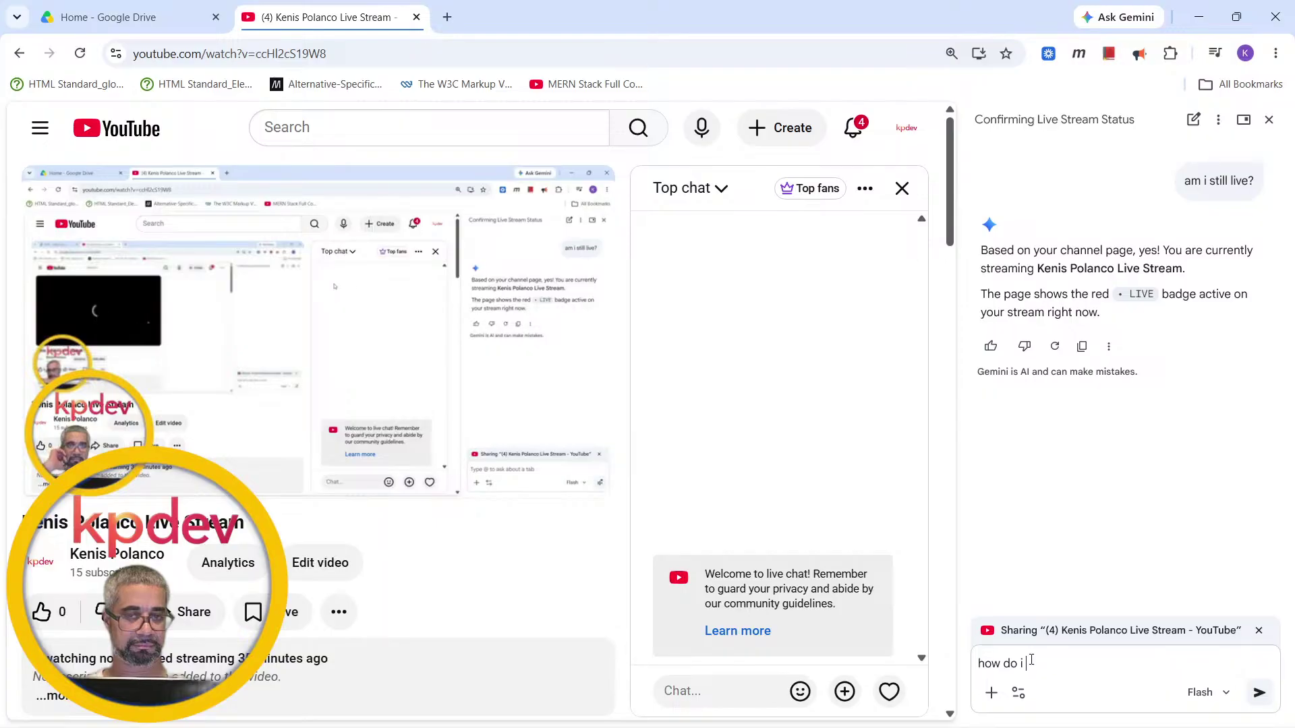
pyautogui.write('get oof')
pyautogui.press('Return')
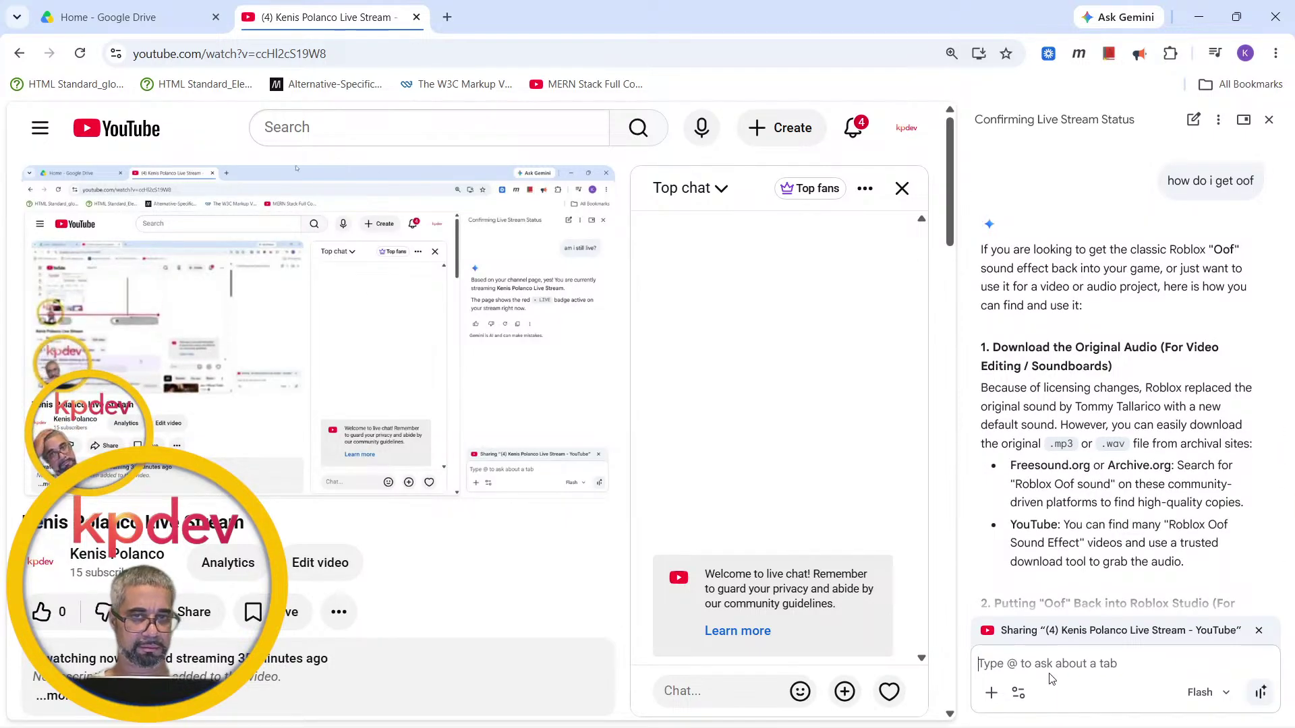
# - Ask Gemini "how do i get off of live" and close the live stream's browser tab
pyautogui.write('how ')
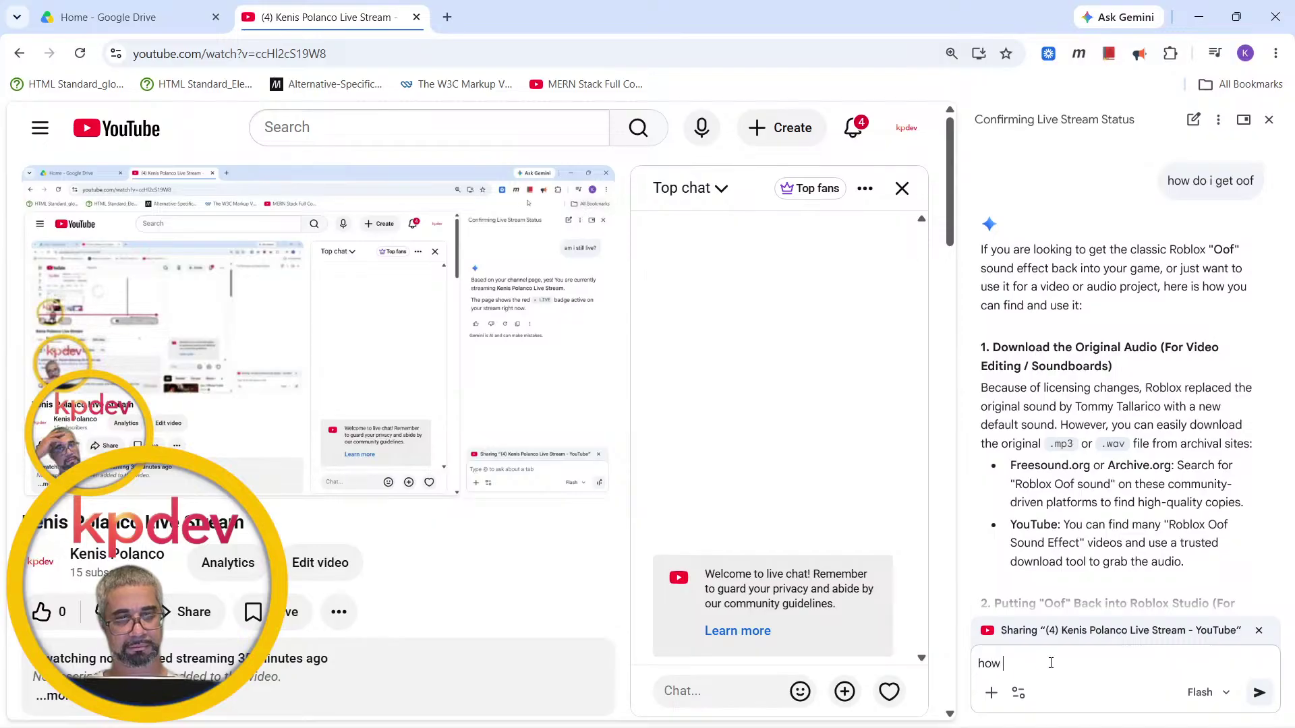
pyautogui.write('do i get o')
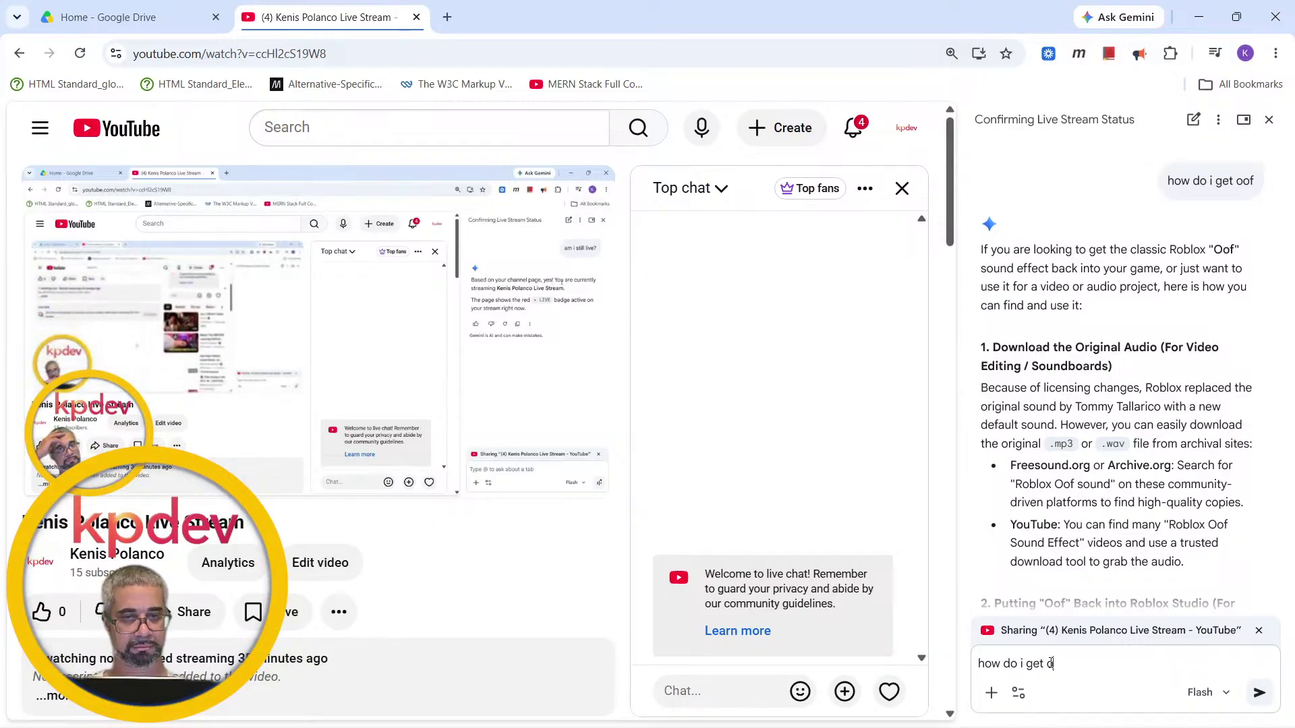
pyautogui.write('ff of live')
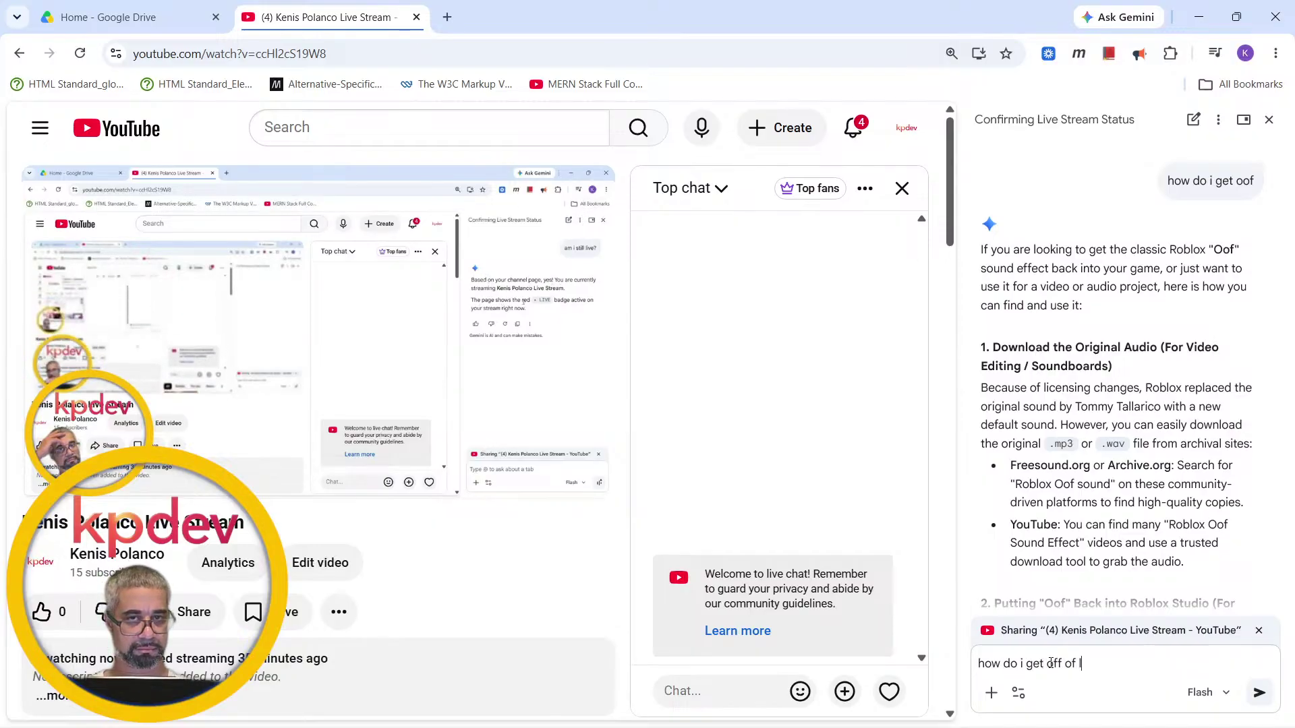
pyautogui.press('Return')
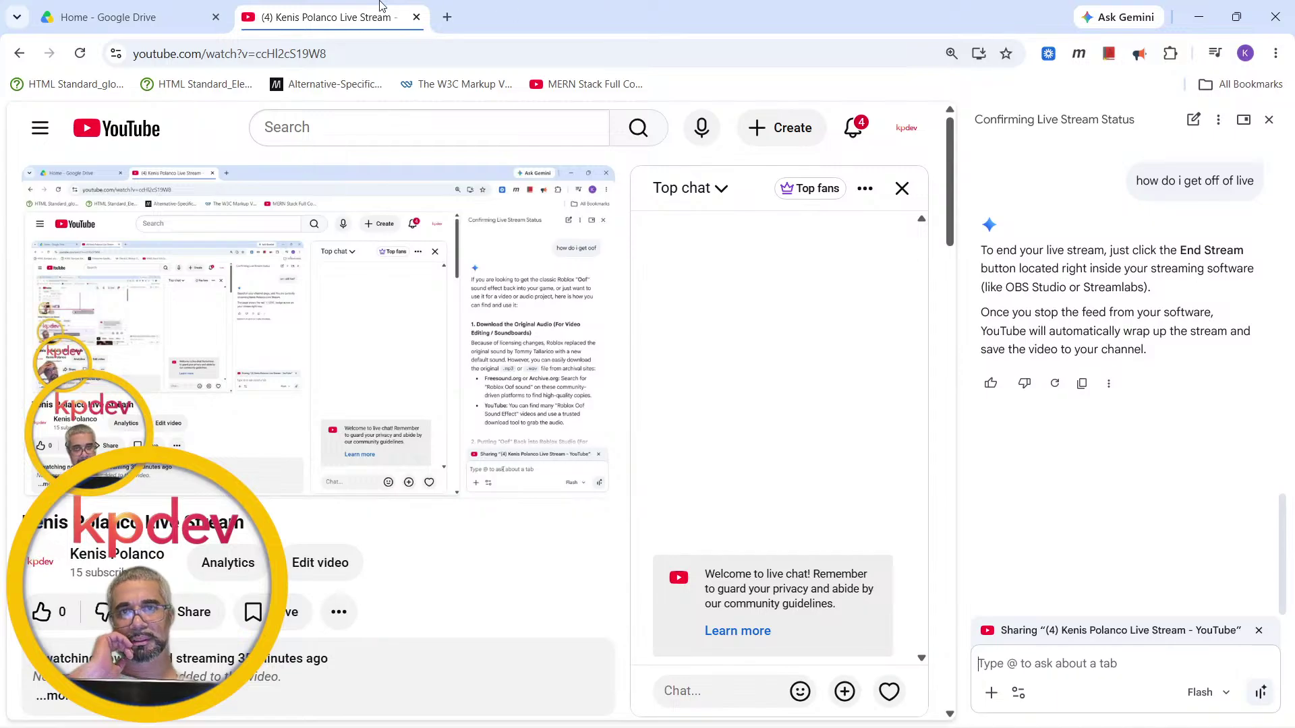
pyautogui.click(418, 18)
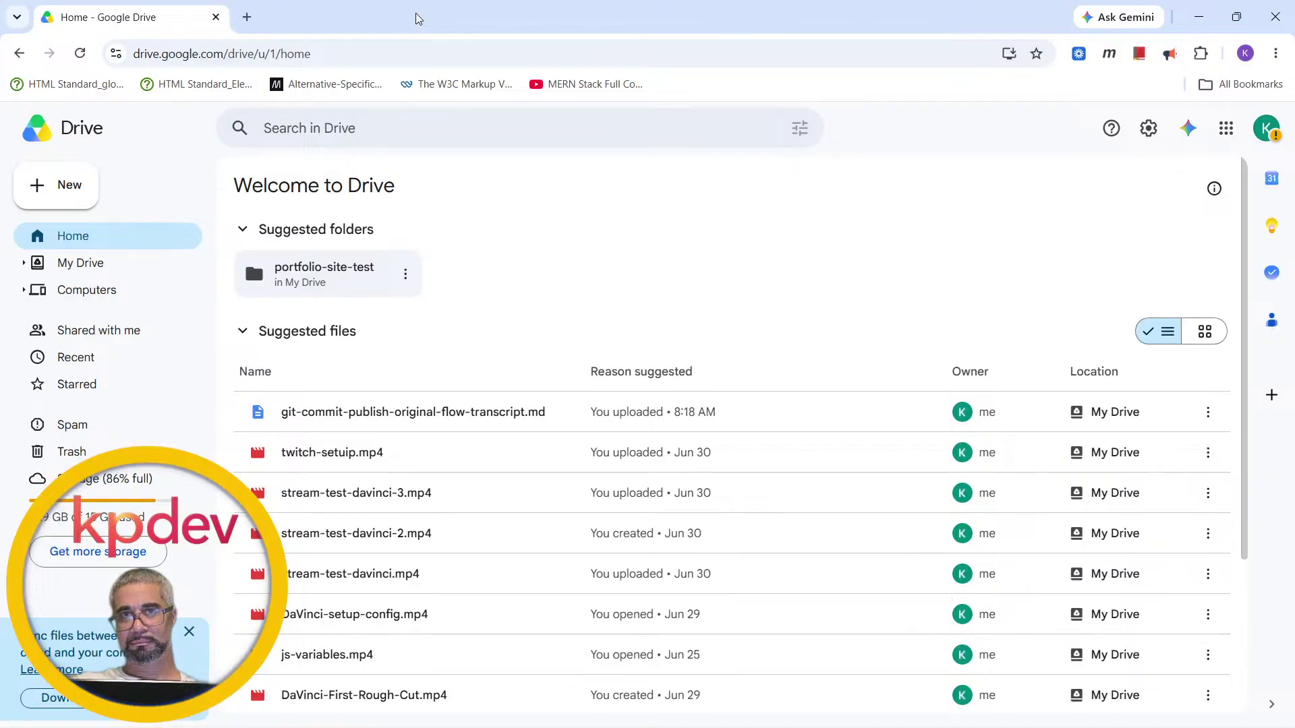